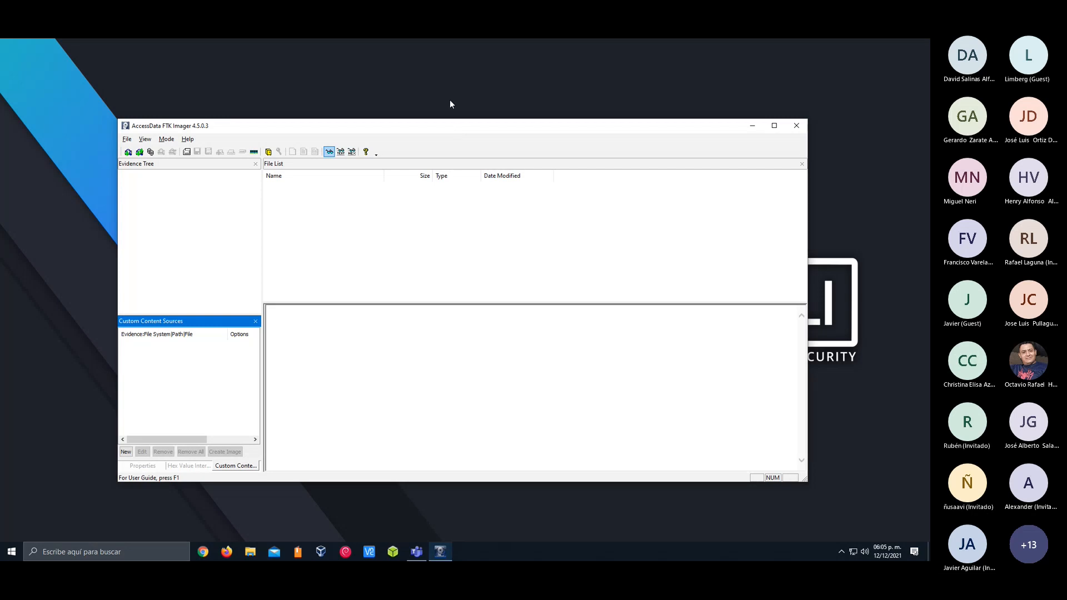
Start adding an evidence item with Physical Drive as the source type and inspect the available physical drives
key("alt+Tab")
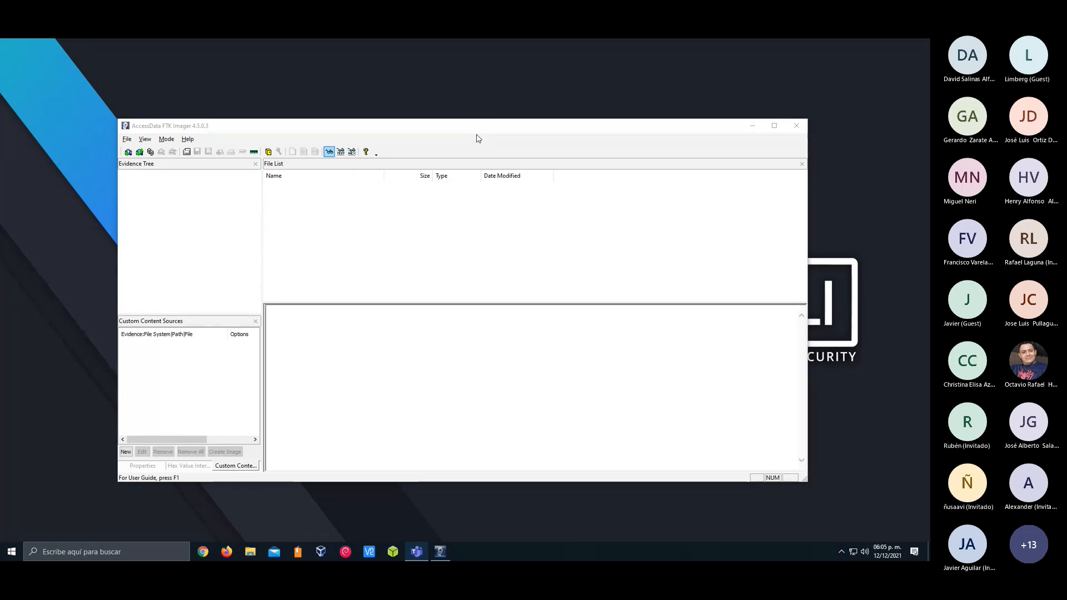
left_click(361, 131)
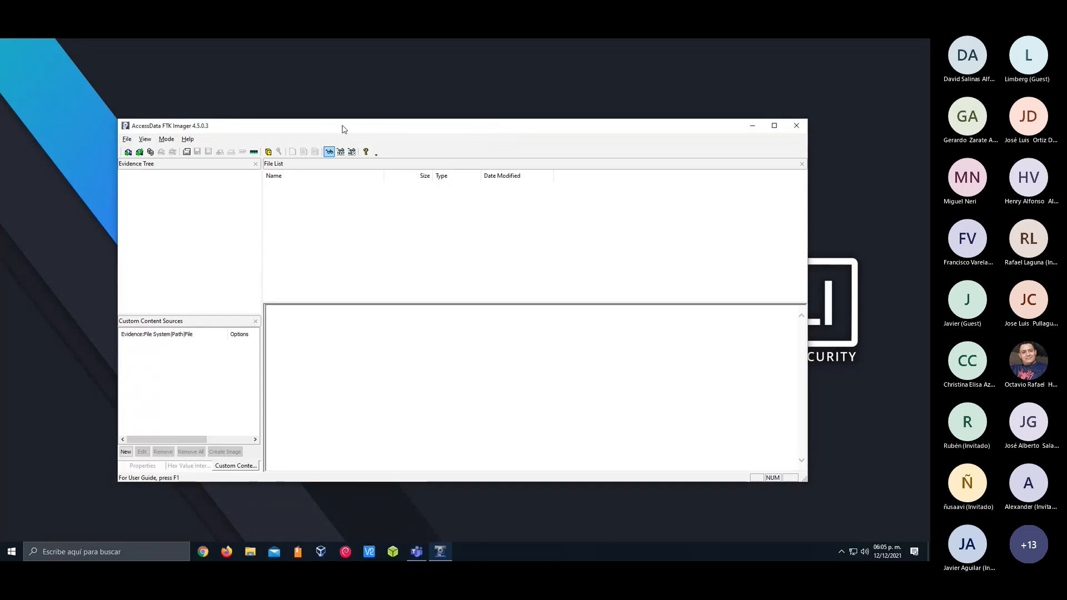
left_click(124, 143)
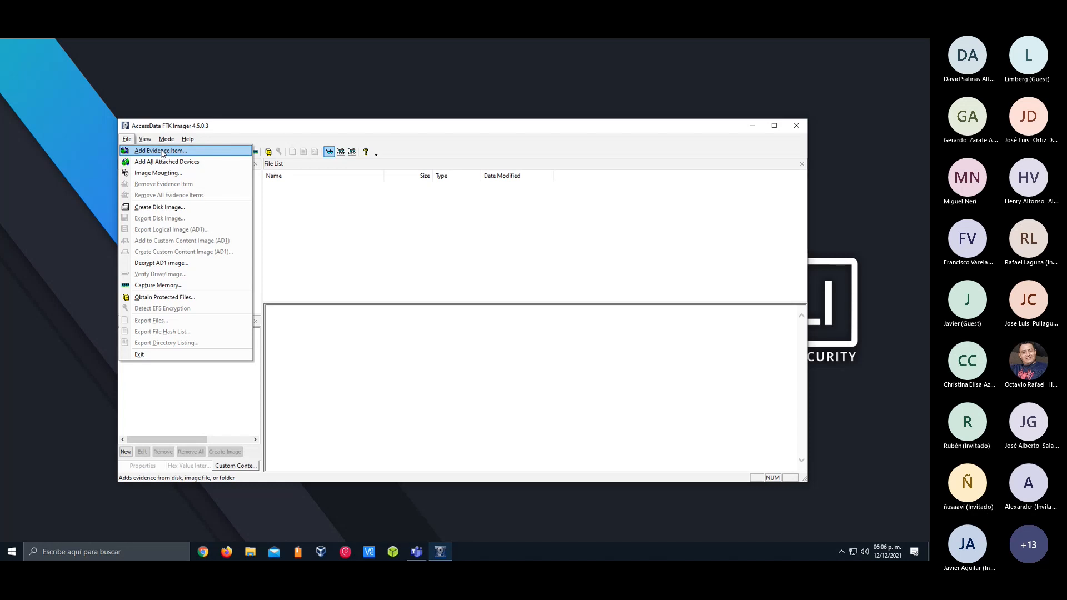
left_click(163, 151)
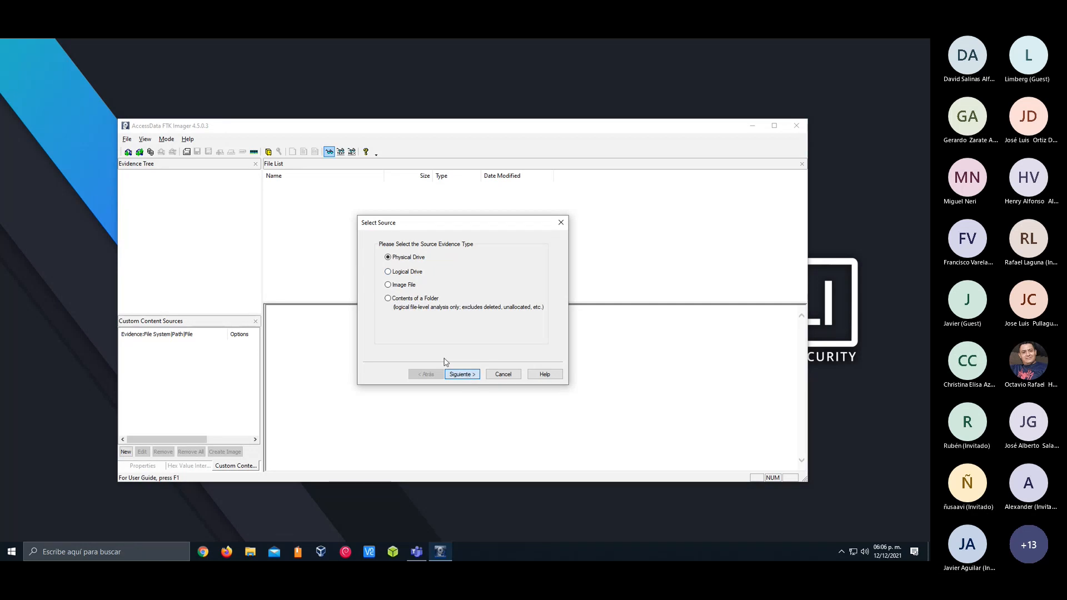
left_click(457, 374)
left_click(457, 276)
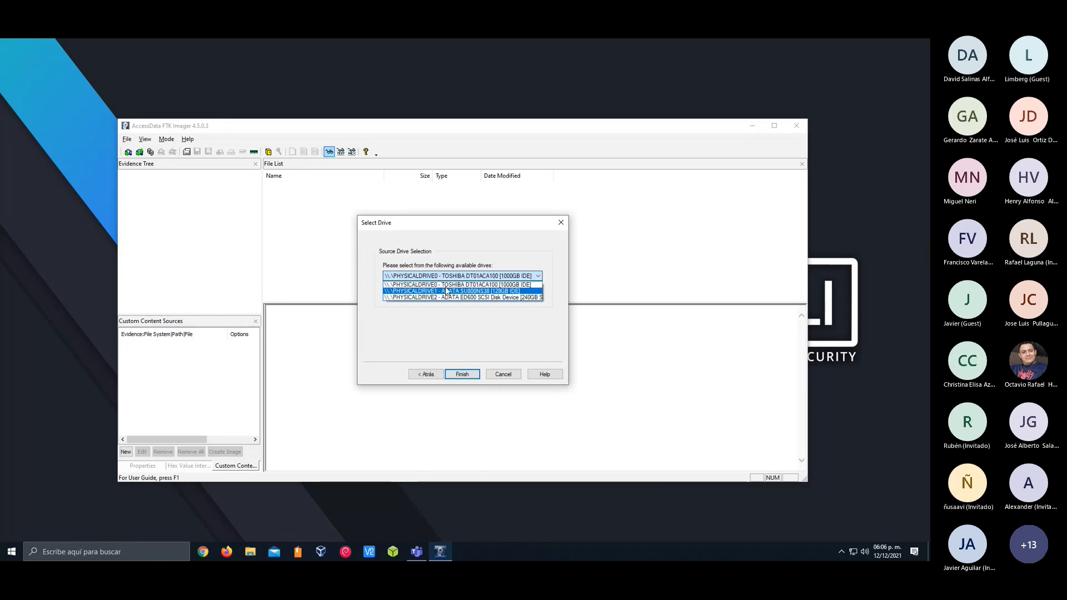
left_click(457, 315)
left_click(458, 277)
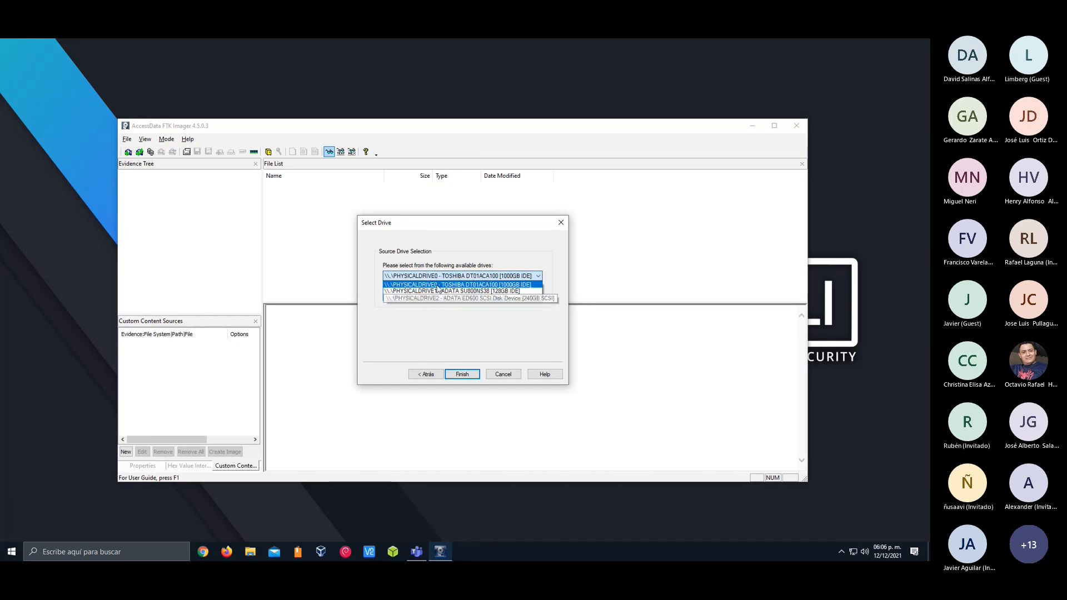
left_click(432, 323)
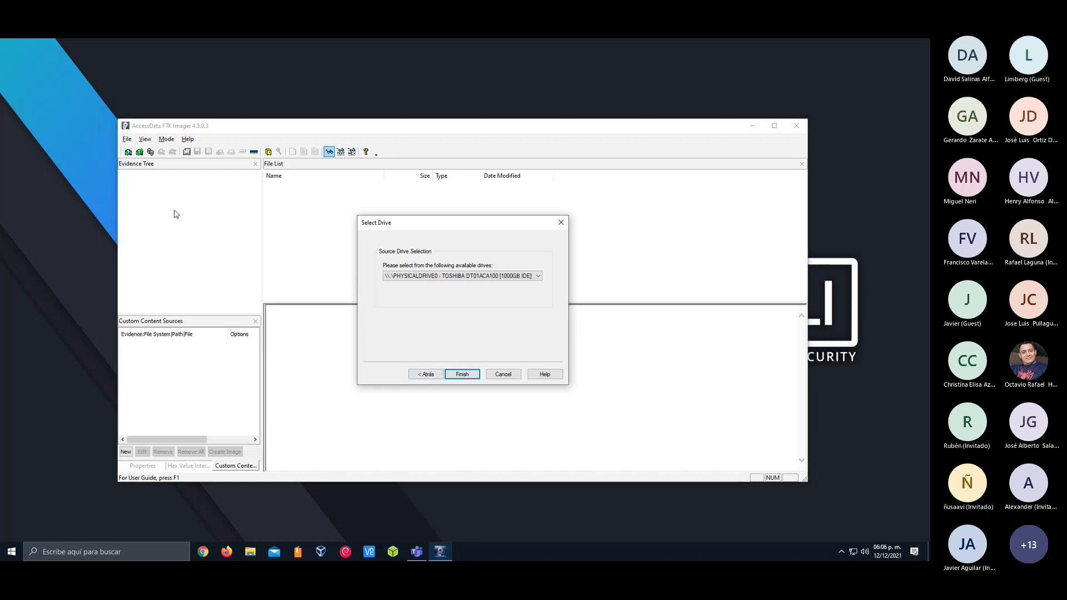
Change the evidence source type to Logical Drive and inspect the available logical drives
left_click(426, 376)
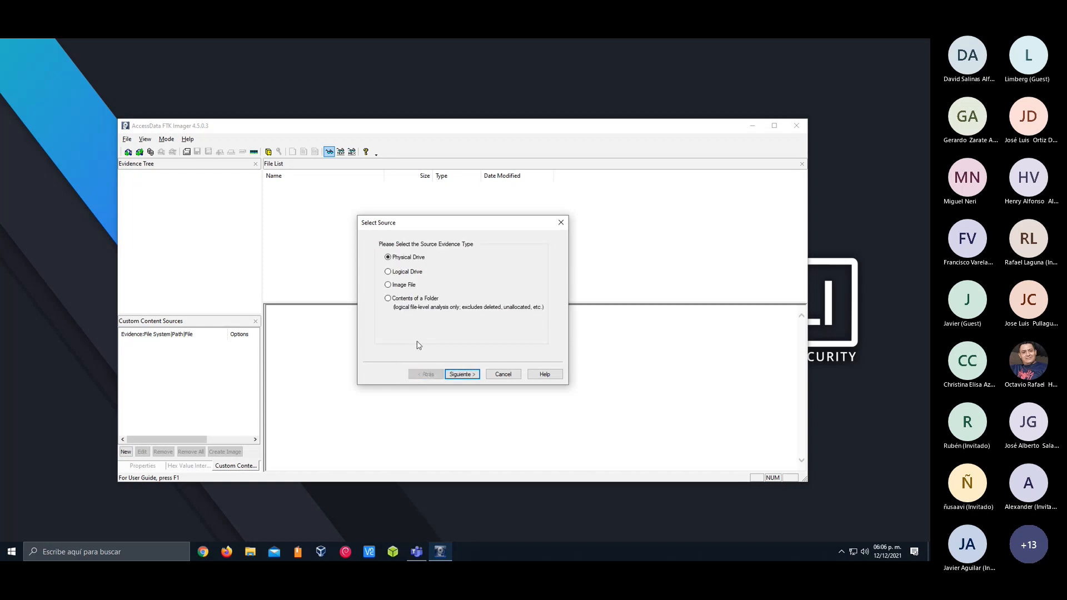
left_click(403, 271)
left_click(462, 374)
left_click(428, 275)
left_click(428, 276)
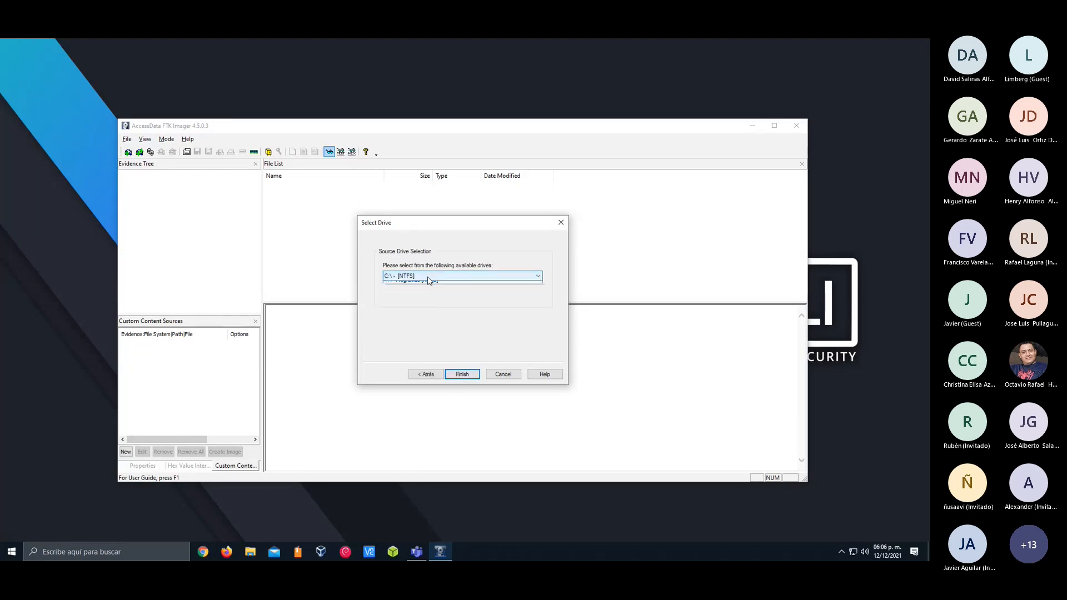
Choose Image File as the evidence source type and browse for a source image
left_click(431, 375)
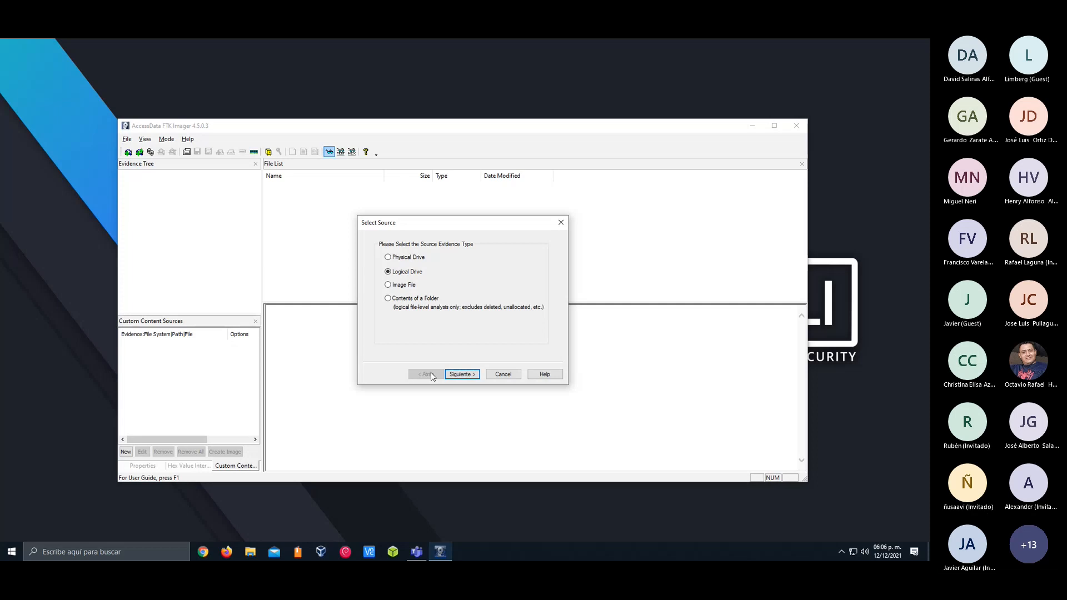
double_click(404, 286)
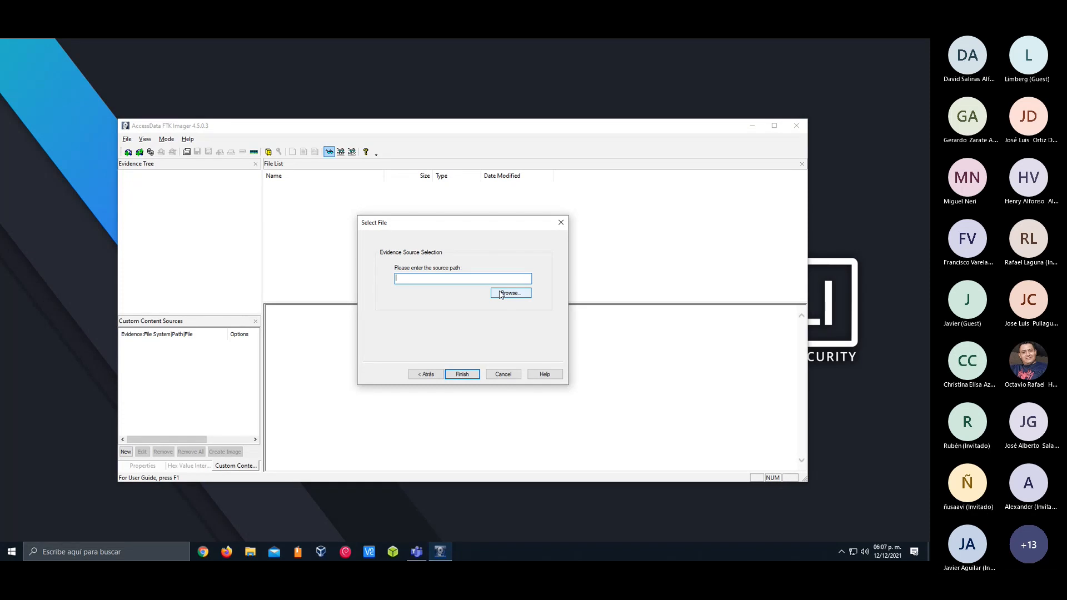
left_click(502, 294)
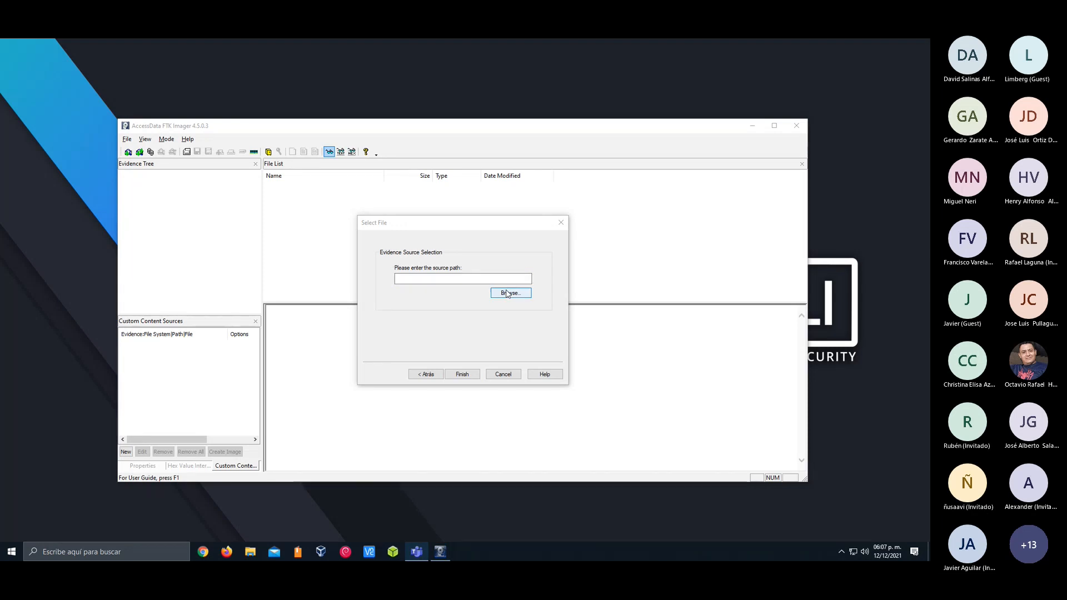
Examine folder selection for the Contents of a Folder source type and close the evidence wizard without adding anything
left_click(427, 375)
left_click(410, 302)
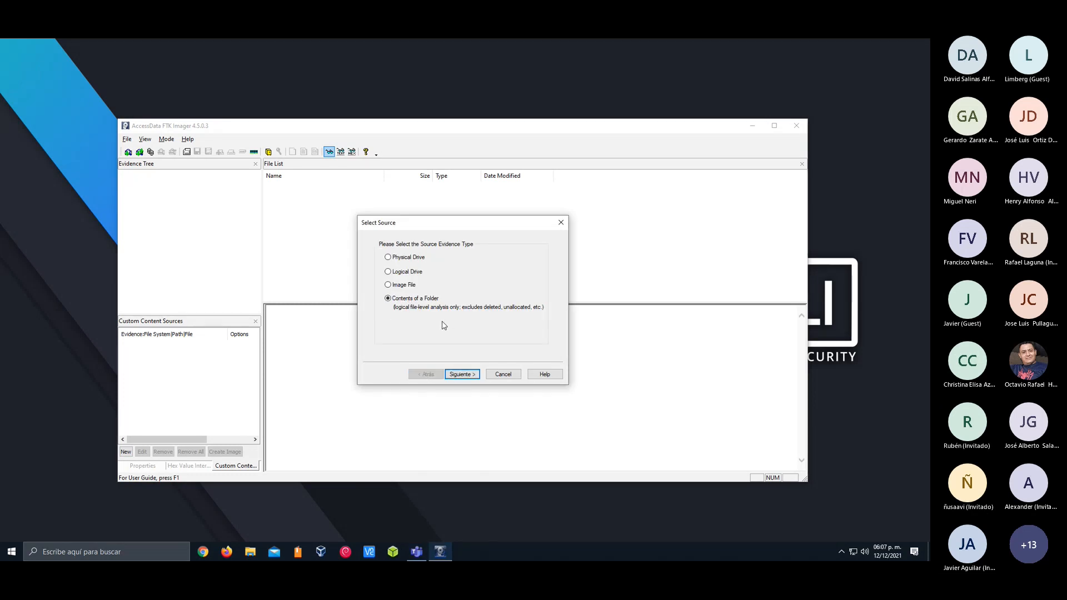
left_click(462, 375)
left_click(511, 294)
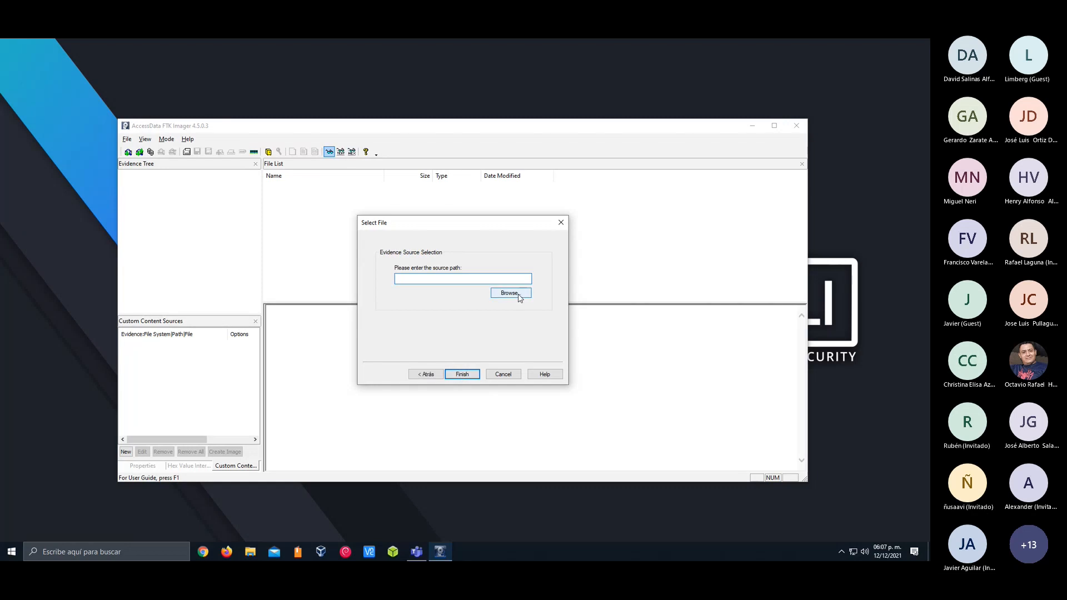
left_click(396, 286)
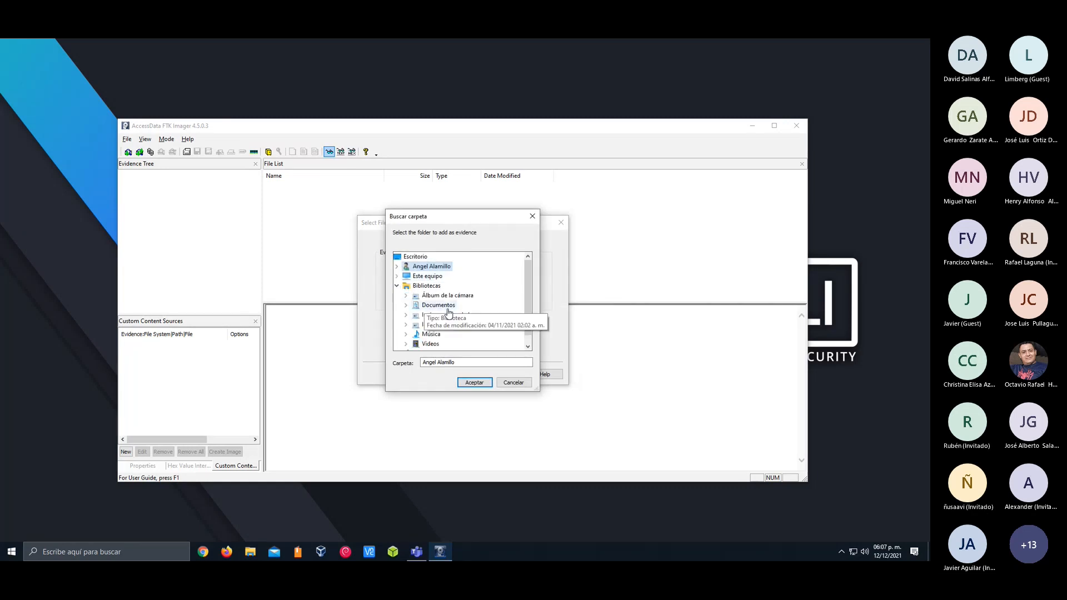
left_click(532, 216)
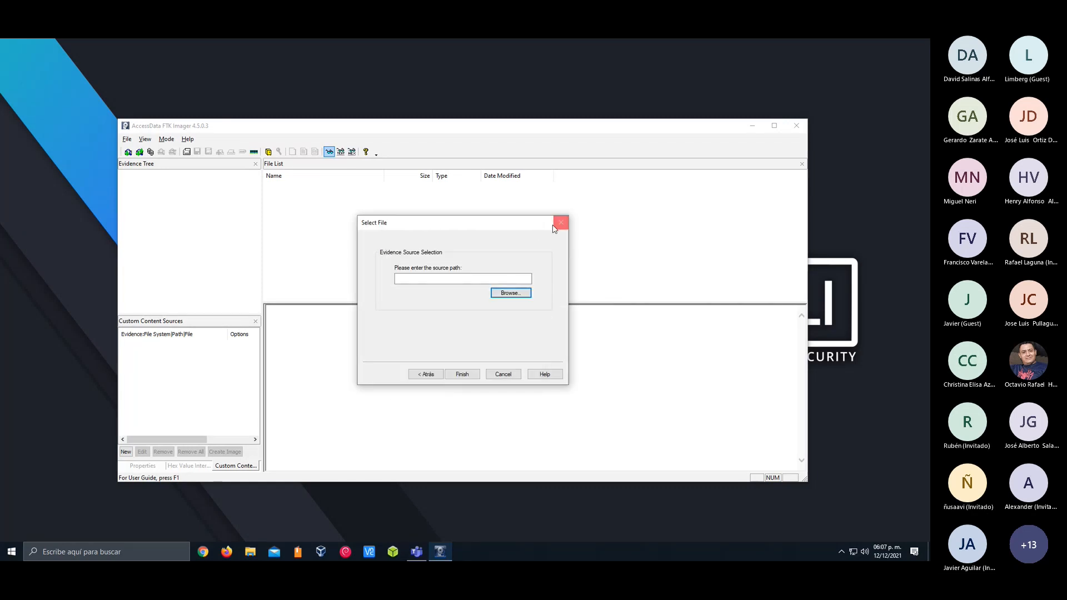
left_click(561, 223)
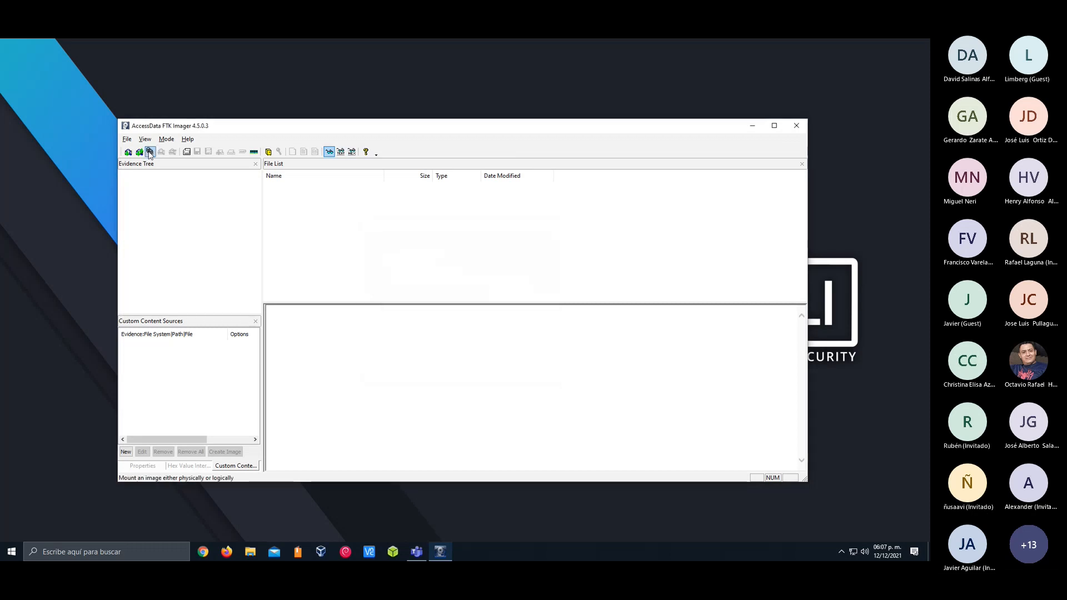
Examine the image mounting options and mapped image list, and close the dialog without mounting an image
left_click(128, 139)
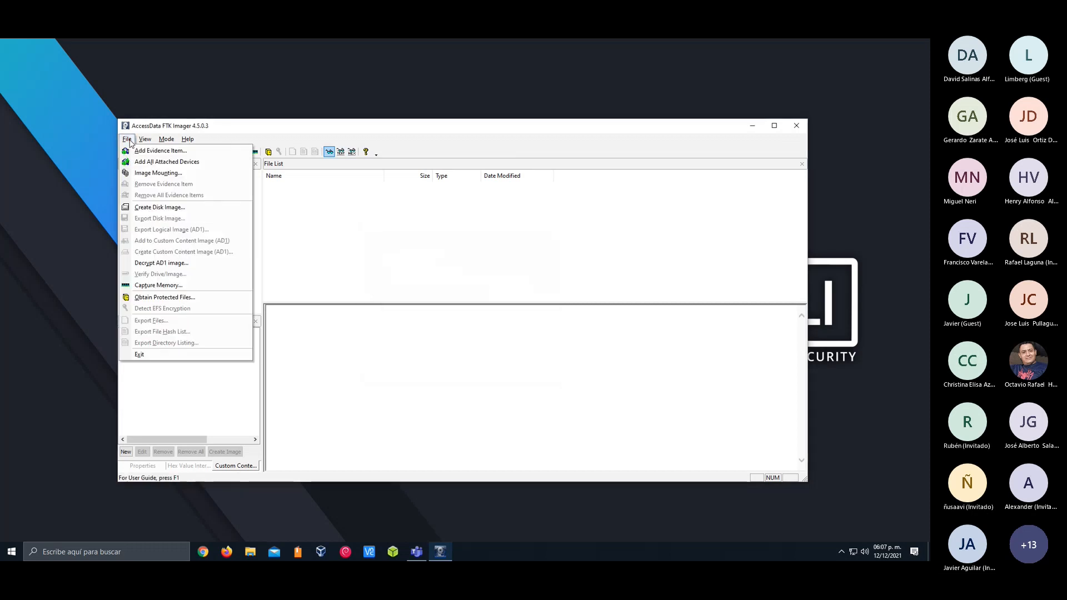
left_click(151, 173)
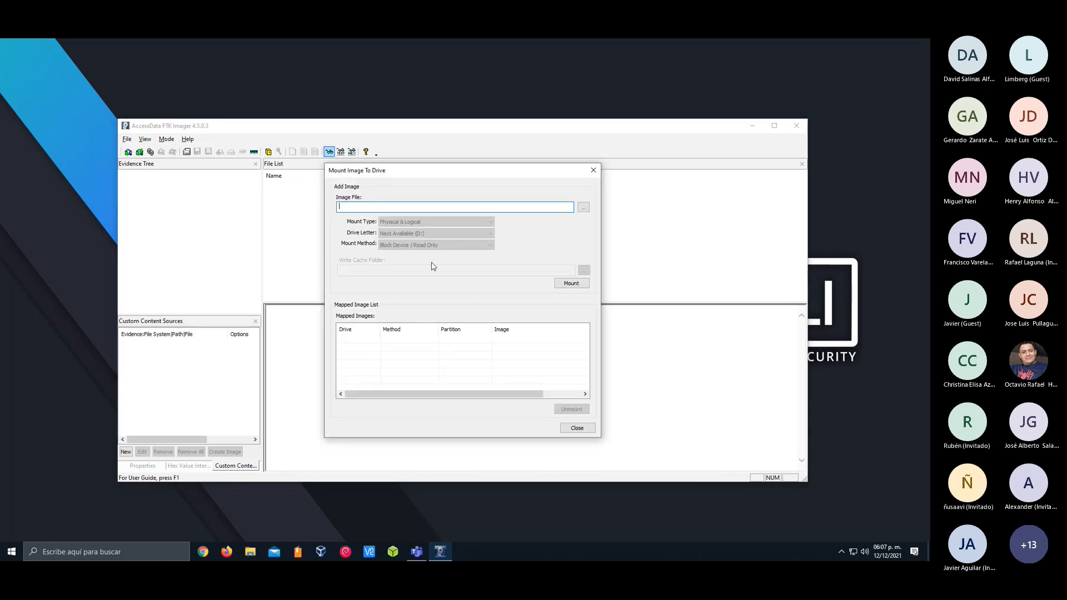
mouse_move(448, 393)
left_mouse_down()
mouse_move(529, 387)
mouse_move(432, 384)
left_mouse_up()
left_click(594, 170)
View the running processes and their memory use in Task Manager, and close it
left_click(129, 139)
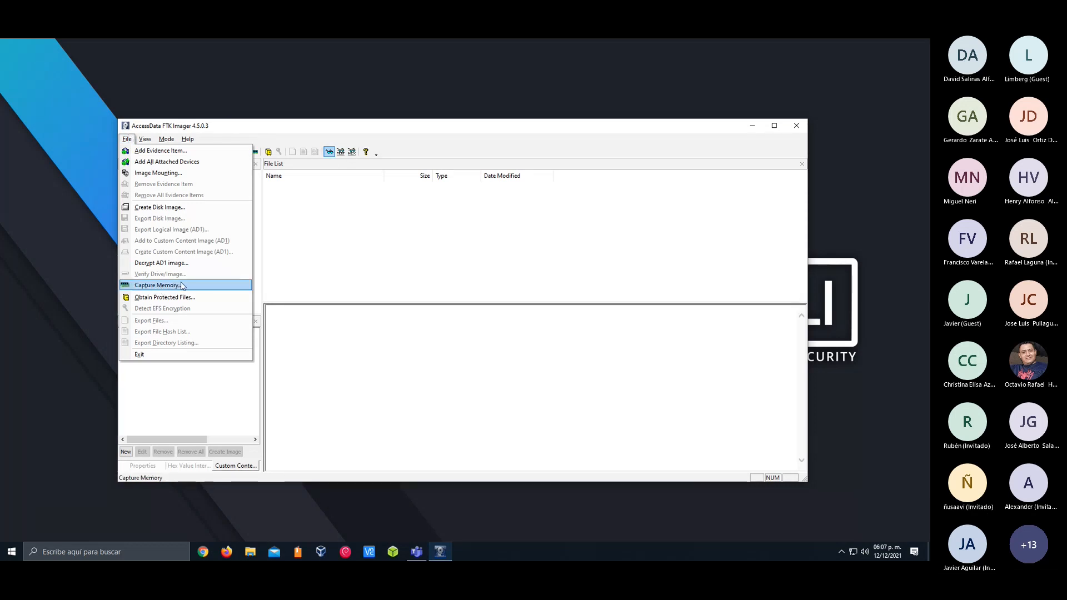
left_click(328, 268)
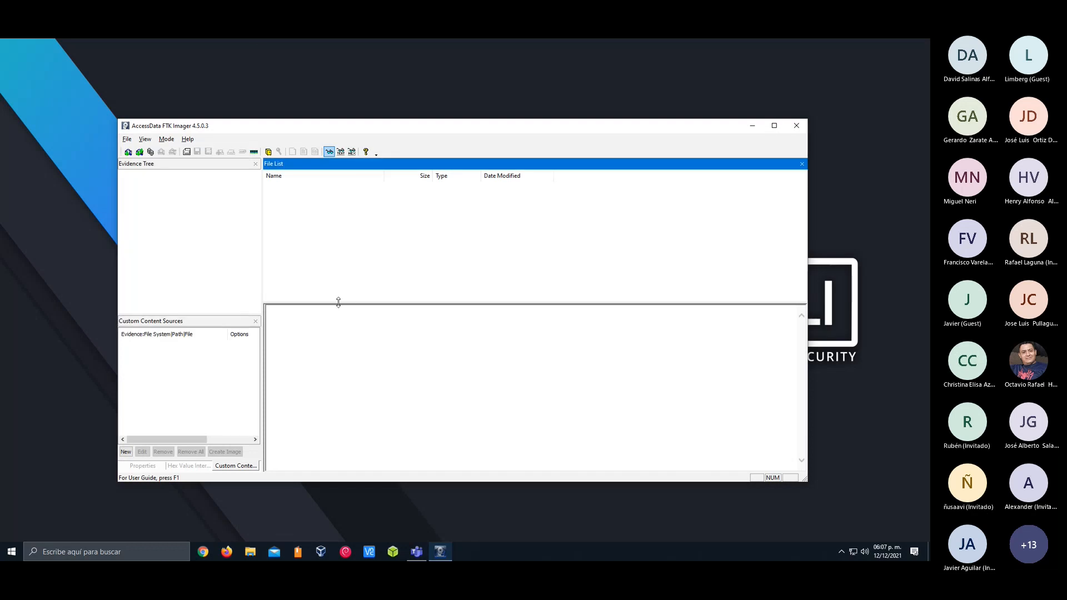
right_click(517, 551)
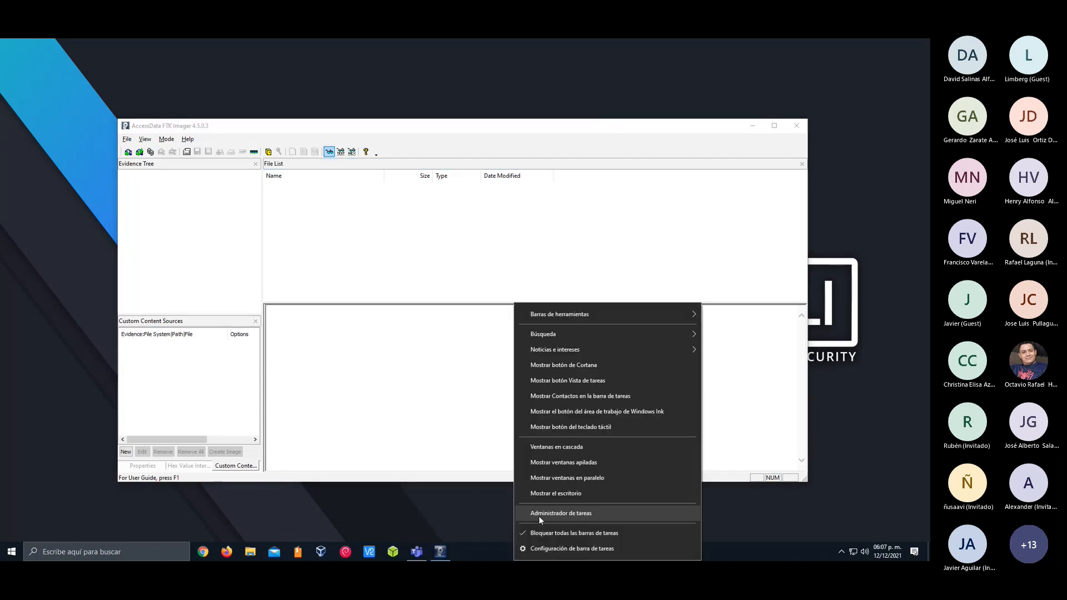
left_click(539, 516)
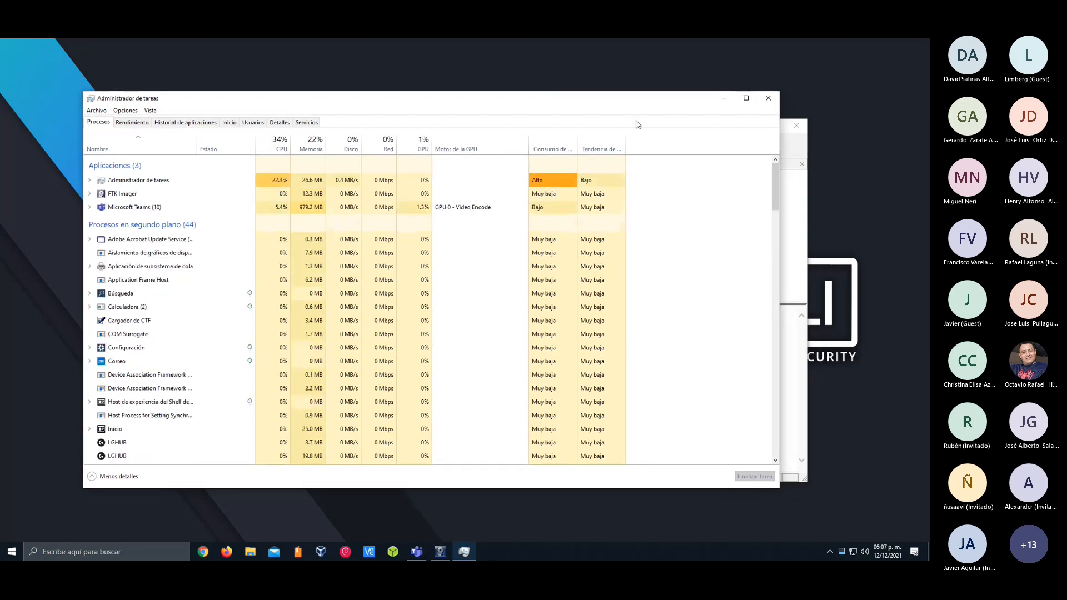
left_click(769, 99)
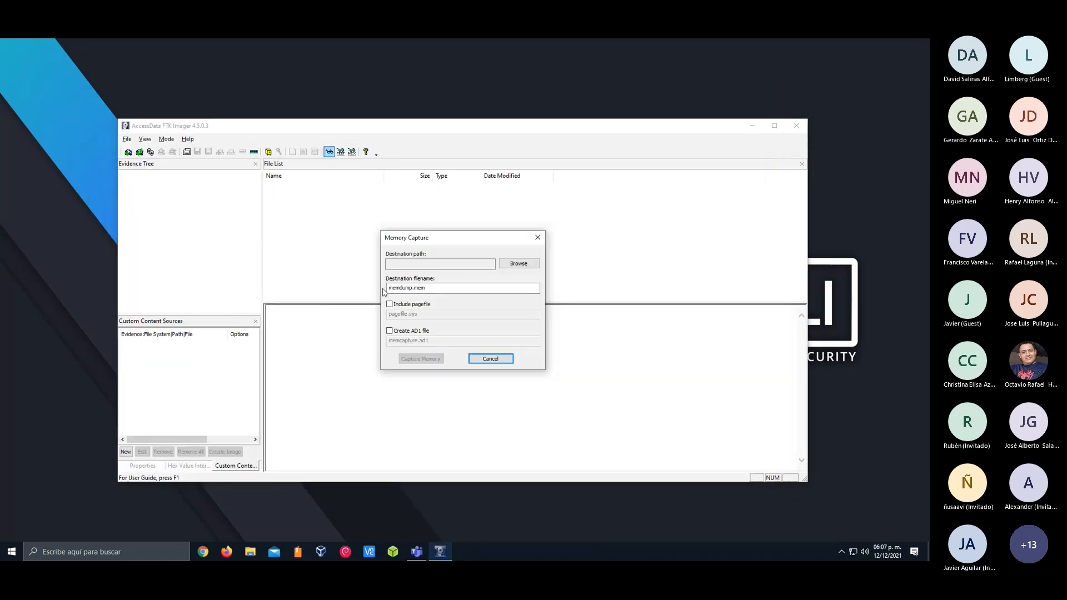
Examine the memory capture settings, particularly the destination filename memdump.mem and its extension, and close the dialog without capturing
double_click(439, 293)
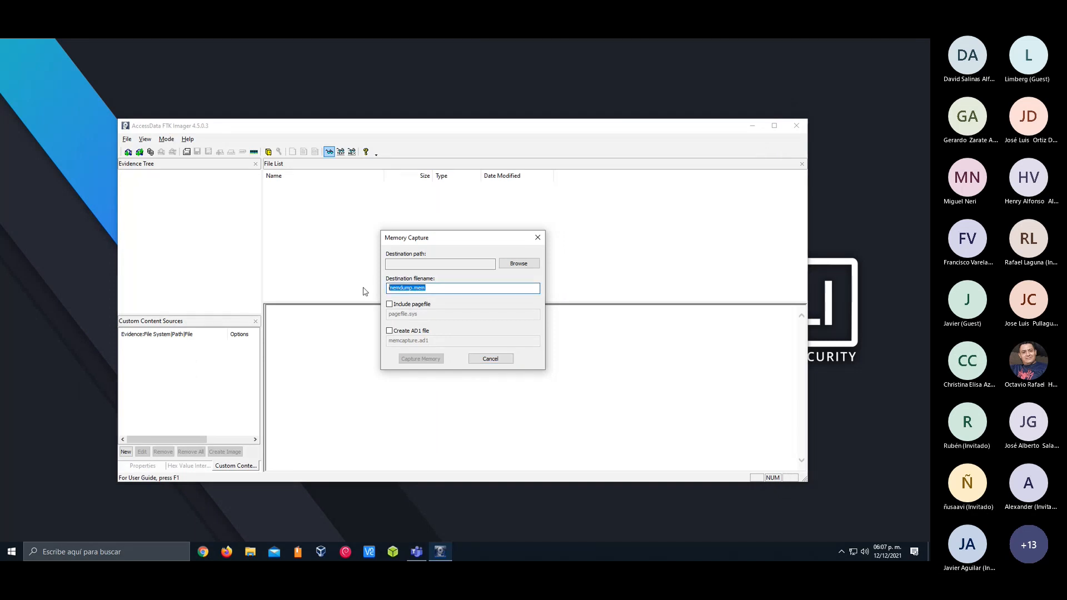
left_click(420, 288)
double_click(419, 288)
left_click(420, 288)
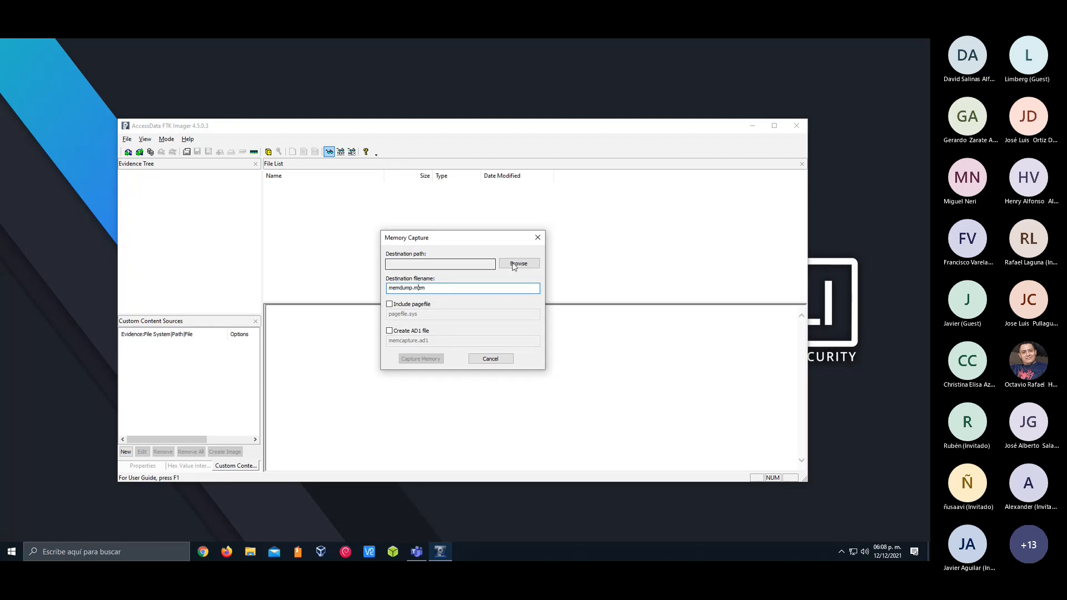
double_click(423, 289)
double_click(415, 288)
left_click(415, 287)
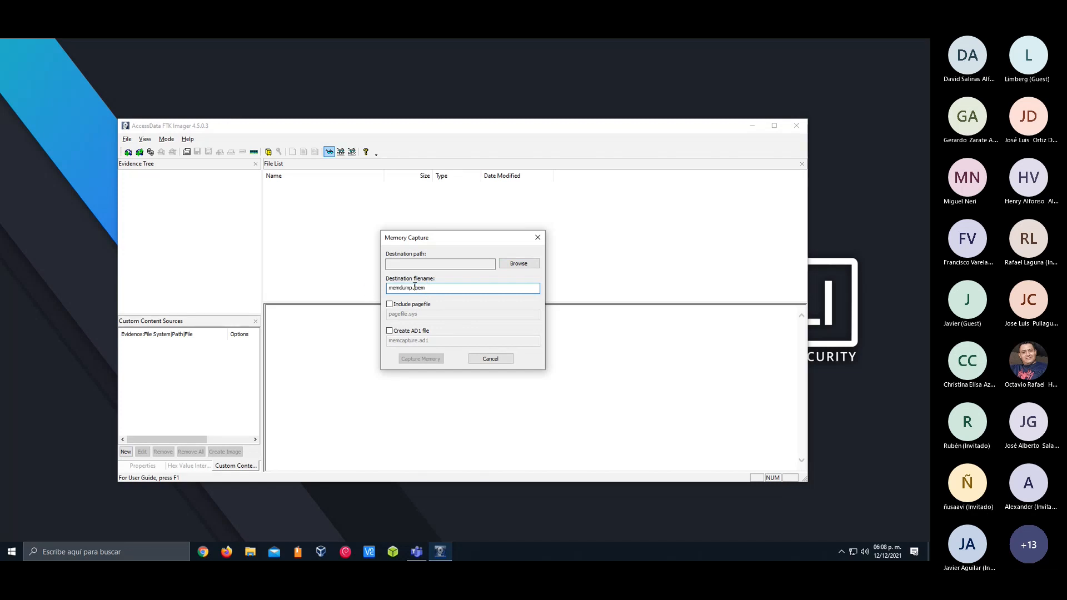
left_click(537, 238)
Examine the source evidence types offered for creating a disk image, and close the wizard
left_click(127, 140)
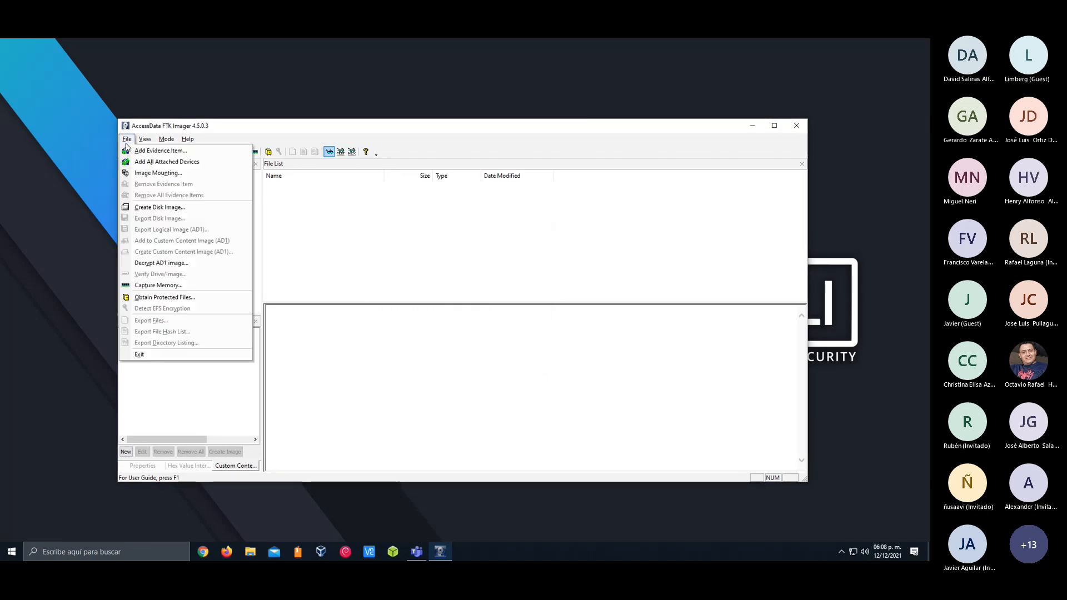
left_click(170, 210)
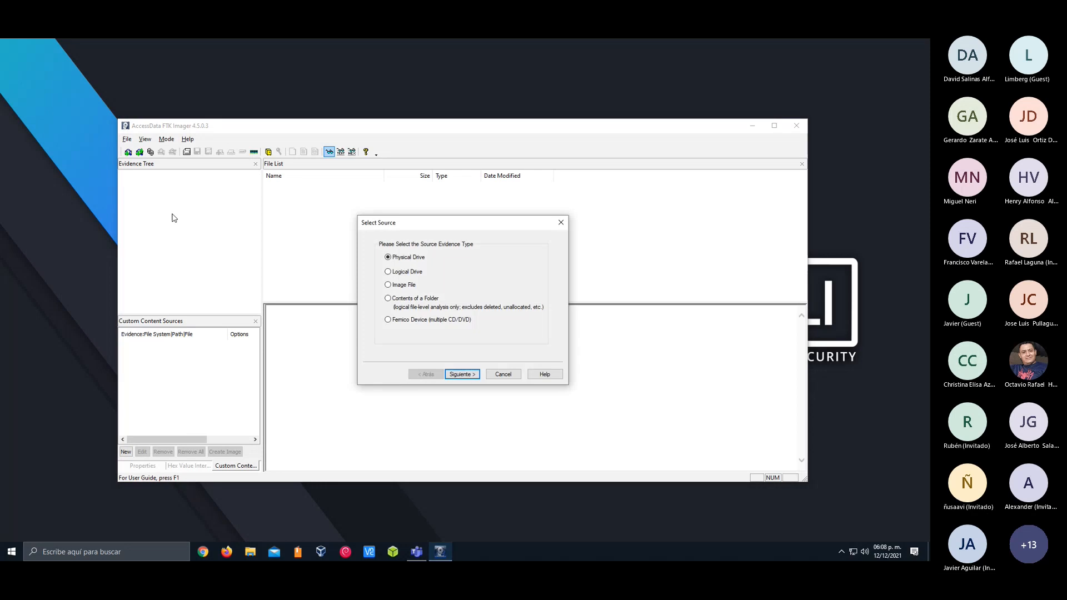
left_click(561, 223)
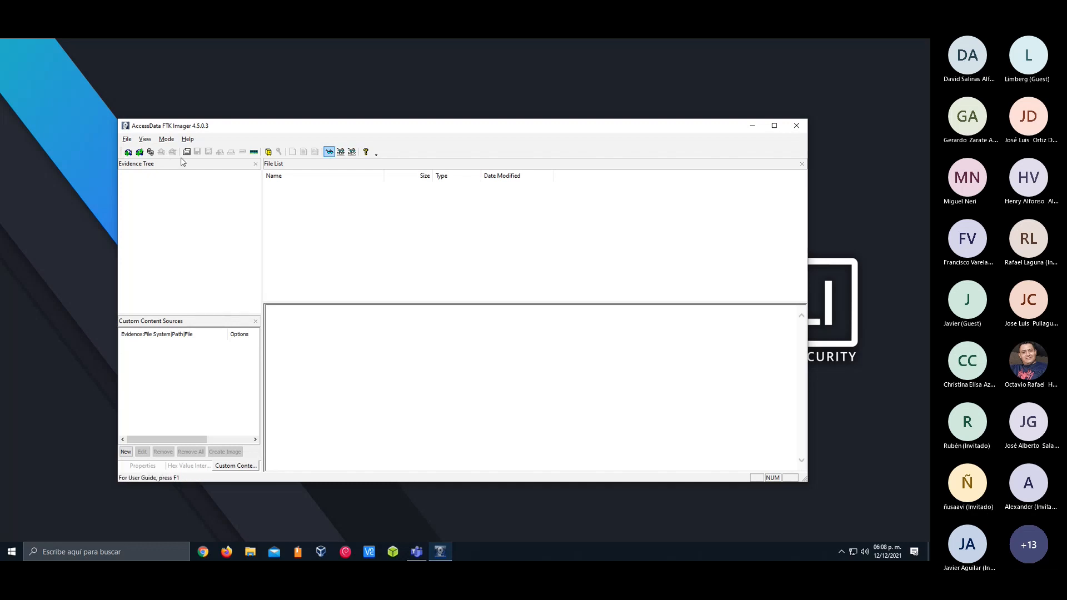
Look through the display options for bars, panes and file list layout without changing any
left_click(139, 141)
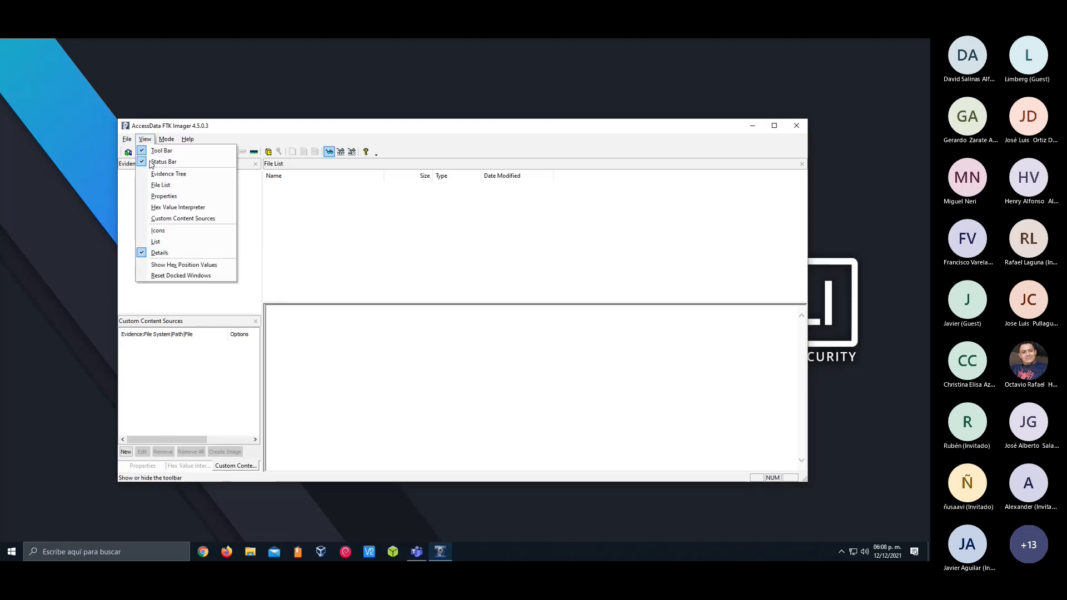
left_click(140, 143)
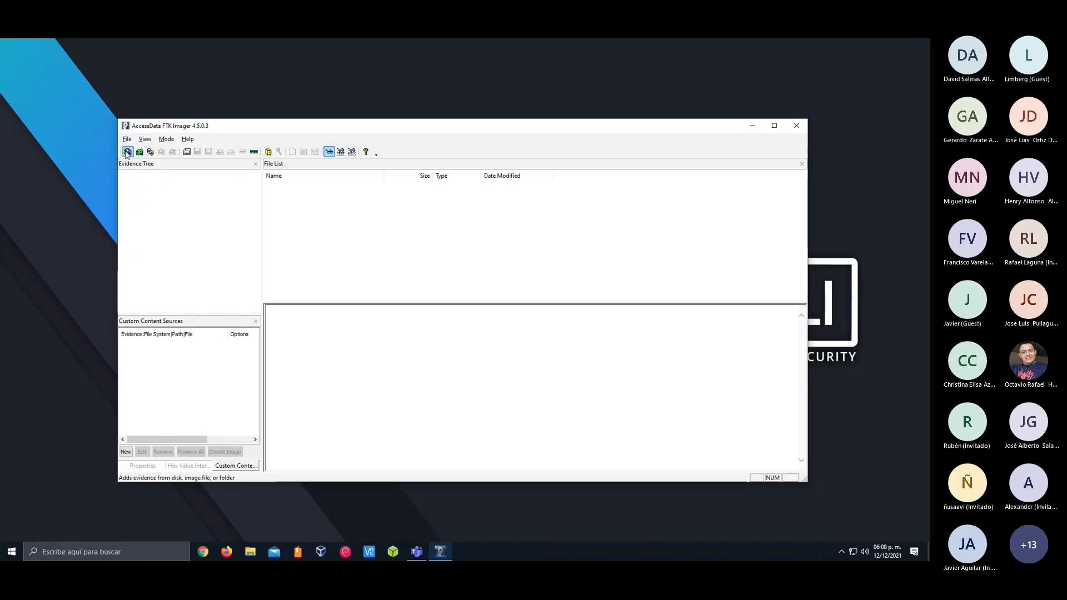
left_click(209, 239)
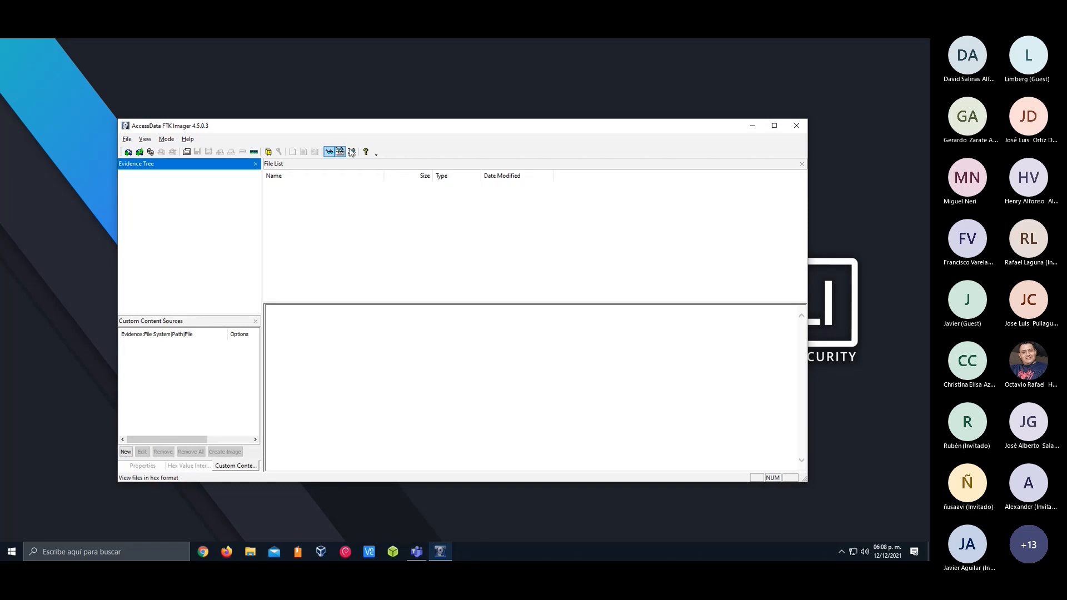
Switch to File Explorer and view the devices and drives listed under Este equipo
left_click_drag(361, 131, 347, 129)
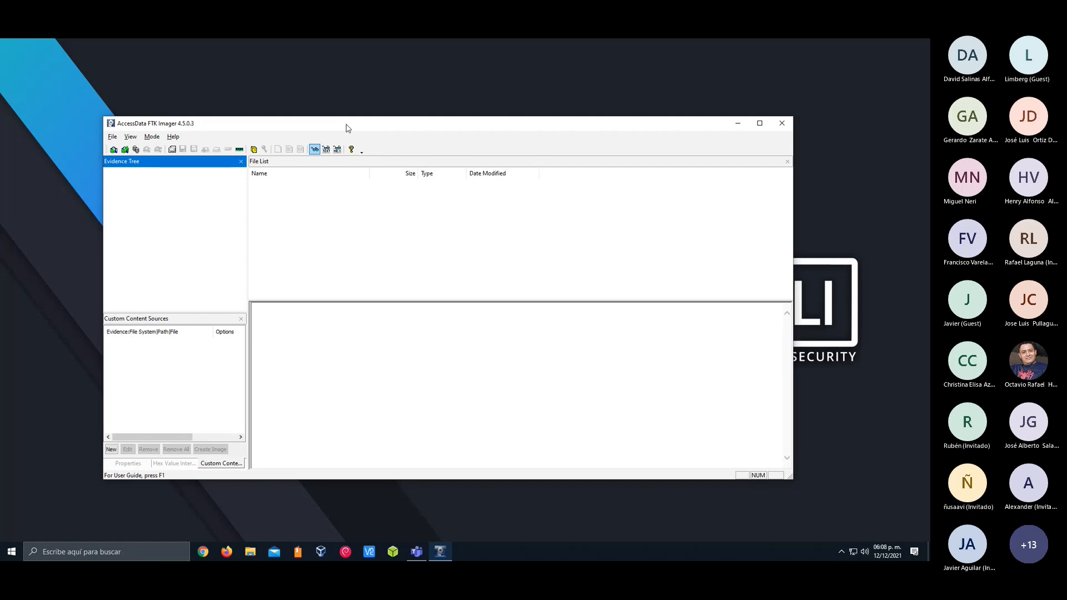
left_click(252, 552)
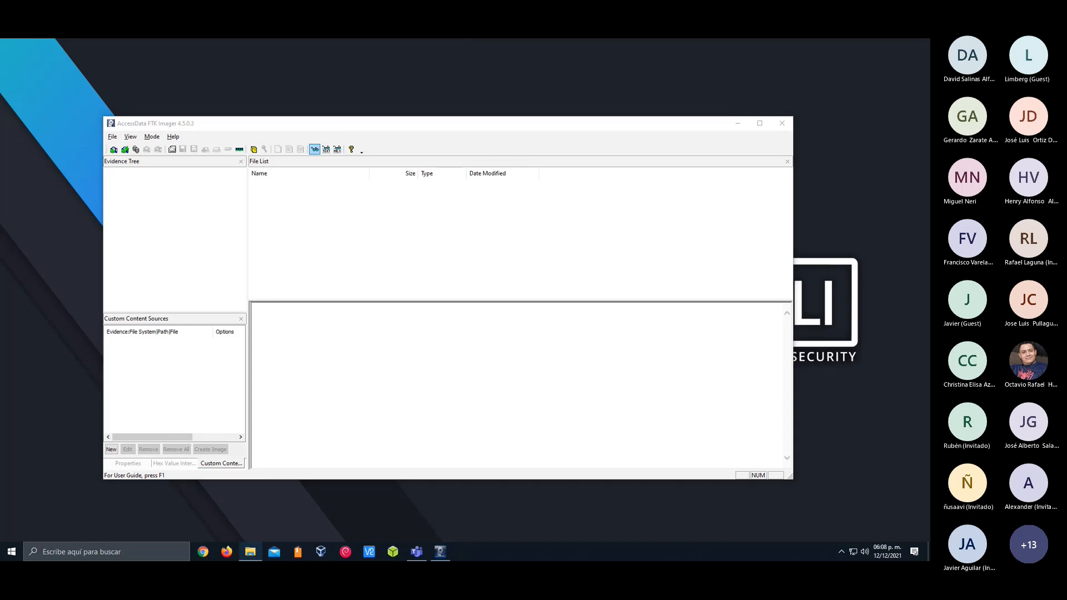
left_click_drag(519, 149, 422, 135)
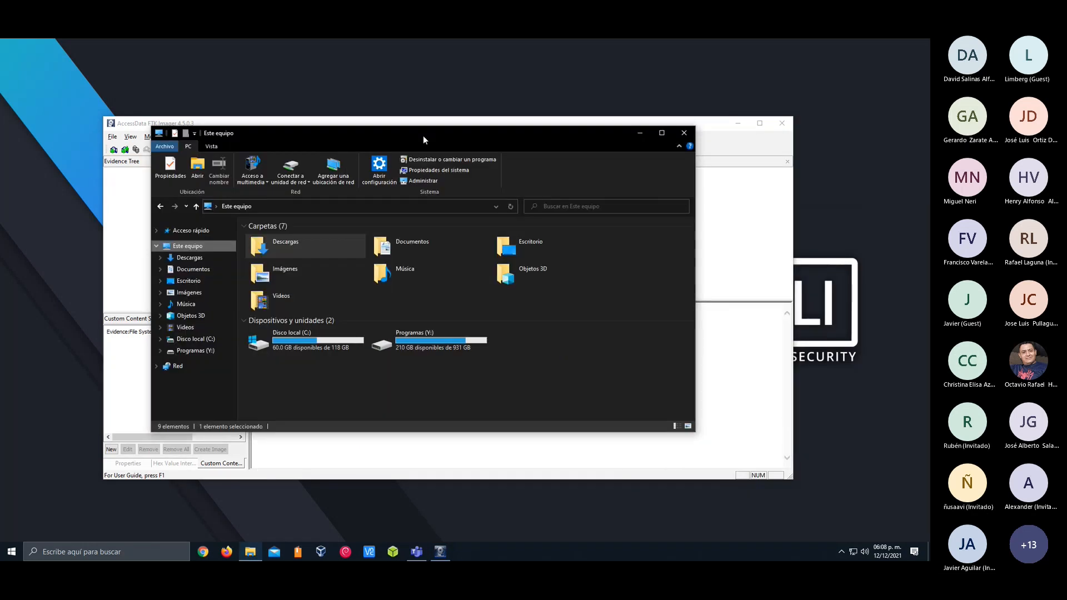
left_click(396, 351)
left_click(350, 376)
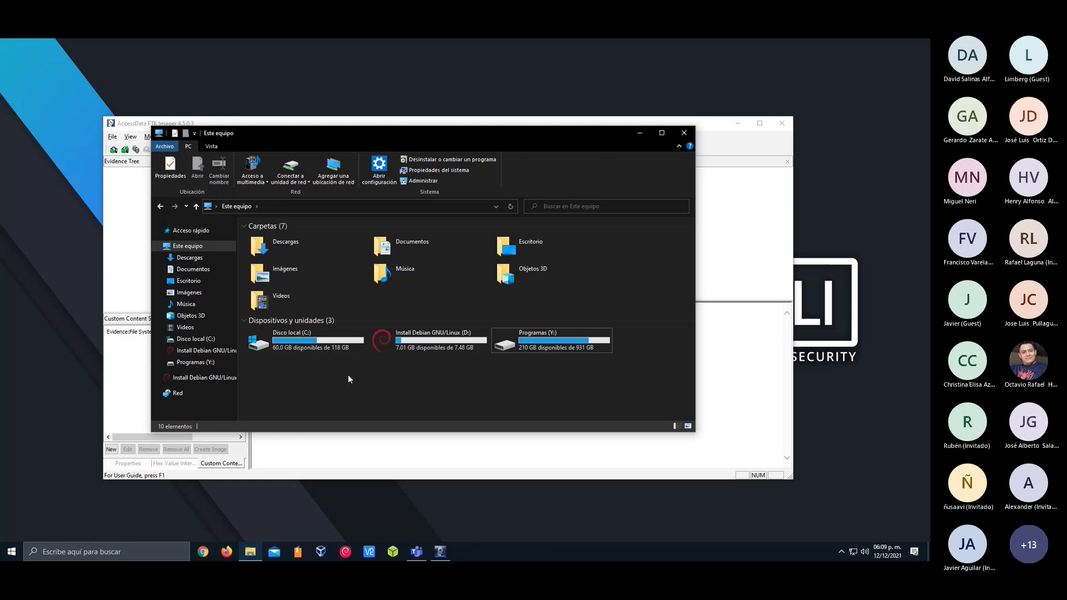
Look through the files and folders on the Install Debian GNU/Linux (D:) USB drive, and close File Explorer
double_click(381, 342)
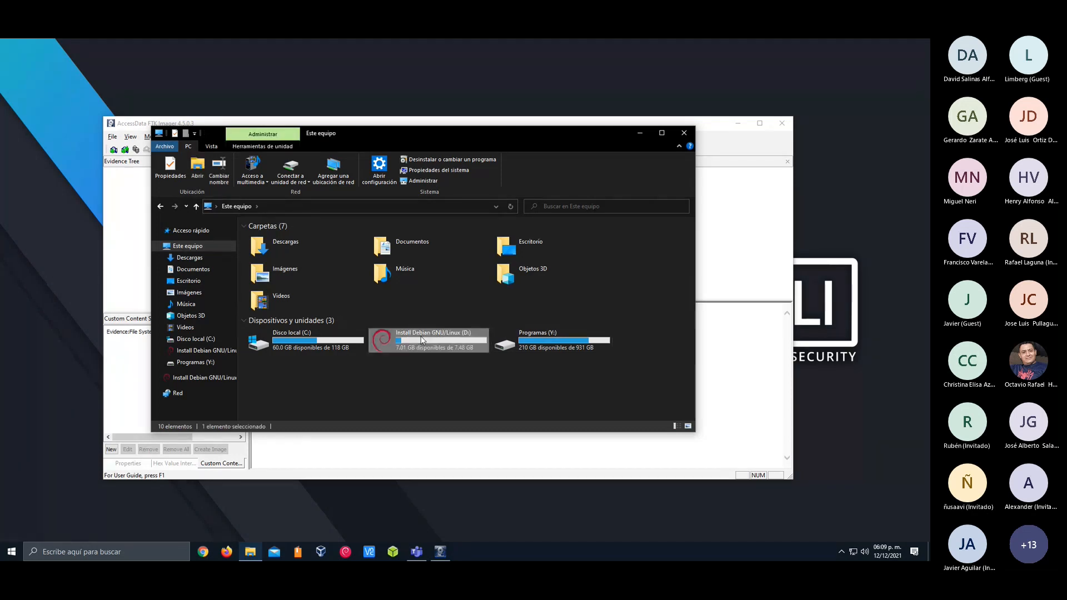
scroll(373, 321, "down", 2)
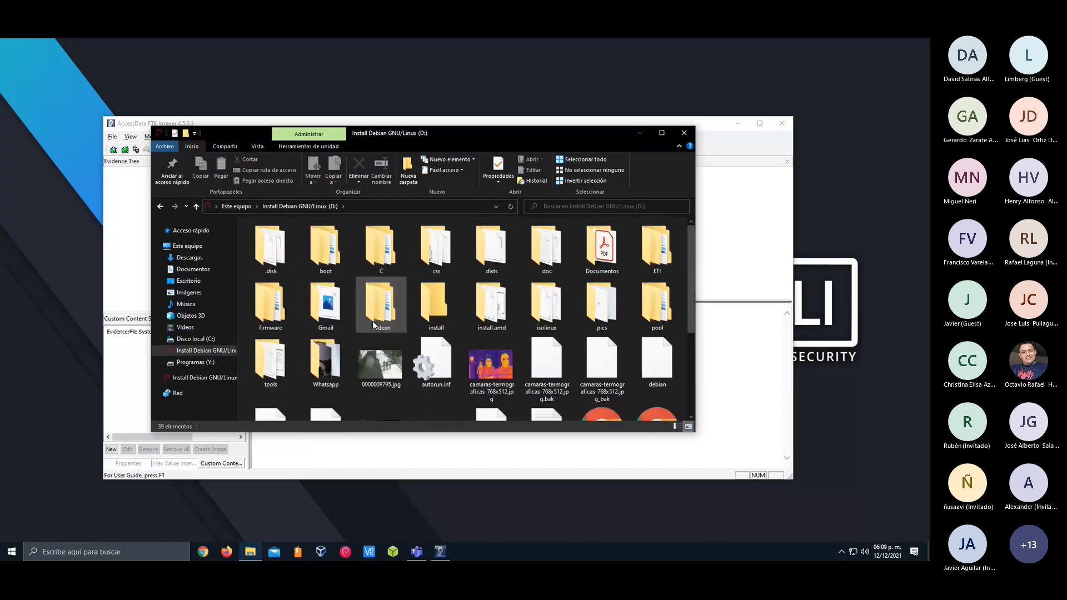
scroll(373, 321, "up", 2)
scroll(373, 321, "down", 2)
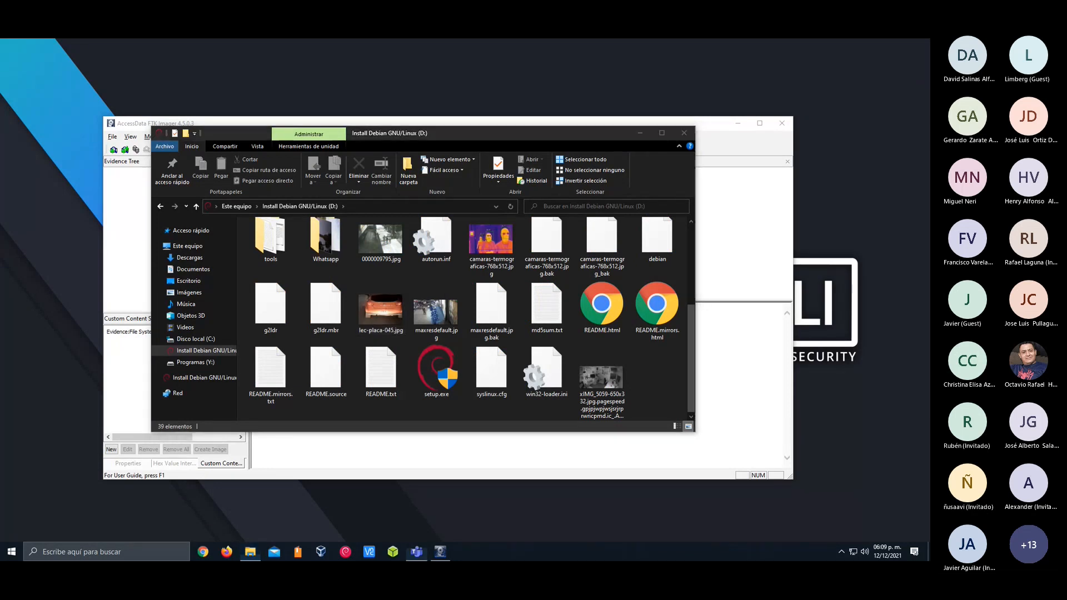
scroll(648, 370, "up", 2)
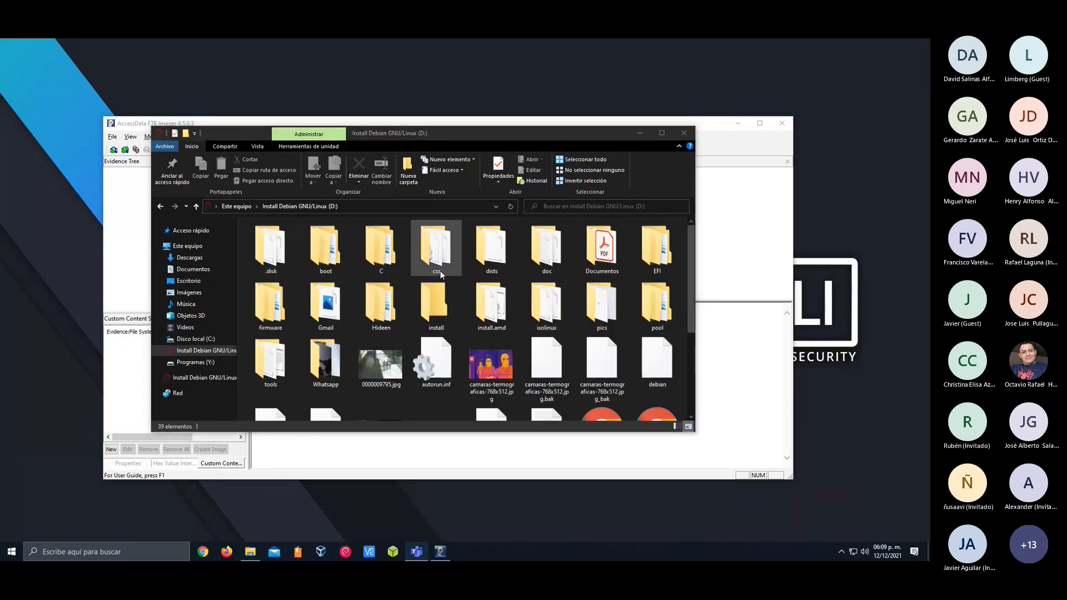
scroll(440, 271, "down", 2)
scroll(441, 271, "up", 1)
scroll(440, 271, "down", 1)
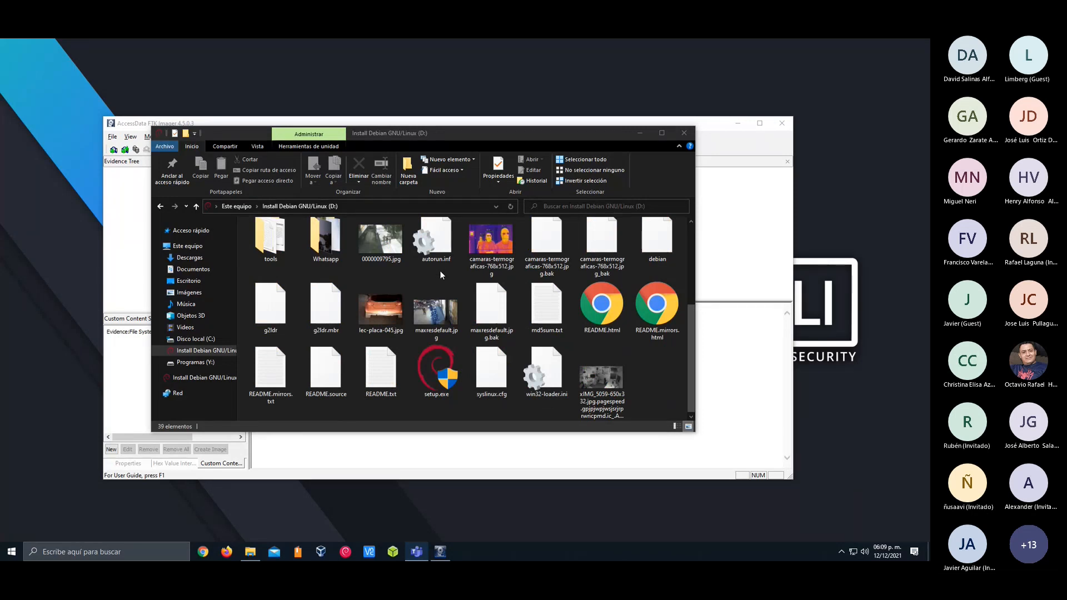
left_click(684, 133)
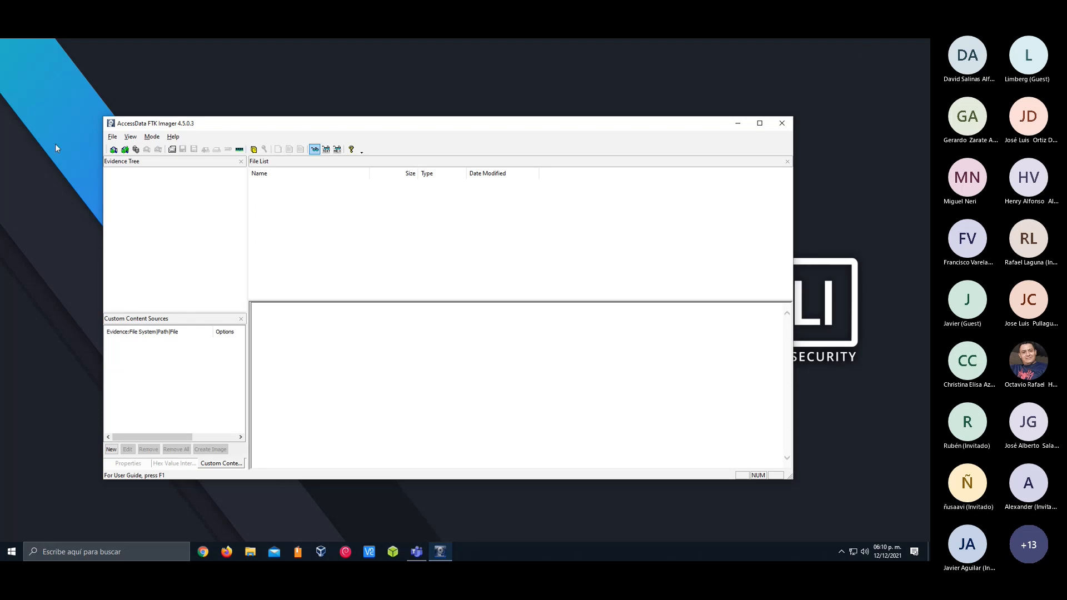
Start a disk image with Contents of a Folder as the source evidence type, accepting the logical-image limitations
left_click(112, 137)
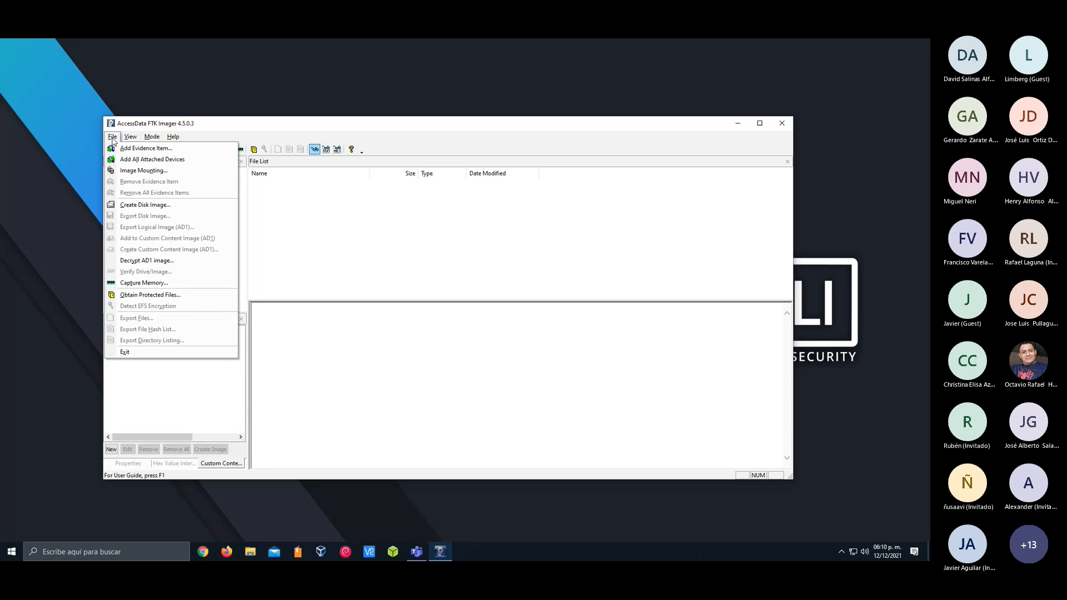
left_click(152, 207)
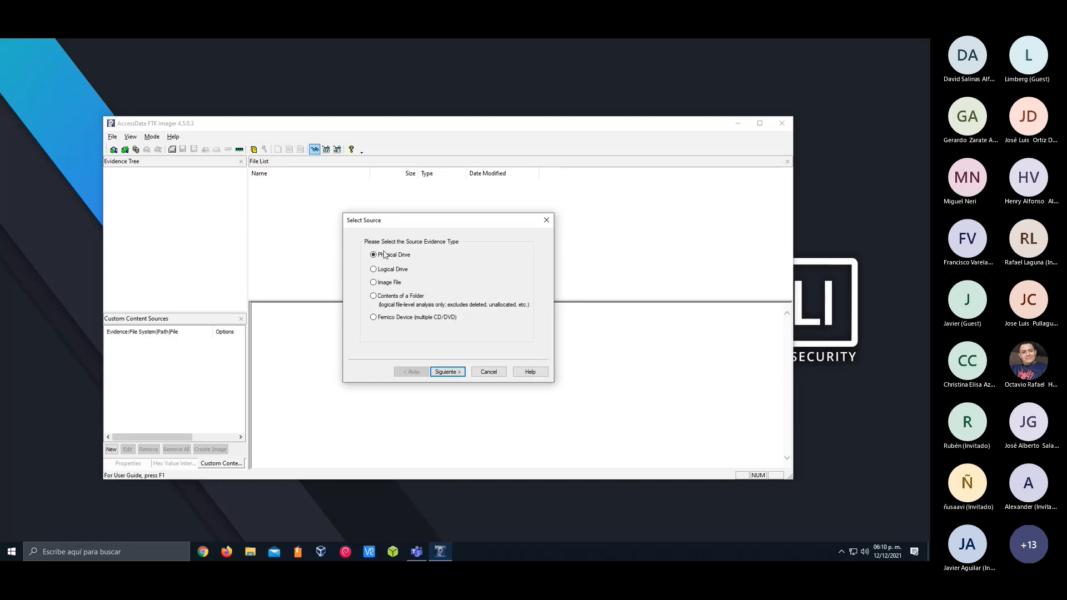
left_click(399, 298)
left_click(448, 372)
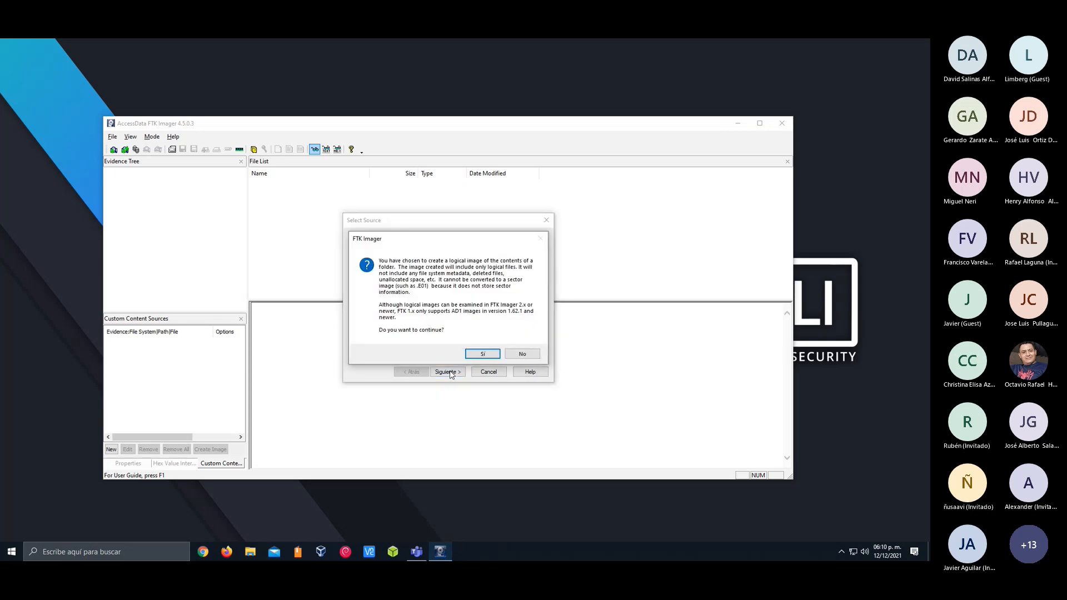
left_click(473, 354)
Pick the Zoom folder in the Documentos library as the image source, review its path, and cancel the image creation
left_click(486, 294)
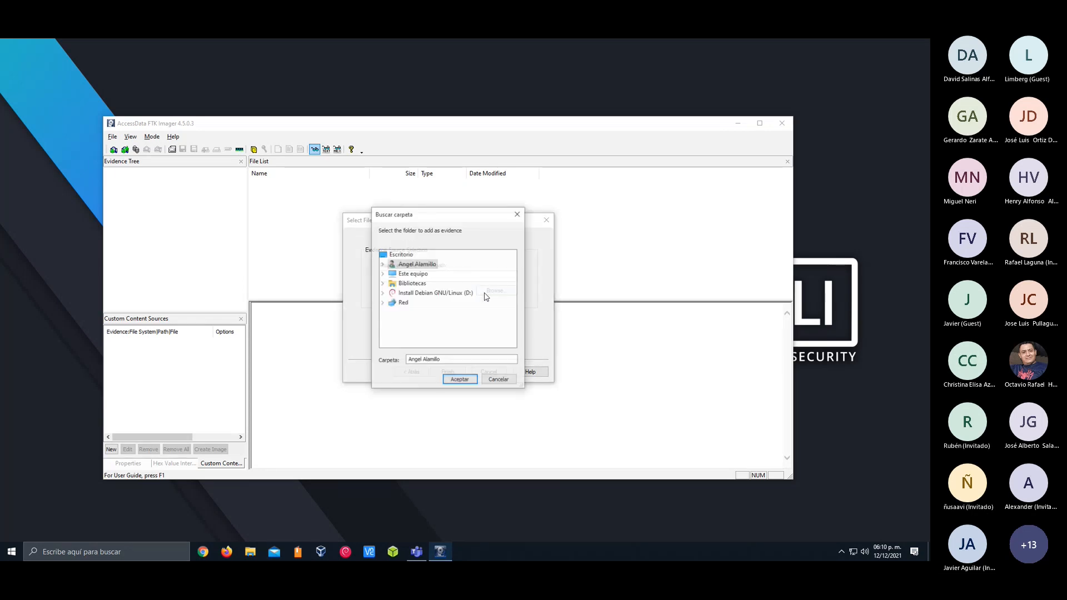
left_click(383, 284)
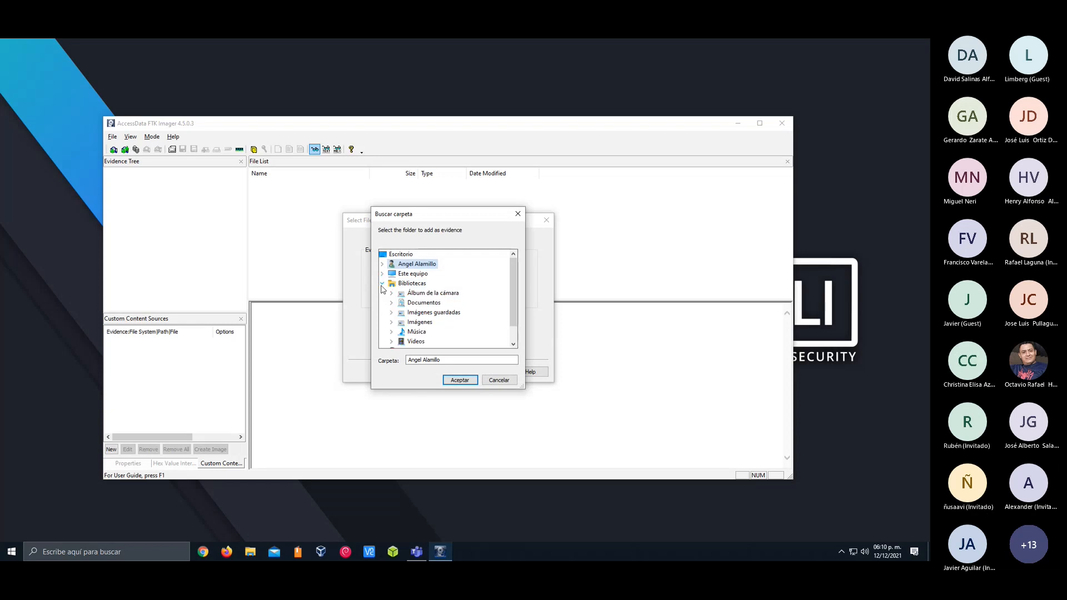
left_click(391, 303)
scroll(434, 291, "down", 4)
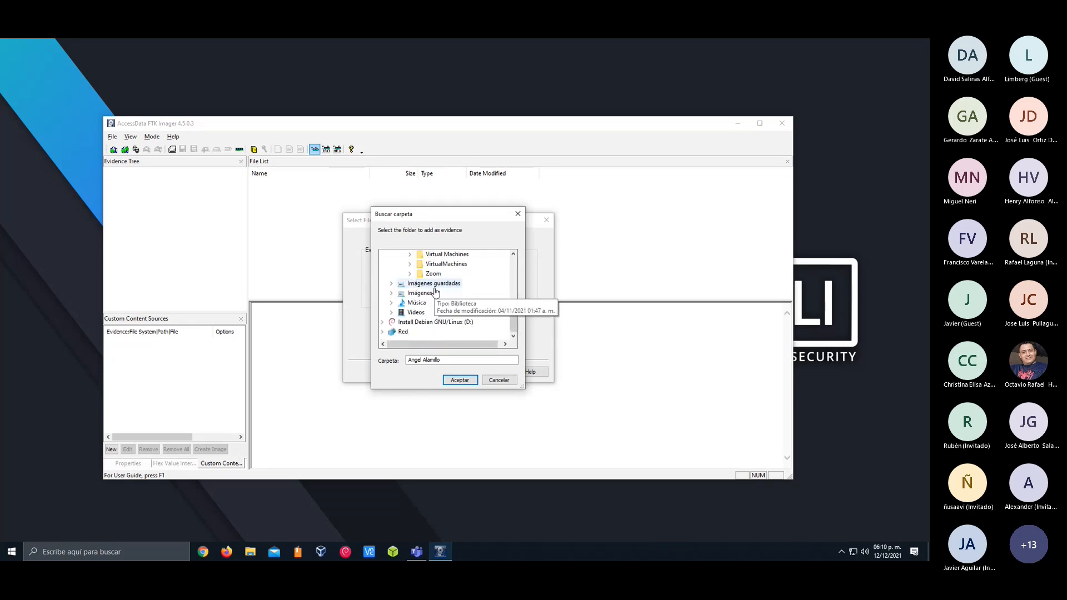
left_click(434, 274)
left_click(459, 380)
left_click(451, 372)
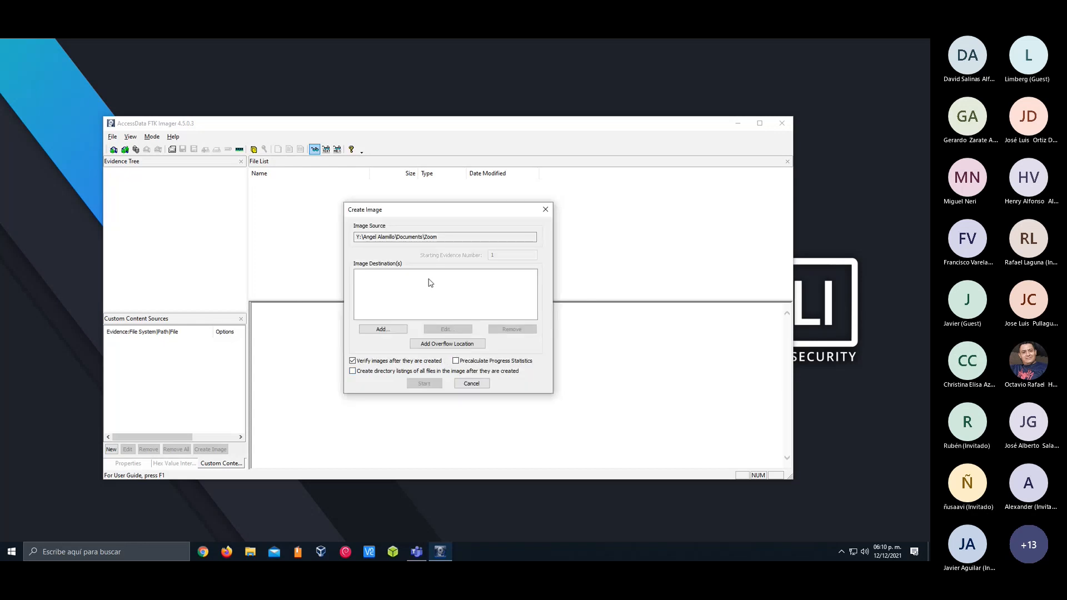
left_click_drag(439, 237, 324, 240)
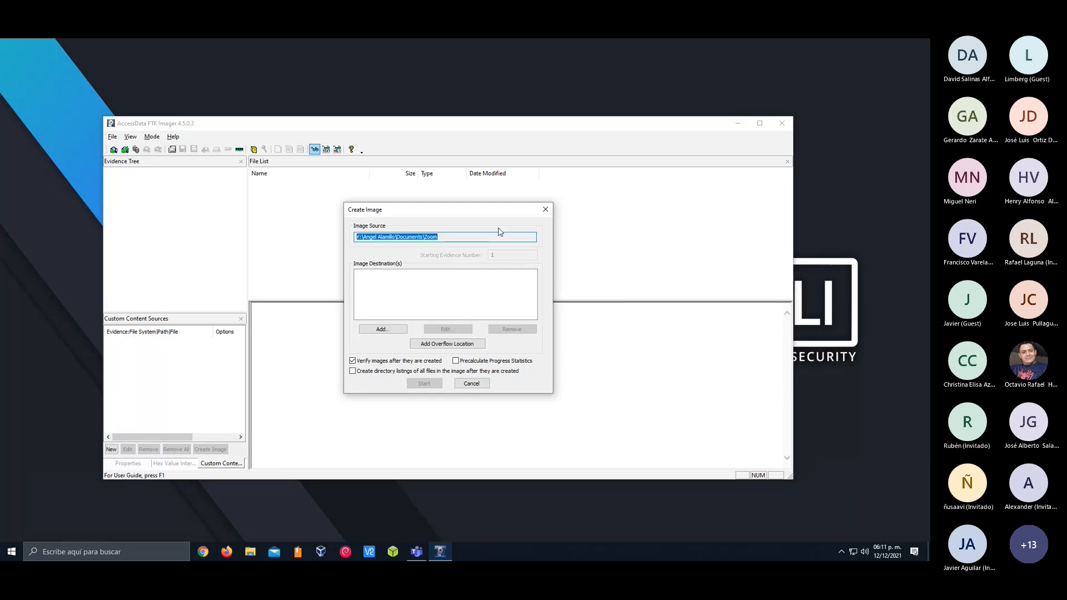
left_click(475, 386)
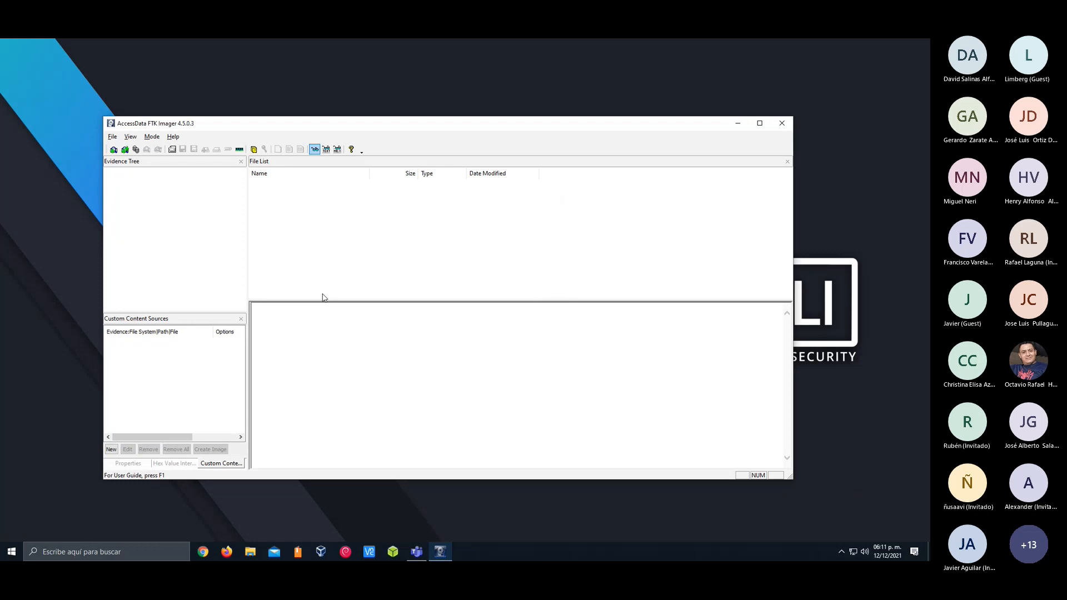
Start a disk image with Physical Drive as the evidence type and the 8GB USB drive PHYSICALDRIVE3 as the source
left_click(112, 137)
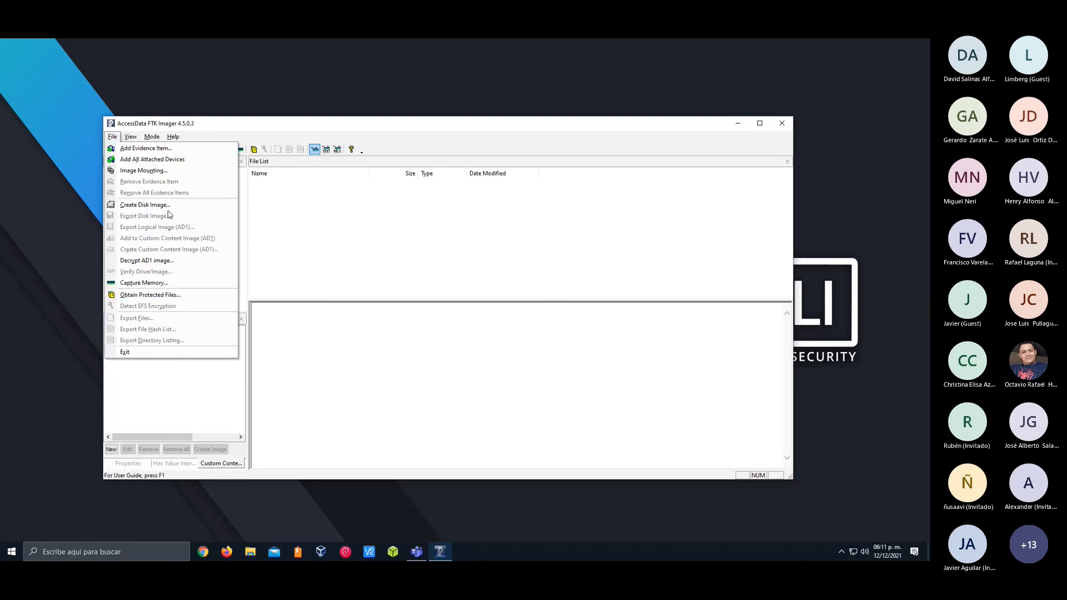
left_click(145, 205)
left_click(392, 297)
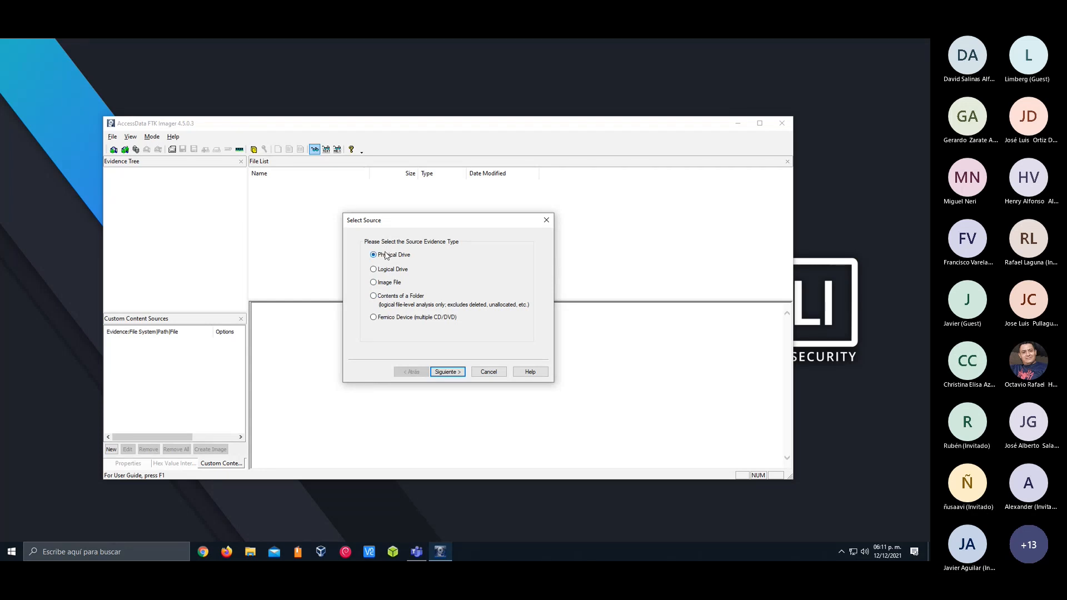
left_click(453, 376)
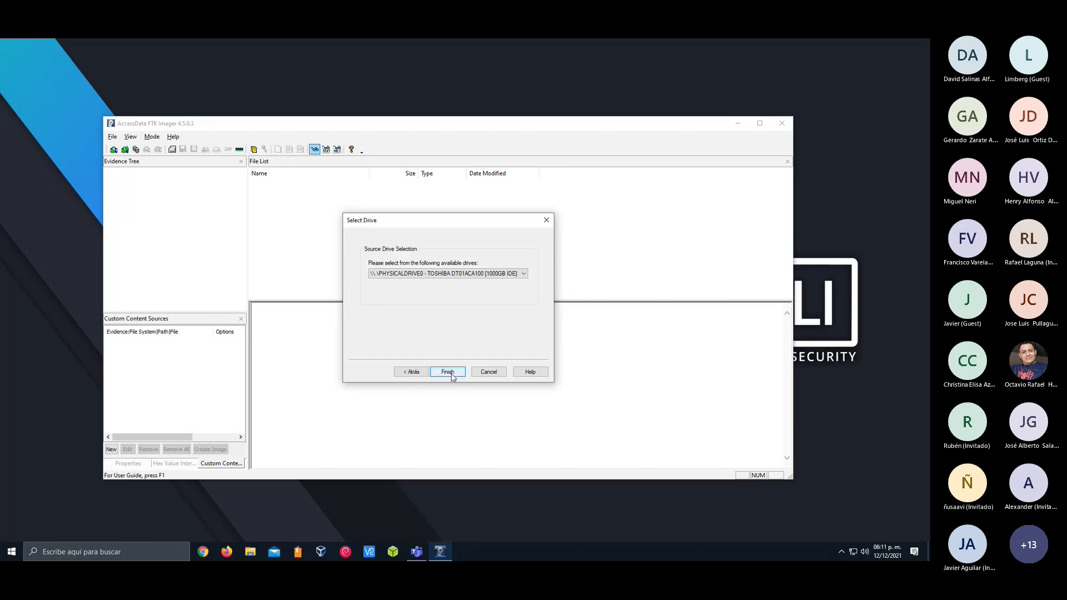
left_click(443, 275)
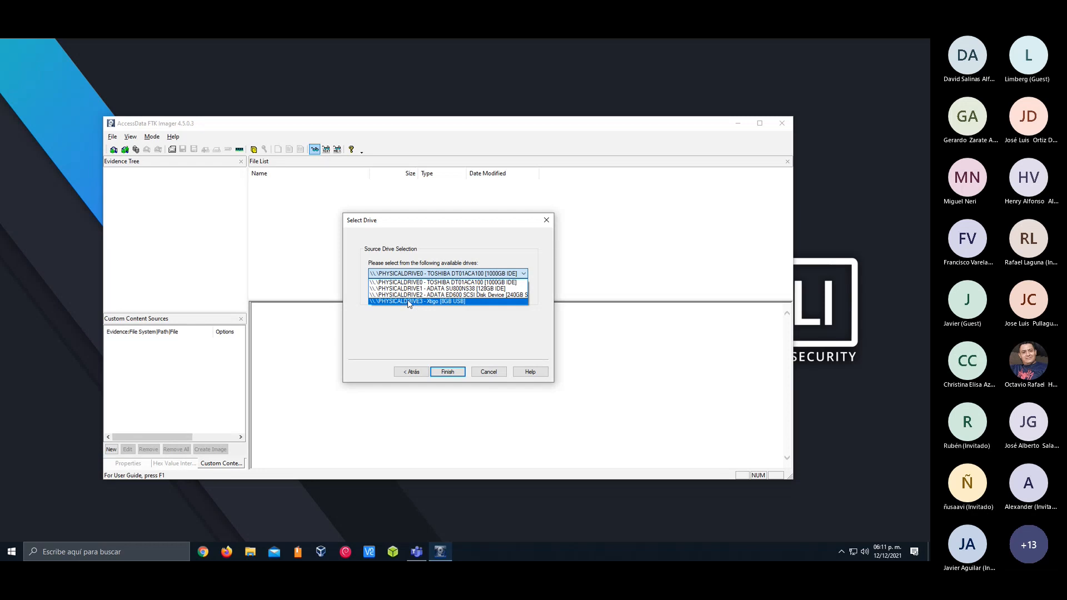
left_click(409, 302)
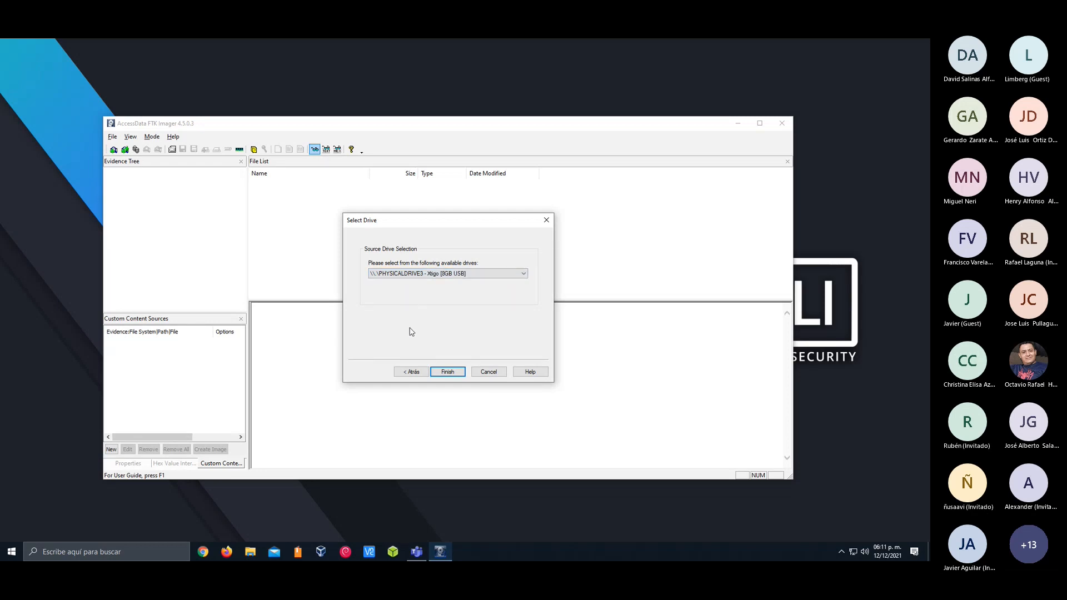
left_click(455, 375)
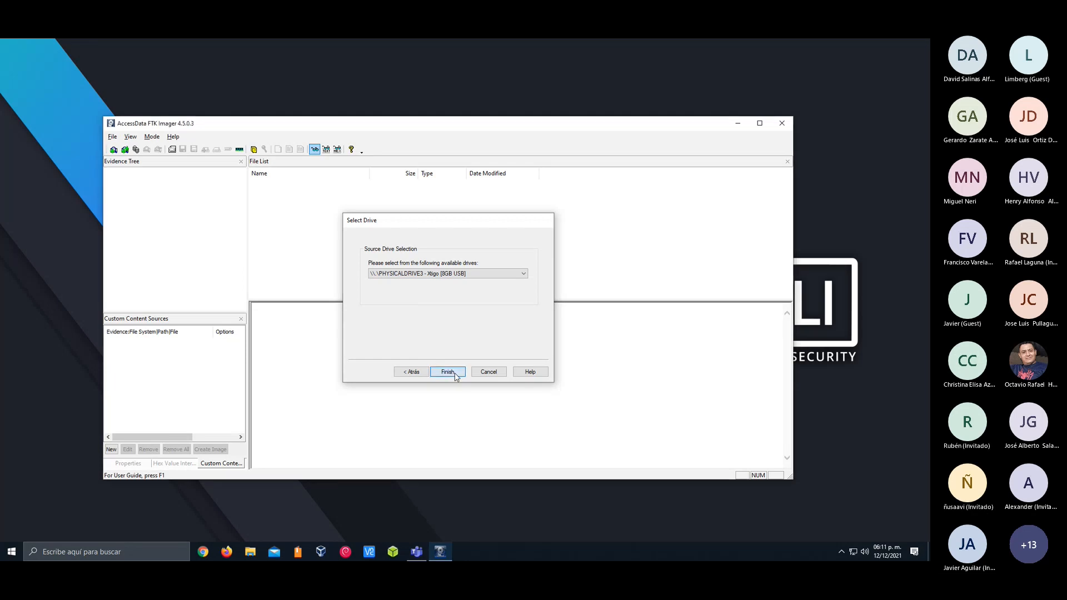
Check the image source path and add an image destination of type Raw (dd)
left_click_drag(421, 238, 359, 243)
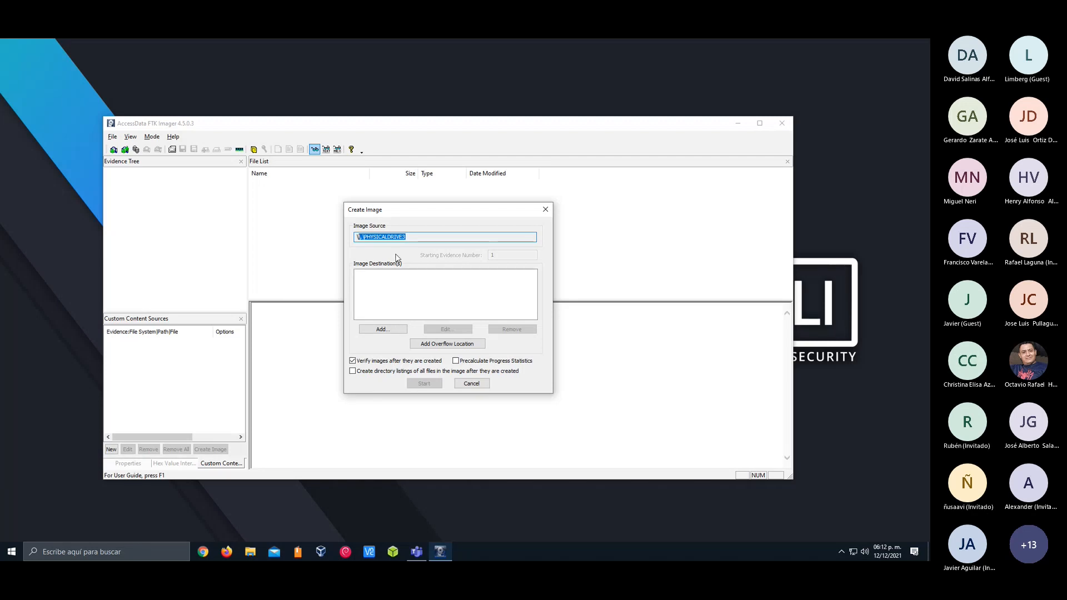
double_click(412, 237)
left_click(382, 237)
left_click(383, 329)
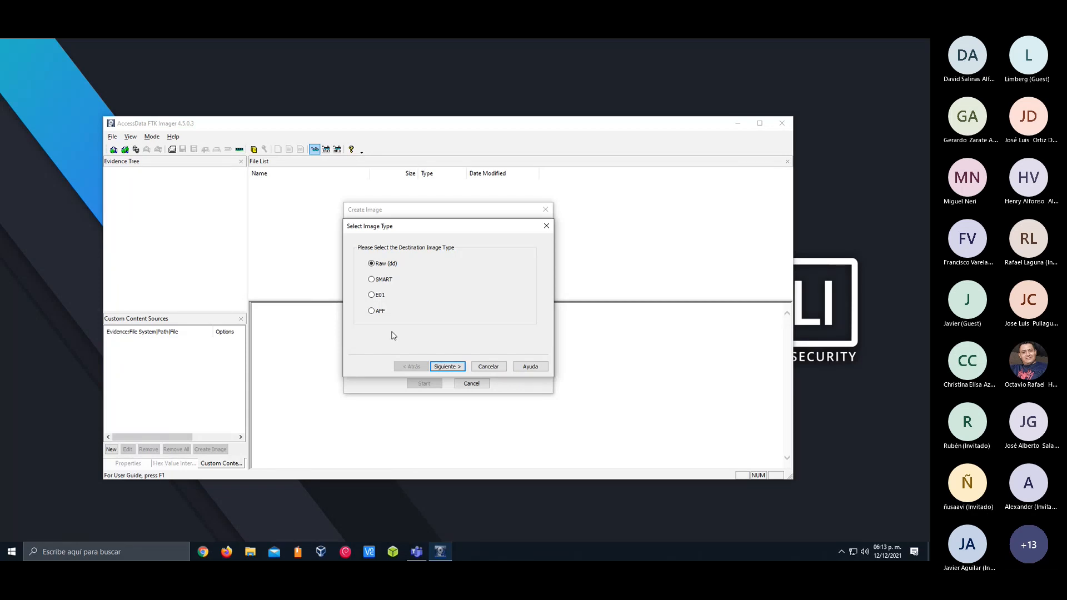
left_click(446, 366)
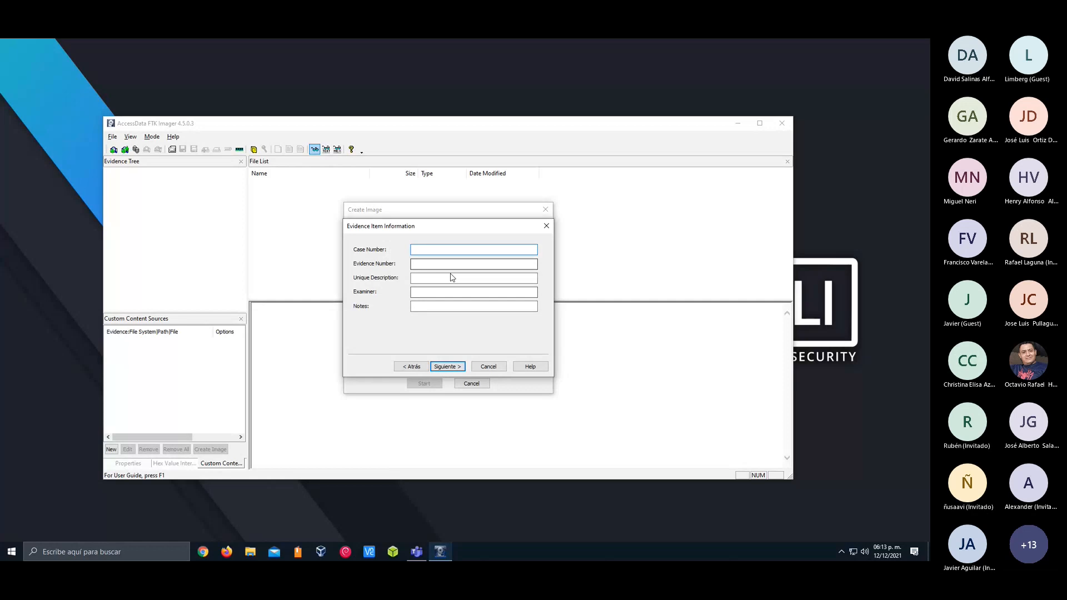
Fill in the evidence information with case number 001, evidence number 1, description Hacker, the examiner's name and notes MemoriaUSB8G
type("001")
key("Tab")
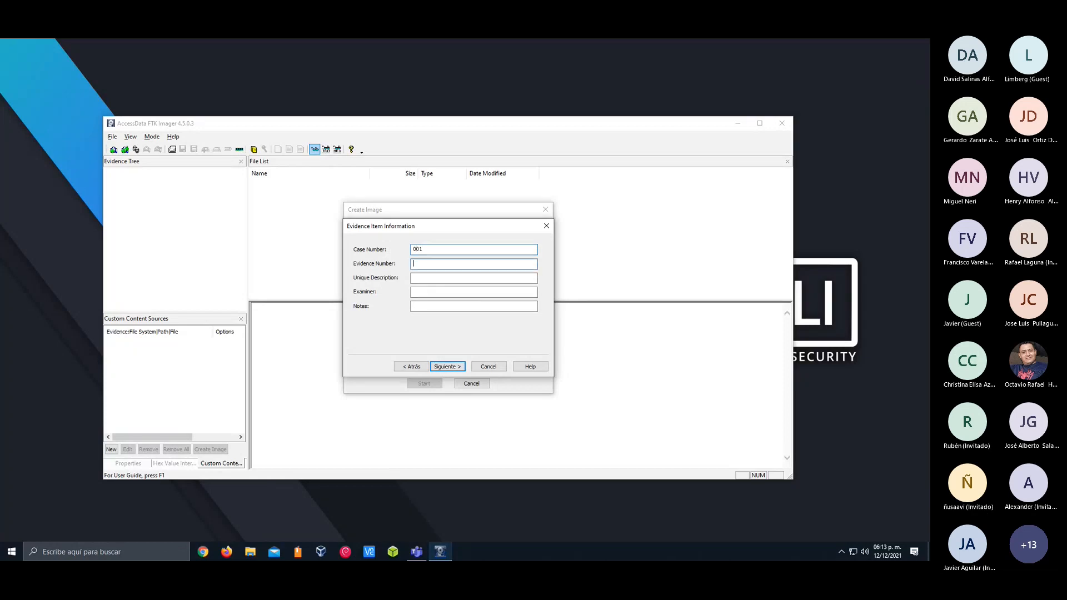
key("Tab")
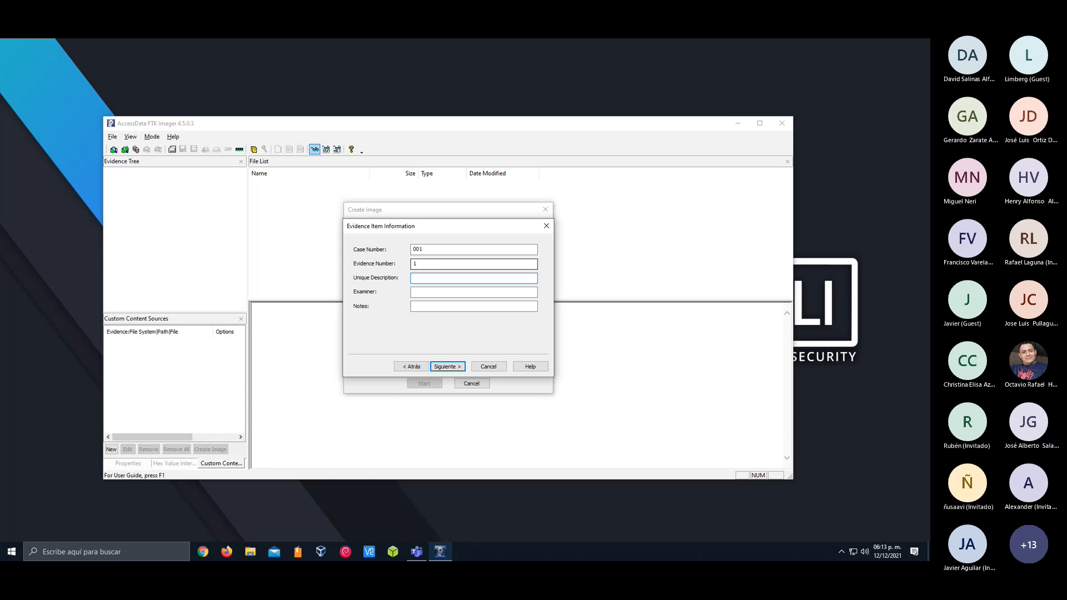
type("Hacker")
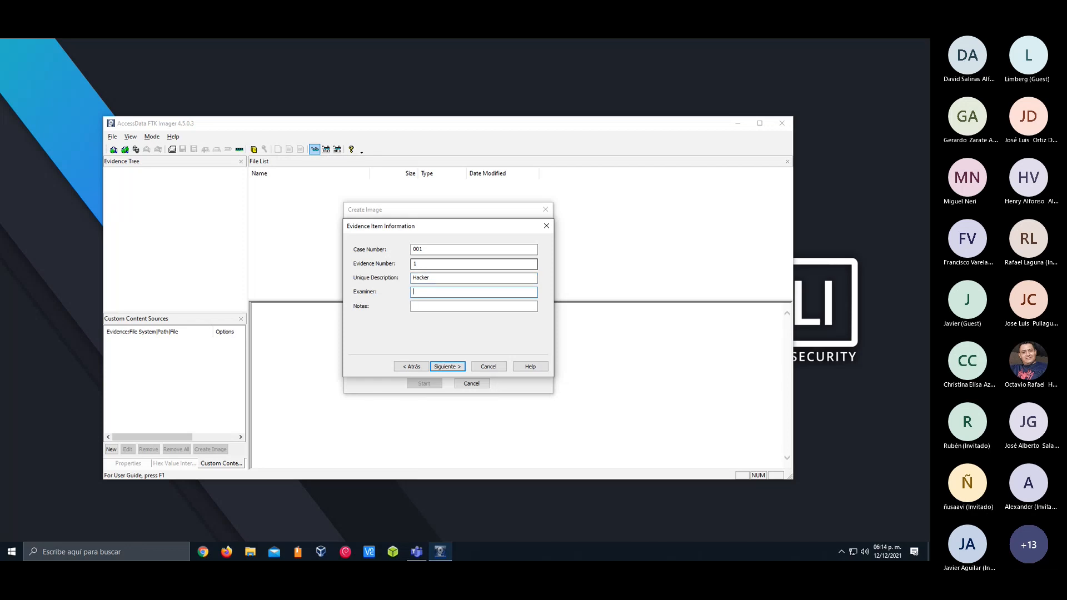
type("Angel")
key("Tab")
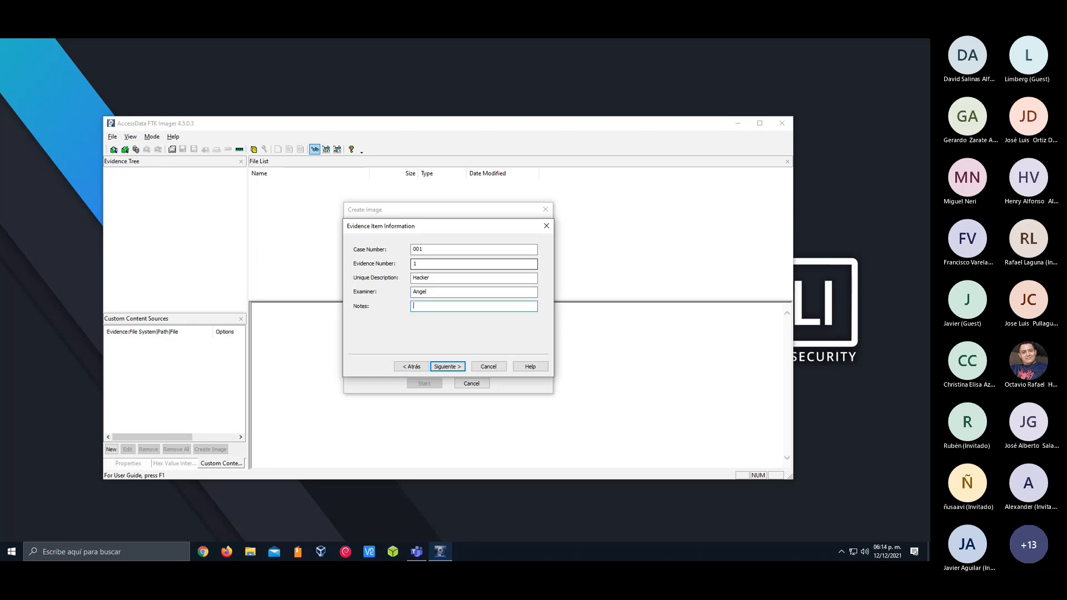
type("MemoriaUSB8G")
key("Return")
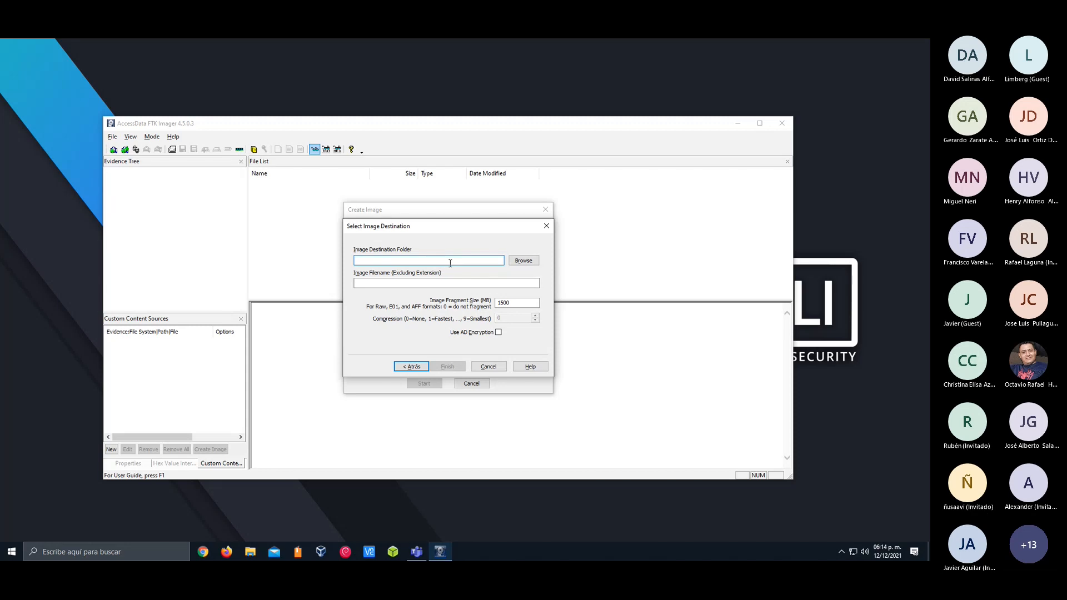
Set the image destination folder to Escritorio under Este equipo and name the image file Evidencia
left_click(523, 261)
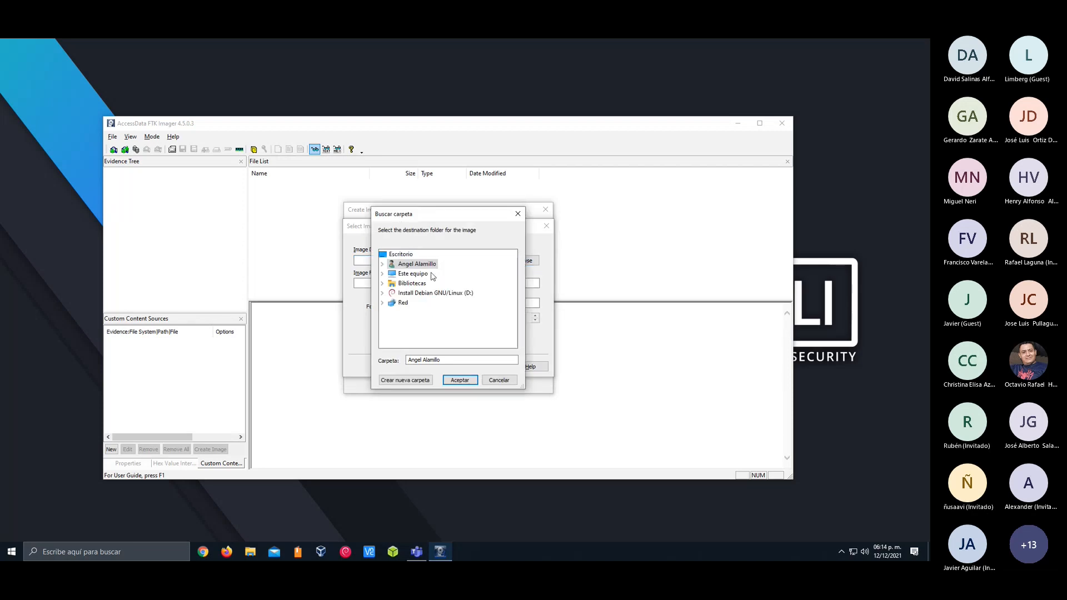
left_click(383, 274)
left_click(419, 284)
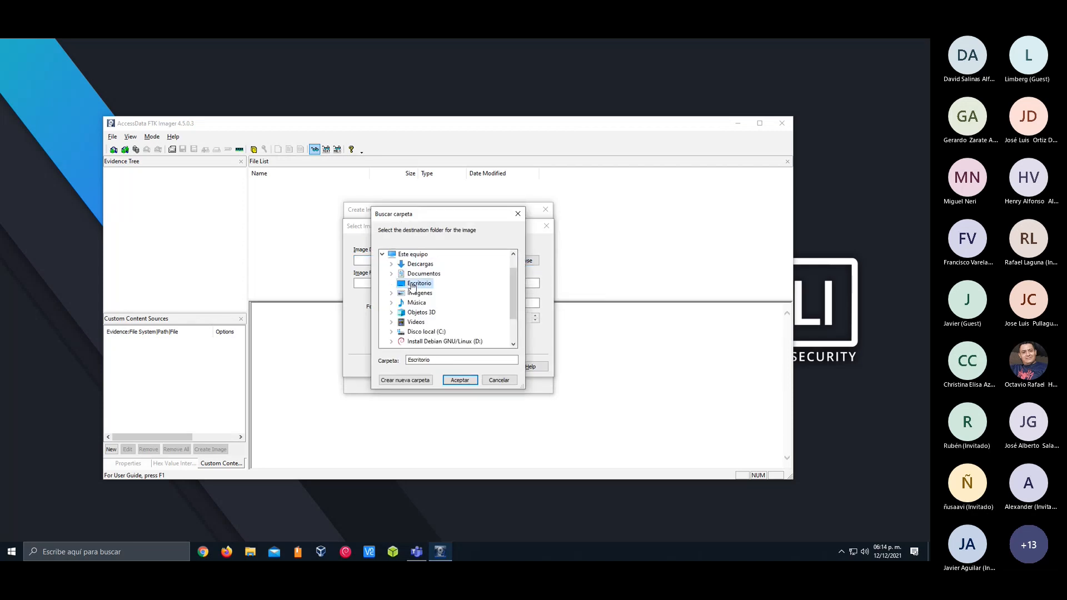
left_click(459, 380)
left_click(412, 286)
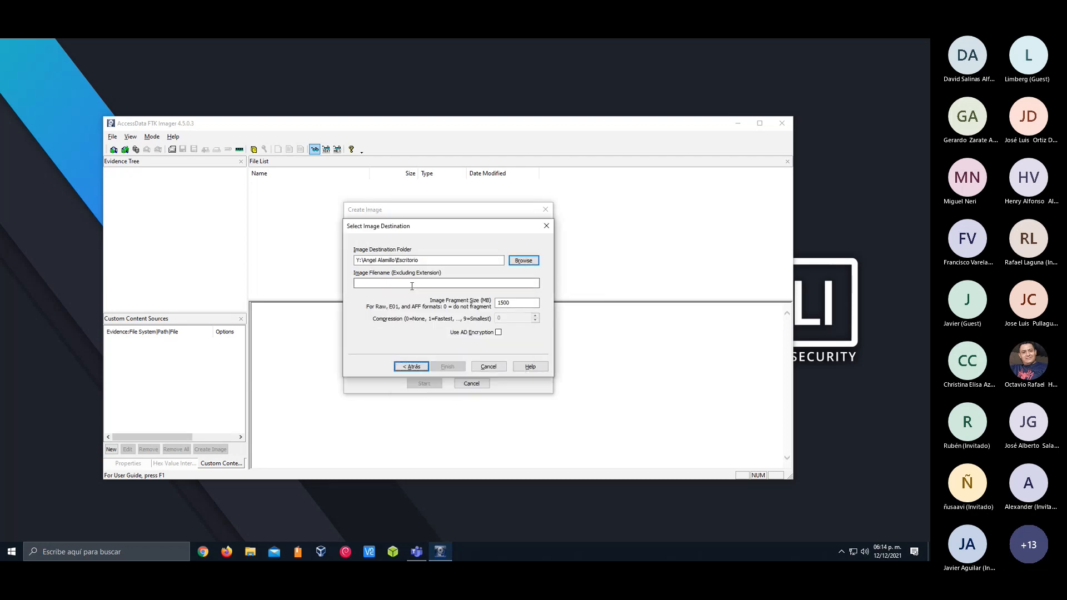
left_click(412, 285)
type("Evidencia")
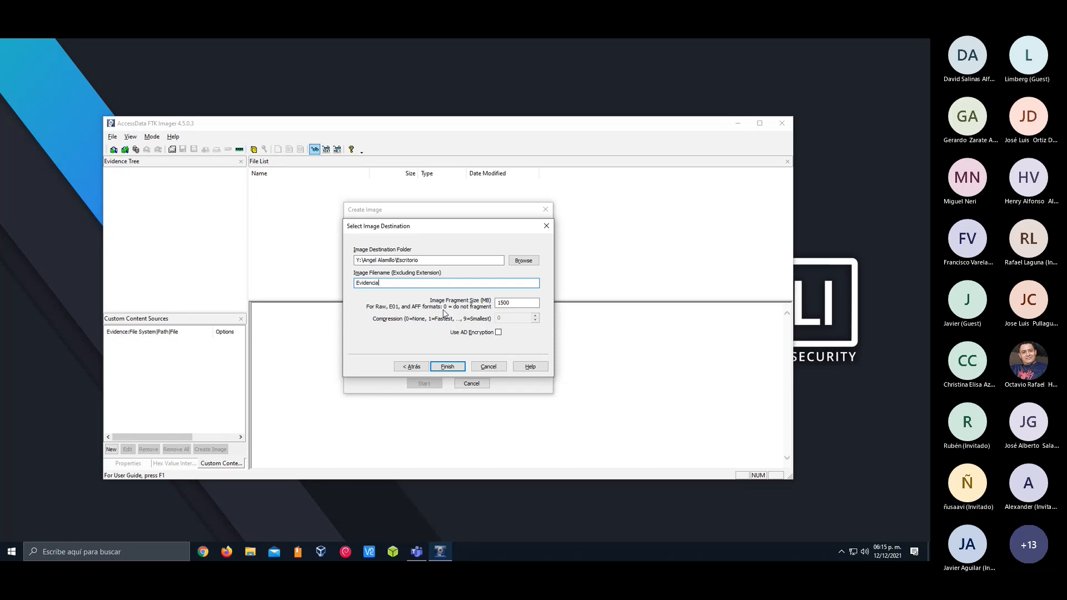
Set the image fragment size to 0, finish the destination setup and start creating the image
left_click_drag(513, 304, 493, 304)
type("0")
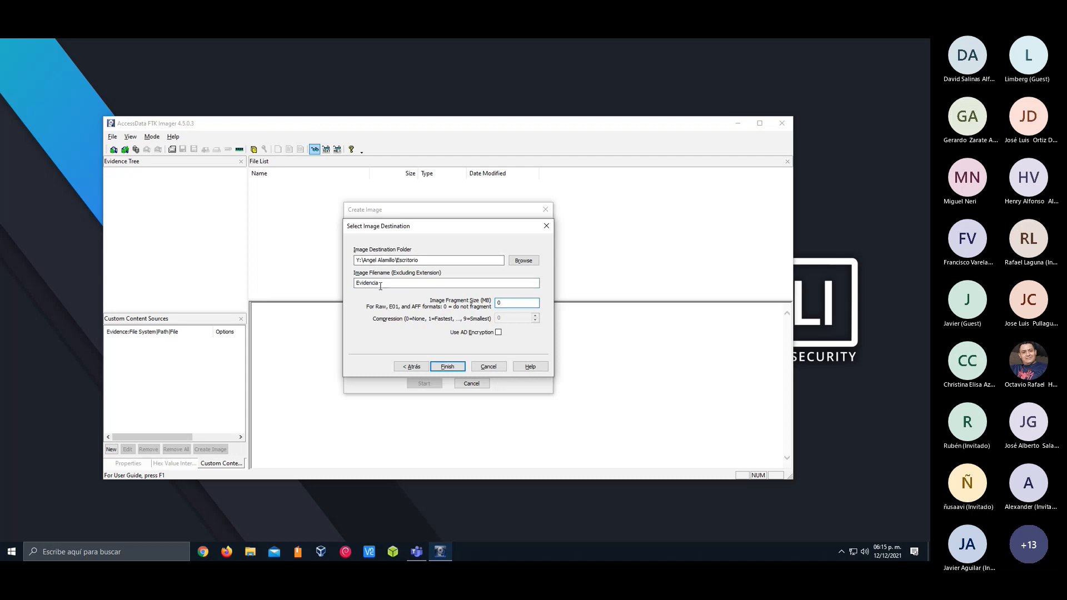
left_click_drag(509, 305, 494, 307)
type("1500")
key("BackSpace")
key("BackSpace")
key("BackSpace")
key("BackSpace")
type("0")
left_click(449, 367)
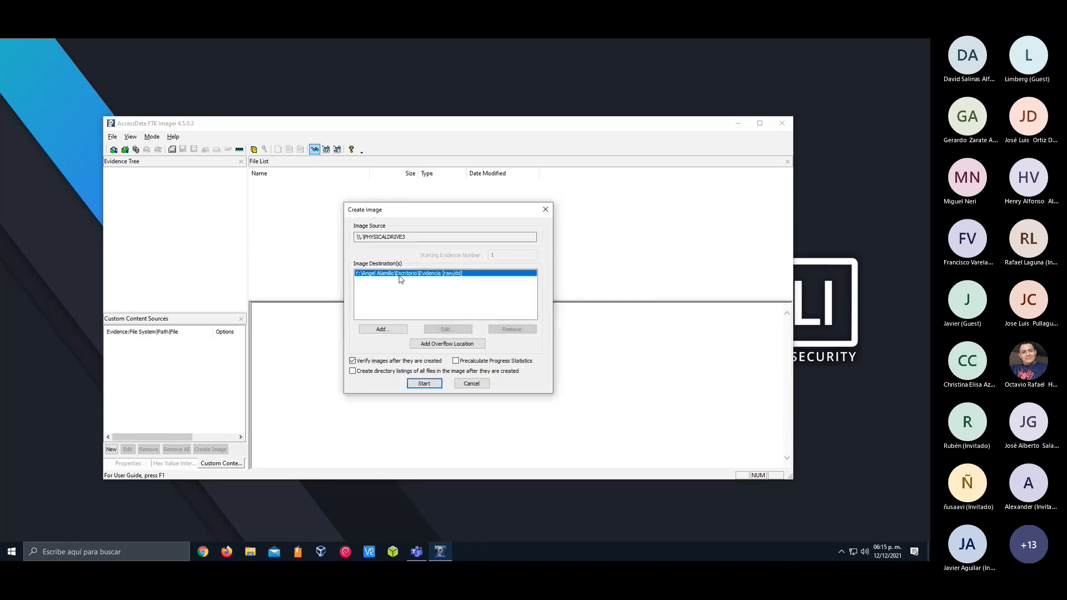
left_click(400, 279)
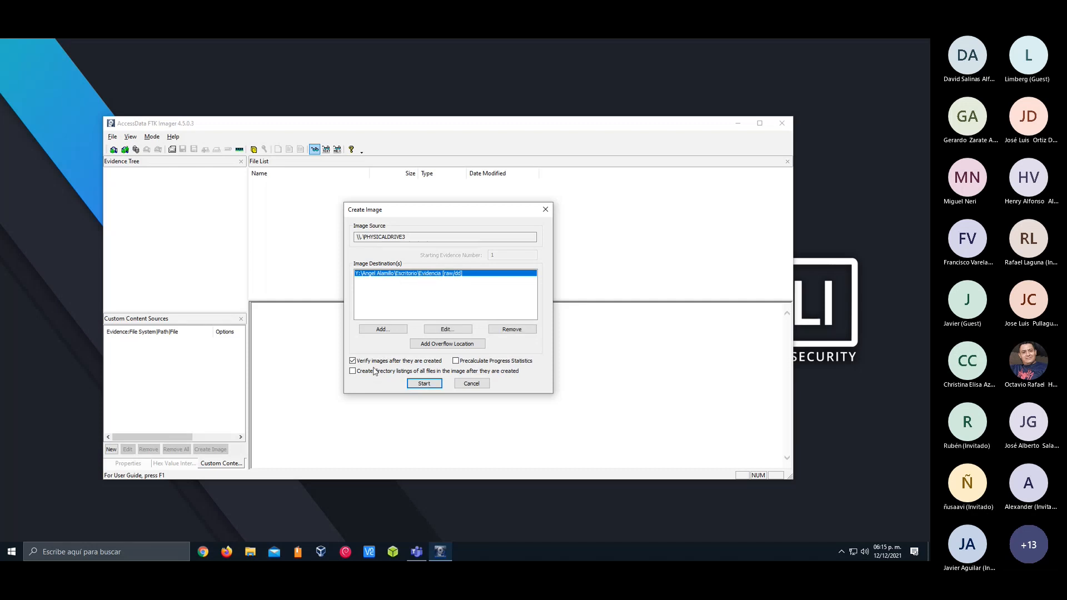
left_click(419, 383)
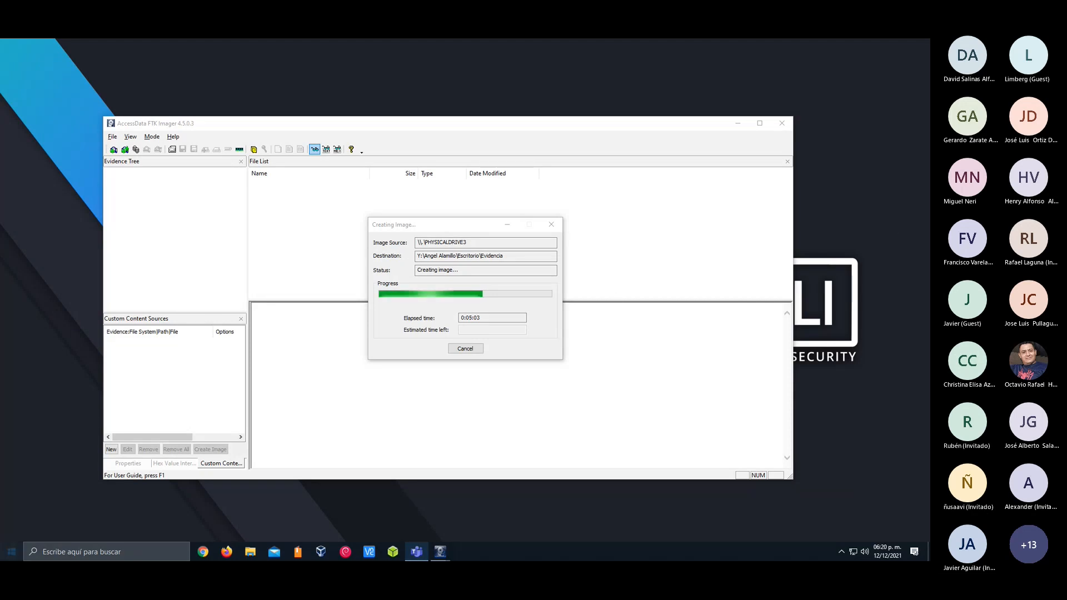
Launch Autopsy and check the image creation progress in FTK Imager
left_click(11, 551)
left_click(49, 263)
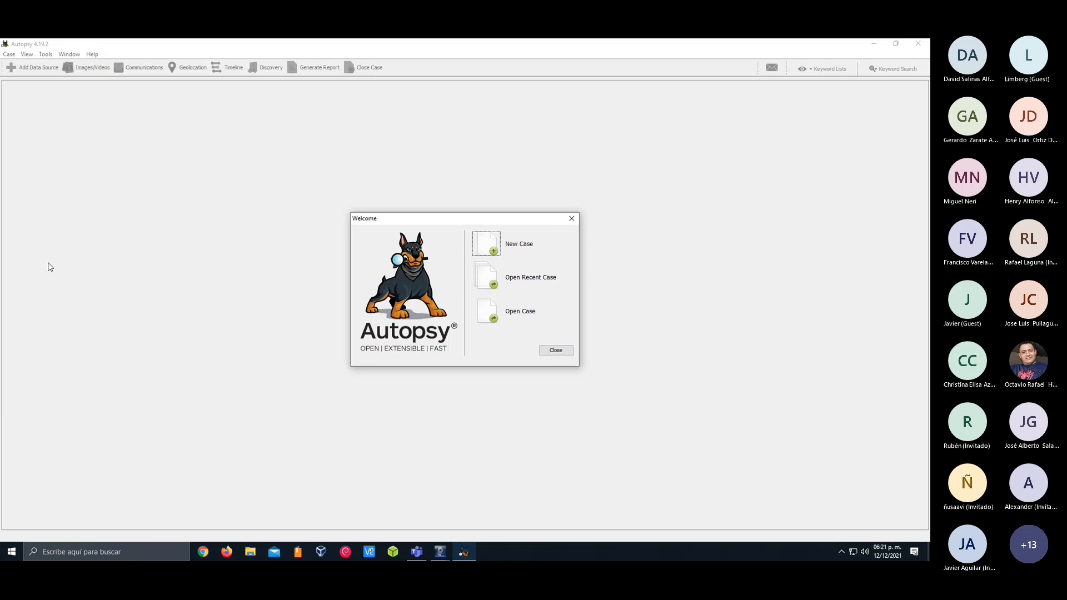
left_click(443, 552)
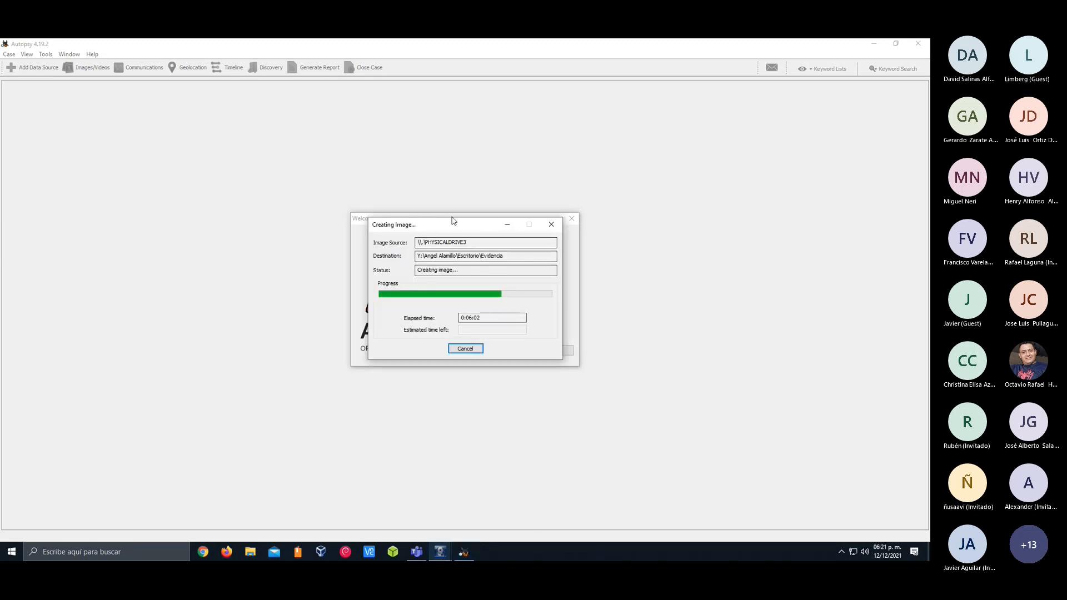
left_click(362, 243)
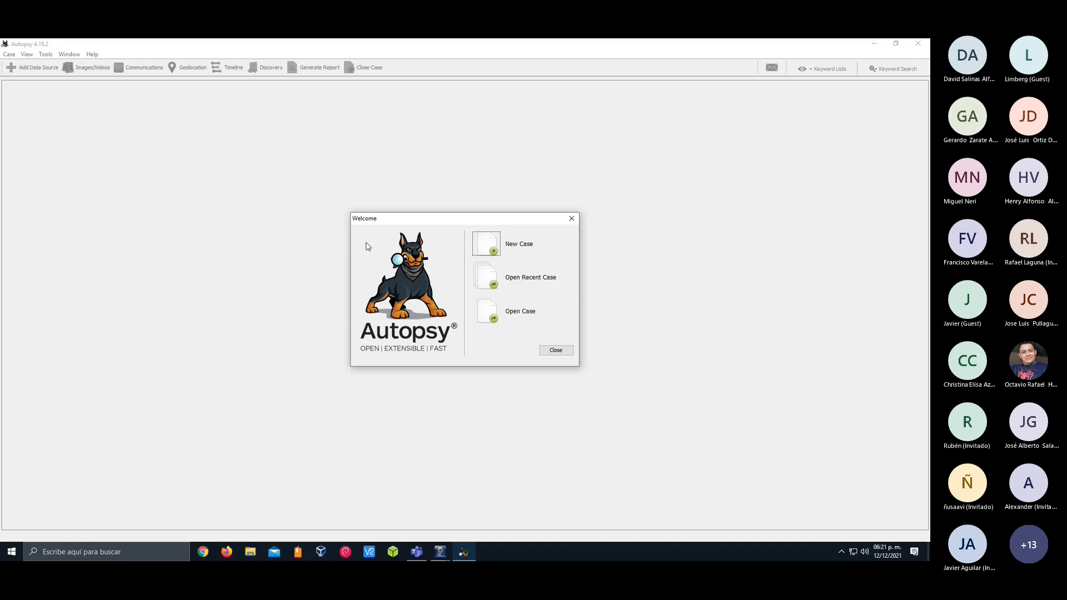
Start a new Autopsy case named Evidencia-2021 and review the directory where its data will be stored
left_click(495, 251)
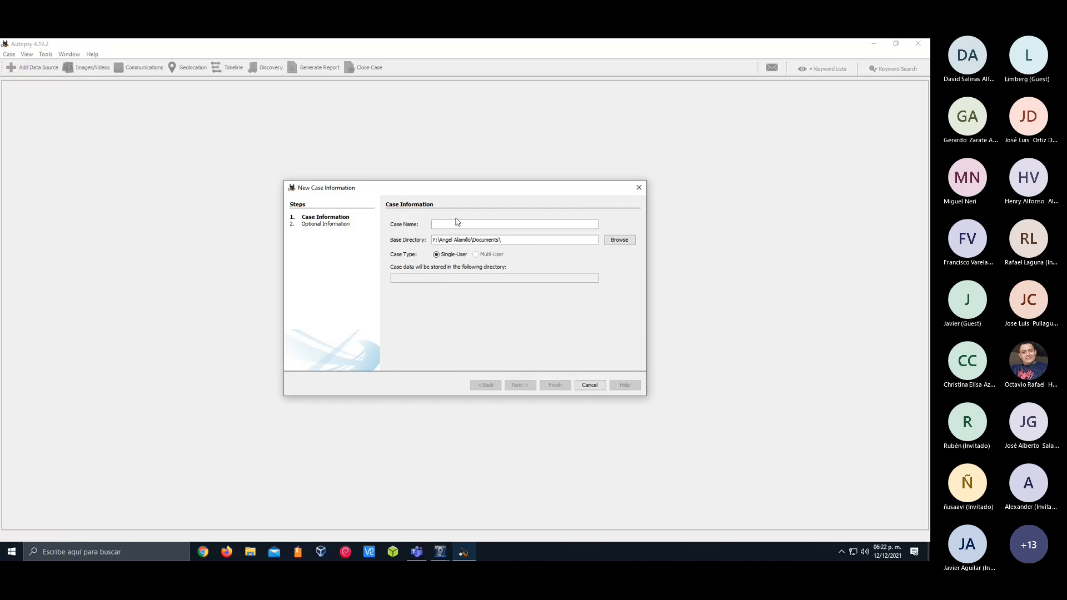
type("Eviden")
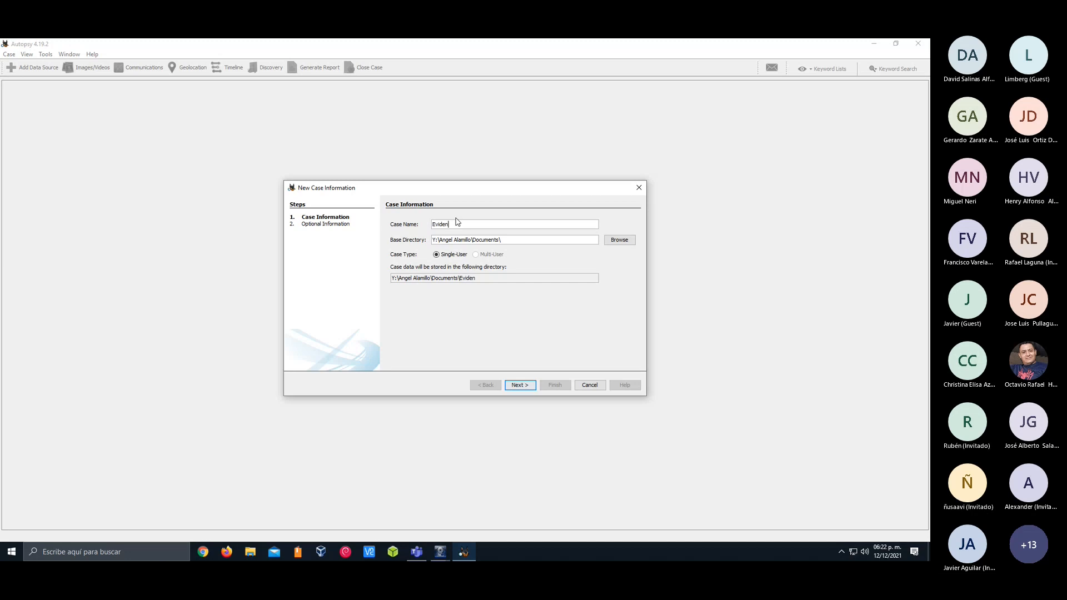
type("cia-2021")
key("ctrl+a")
left_click_drag(441, 280, 384, 279)
left_click(501, 277)
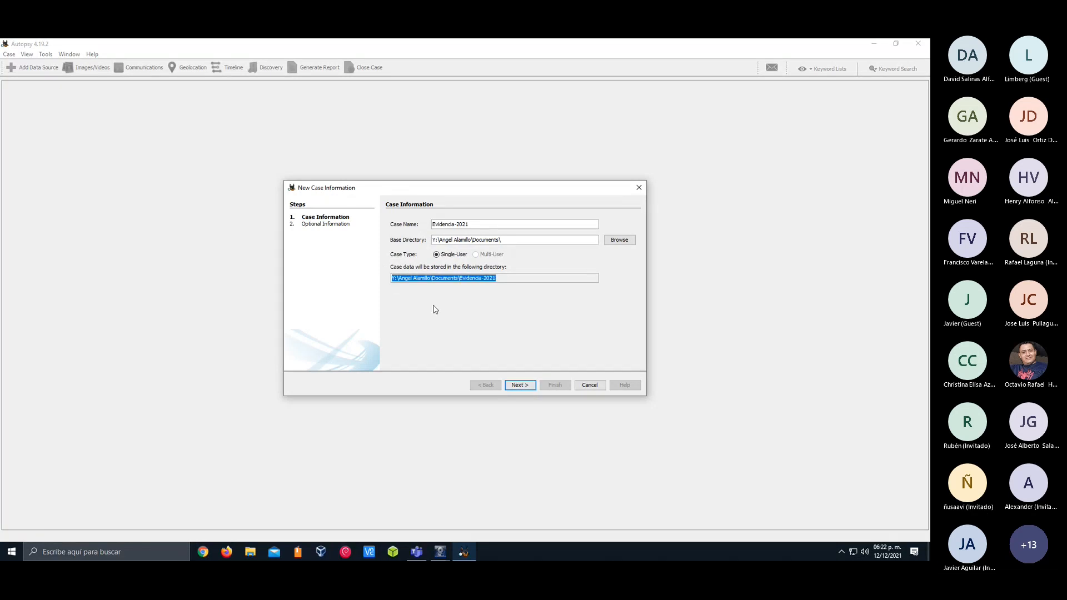
Keep the case type as Single-User and continue to the case's optional information
key("alt+Tab")
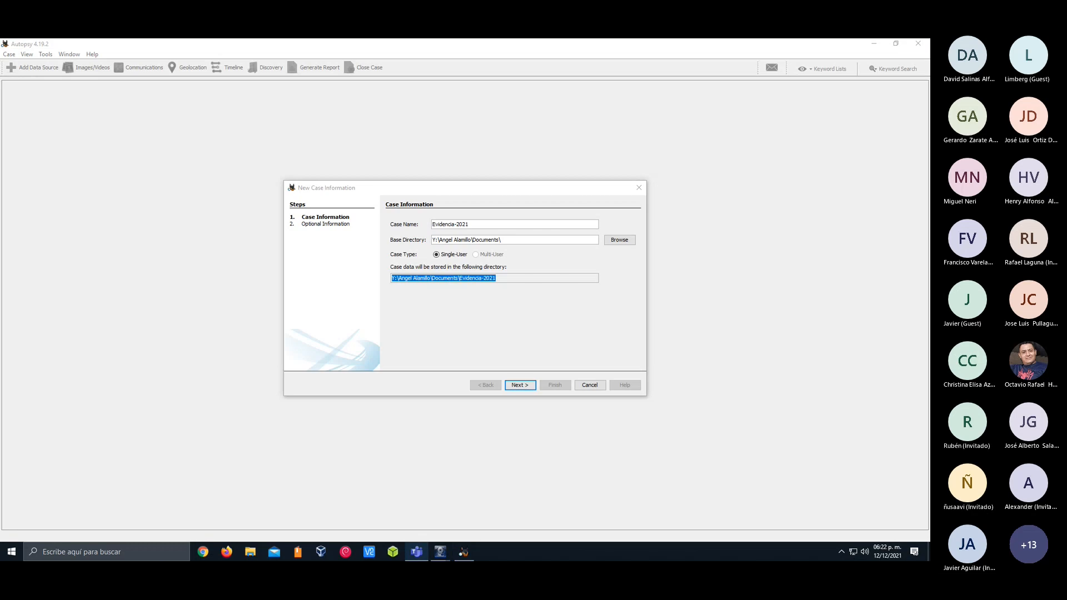
left_click(389, 256)
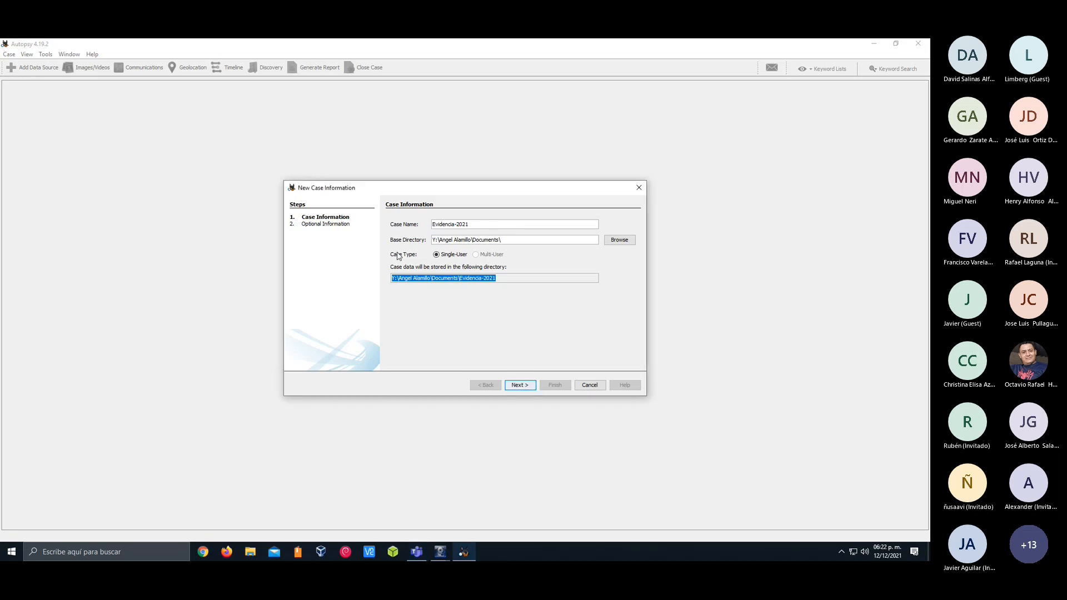
left_click(463, 257)
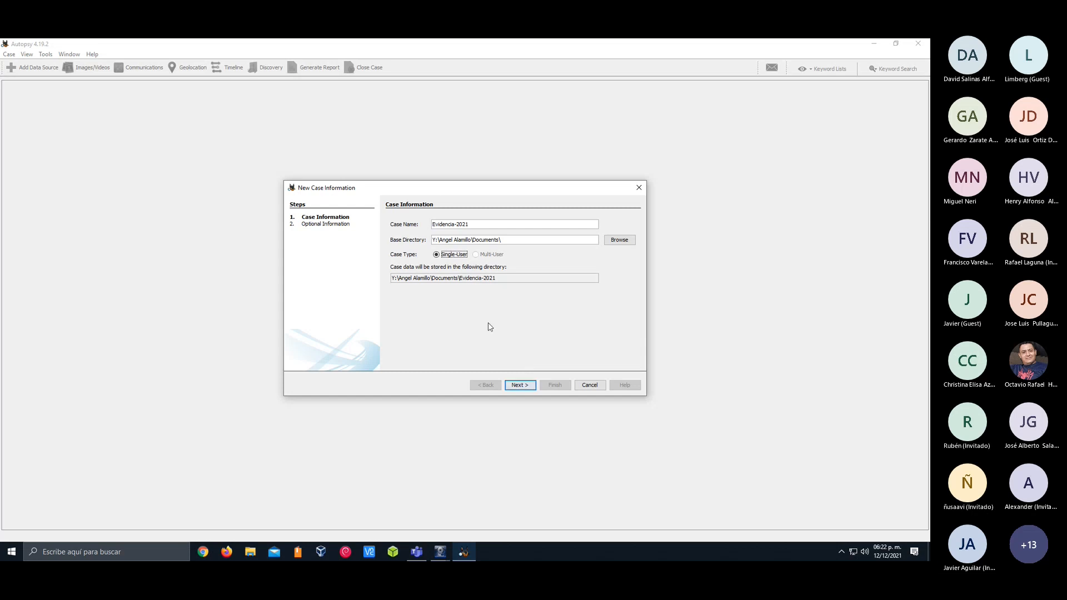
left_click(520, 385)
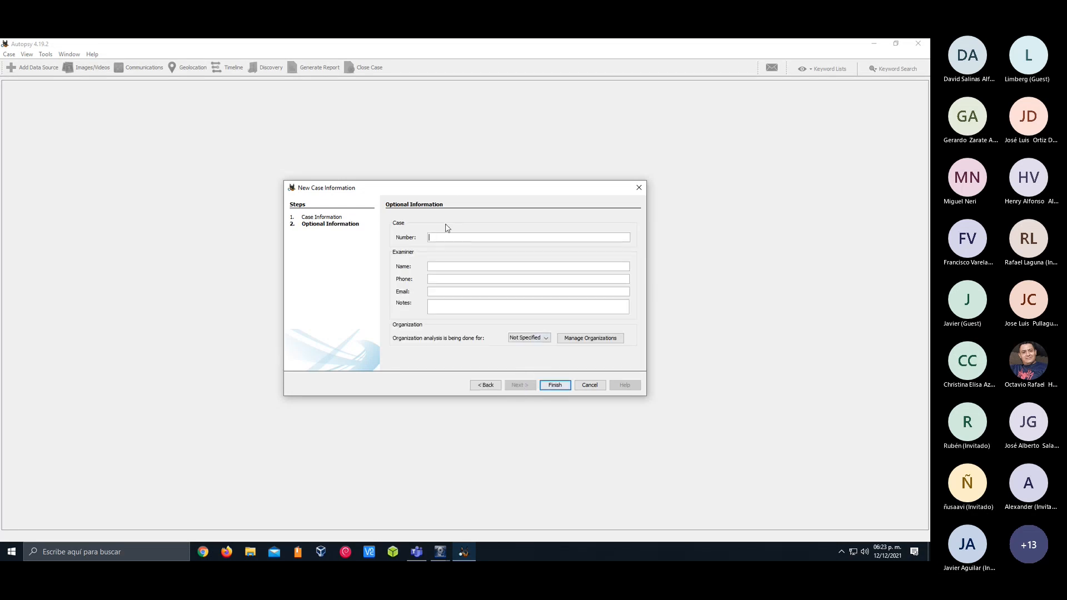
Enter case number 001 and the examiner's name, leave the organization as Not Specified and create the case
type("001")
key("Tab")
type("Angel")
key("Tab")
type("adasd")
key("Tab")
double_click(439, 279)
key("BackSpace")
left_click(516, 339)
left_click(518, 346)
left_click(473, 280)
left_click(557, 387)
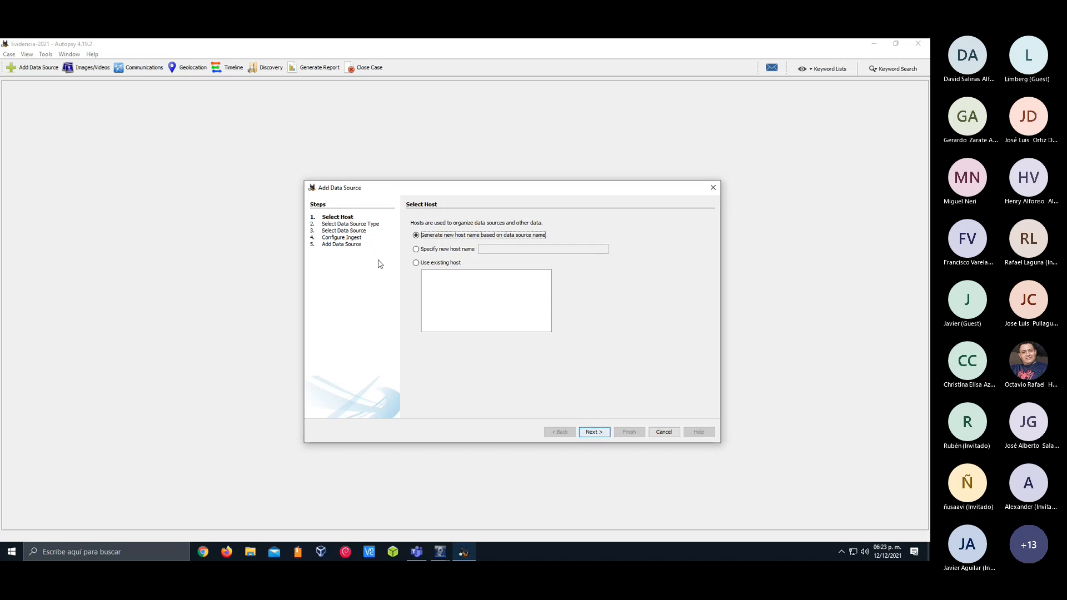
Close the Add Data Source wizard without adding a source and minimize Autopsy
left_click(440, 552)
left_click(711, 188)
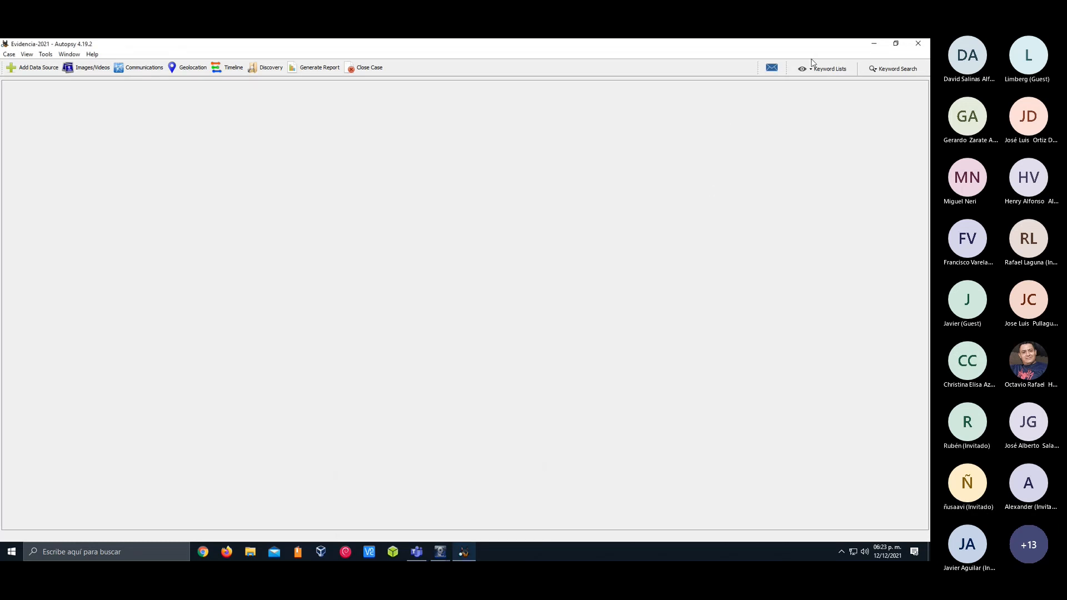
left_click(868, 44)
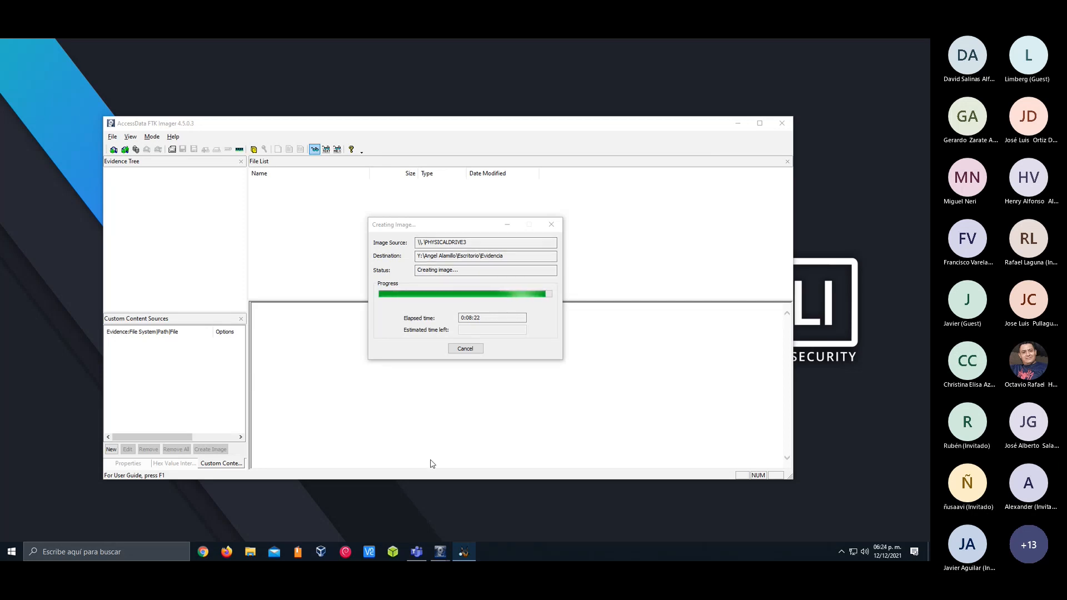
Switch between Autopsy and FTK Imager to check the image creation progress
mouse_move(439, 550)
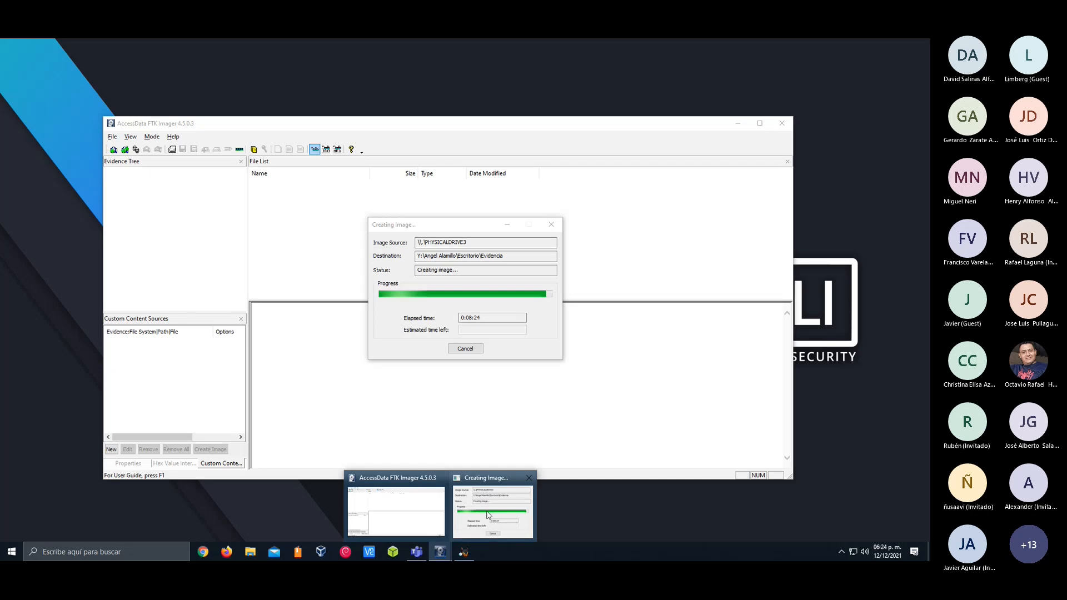
left_click(463, 551)
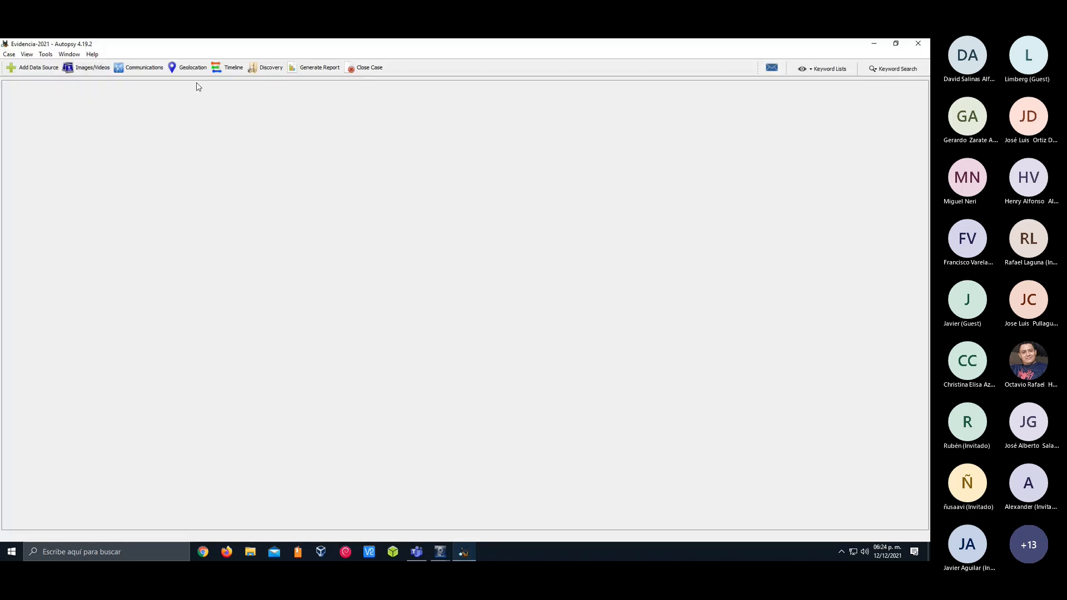
left_click(463, 554)
left_click(463, 553)
left_click(464, 553)
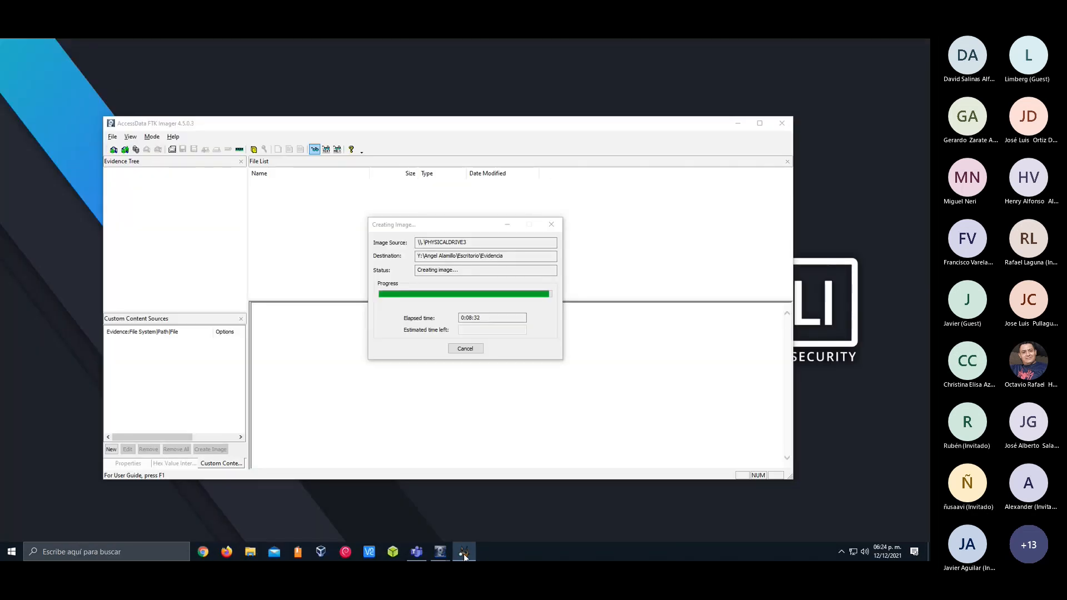
left_click(463, 554)
left_click(464, 554)
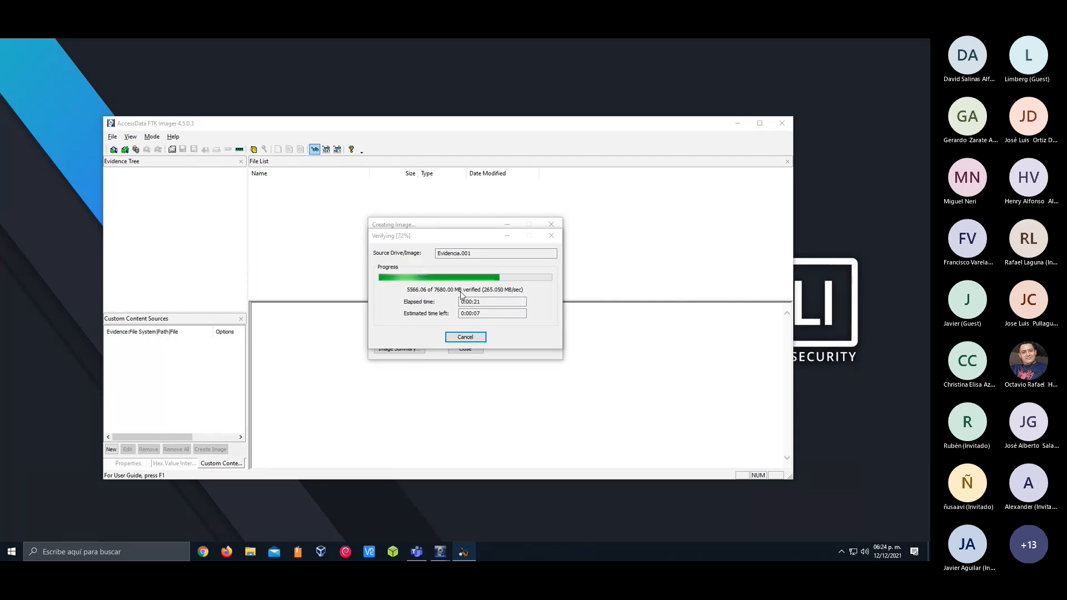
Check the file properties of Evidencia.001 in File Explorer, including its size, and close them
left_click(254, 554)
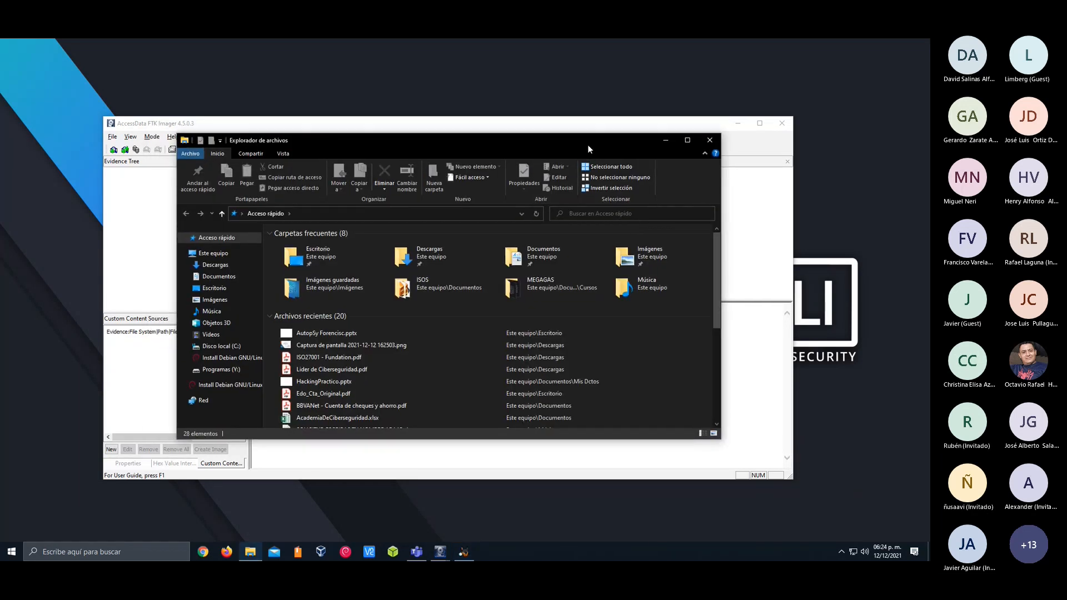
left_click_drag(588, 147, 929, 146)
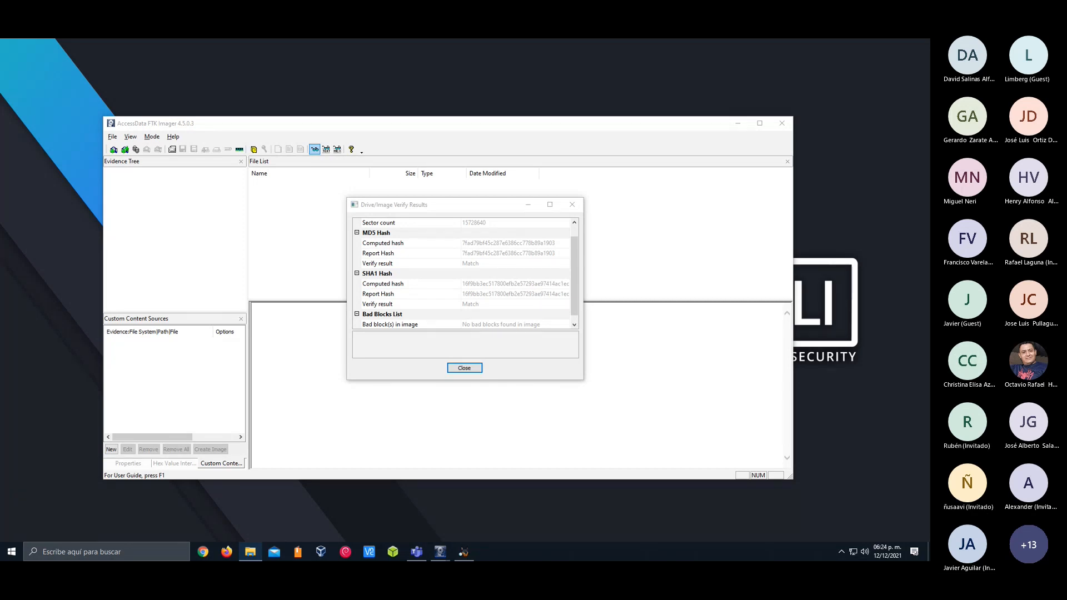
left_click_drag(413, 99, 194, 155)
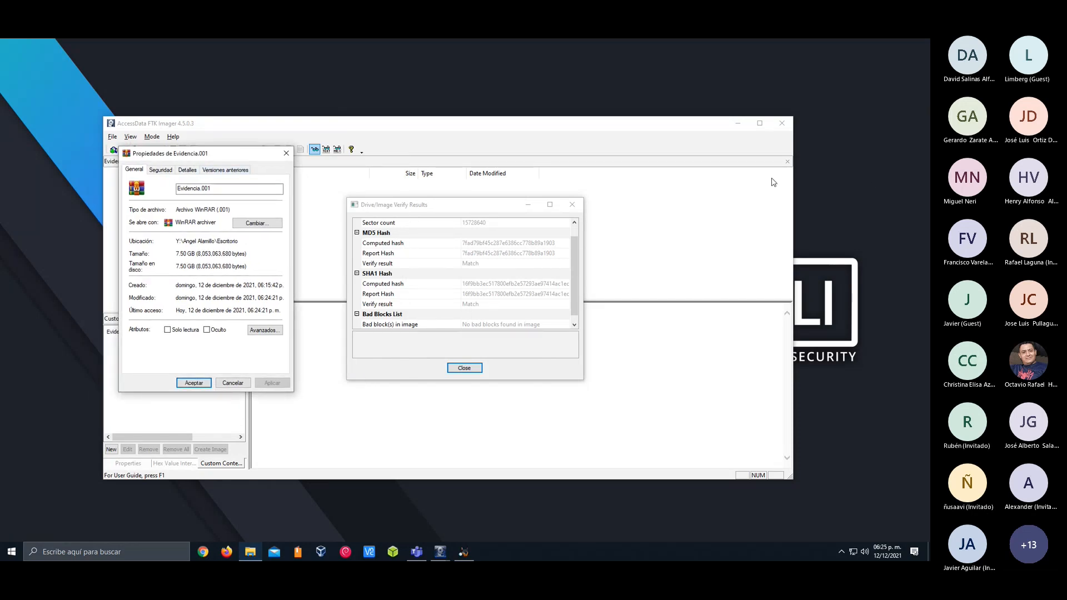
left_click_drag(172, 157, 181, 160)
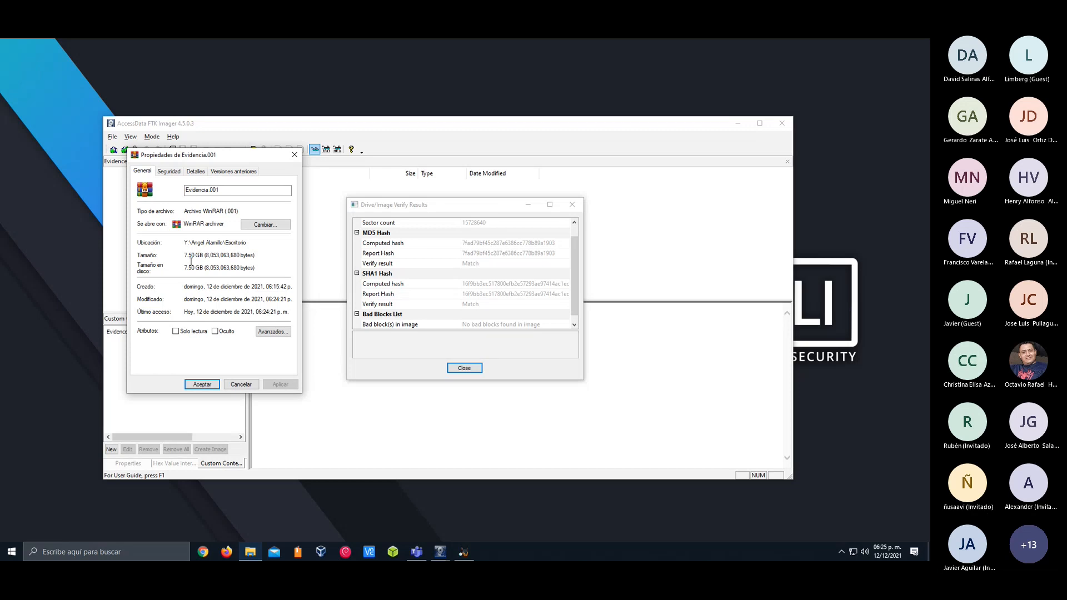
left_click(294, 154)
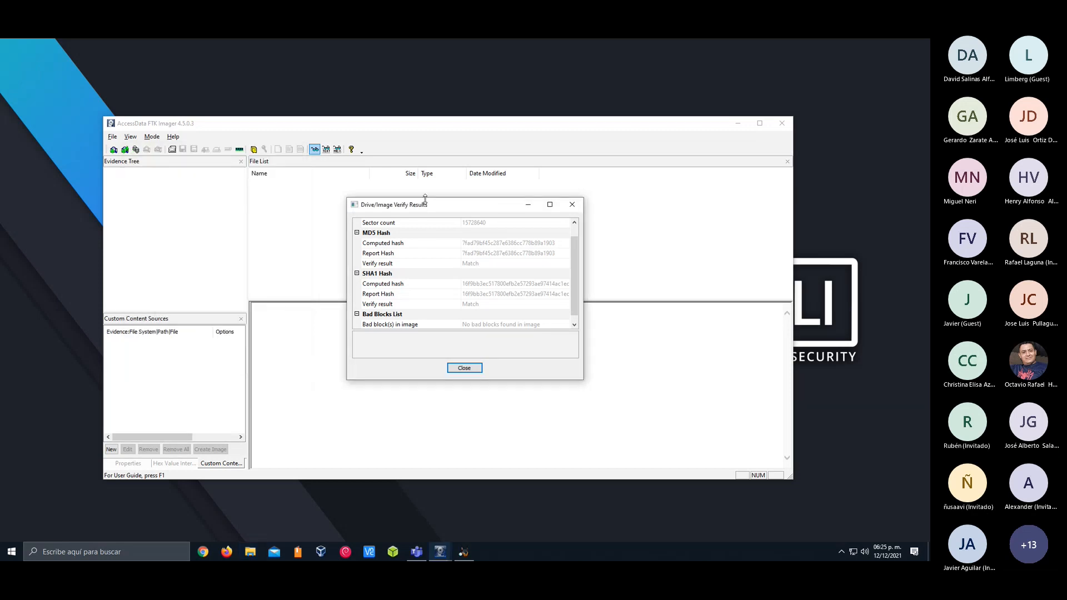
Enlarge the Drive/Image Verify Results window and examine the sector count and the computed MD5 hash
left_click_drag(425, 198, 425, 103)
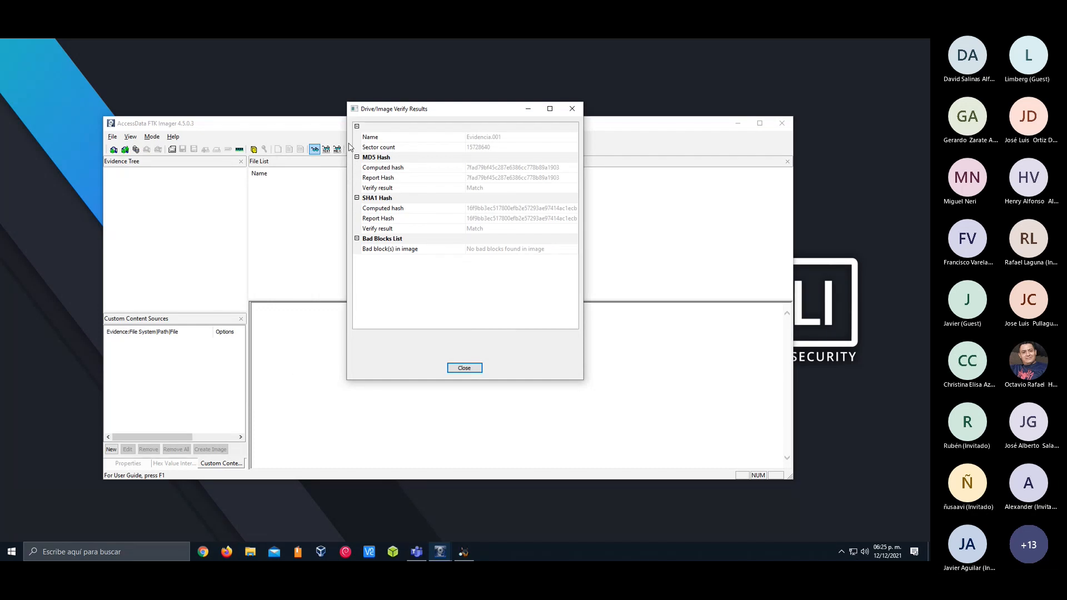
left_click_drag(347, 146, 176, 146)
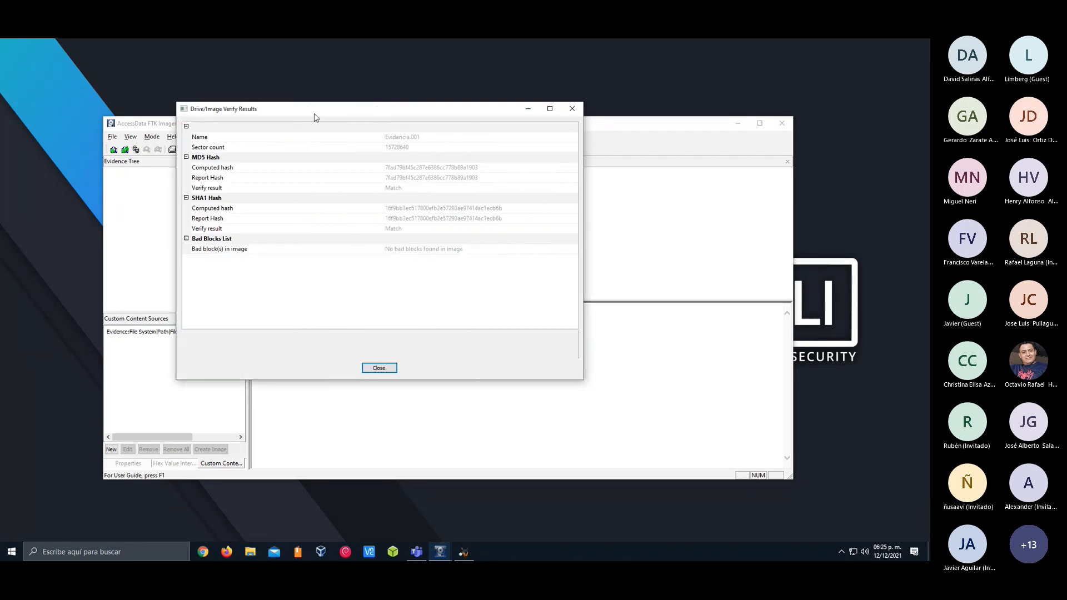
left_click_drag(314, 115, 343, 161)
left_click(430, 193)
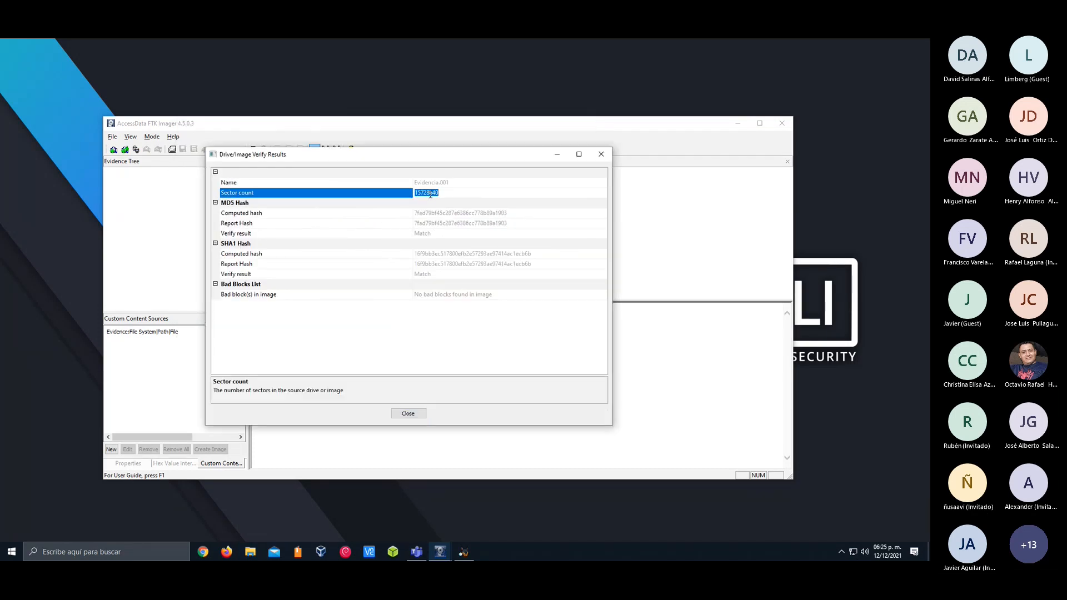
left_click(390, 216)
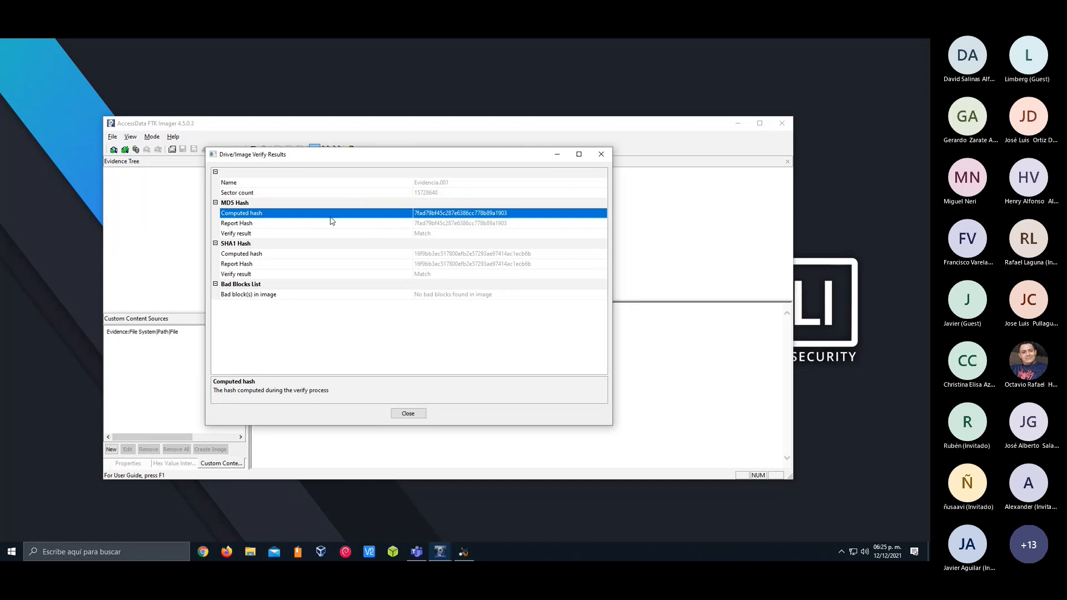
left_click(477, 216)
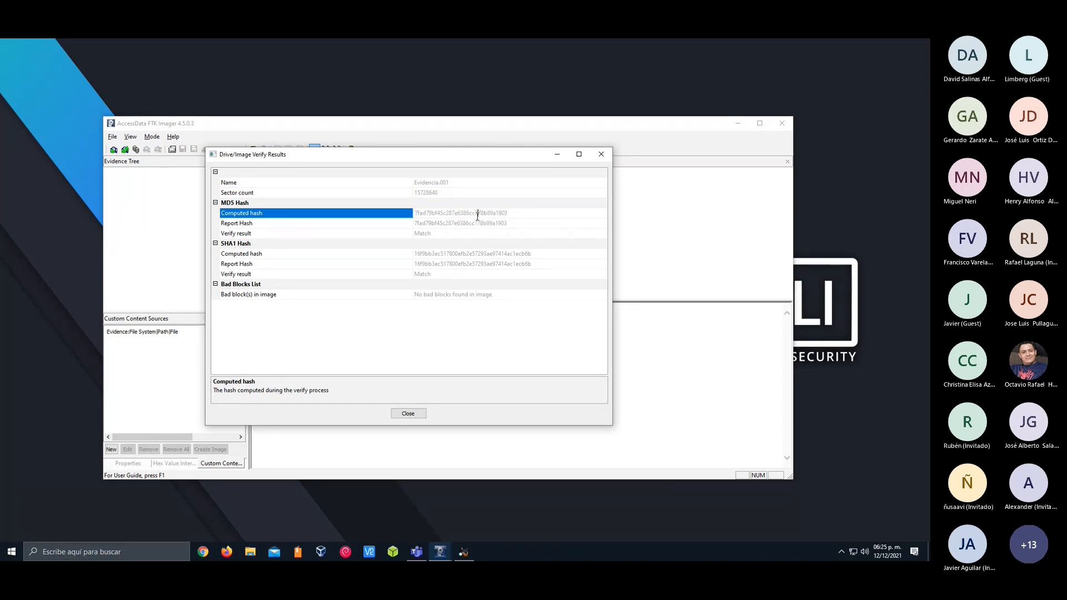
Examine the MD5 report hash and verify result, and the SHA1 computed hash, of the image verification
left_click(435, 223)
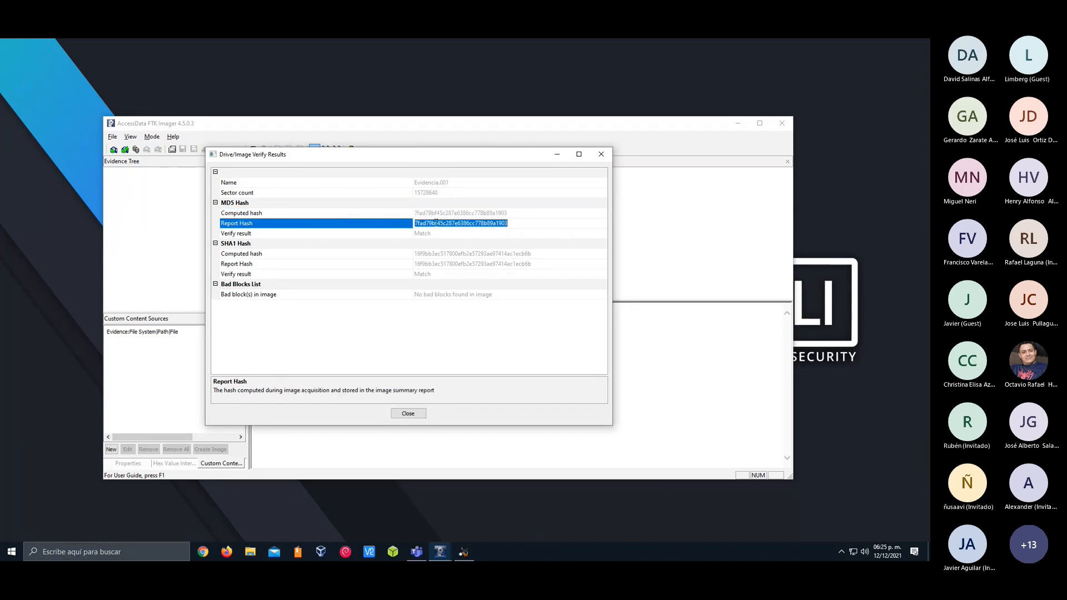
left_click(426, 237)
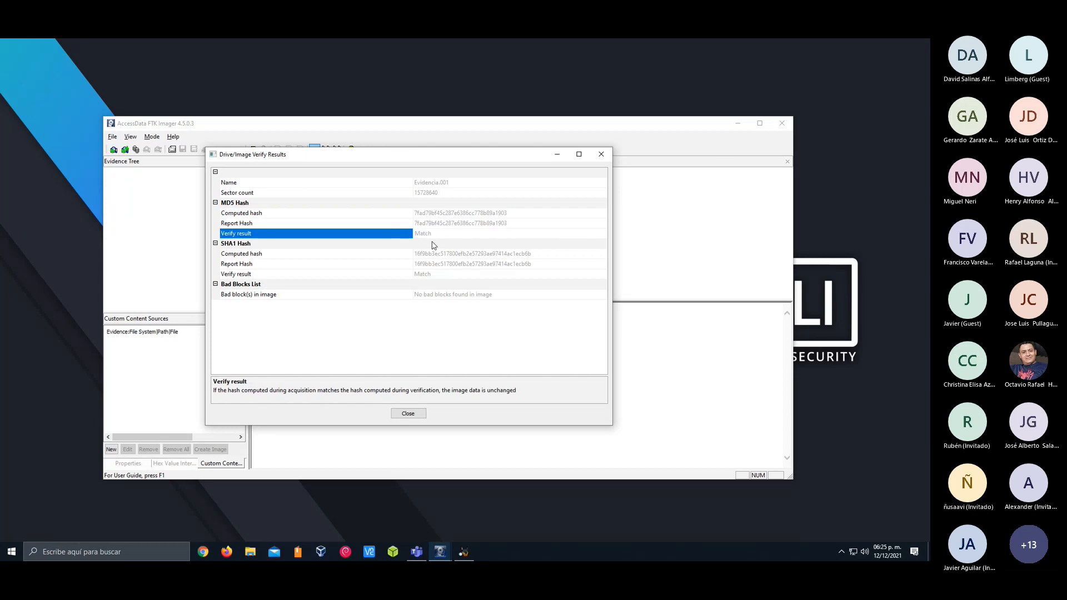
left_click(281, 206)
left_click(273, 247)
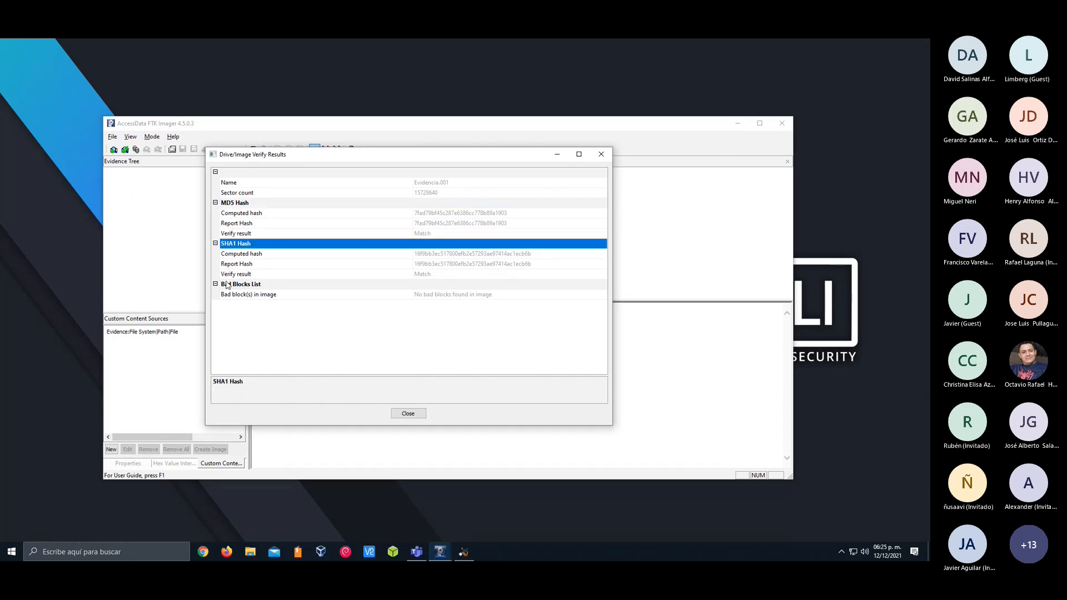
key("Down")
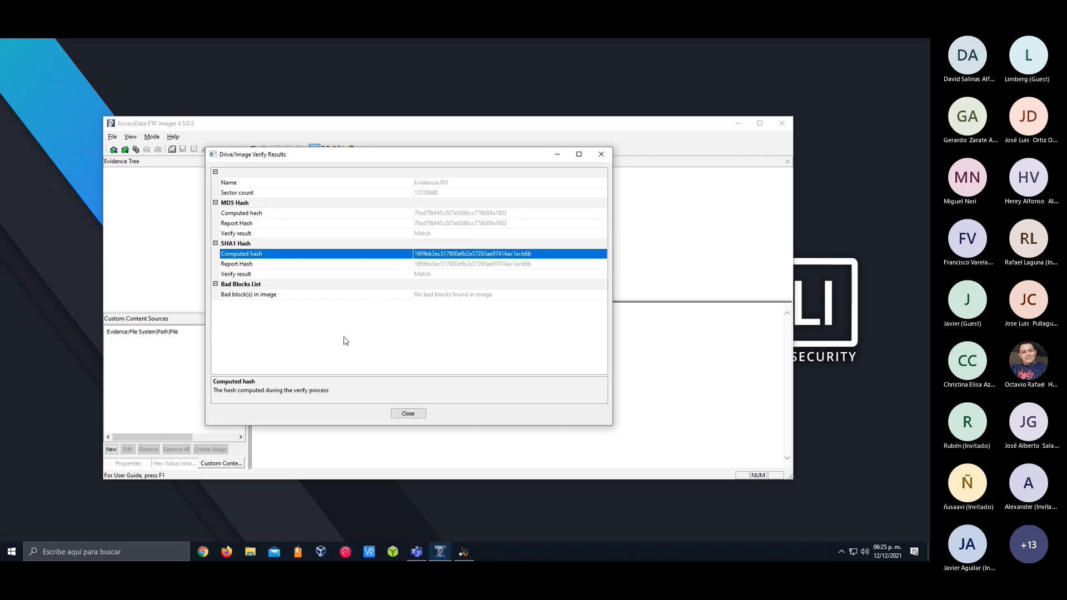
Review the SHA1 report hash and verify result, bad blocks list, MD5 report hash, sector count and image name
left_click(283, 287)
left_click(299, 274)
left_click(309, 295)
left_click(332, 264)
left_click(340, 223)
left_click(345, 203)
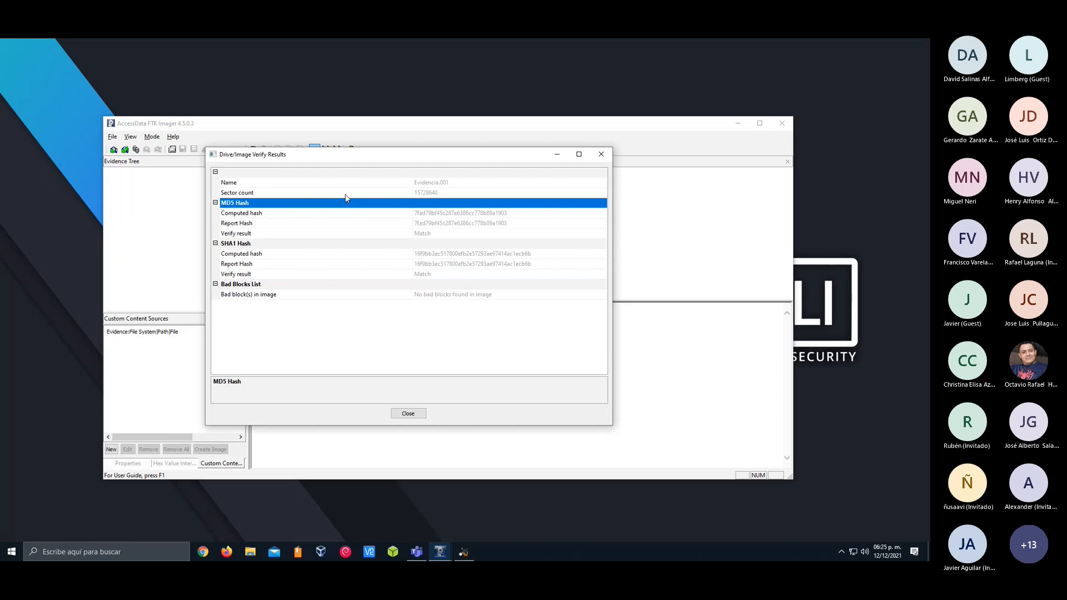
left_click(343, 192)
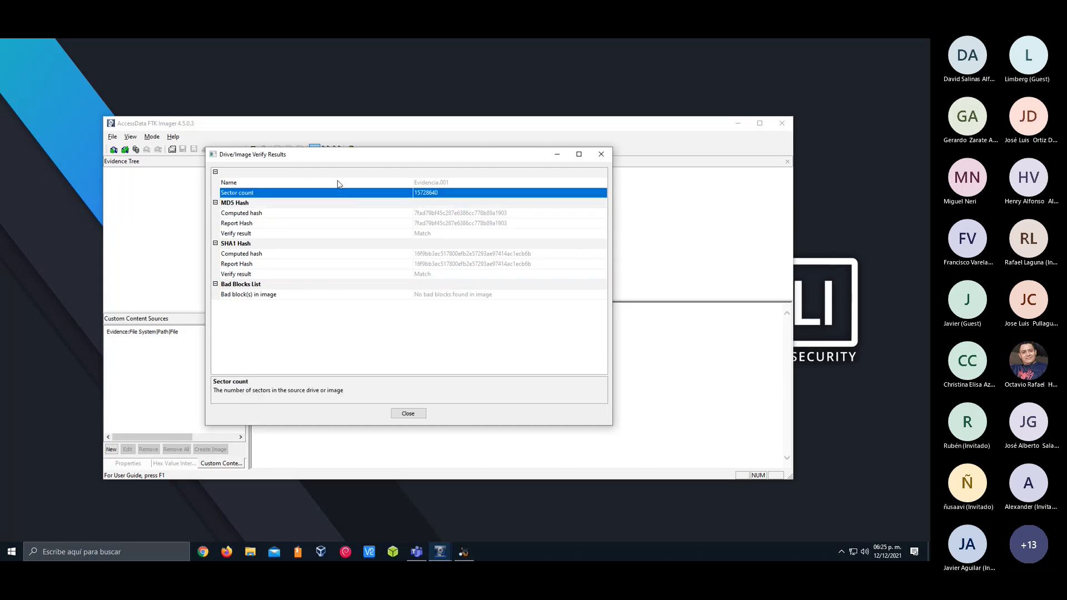
left_click(337, 184)
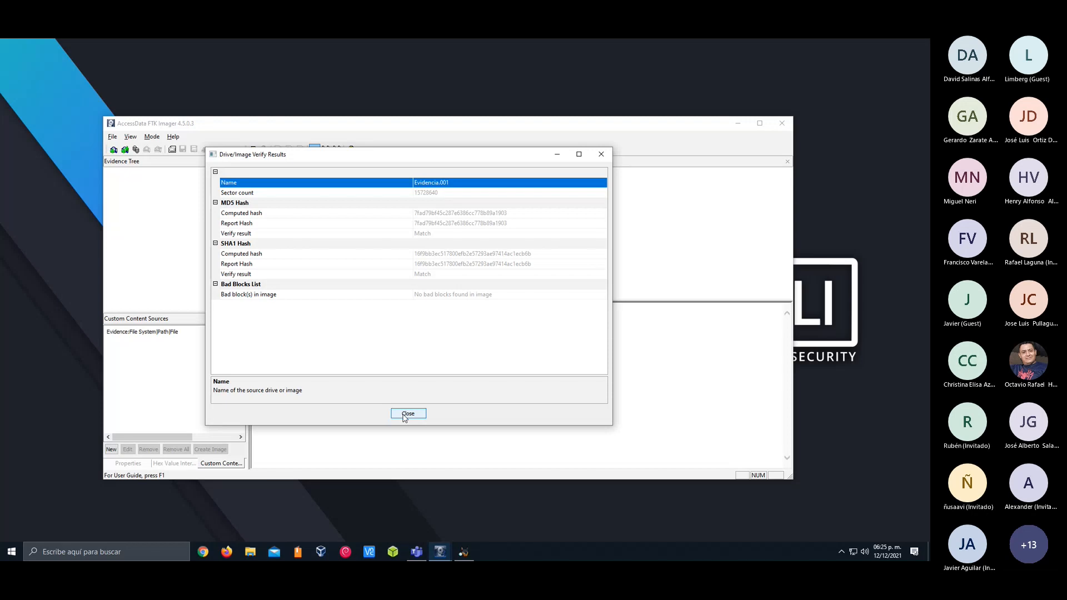
Close the verification results and the finished image creation window, and reposition the main FTK Imager window
left_click(405, 416)
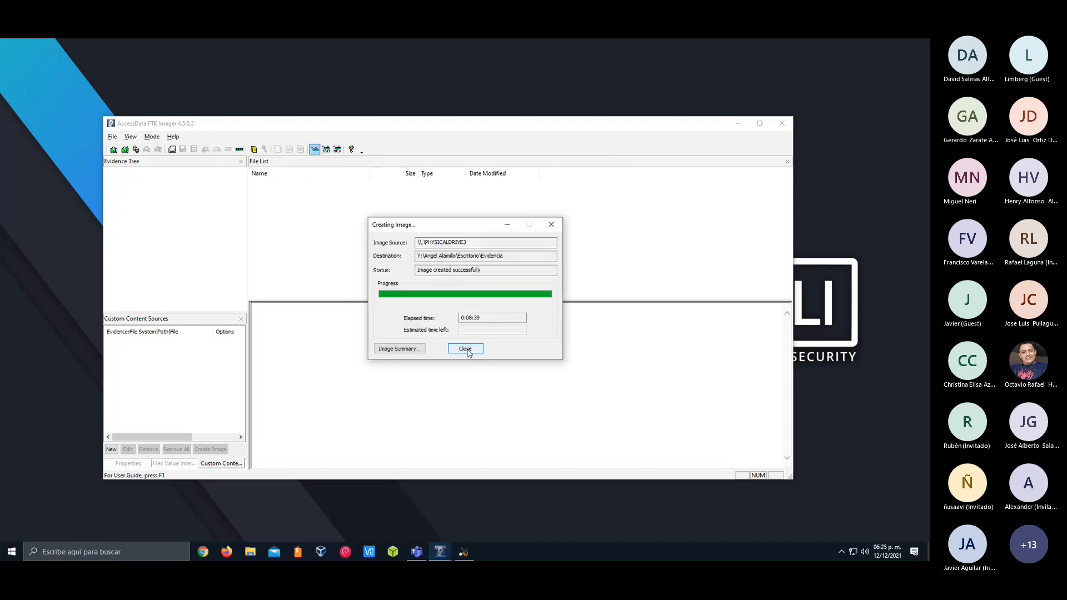
left_click(465, 349)
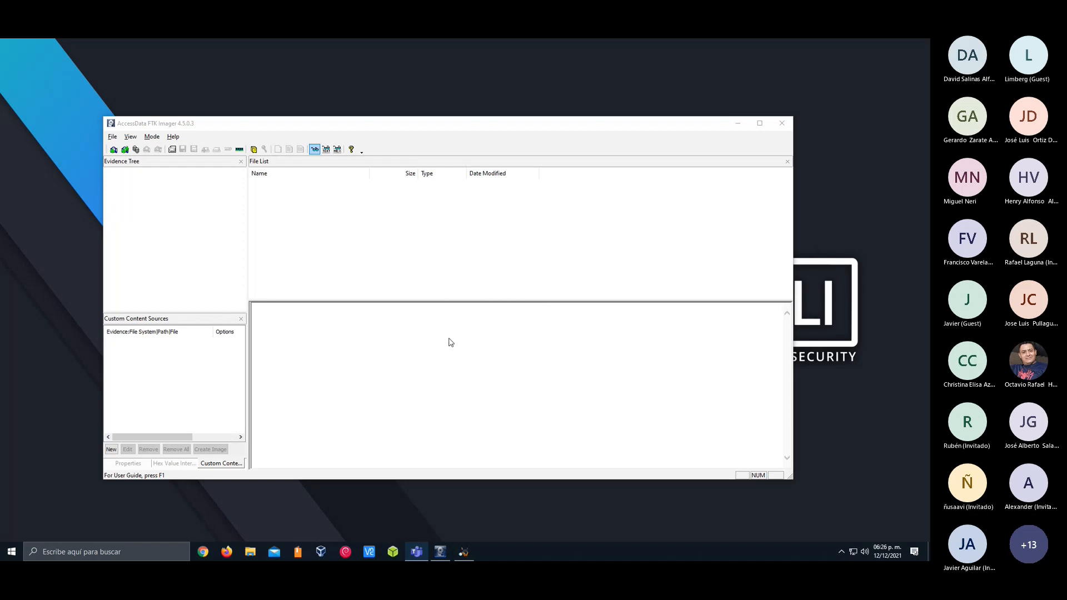
left_click_drag(538, 125, 564, 107)
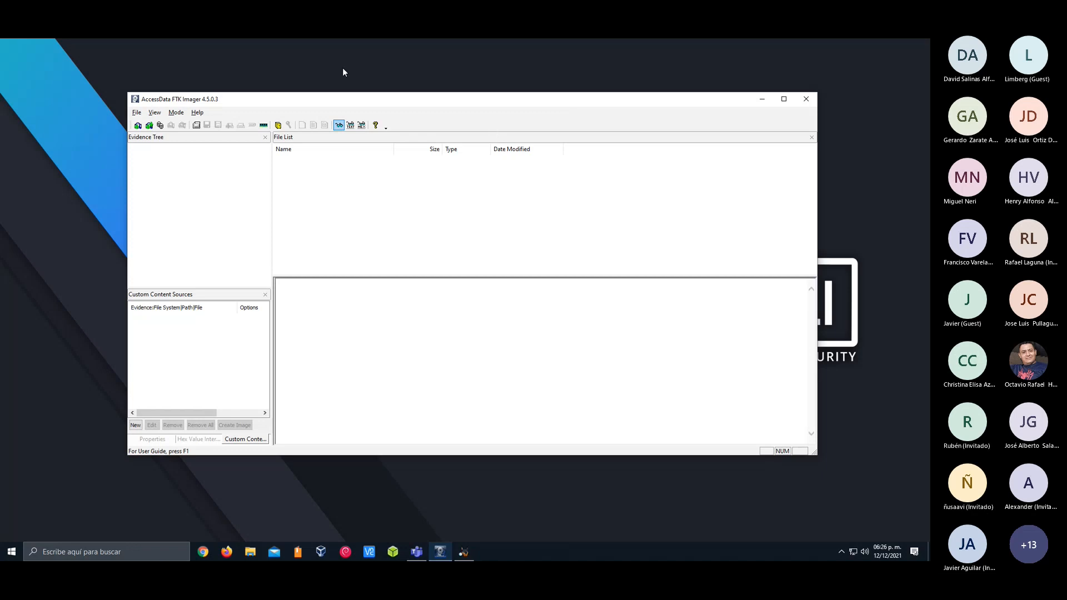
left_click_drag(363, 105, 356, 103)
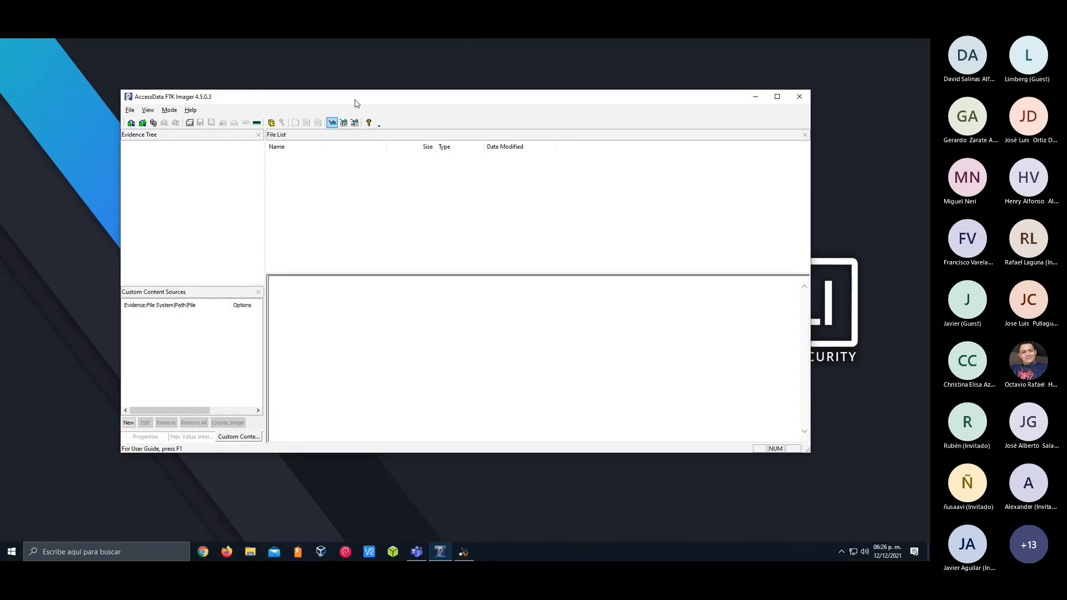
left_click_drag(357, 103, 355, 116)
Add the image file Evidencia.001 from the Escritorio folder as an evidence item
left_click(131, 122)
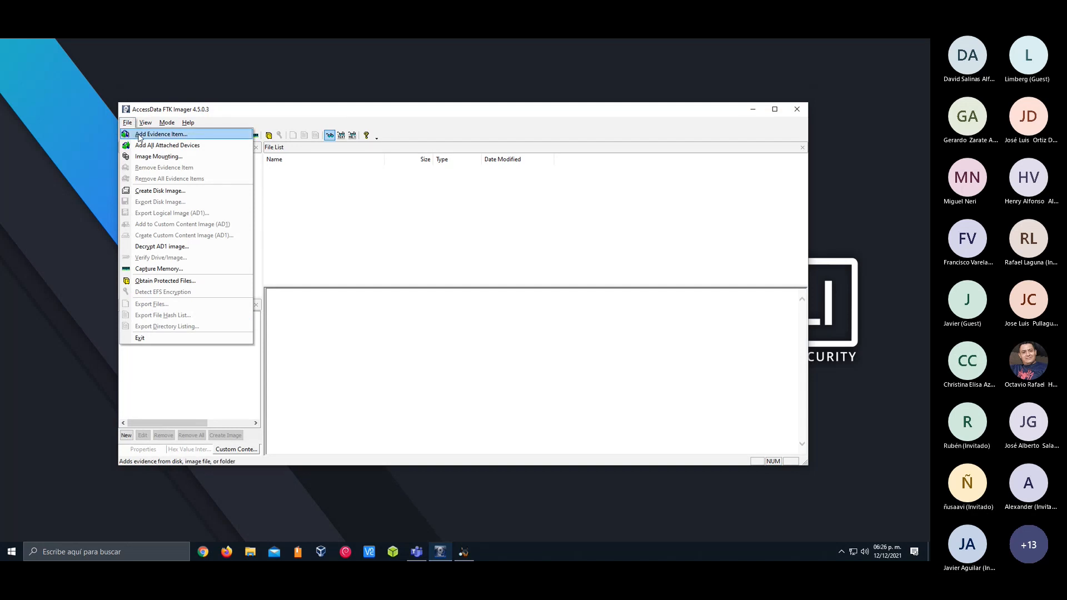
left_click(139, 135)
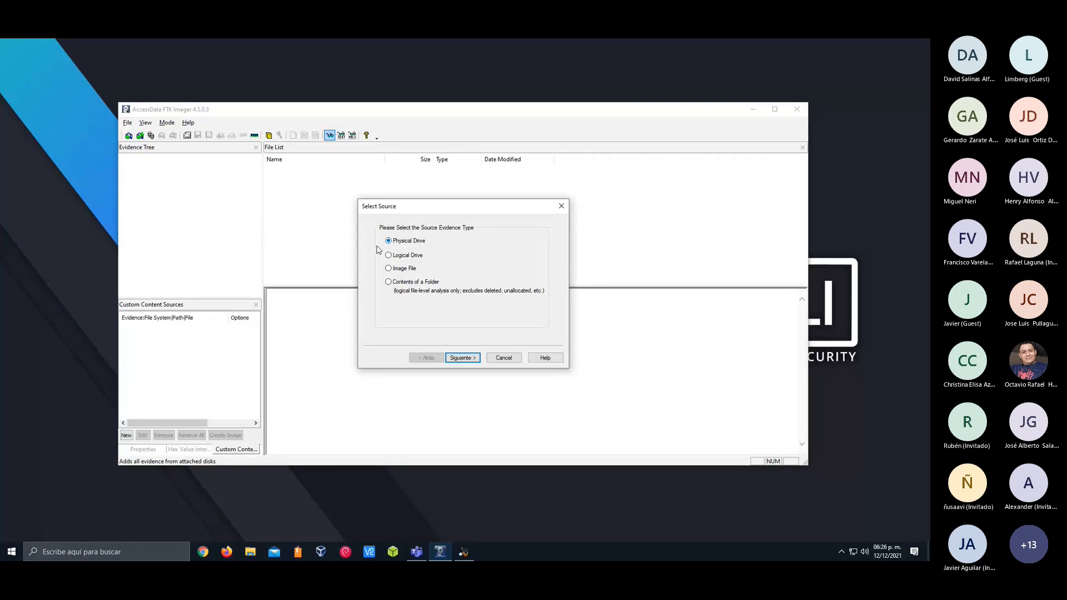
left_click(405, 272)
left_click(465, 358)
left_click(517, 276)
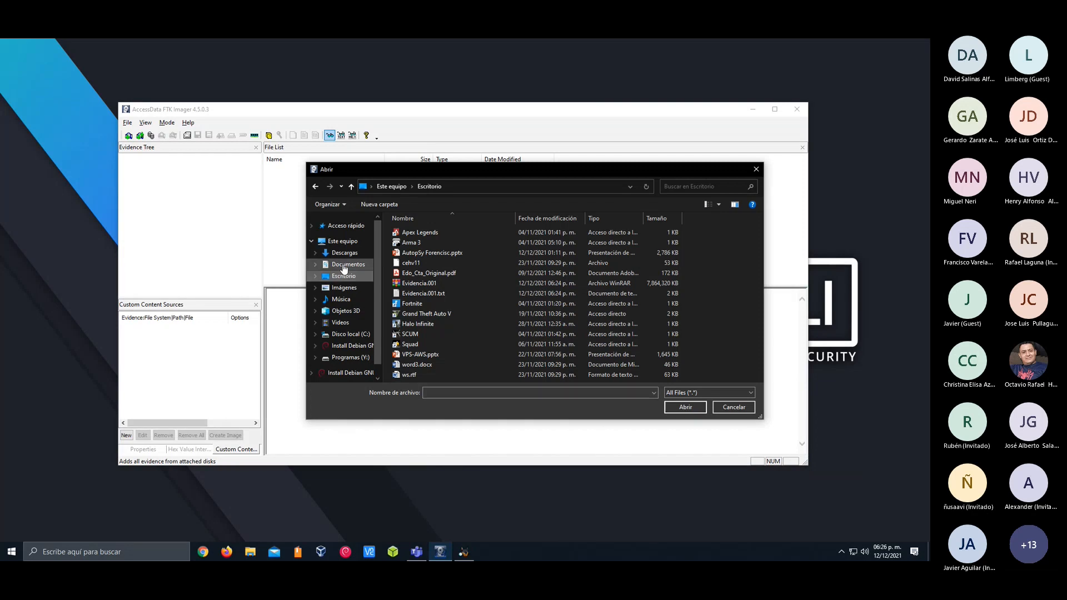
double_click(419, 284)
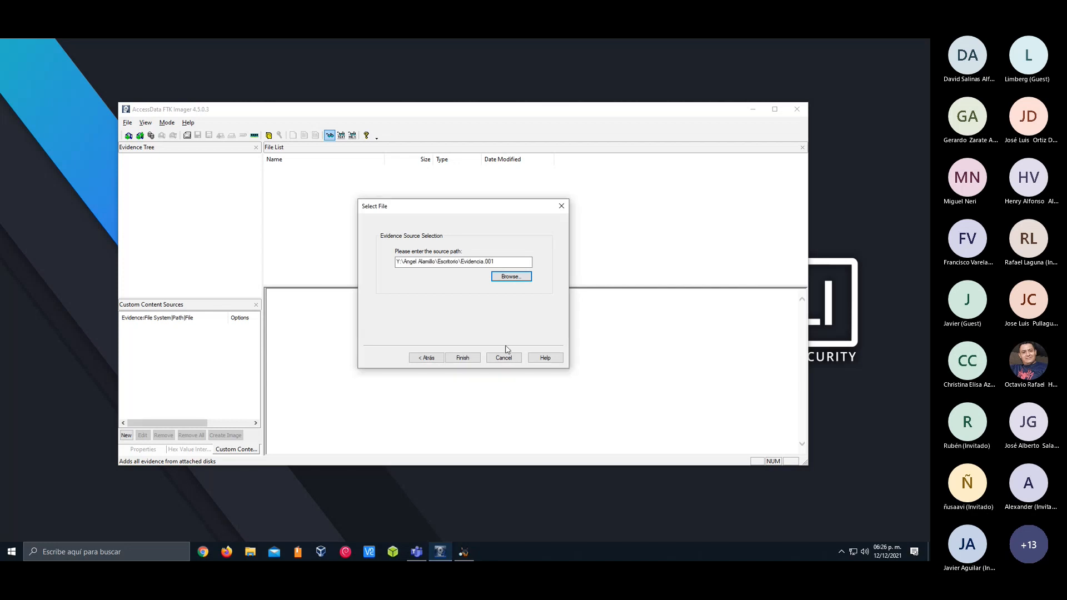
left_click(464, 357)
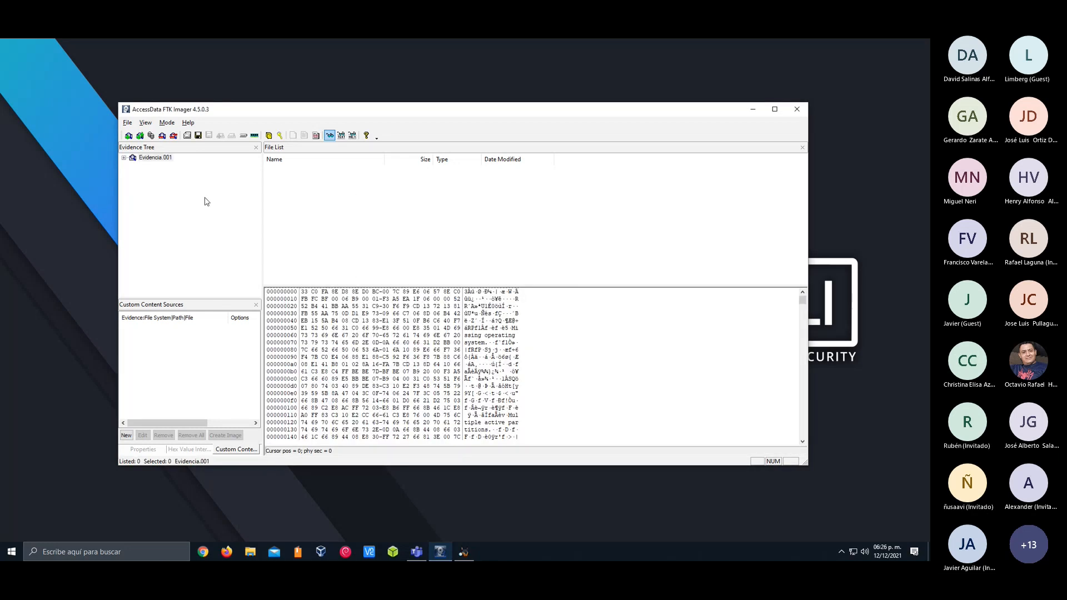
Expand Evidencia.001 in the evidence tree, including Partition 1 and the unpartitioned space
left_click_drag(316, 110, 262, 117)
left_click(156, 161)
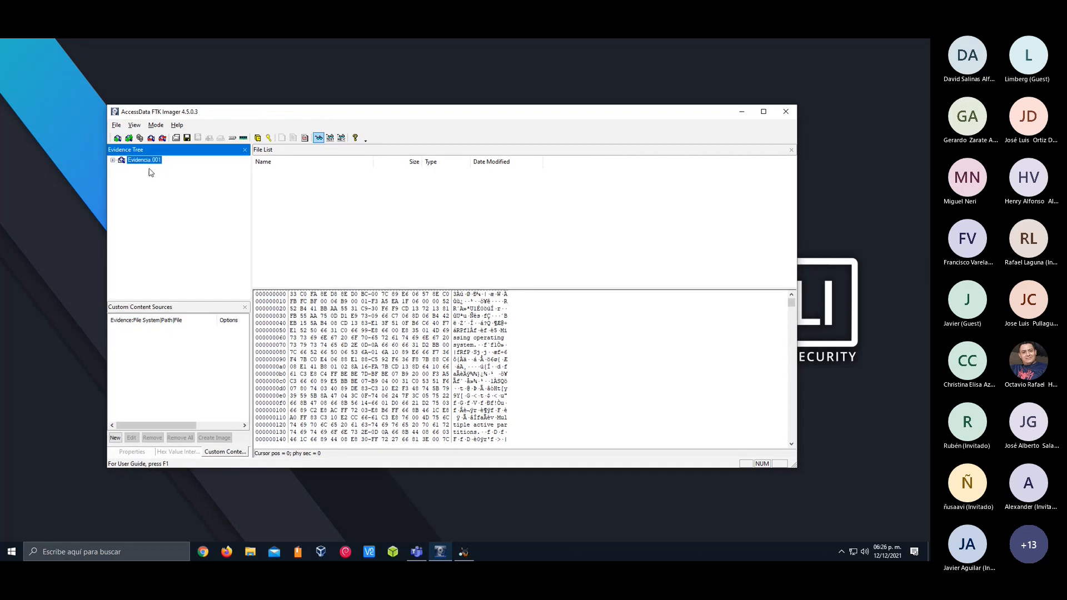
left_click(113, 161)
left_click(121, 168)
left_click(122, 183)
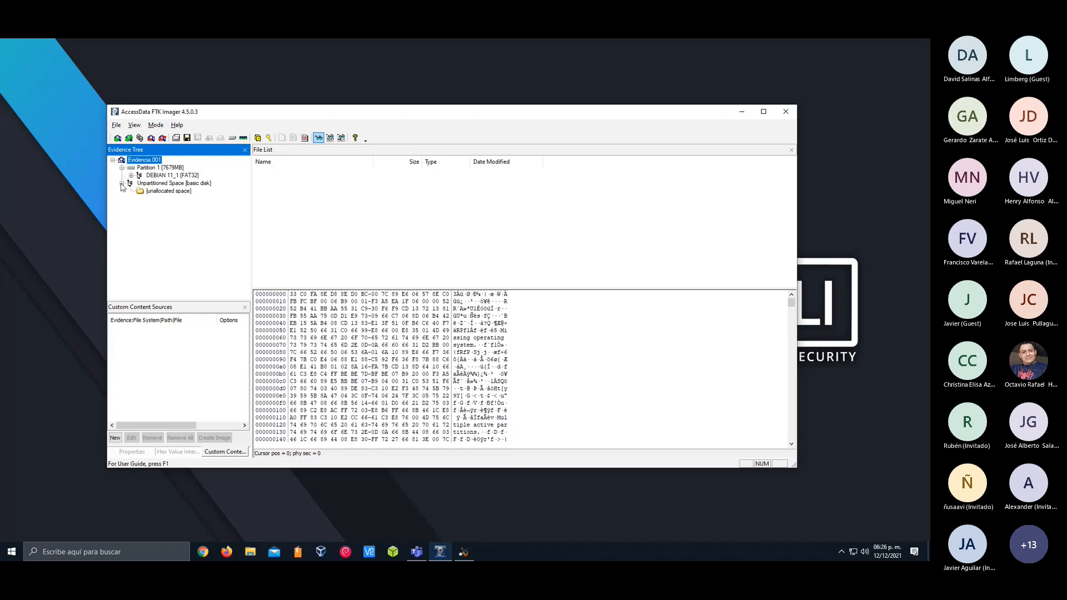
View Partition 1 and the DEBIAN 11_1 FAT32 volume, and expand its root folder
left_click(156, 168)
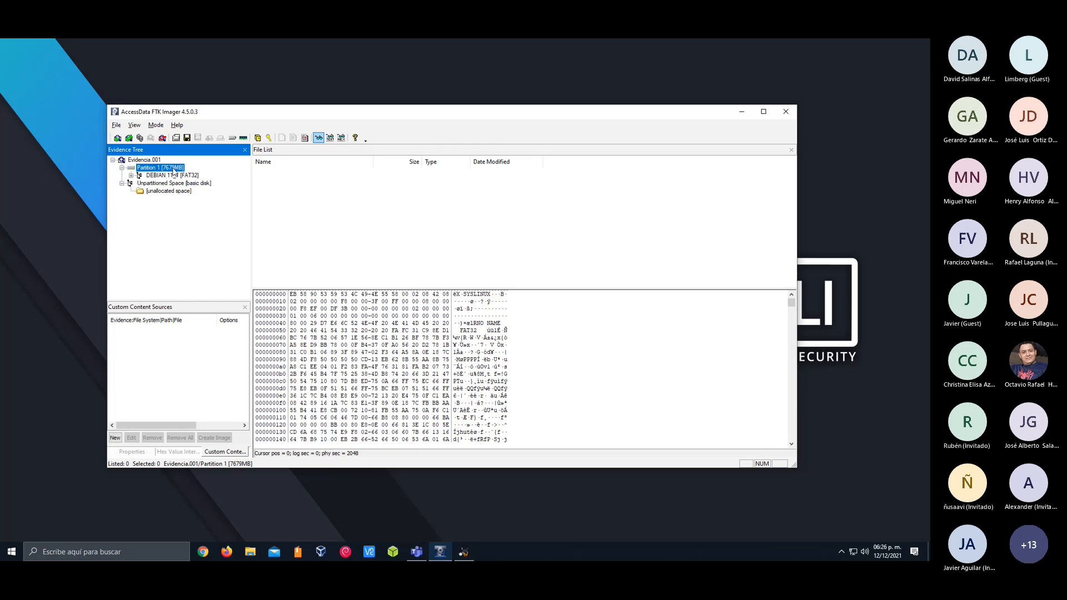
left_click(173, 177)
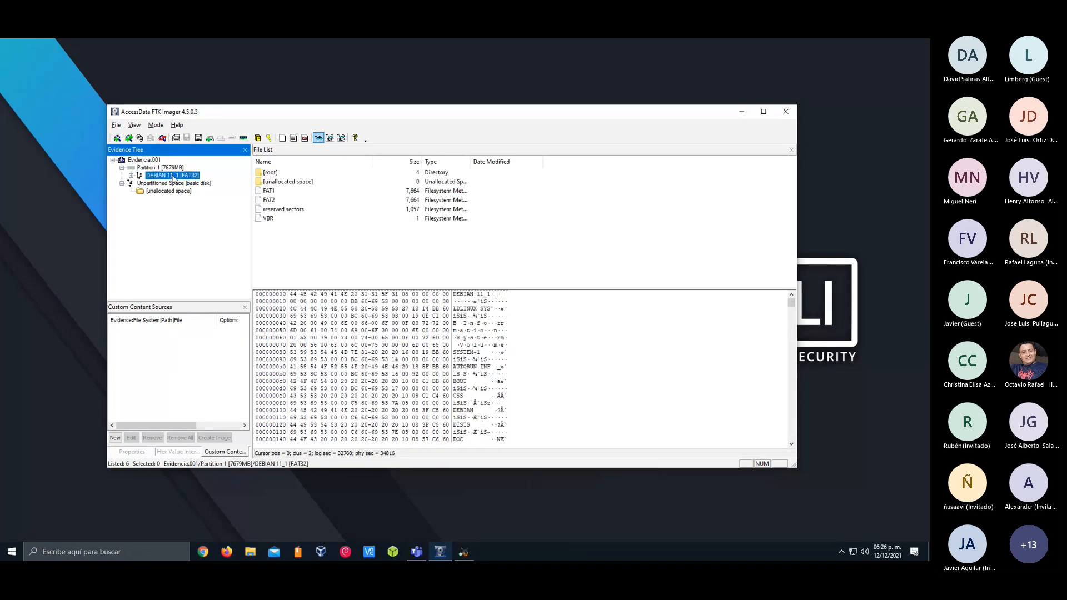
left_click(139, 176)
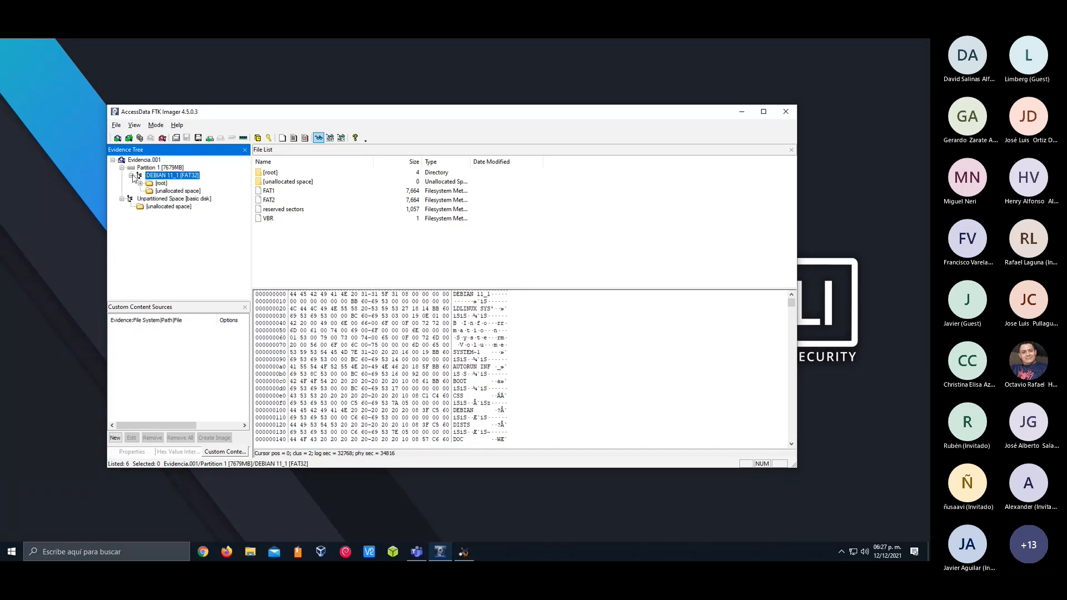
left_click(142, 184)
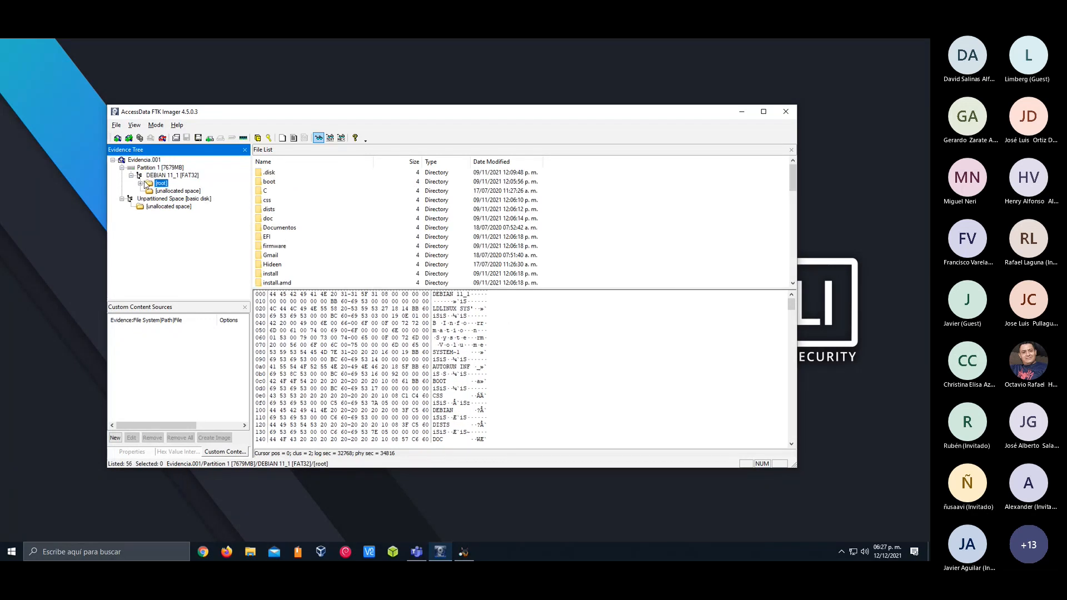
left_click(141, 183)
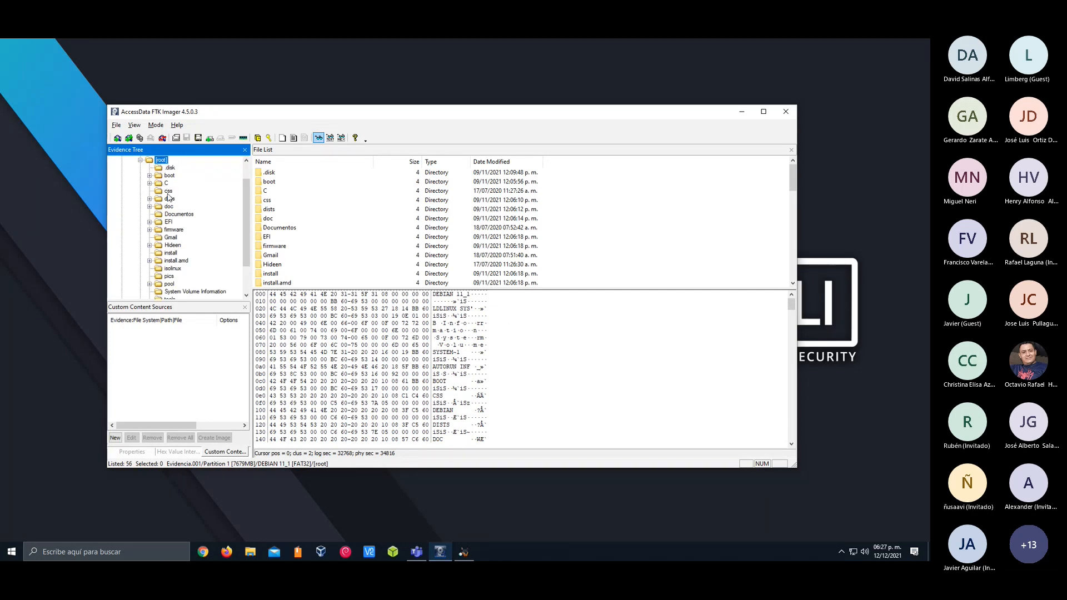
Browse the image's tools, System Volume Information, dists, doc, EFI and firmware folders
scroll(178, 228, "down", 2)
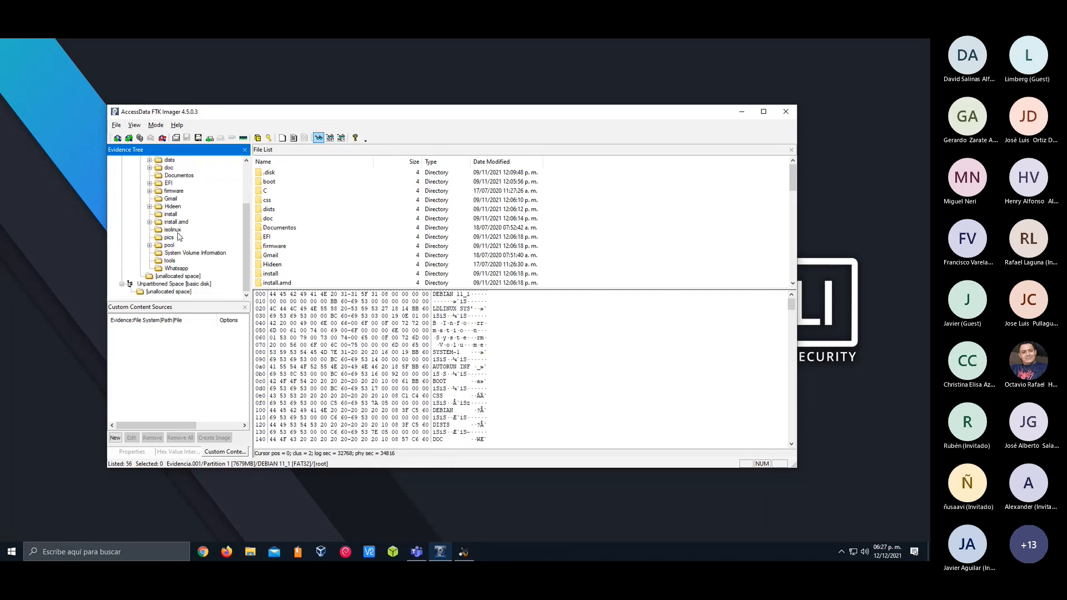
left_click(170, 262)
left_click(172, 253)
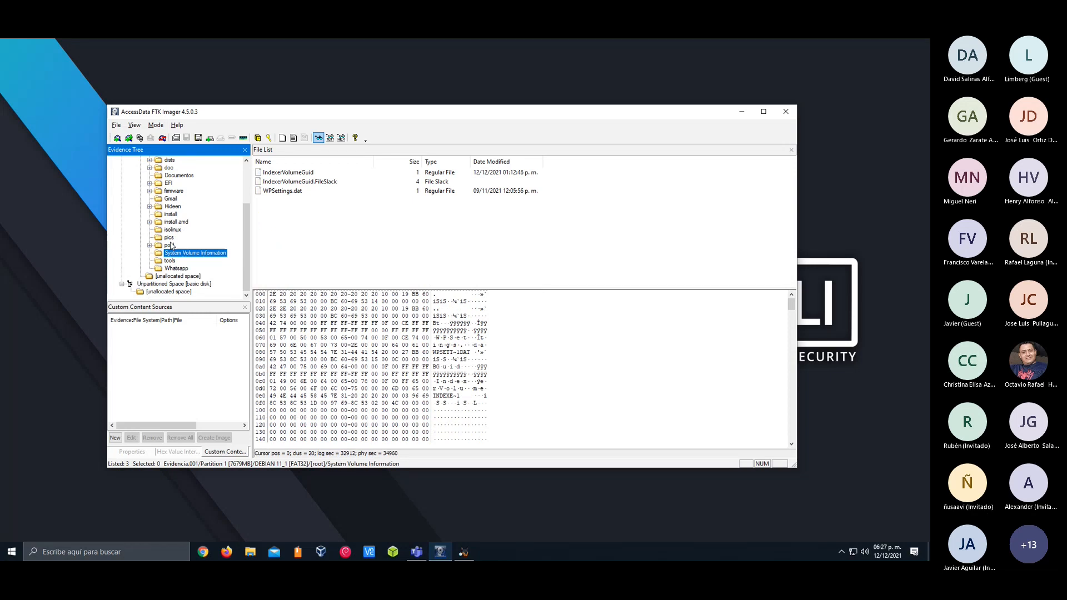
scroll(171, 246, "up", 3)
left_click(170, 222)
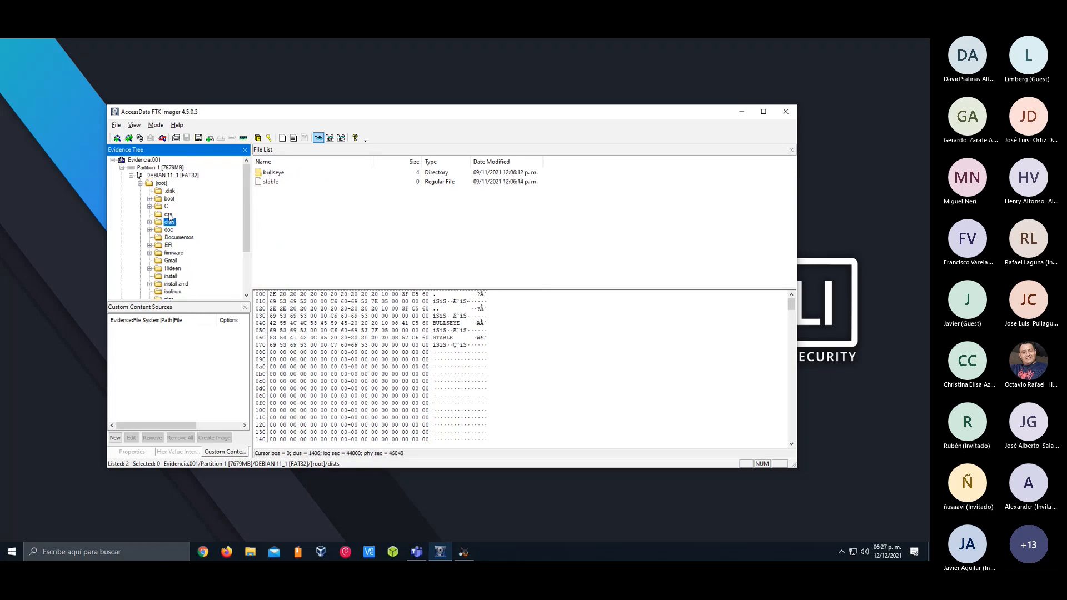
left_click(169, 230)
left_click(169, 245)
left_click(173, 253)
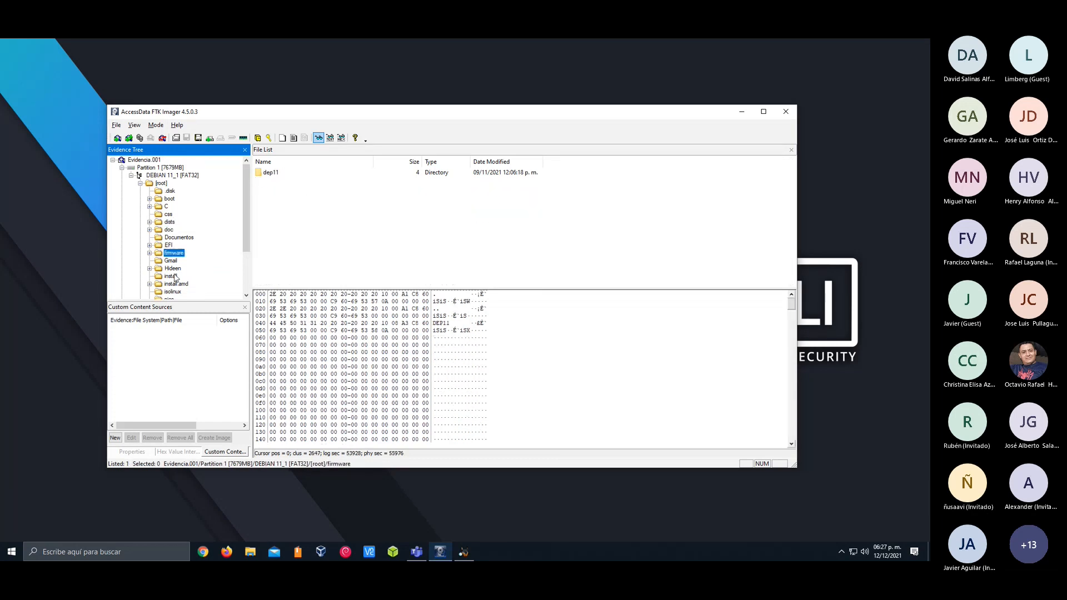
View the image's Documentos folder, compare the image with the USB drive (D:) in File Explorer, and close File Explorer
left_click(179, 238)
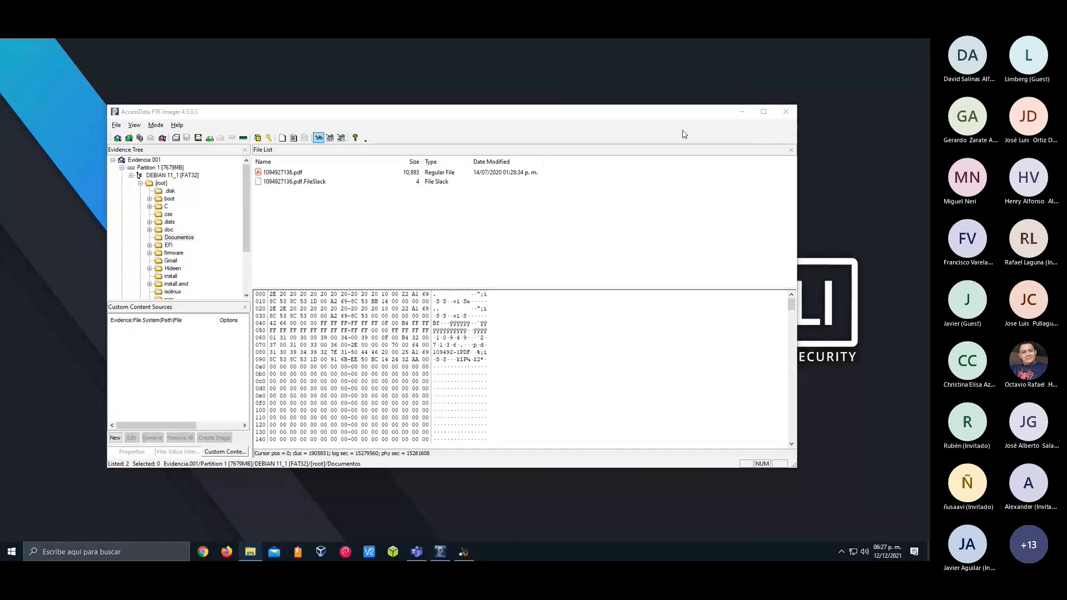
left_click_drag(930, 183, 672, 112)
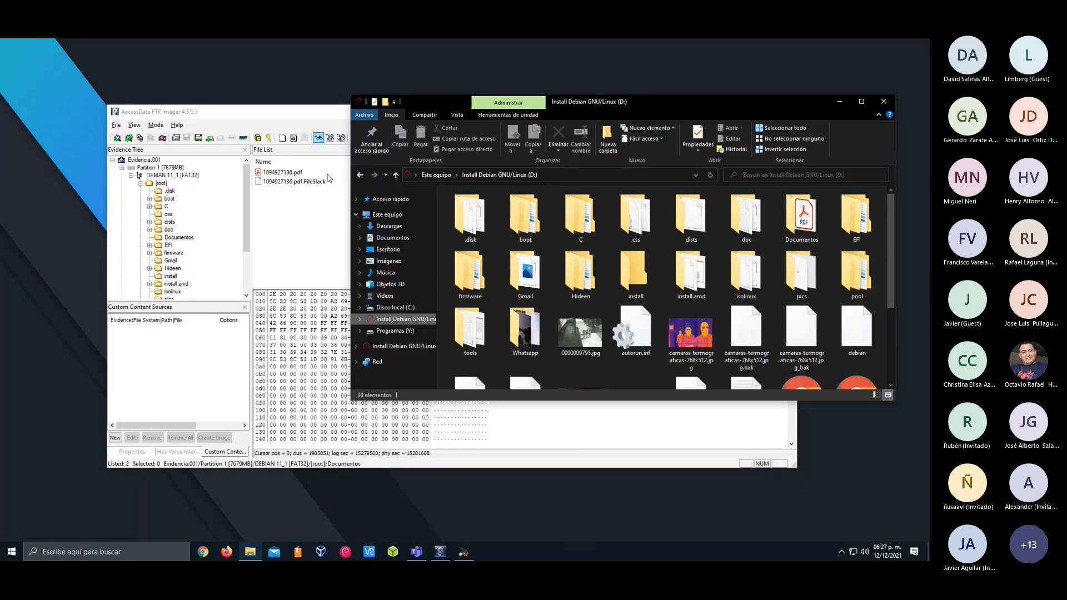
left_click(884, 102)
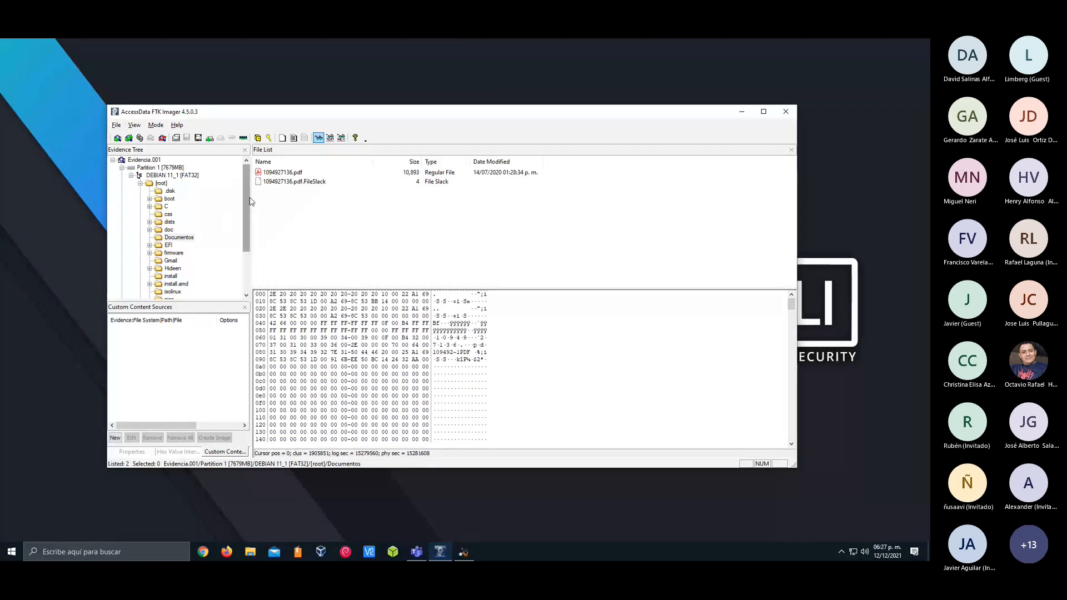
Inspect the dists folder and its hex content, and open the dep11 directory inside the firmware folder
left_click_drag(248, 199, 262, 255)
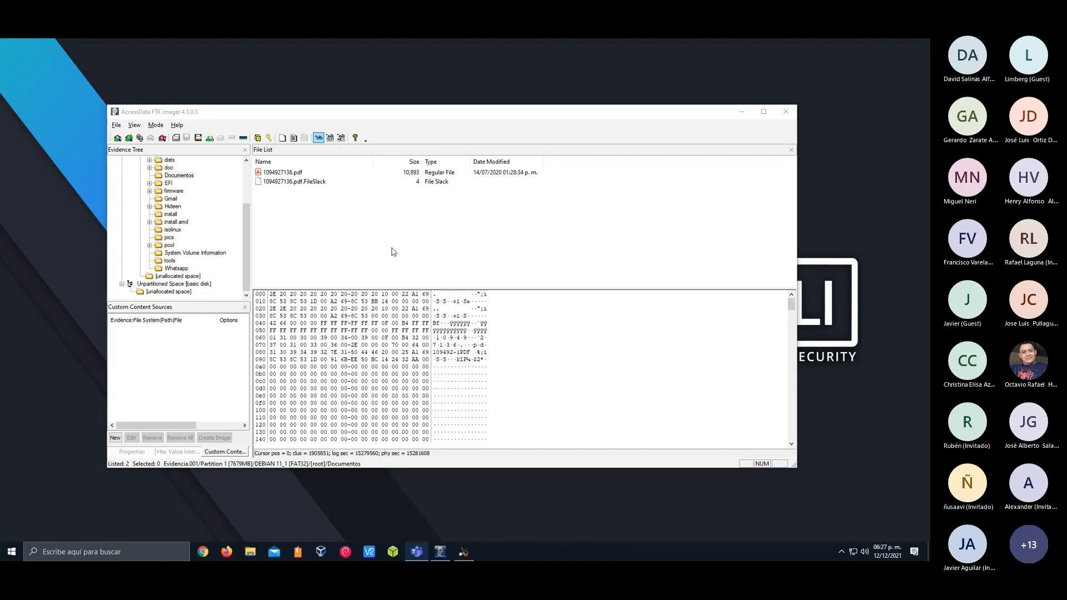
left_click_drag(245, 251, 245, 195)
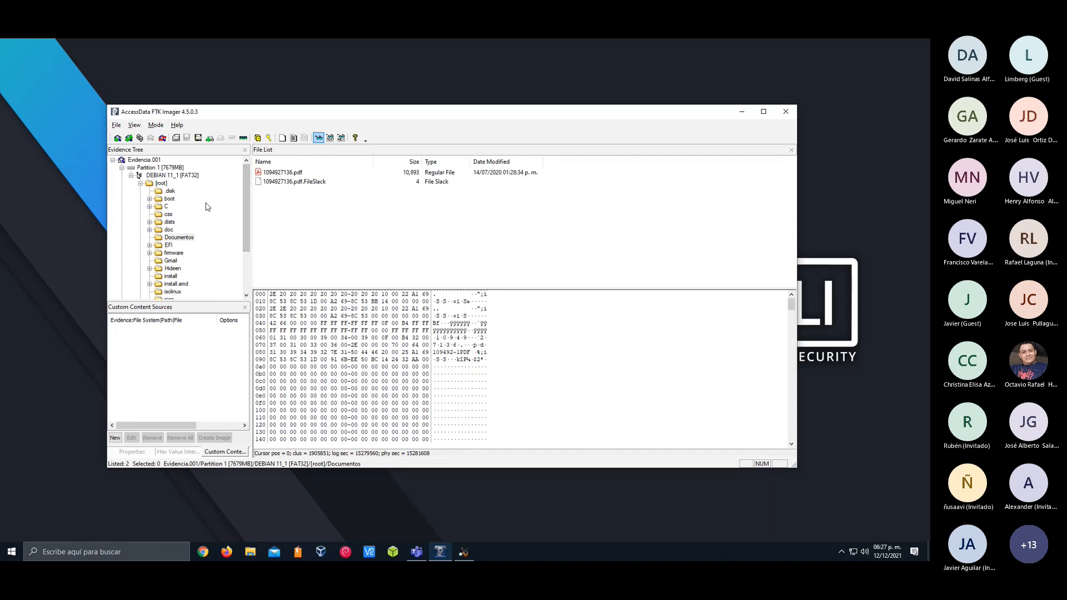
mouse_move(244, 213)
left_mouse_down()
mouse_move(246, 242)
mouse_move(245, 207)
left_mouse_up()
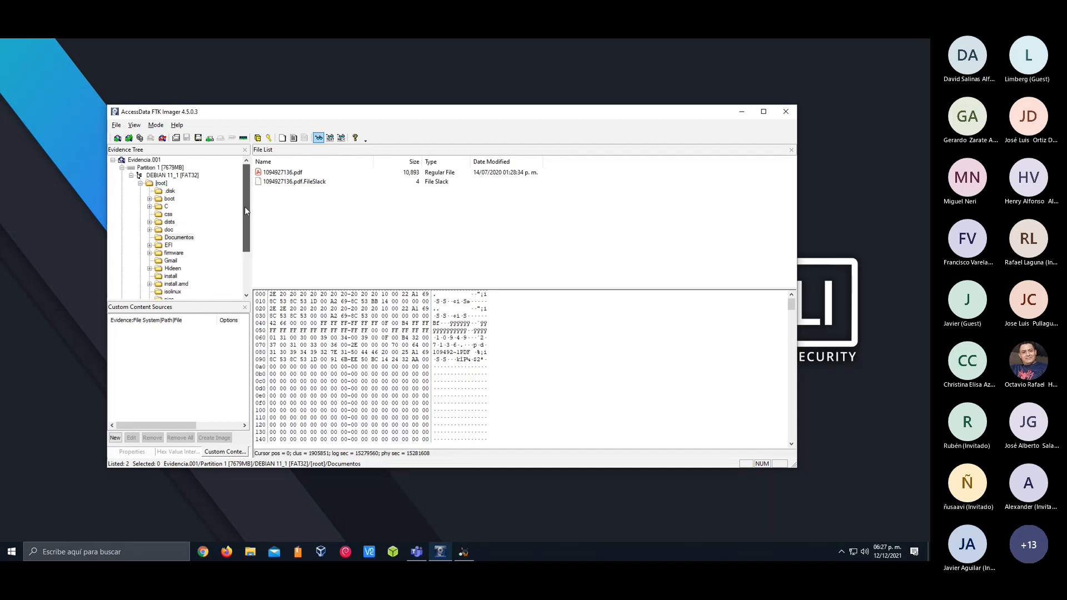
left_click(169, 222)
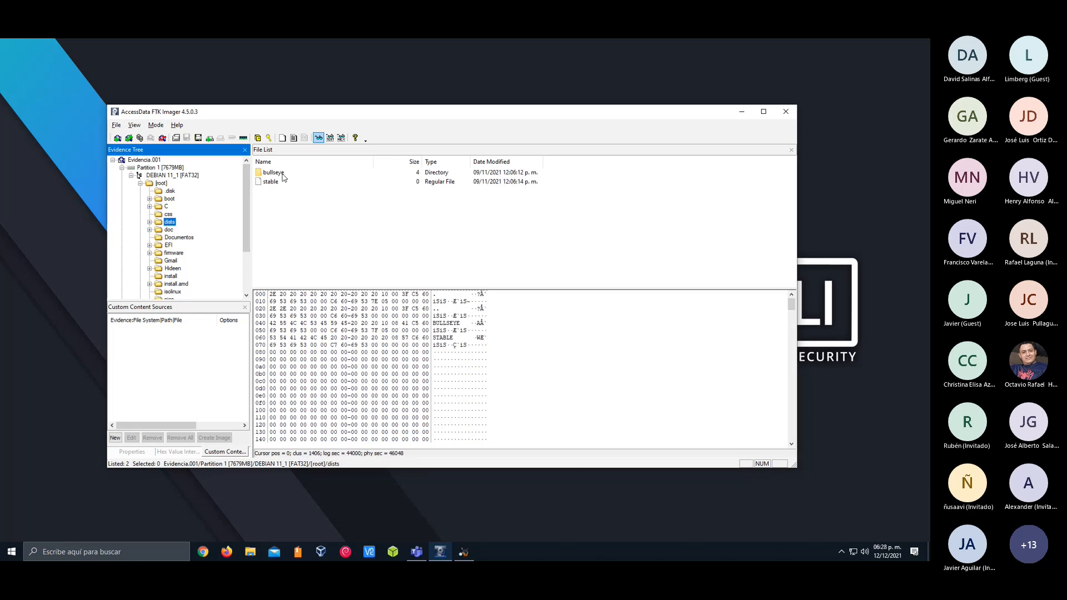
left_click(370, 291)
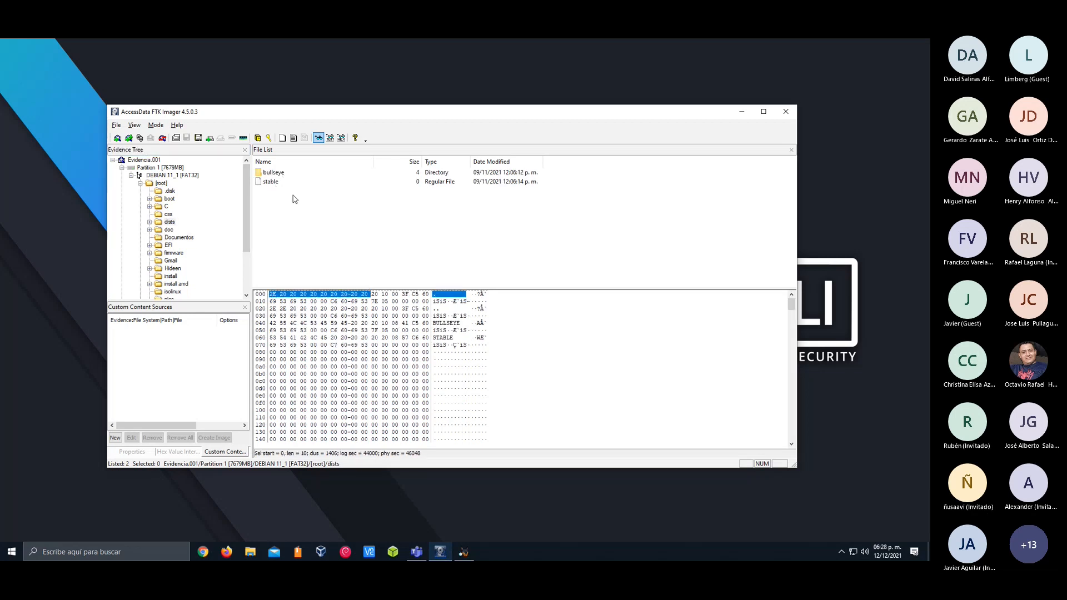
left_click(168, 254)
double_click(278, 173)
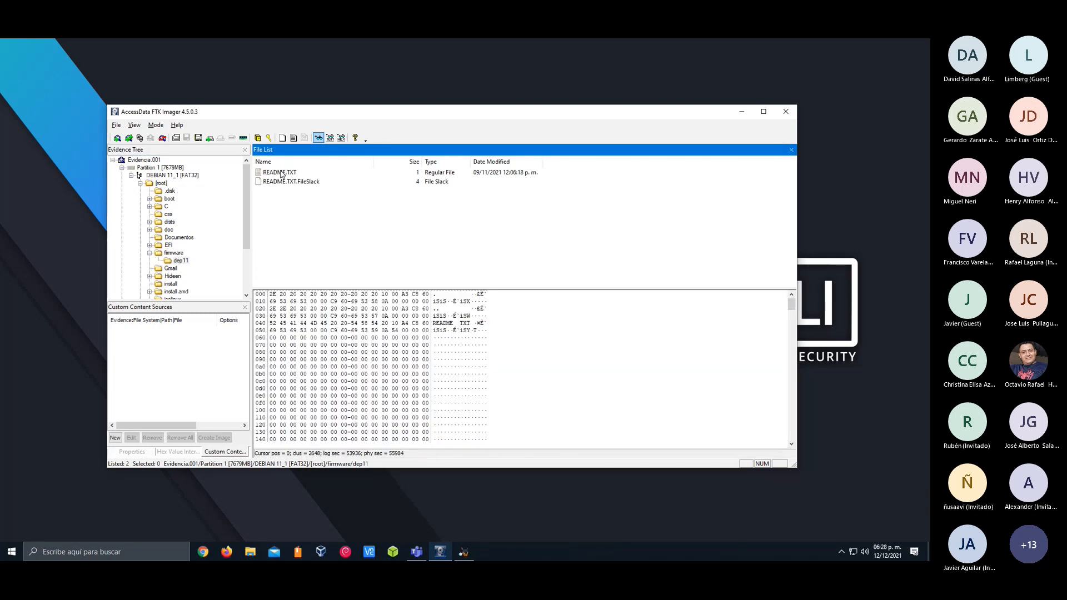
View the image's doc, css, boot, .disk and root folders and the DEBIAN 11_1 volume, and close FTK Imager
left_click(276, 184)
left_click(169, 230)
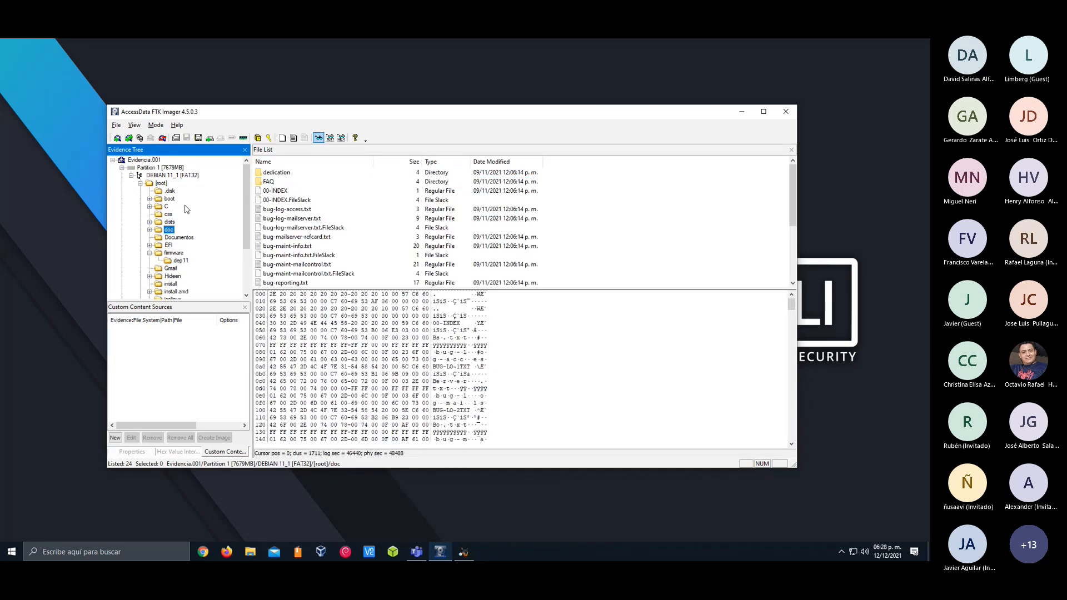
left_click(165, 215)
left_click(165, 198)
left_click(168, 191)
left_click(161, 183)
left_click(165, 175)
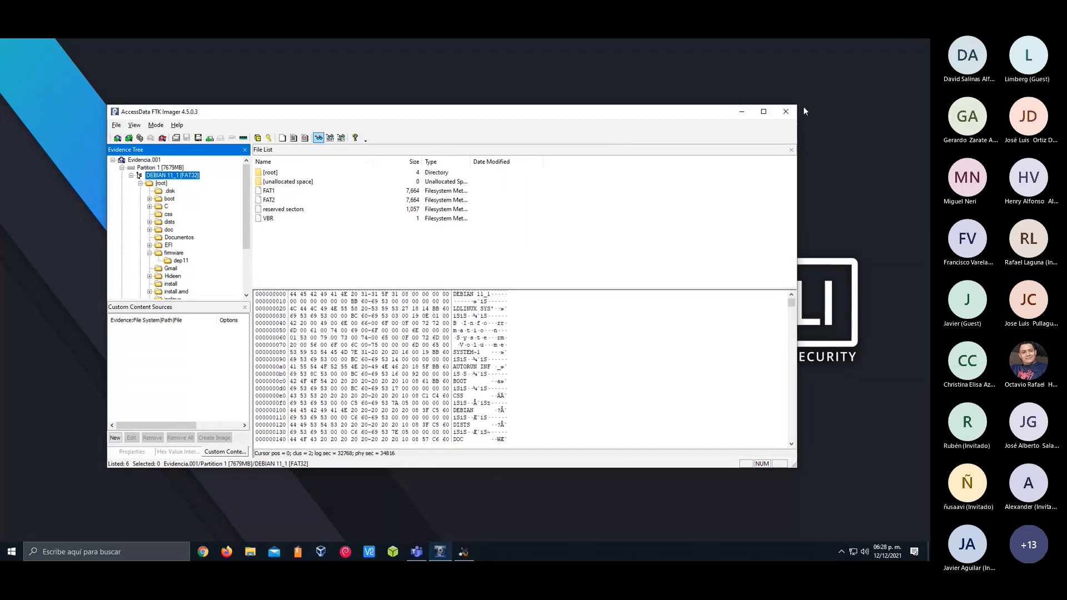
left_click(786, 111)
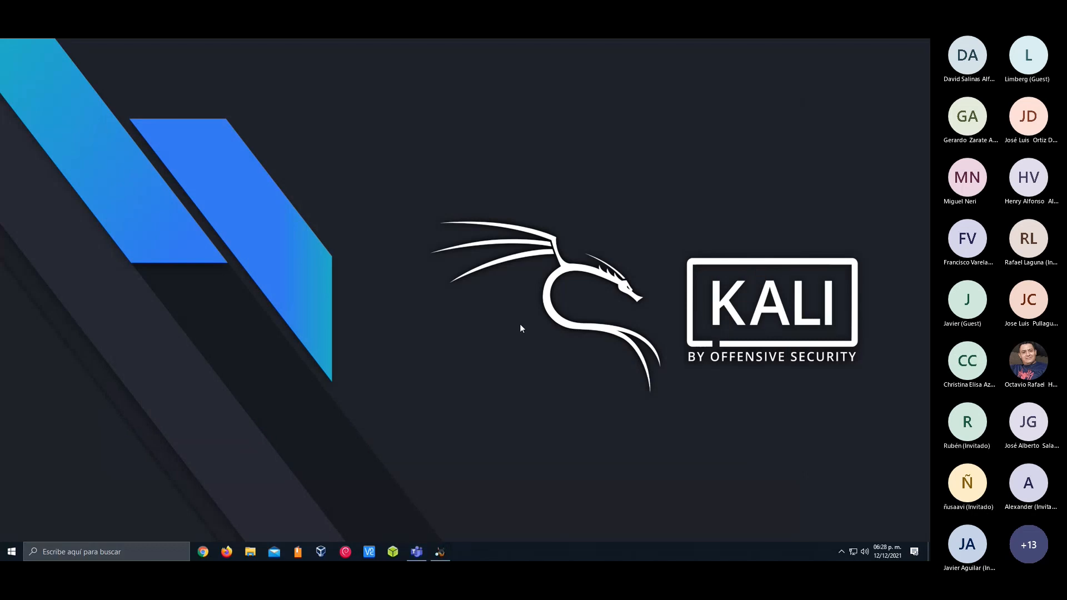
Switch to Autopsy and start adding a data source, generating the new host name from the data source name
left_click(440, 552)
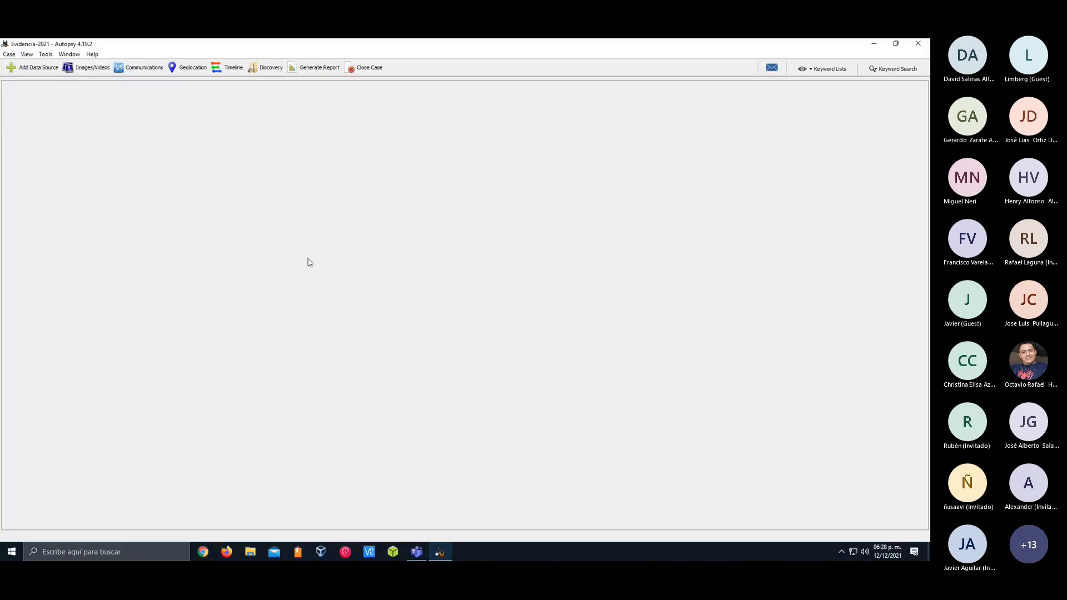
left_click(26, 67)
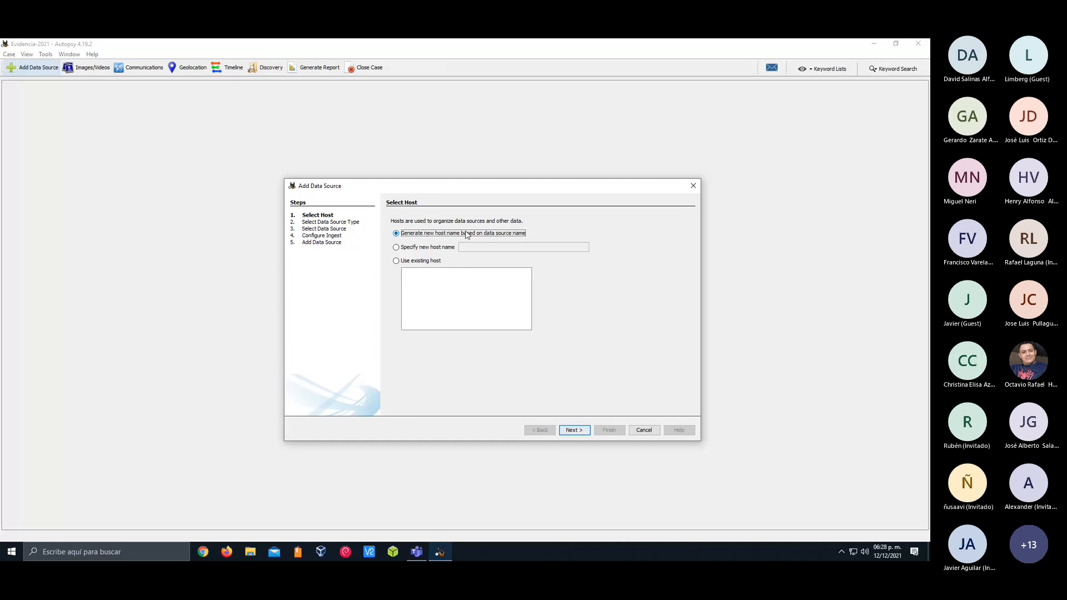
left_click(440, 248)
left_click(422, 262)
left_click(421, 233)
left_click(573, 431)
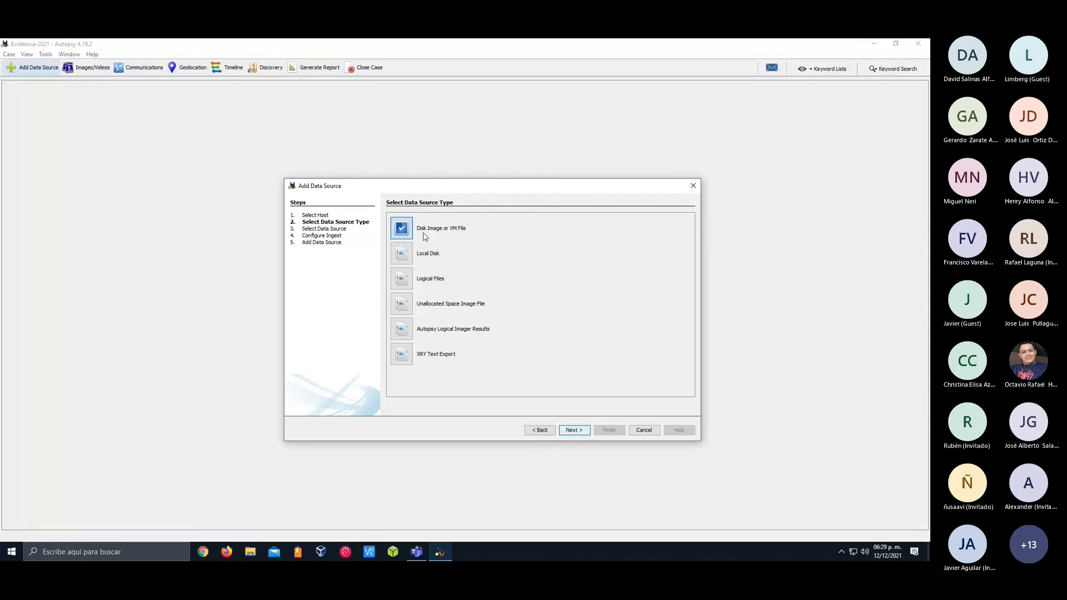
Use the Disk Image or VM File source type and select Evidencia.001 from the Escritorio folder as the data source
left_click(569, 431)
left_click(677, 228)
left_click(461, 236)
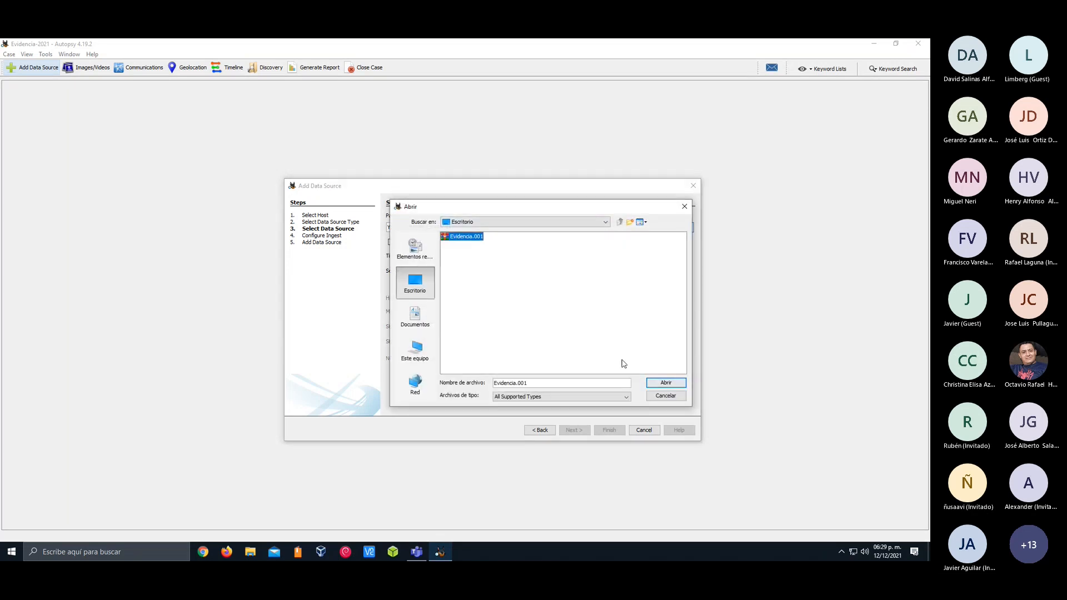
left_click(655, 387)
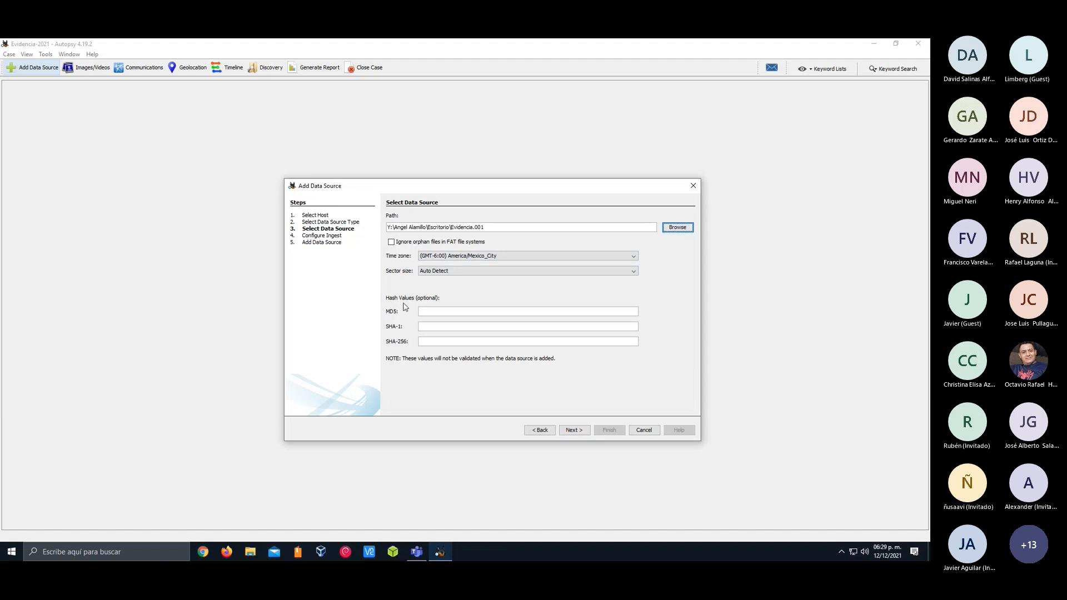
Switch to File Explorer and open the Evidencia.001.txt acquisition report in Notepad
left_click(428, 326)
left_click(250, 554)
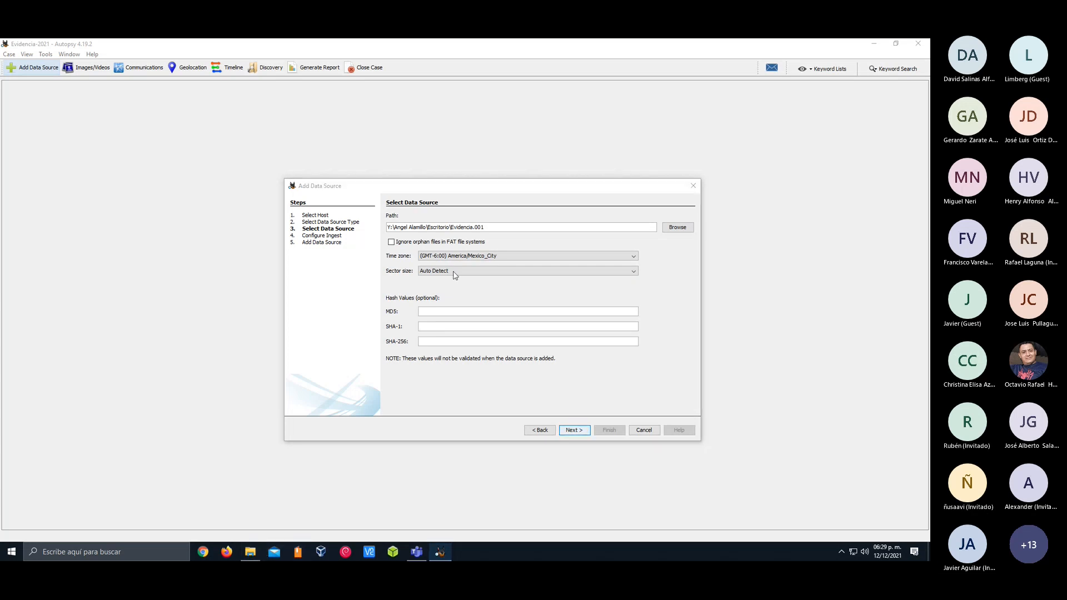
left_click_drag(582, 105, 930, 105)
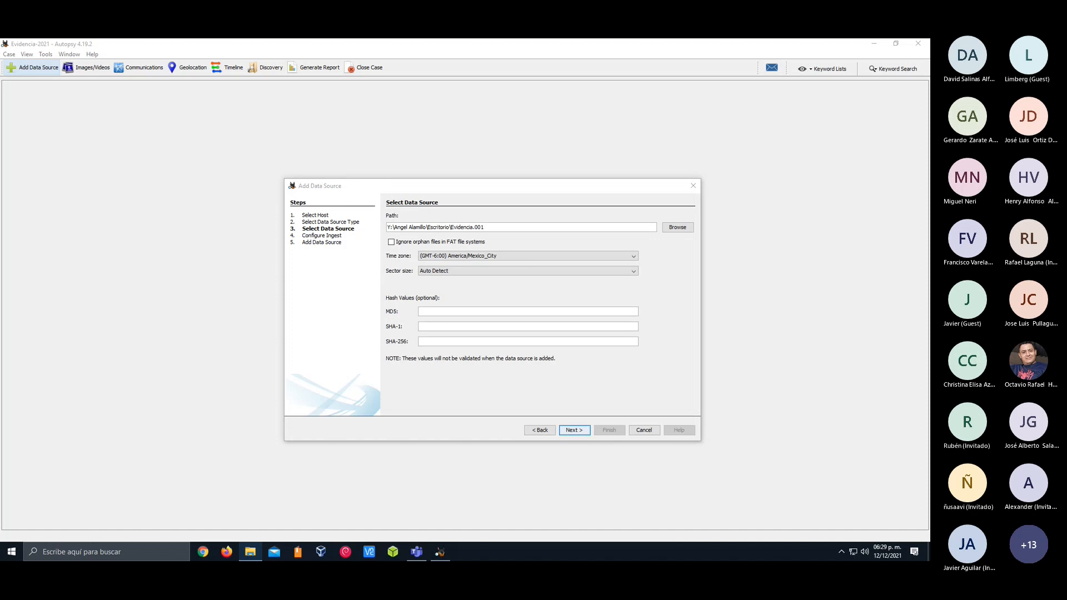
left_click(717, 118)
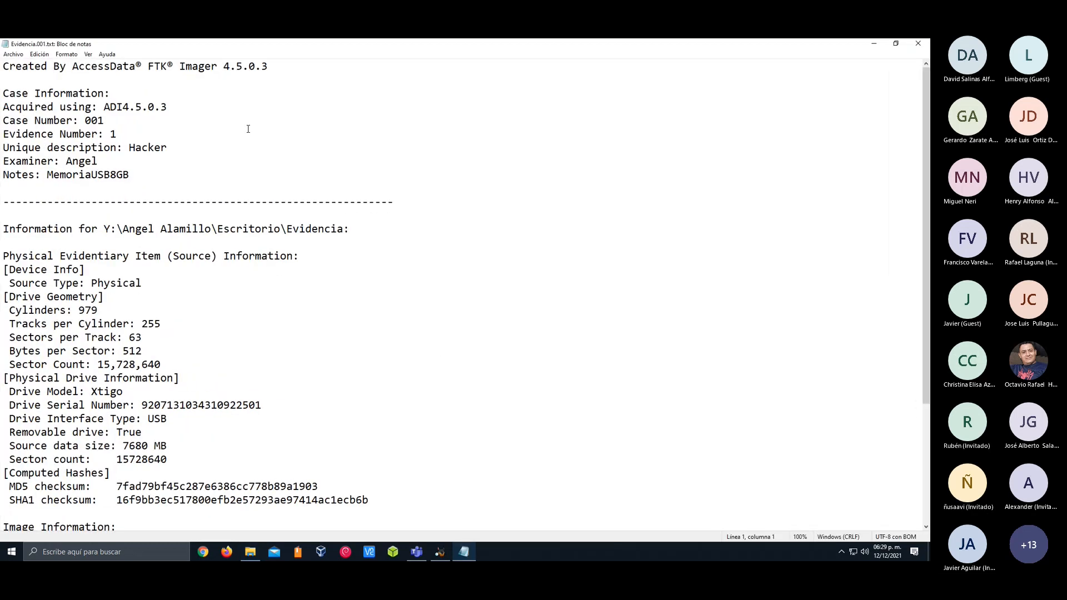
Read the report's case information, device and drive details, and image acquisition sections through to the end
scroll(248, 129, "down", 1)
scroll(610, 260, "up", 1)
key("shift+End")
key("End")
left_click_drag(2, 93, 10, 161)
left_click(150, 166)
left_click(56, 175)
left_click(58, 174)
scroll(48, 127, "down", 1)
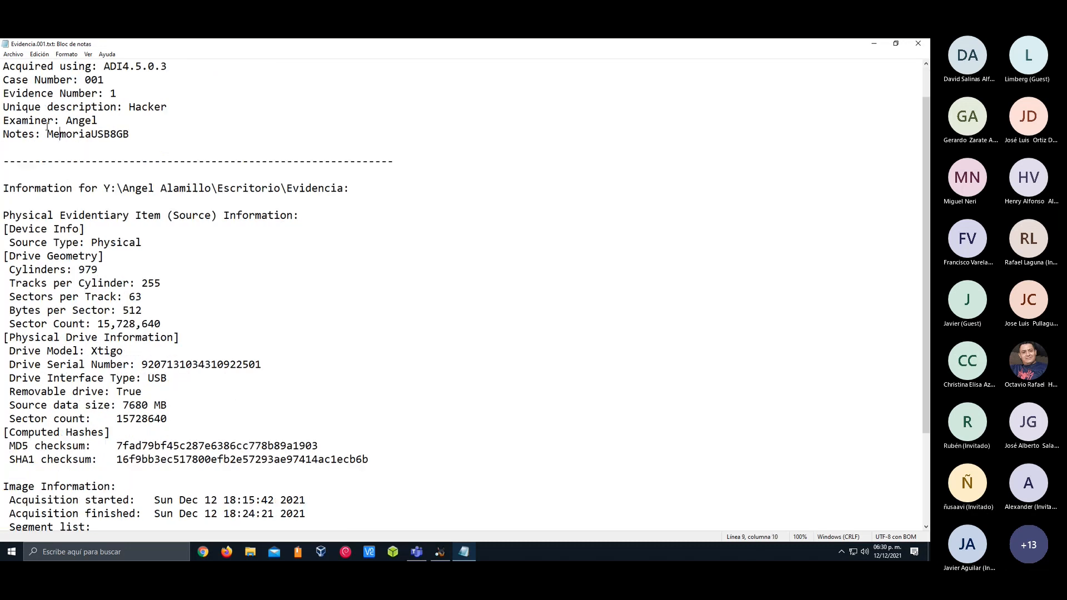
scroll(48, 127, "down", 1)
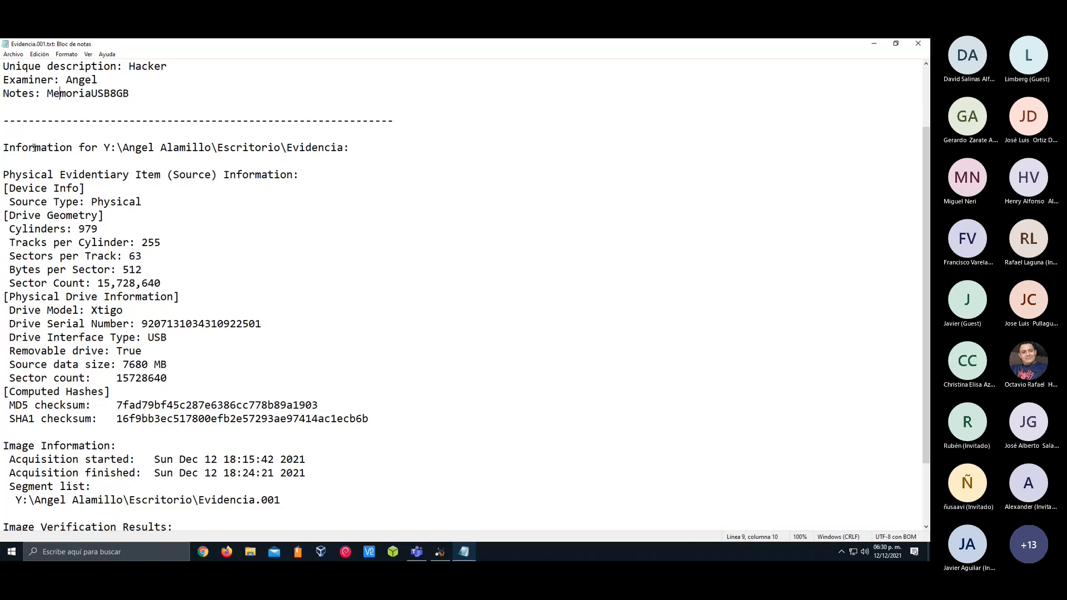
scroll(34, 147, "down", 1)
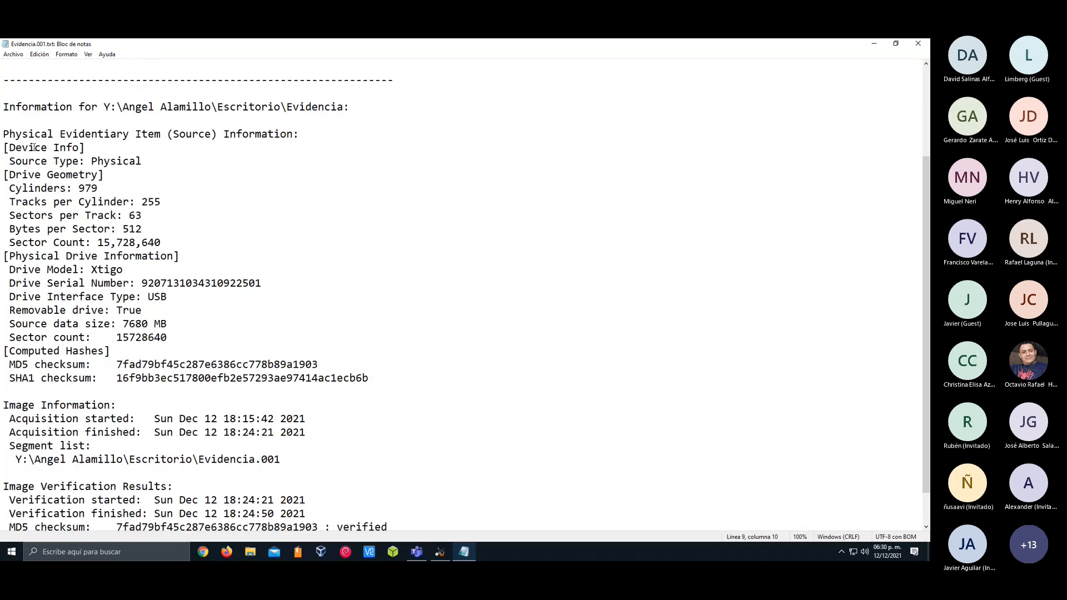
scroll(34, 147, "down", 1)
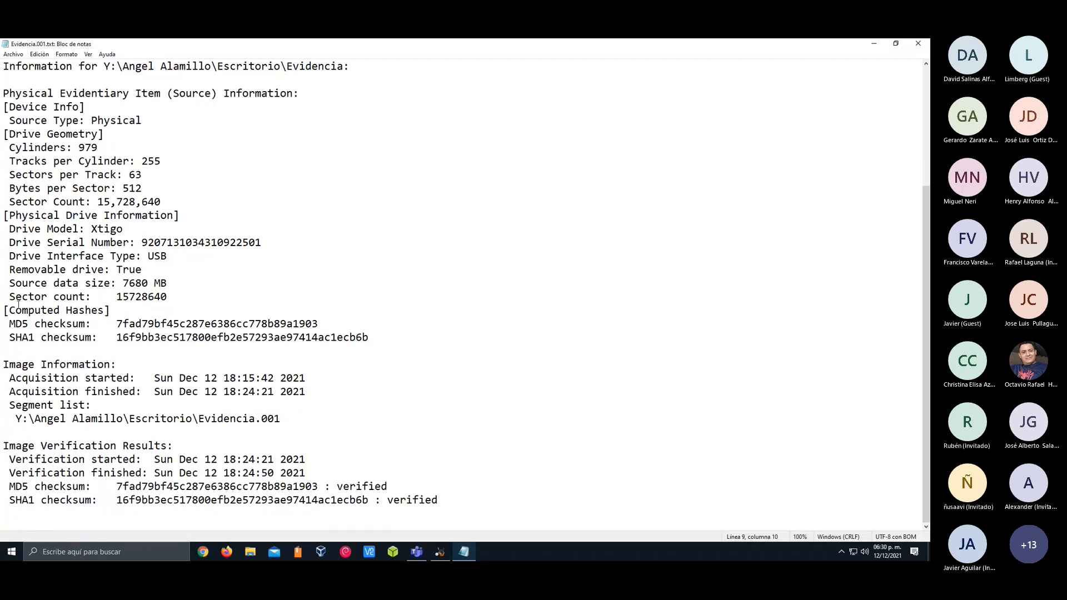
Compare the computed MD5 and SHA1 checksums with the image verification results, and check the acquisition time and segment path
left_click_drag(4, 319, 393, 333)
left_click(397, 336)
left_click(2, 338, "shift")
left_click(5, 323, "shift")
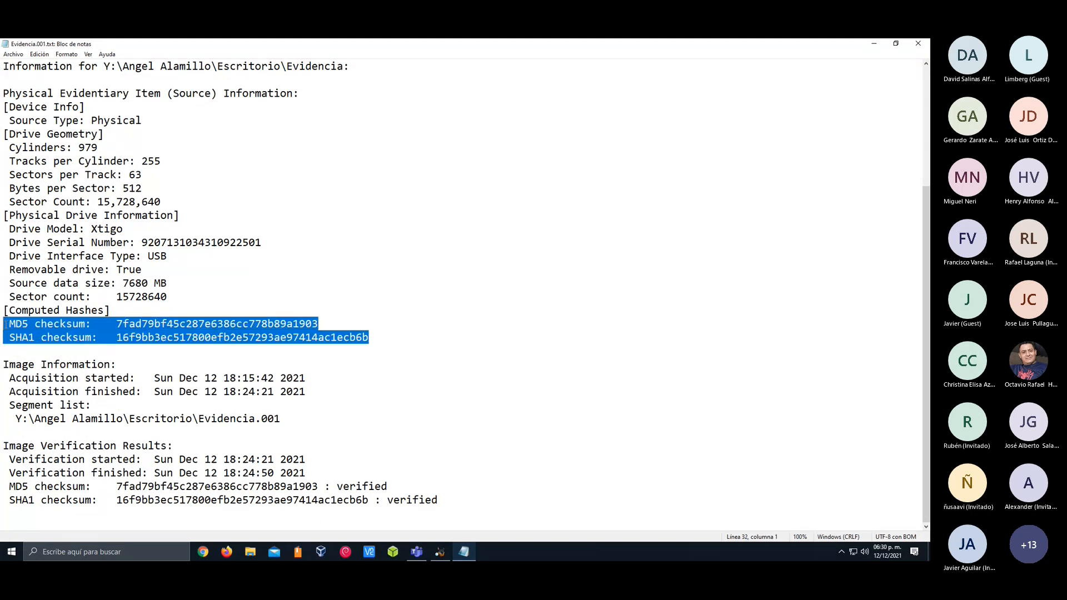
left_click(9, 323)
left_click_drag(3, 446, 428, 493)
left_click(468, 502)
left_click_drag(371, 340, 3, 323)
left_click_drag(475, 500, 5, 473)
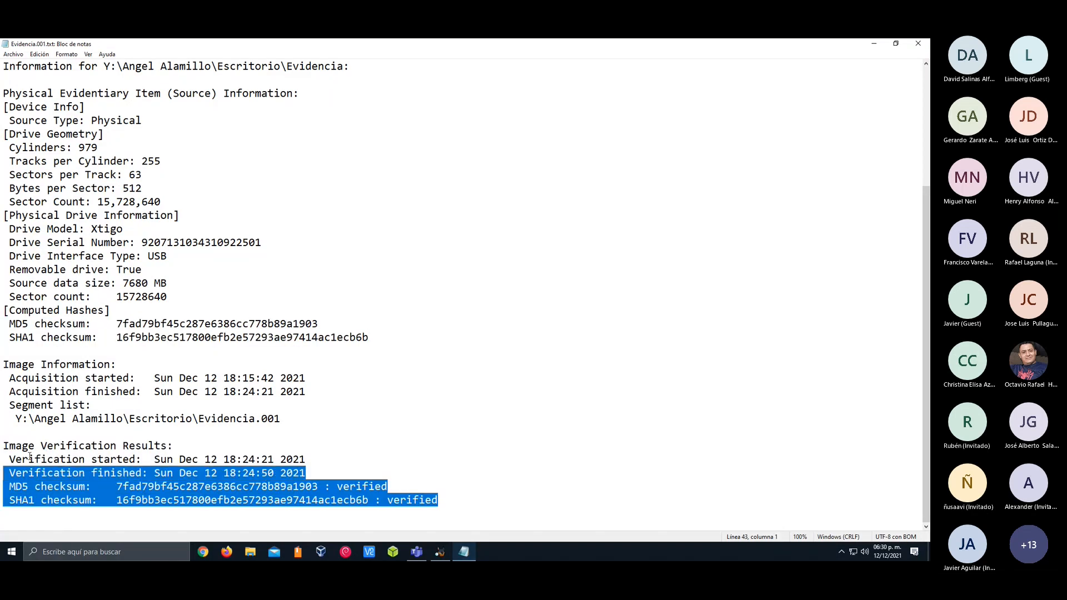
left_click(41, 446)
left_click_drag(286, 392, 199, 392)
left_click(249, 392)
left_click_drag(61, 412, 226, 412)
left_click(232, 411)
scroll(205, 295, "up", 4)
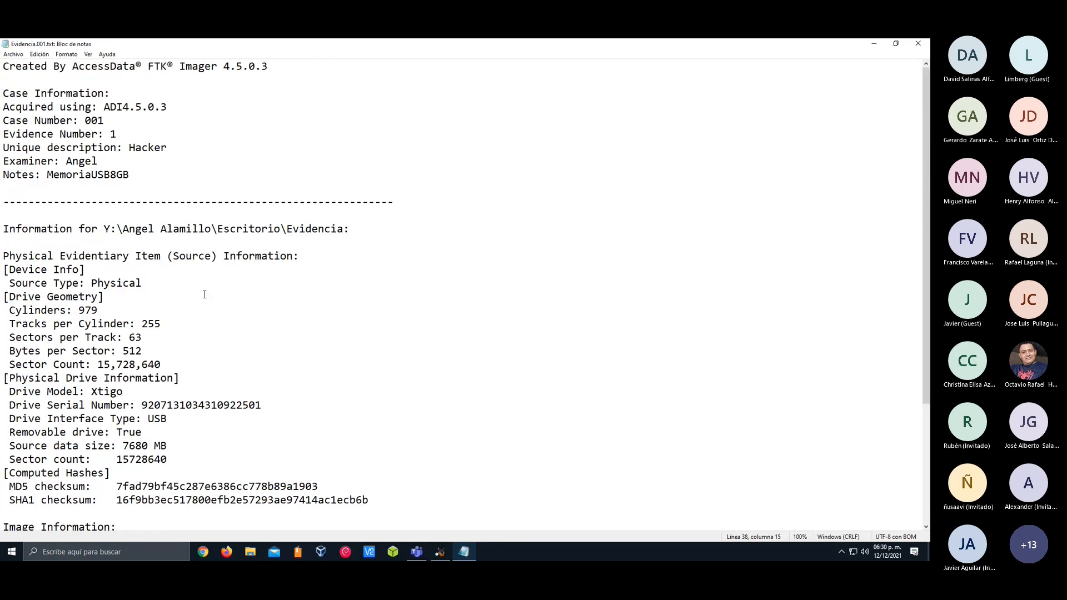
Copy the MD5 checksum from the report into the MD5 hash value of Autopsy's data source
left_click_drag(389, 45, 494, 130)
scroll(337, 344, "down", 8)
double_click(399, 395)
left_click(402, 395)
left_click_drag(489, 232, 290, 233)
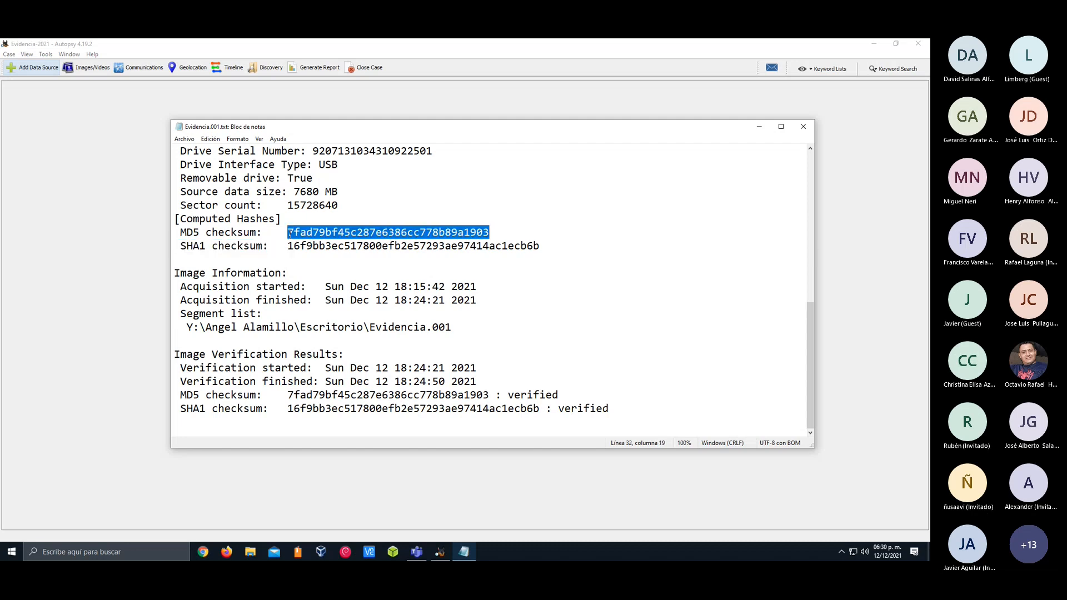
key("ctrl+c")
key("alt+Tab")
left_click(428, 312)
key("ctrl+v")
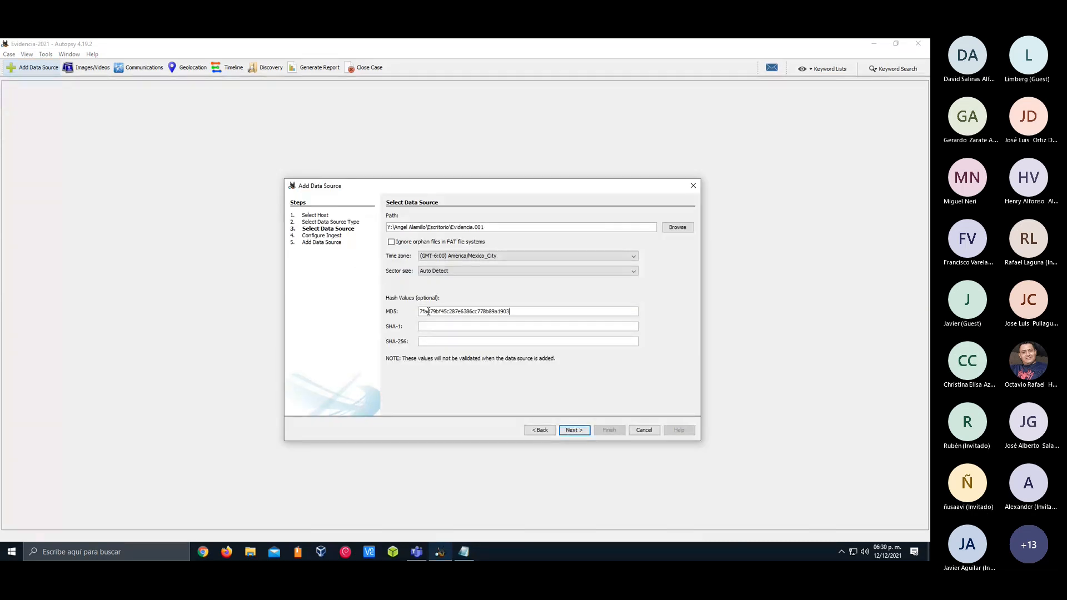
Copy the SHA1 checksum from the report into the SHA-1 hash value of Autopsy's data source
key("alt+Tab")
left_click(438, 256)
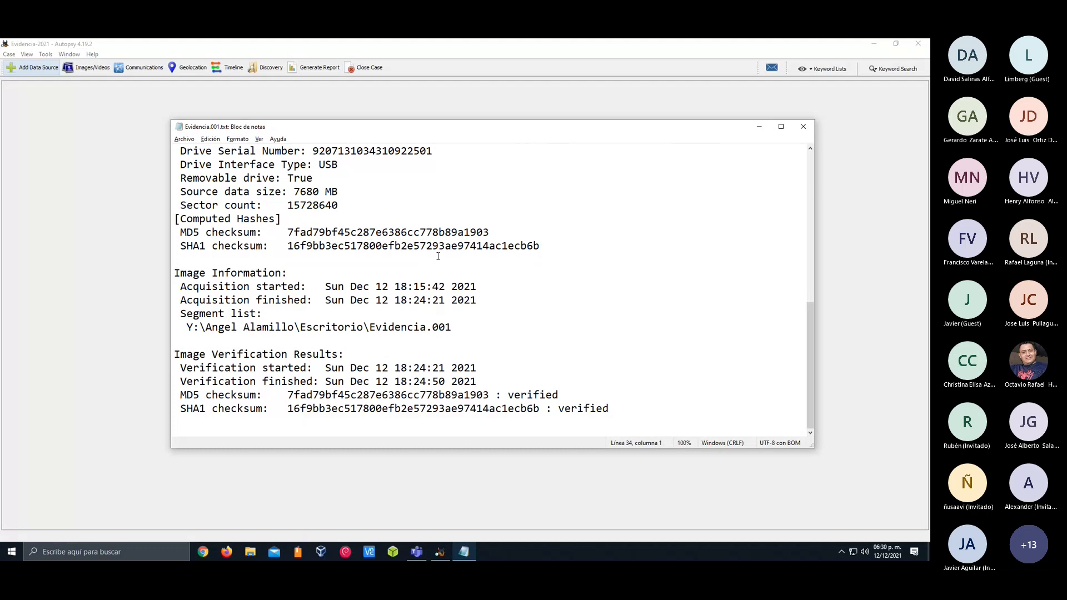
double_click(289, 246)
key("ctrl+c")
key("alt+Tab")
left_click(455, 328)
key("ctrl+v")
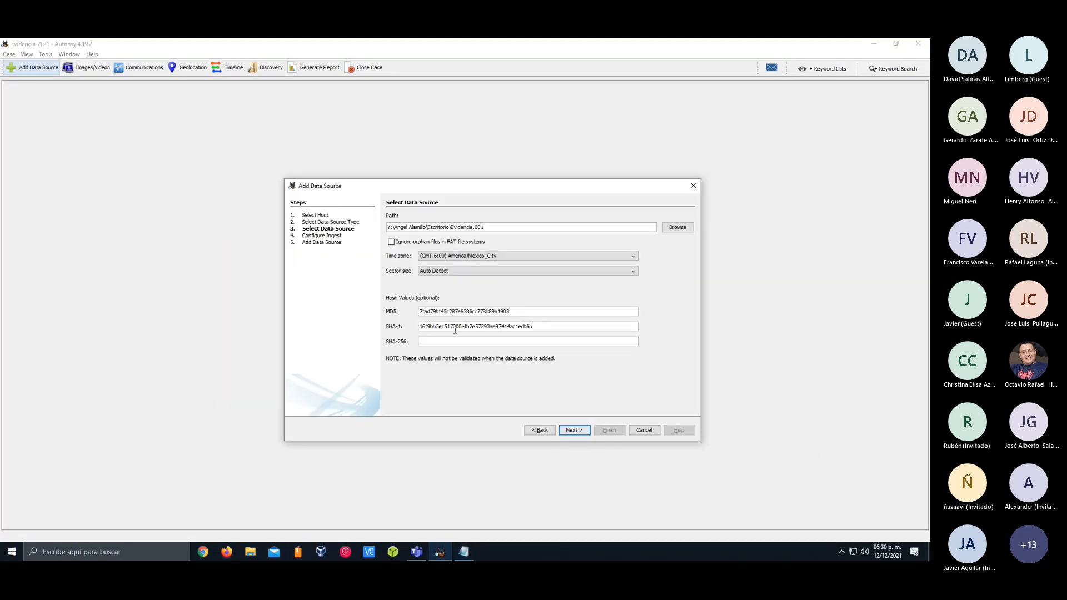
Keep the sector size on Auto Detect and continue to the ingest configuration
left_click(466, 272)
left_click(467, 274)
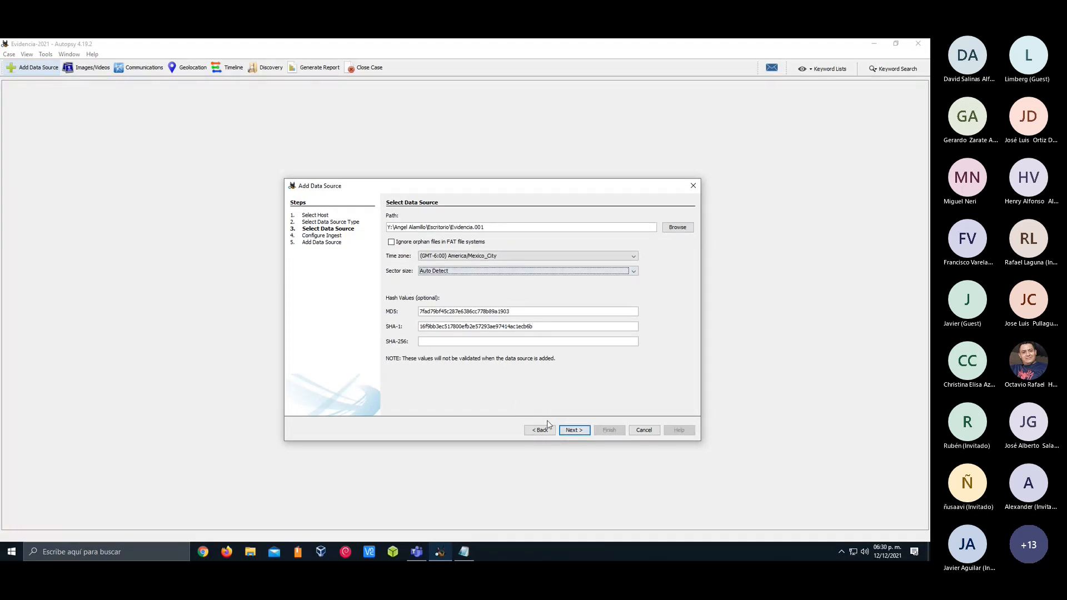
left_click(574, 430)
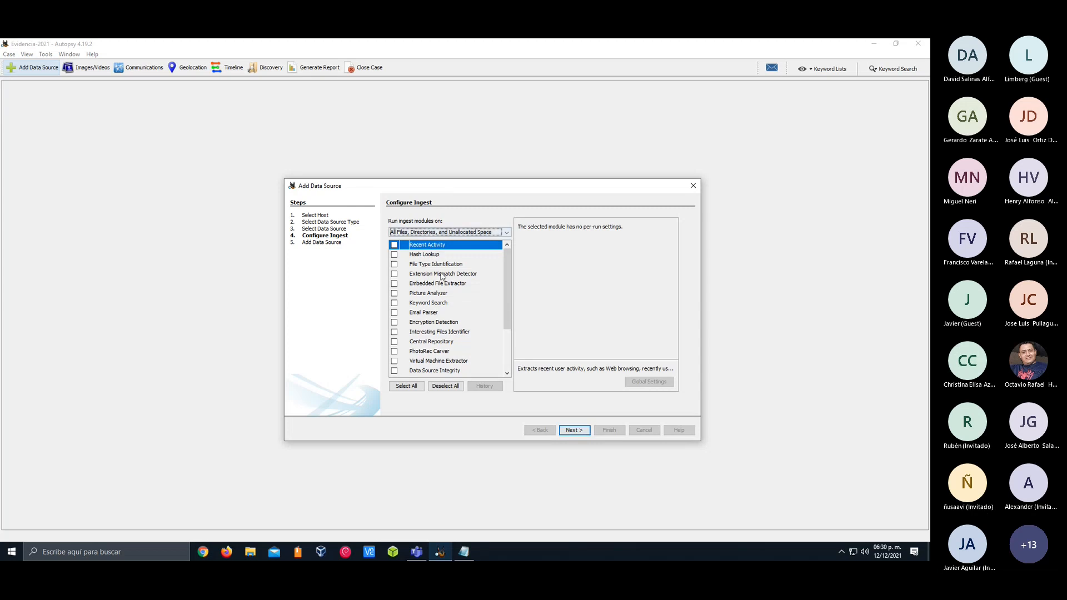
Examine the ingest scope options and the full list of available ingest modules
left_click(425, 233)
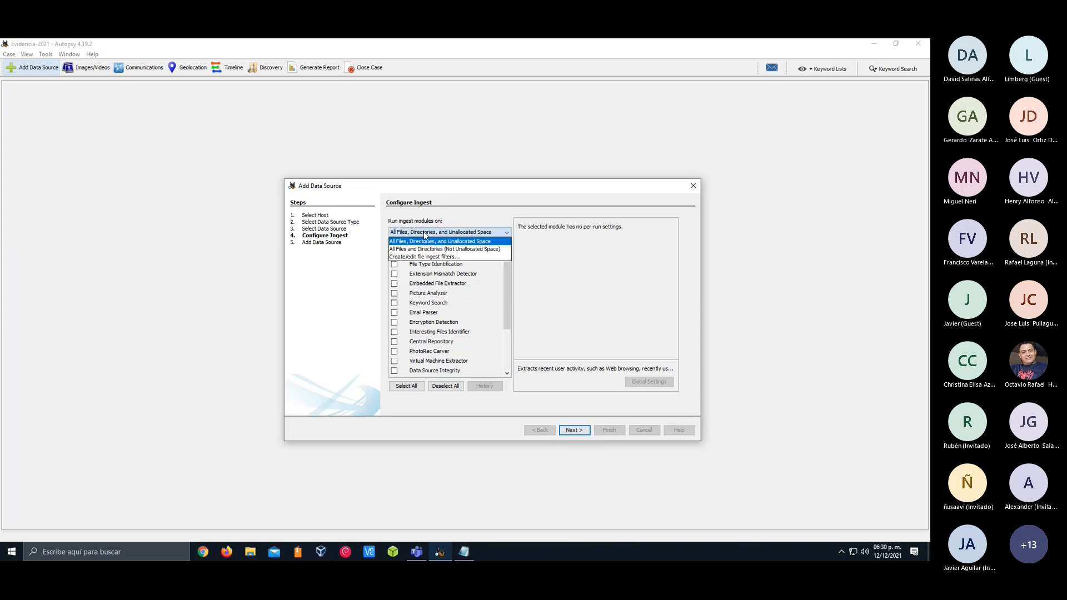
left_click(426, 235)
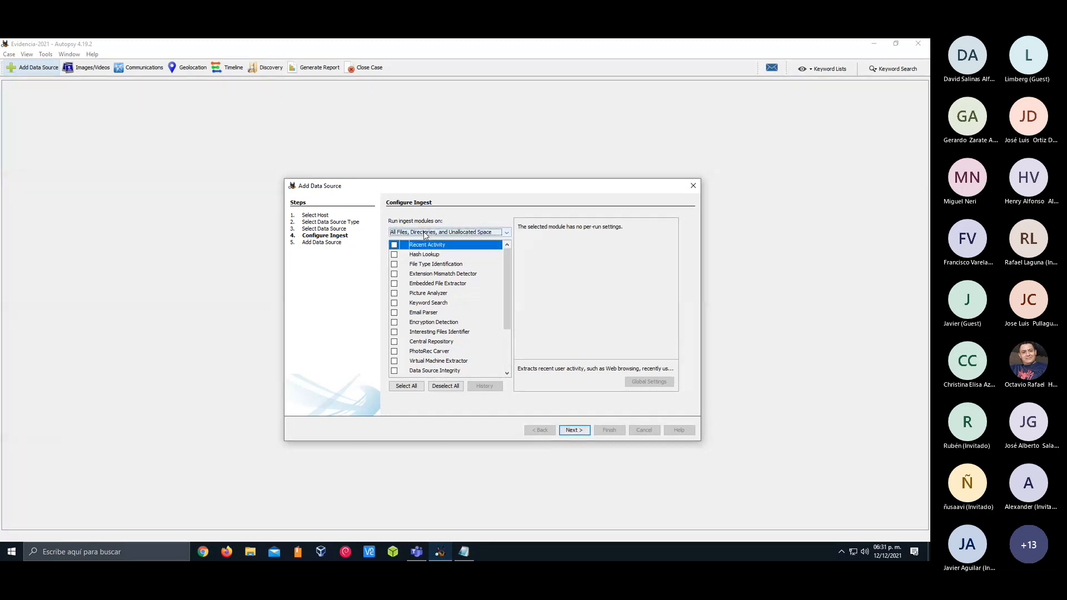
scroll(500, 314, "down", 3)
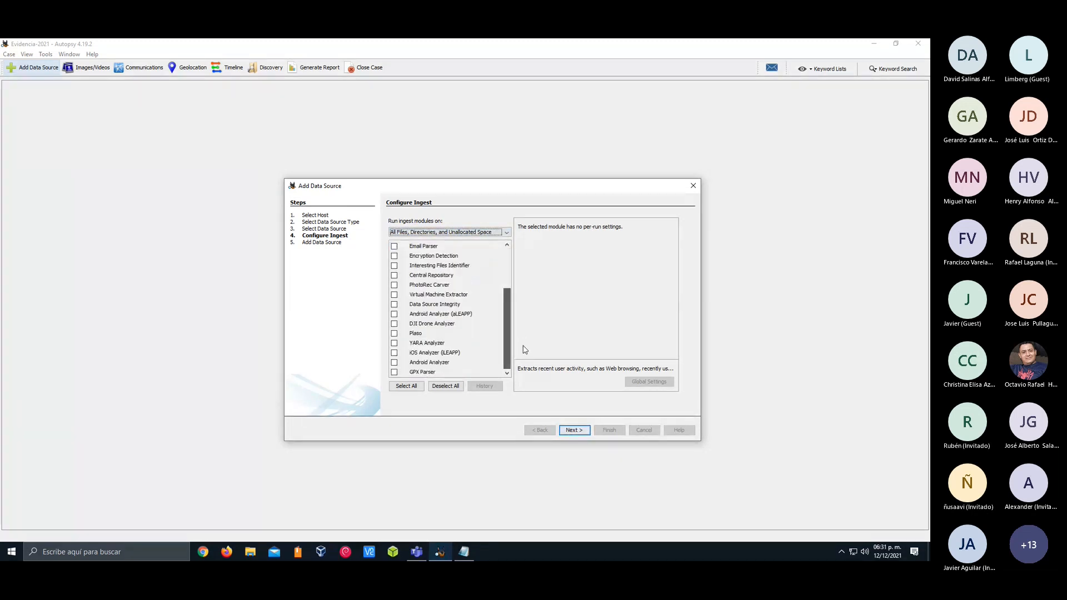
scroll(500, 315, "up", 3)
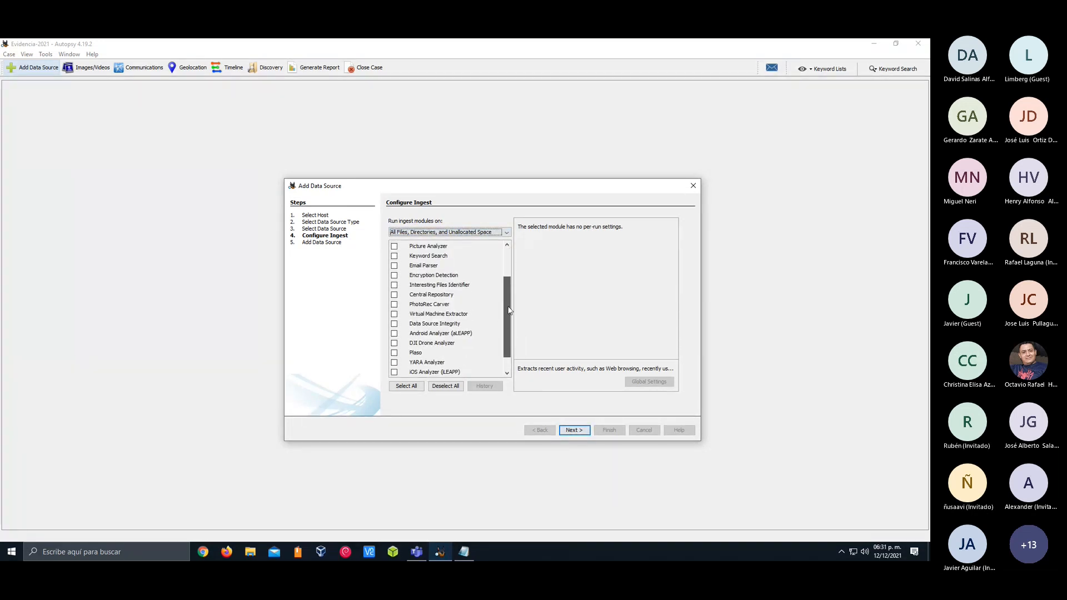
key("alt+Tab")
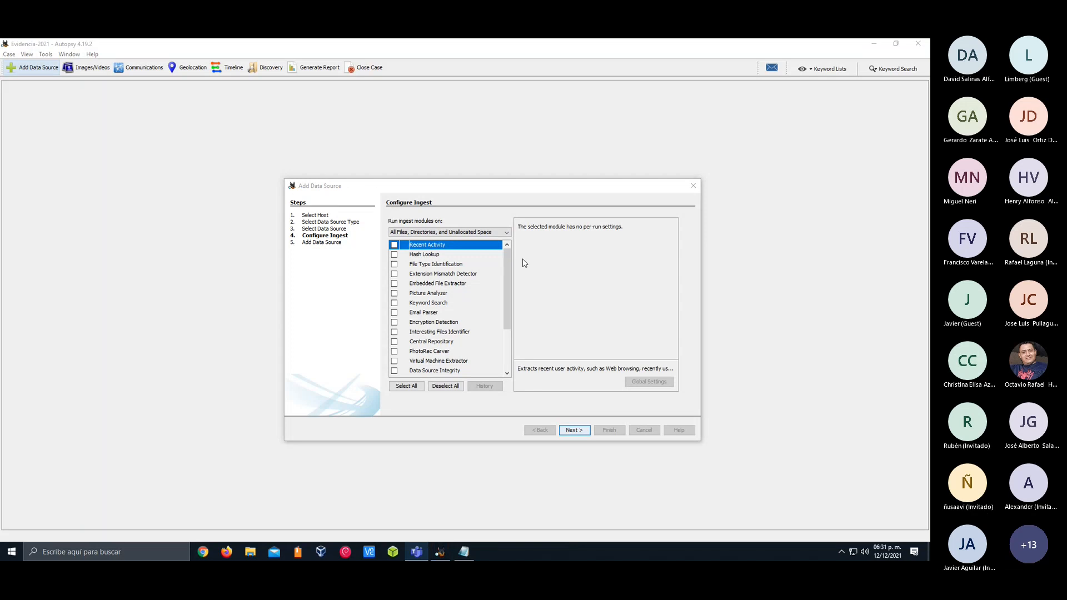
left_click_drag(508, 259, 508, 256)
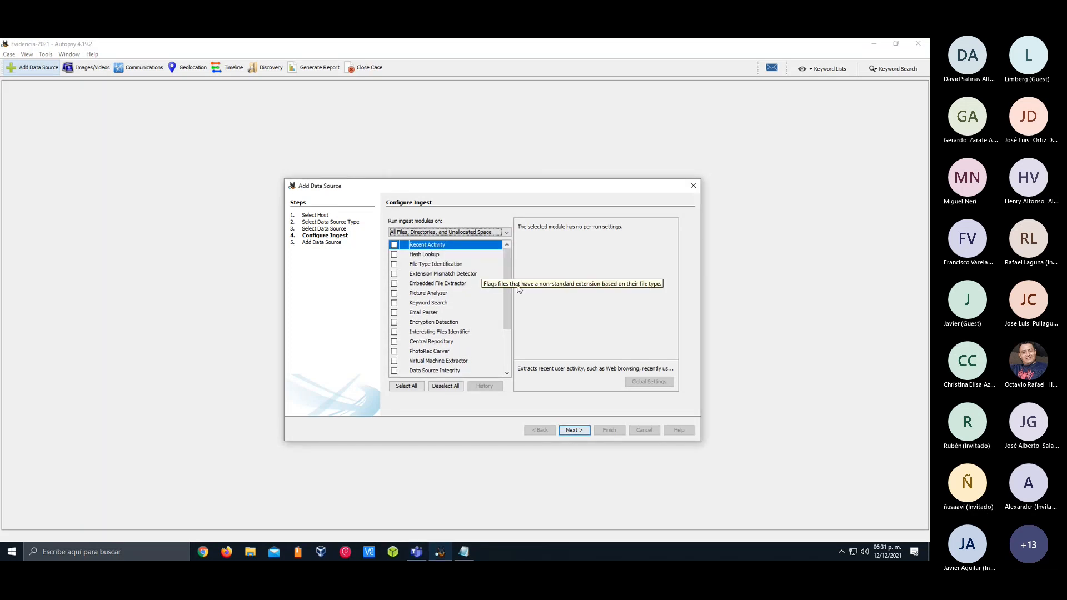
left_click_drag(507, 286, 509, 335)
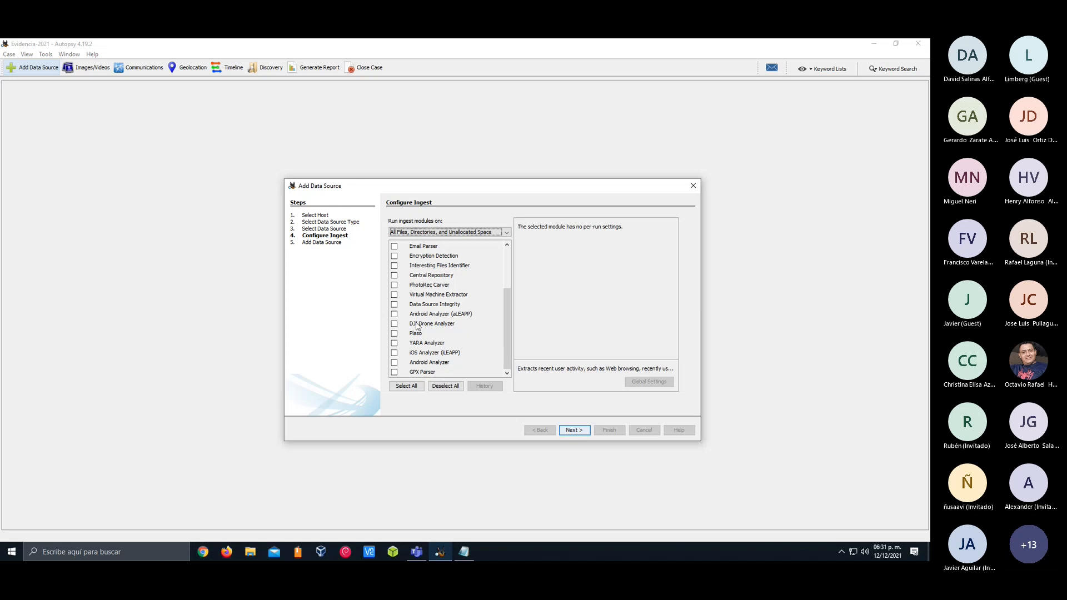
scroll(418, 326, "up", 3)
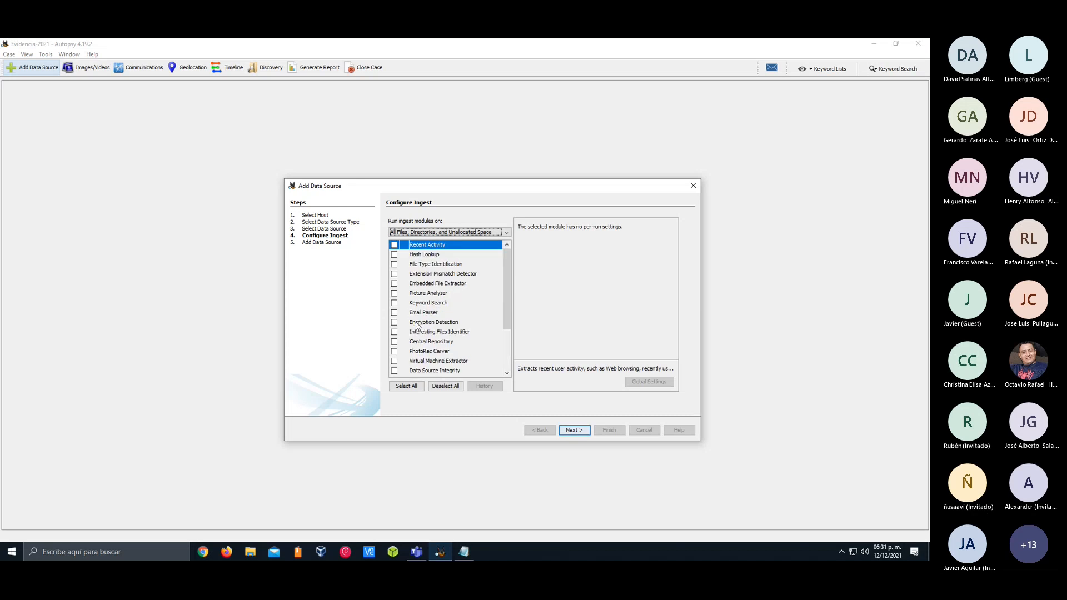
left_click(406, 386)
mouse_move(506, 295)
left_mouse_down()
mouse_move(513, 418)
mouse_move(505, 289)
left_mouse_up()
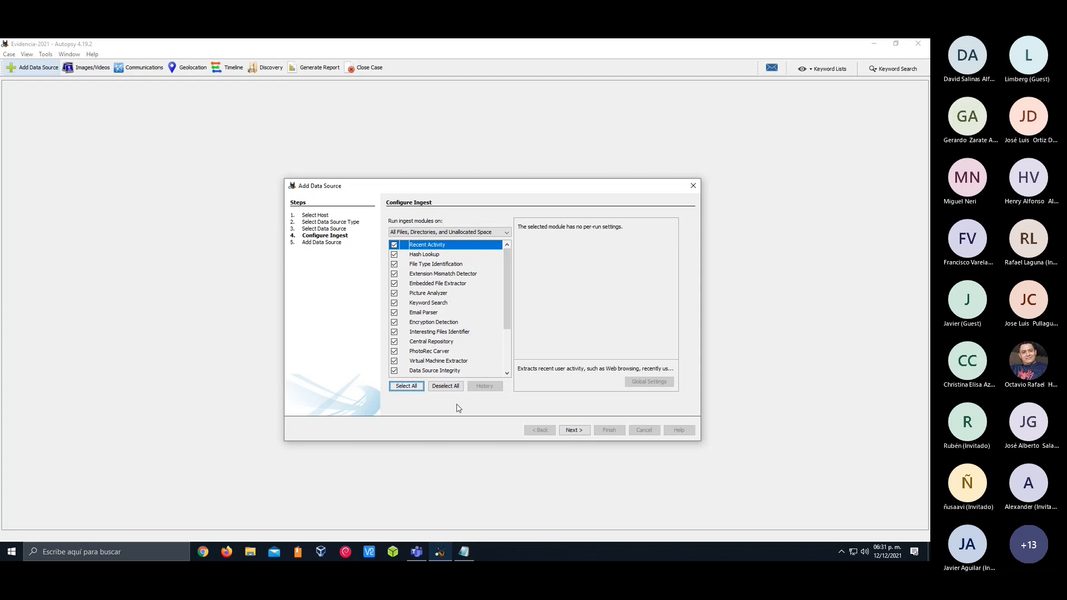
left_click(445, 386)
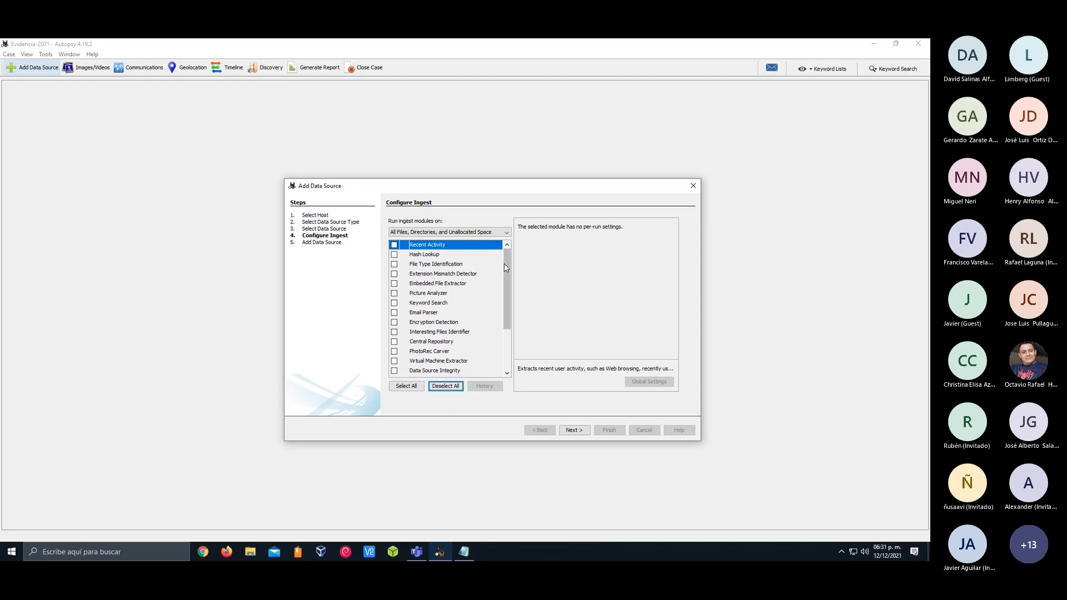
Add the Evidencia.001 data source to the case with no ingest modules enabled
mouse_move(506, 260)
left_mouse_down()
mouse_move(505, 292)
mouse_move(503, 256)
left_mouse_up()
left_click(574, 431)
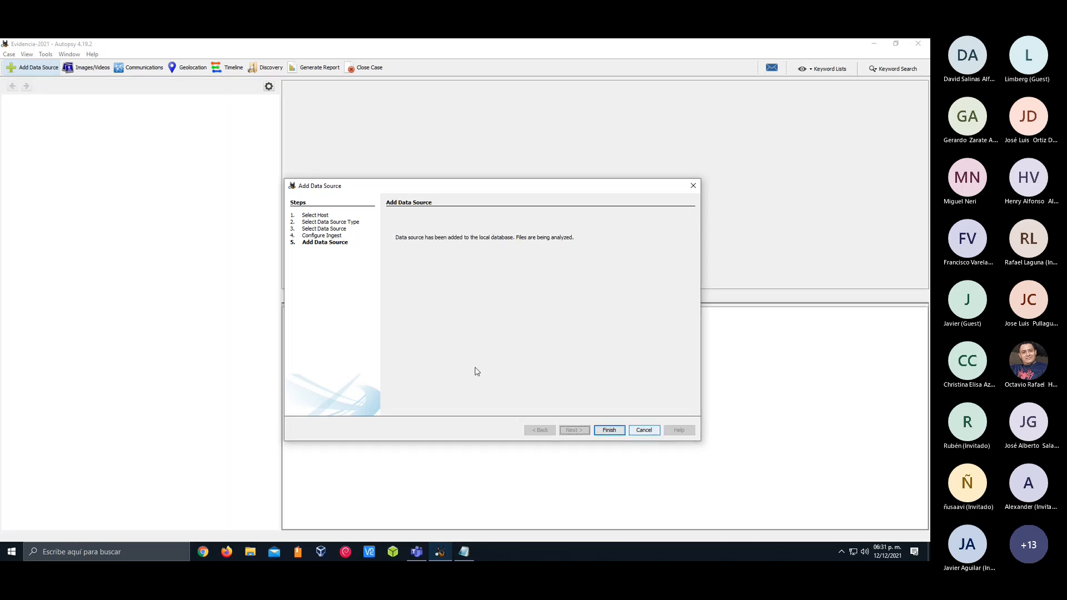
Finish the Add Data Source wizard to return to the case with the Evidencia.001 image
left_click(603, 431)
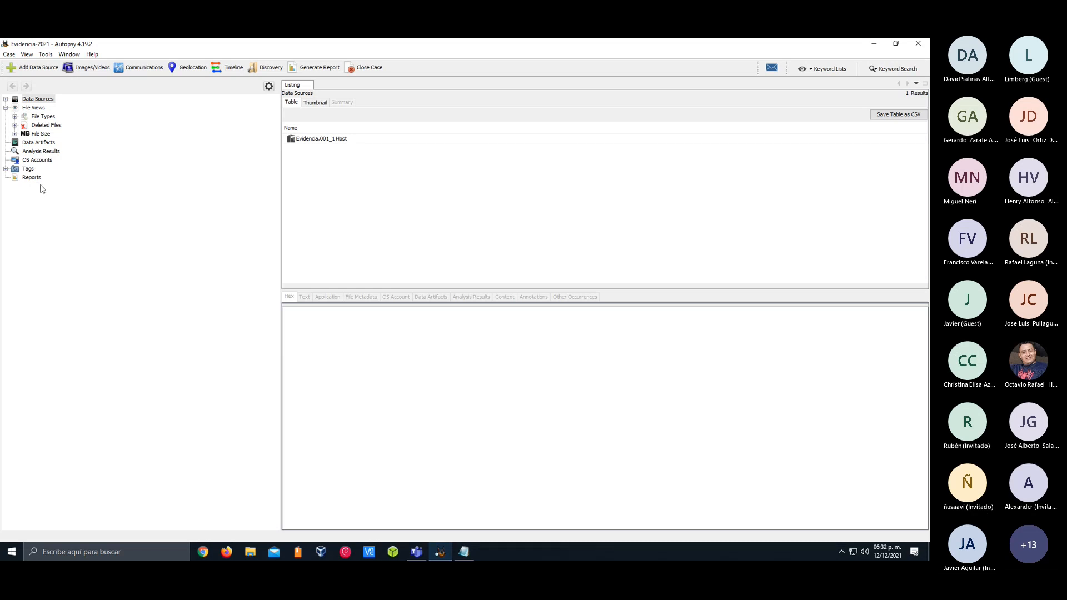
Examine the Application, View, Ingest, General and Custom Web Categories settings in the program options, leaving them without changes
left_click(46, 54)
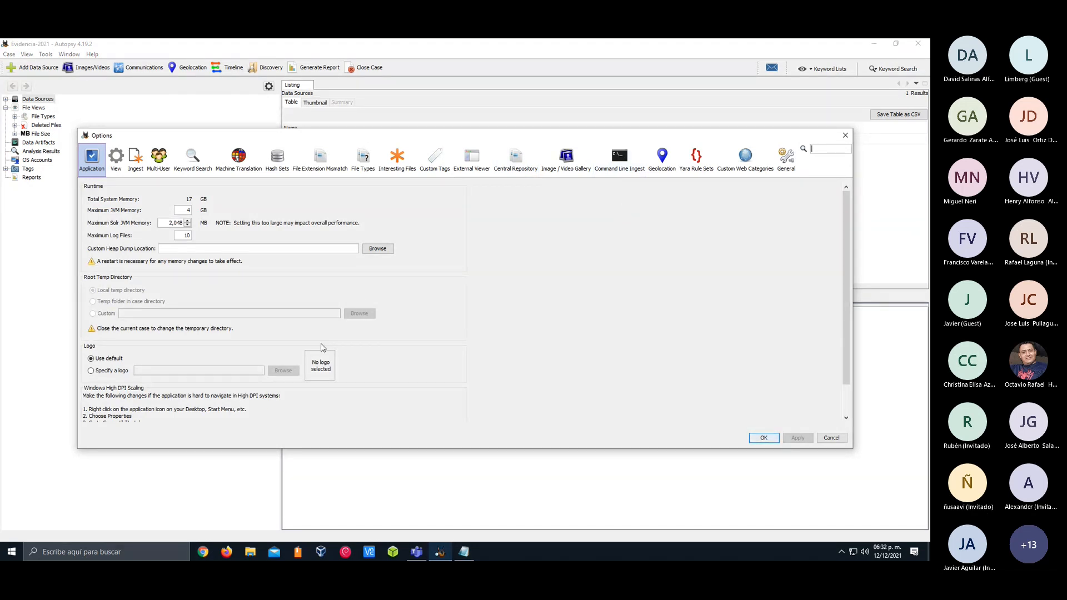
scroll(842, 304, "down", 3)
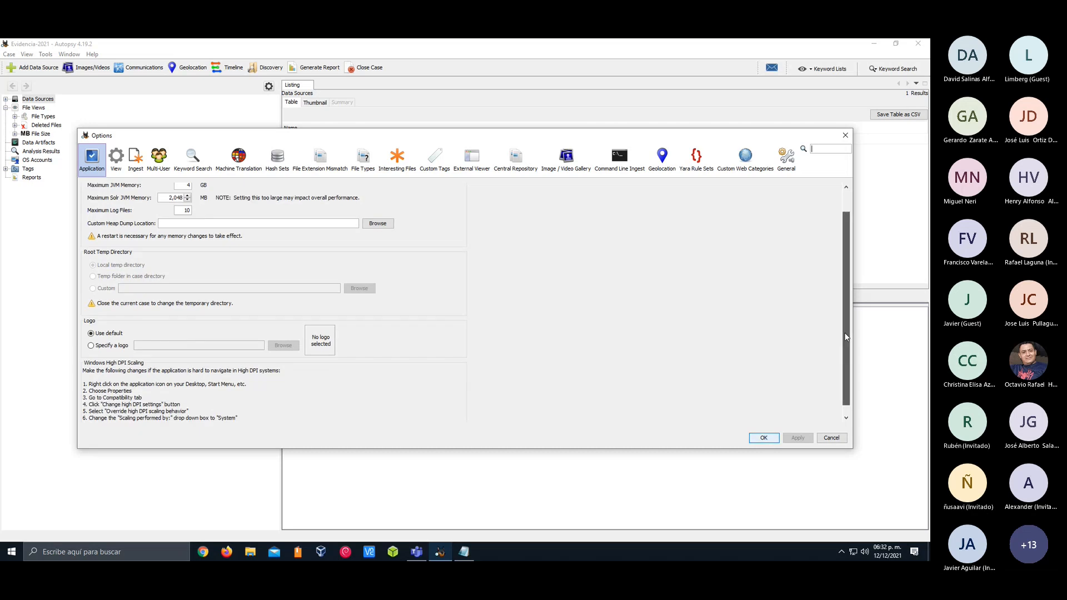
scroll(842, 355, "up", 3)
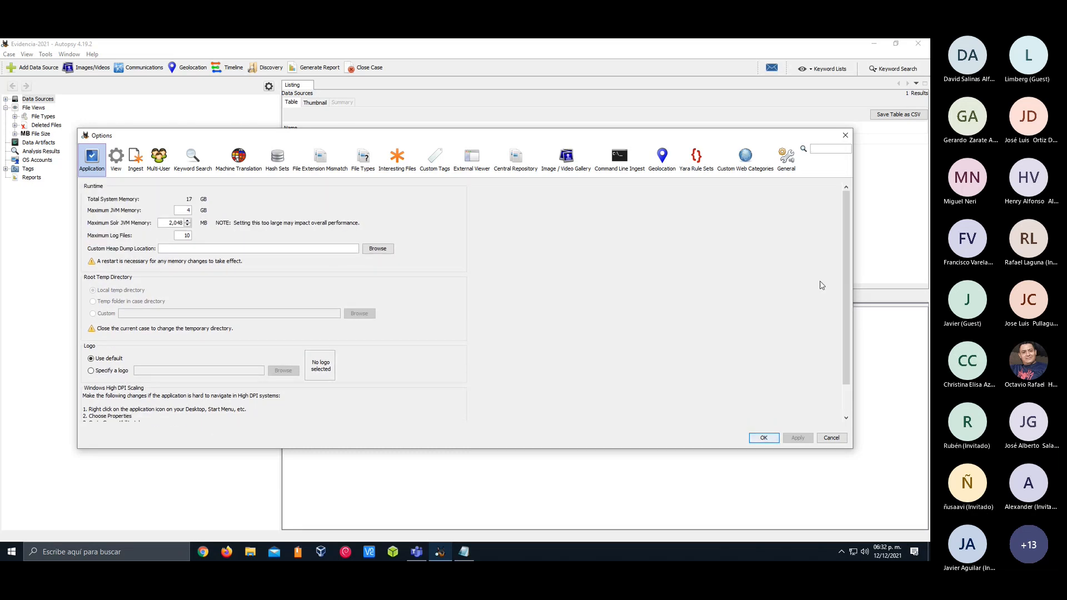
left_click(115, 159)
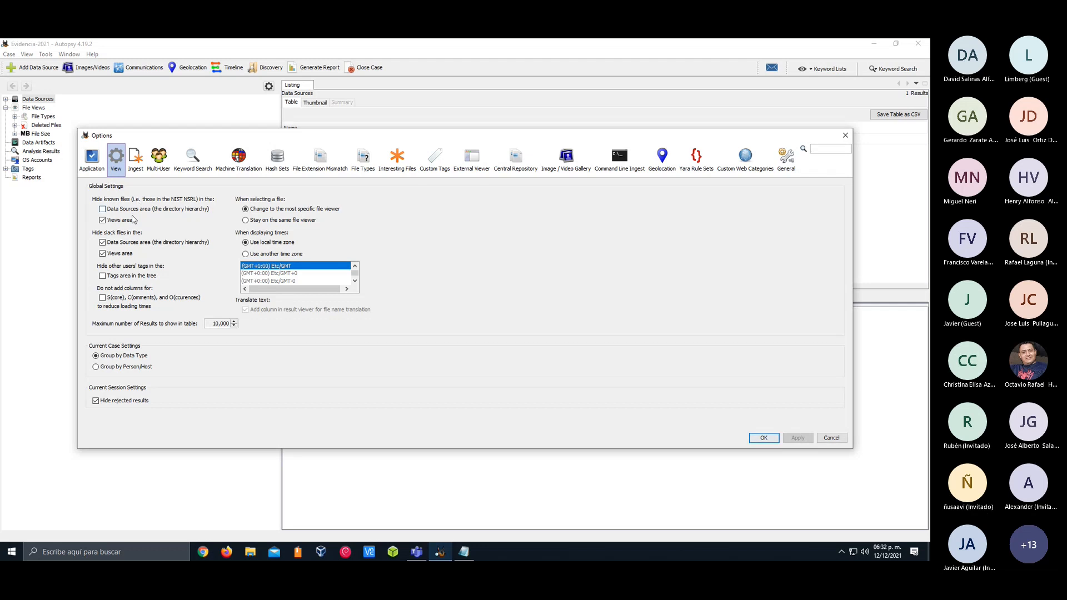
left_click(135, 158)
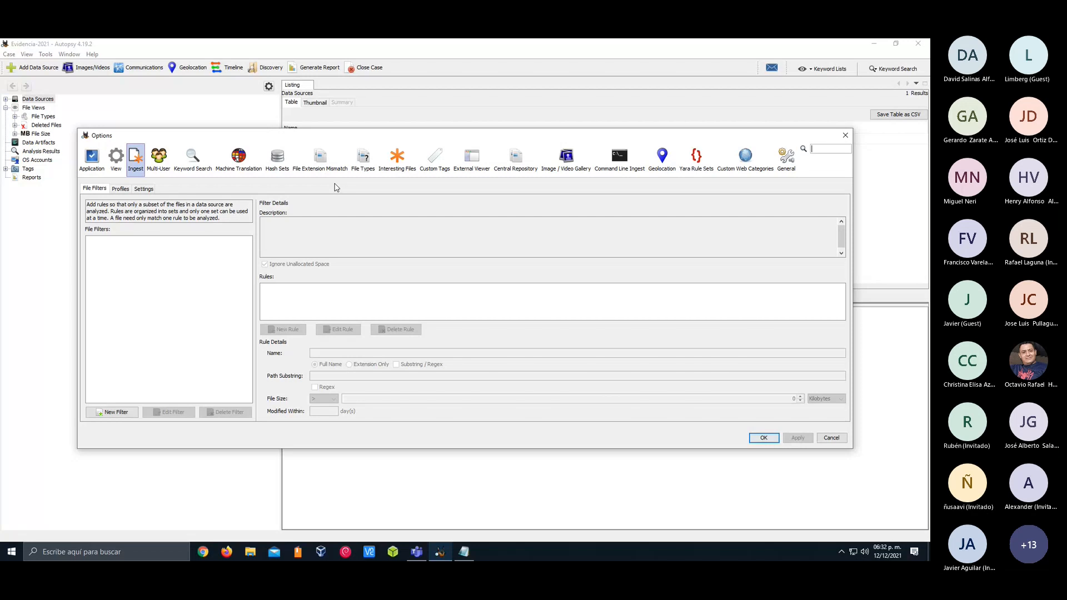
left_click(786, 159)
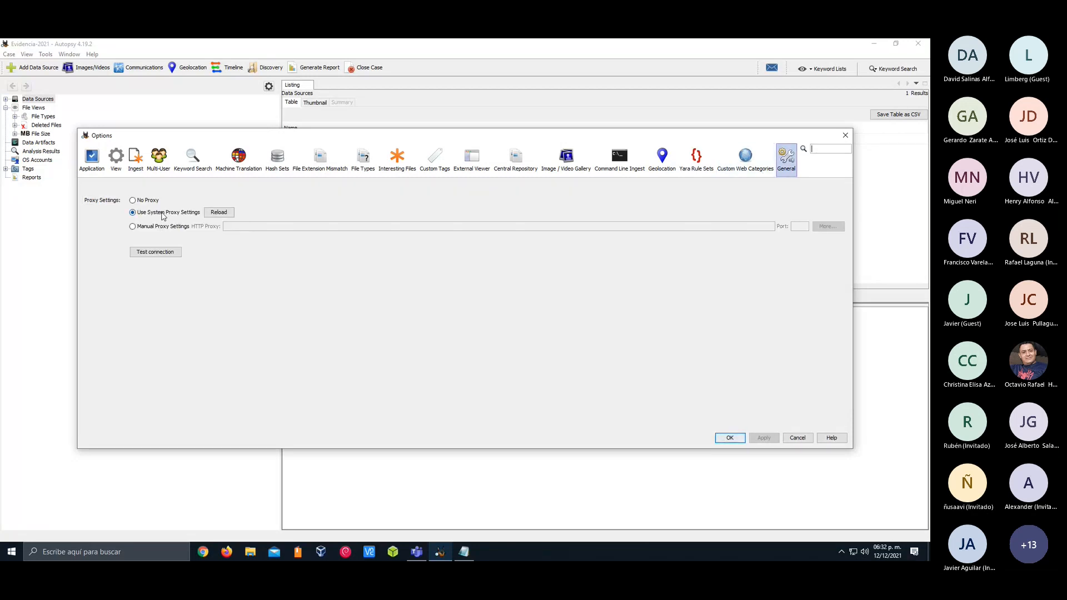
left_click(744, 162)
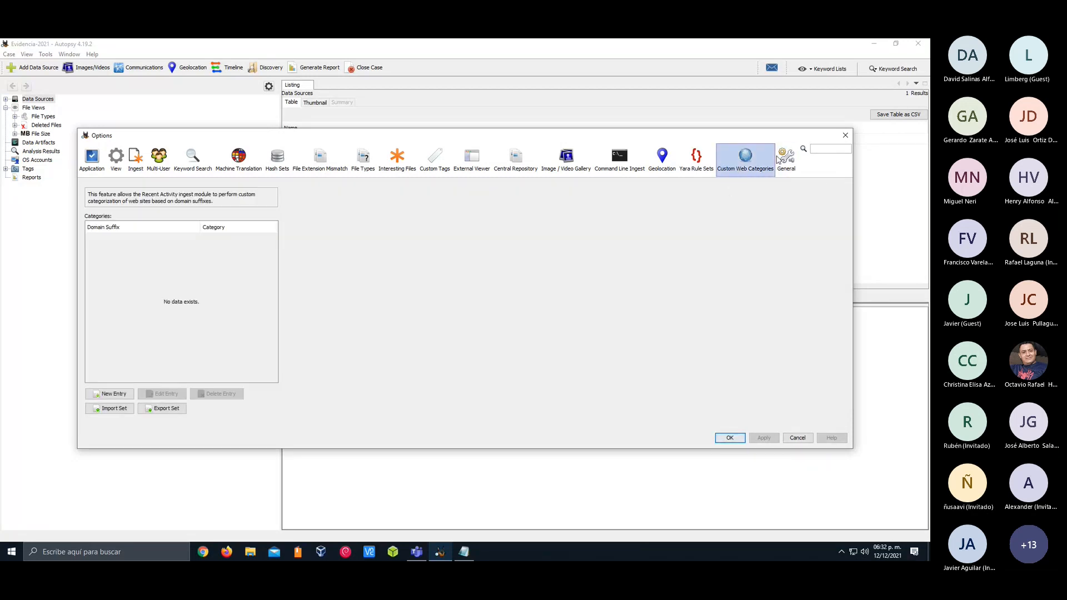
left_click(846, 136)
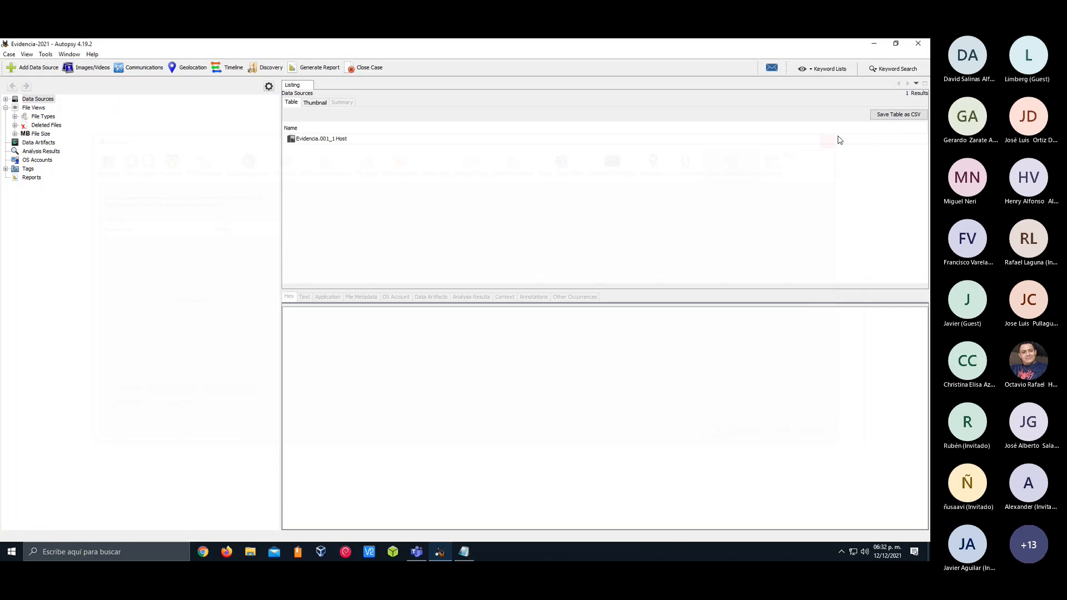
left_click(46, 54)
left_click(45, 56)
left_click(11, 552)
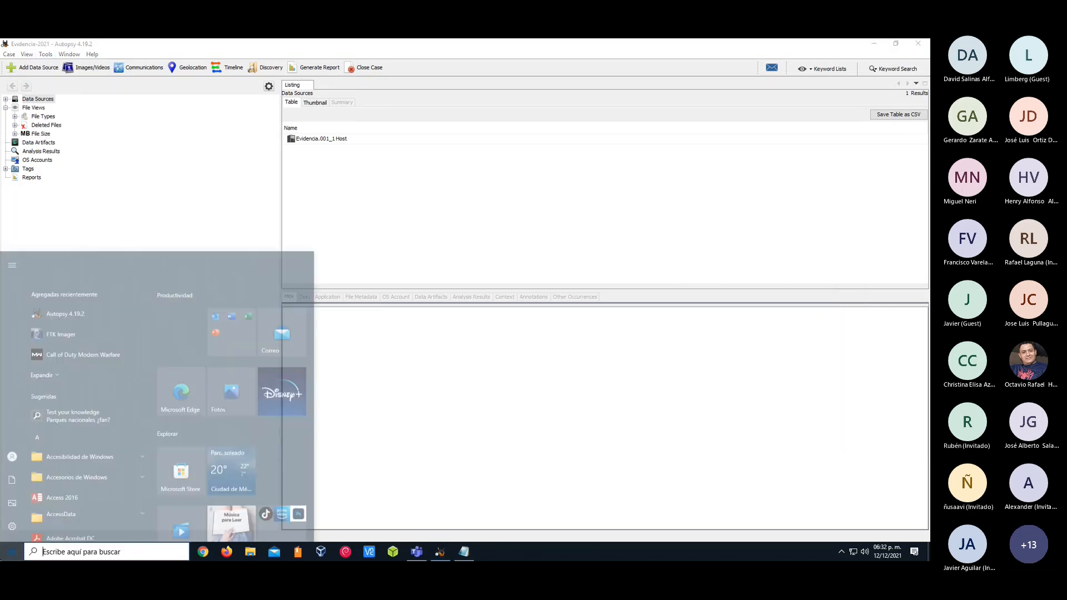
type("lupa")
key("Return")
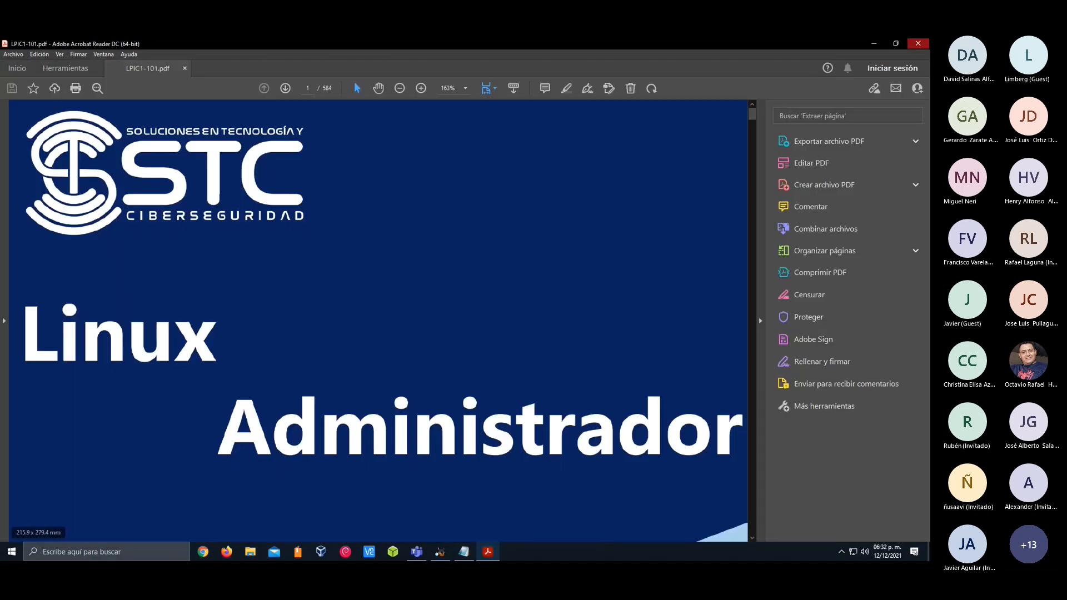
left_click(918, 43)
Launch the Windows Magnifier (Lupa) to enlarge the screen and move its control window below the case tree
key("super")
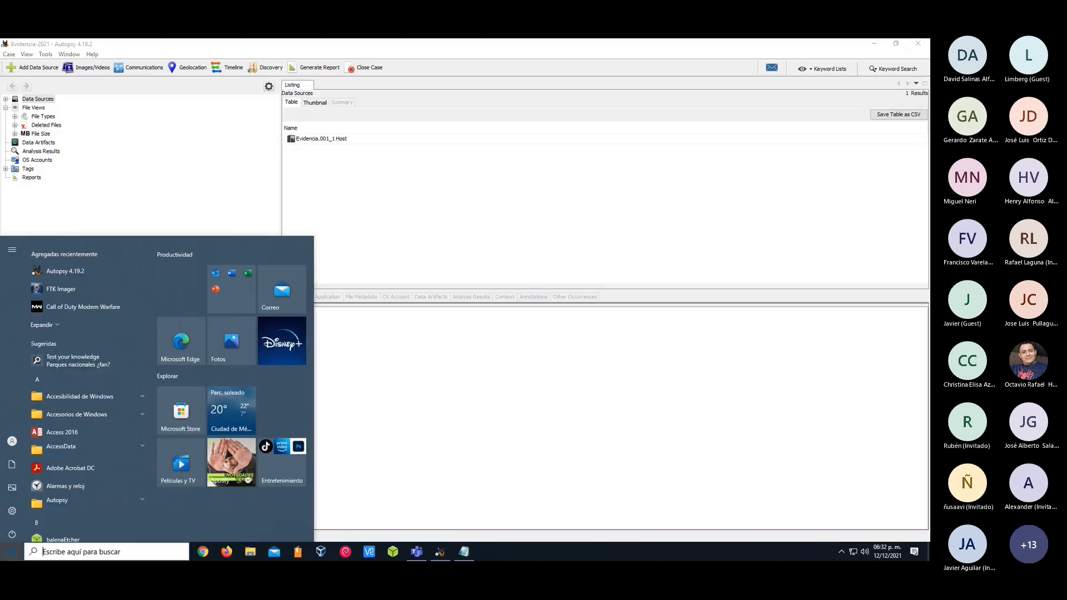
type("lup")
key("Return")
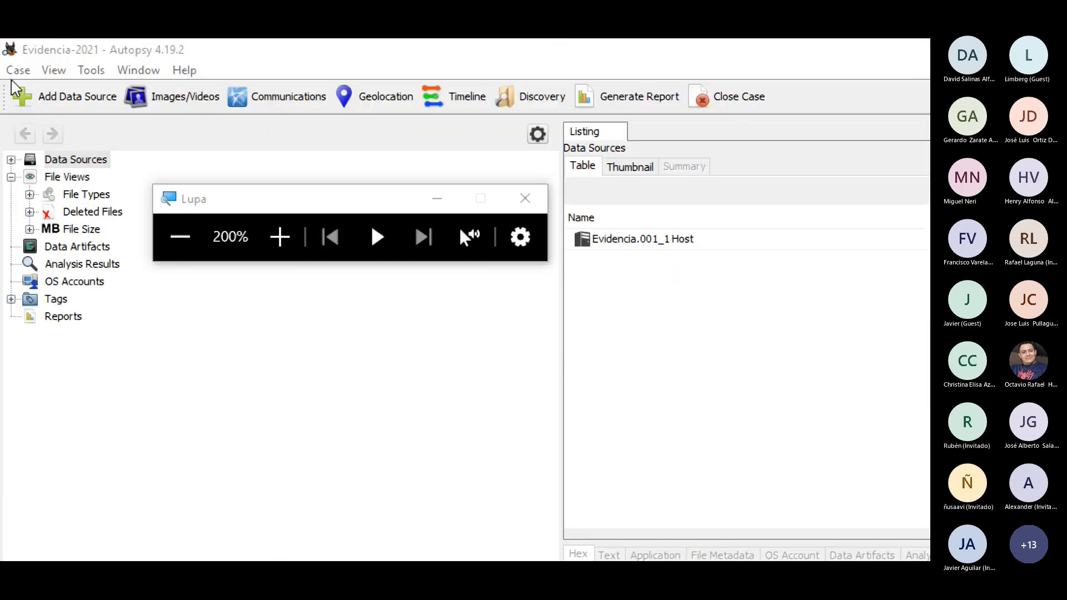
left_click_drag(273, 199, 288, 342)
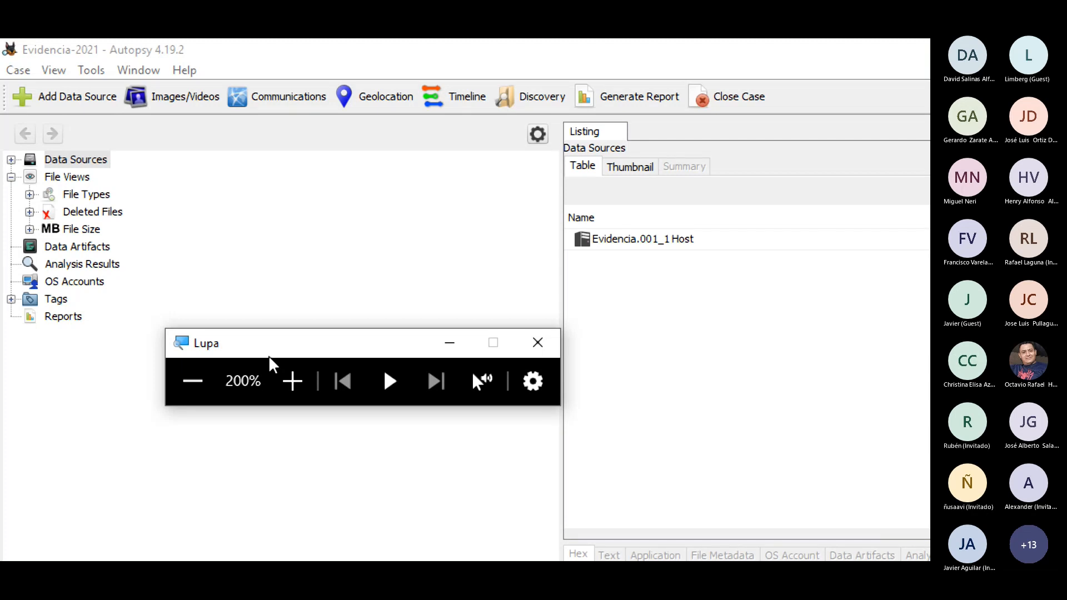
Expand the data sources down to the Evidencia.001 image and list its volumes, moving the Lupa window clear of the tree
left_click_drag(272, 348, 353, 340)
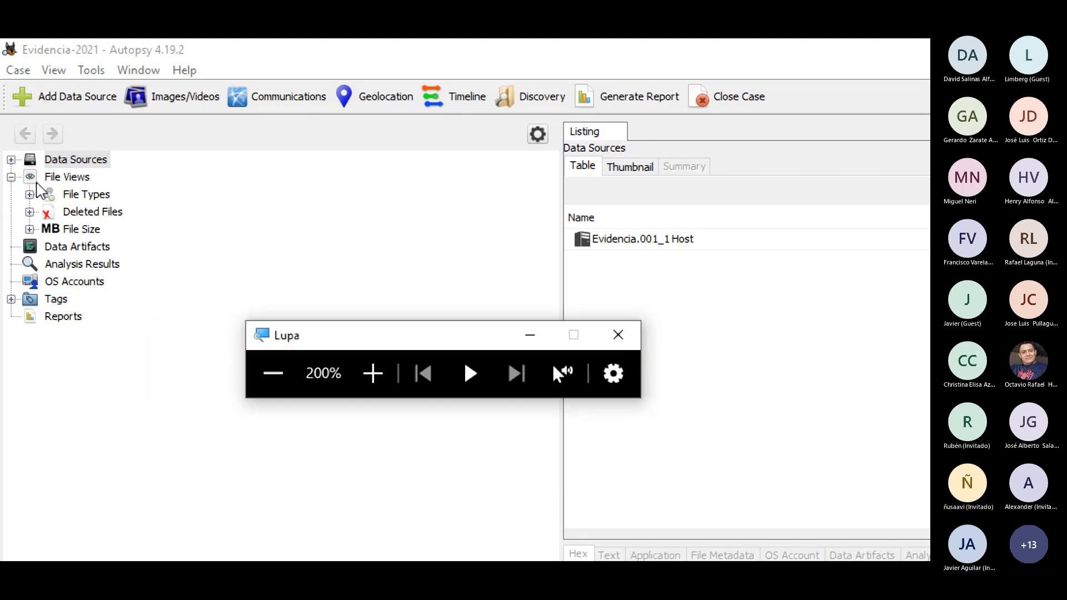
left_click(11, 160)
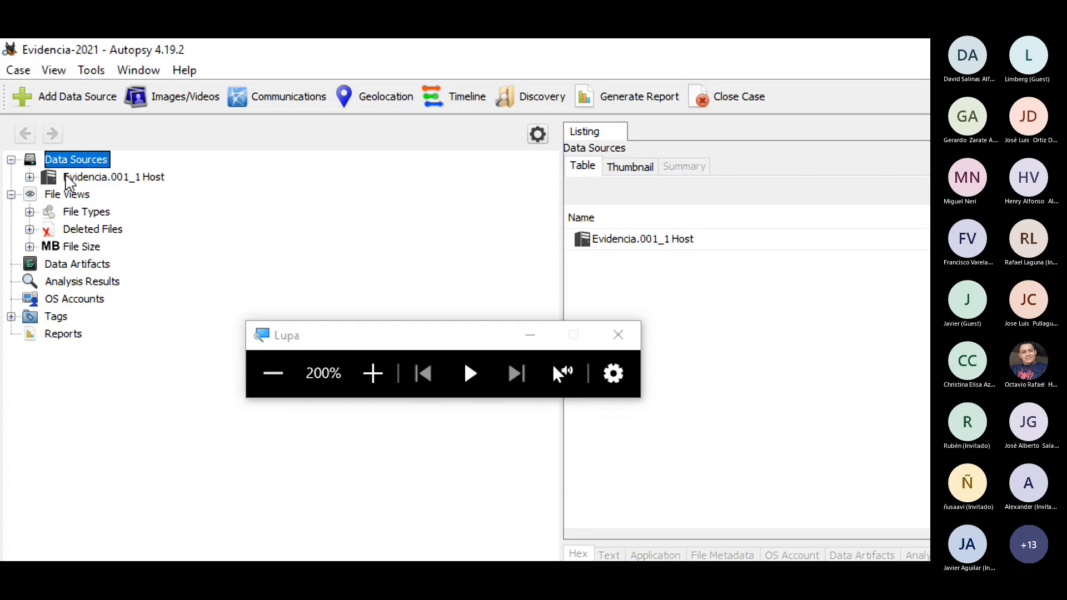
left_click(136, 178)
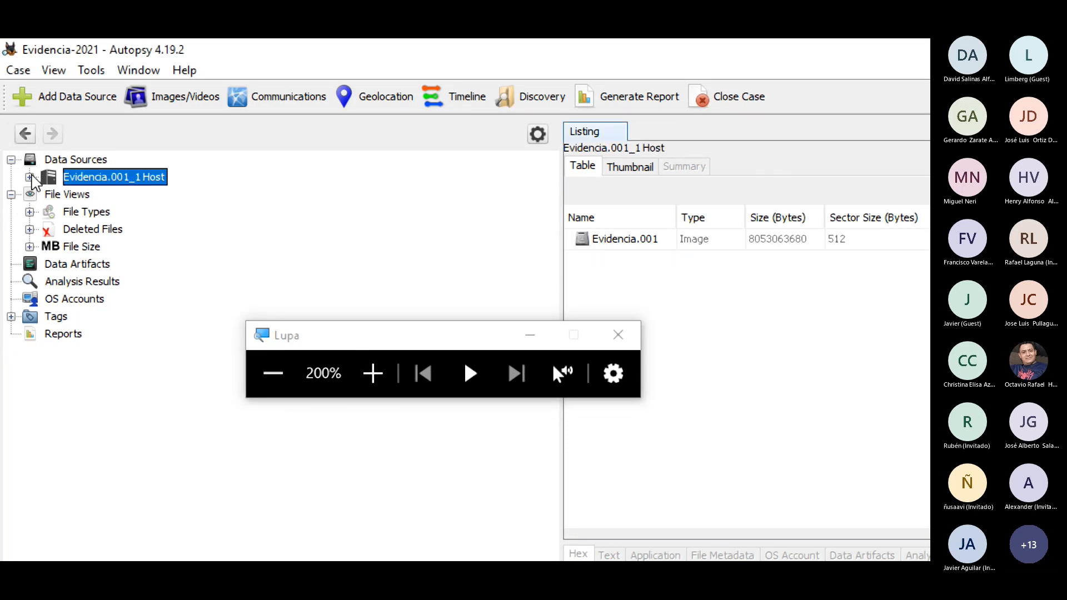
left_click(29, 177)
left_click(113, 195)
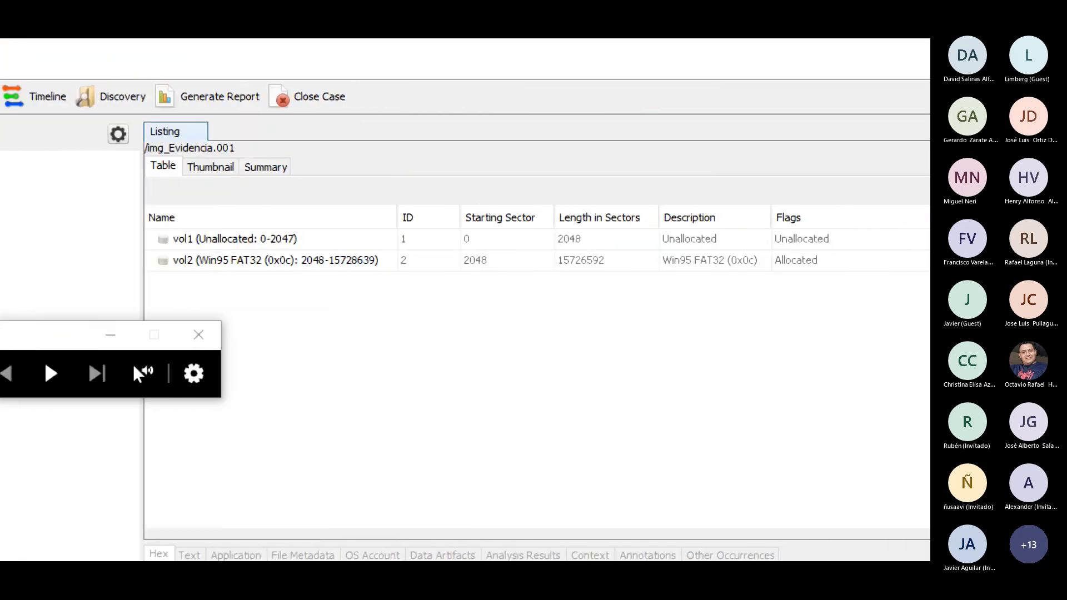
Compare the vol1 (Unallocated) and vol2 (Win95 FAT32) entries in the Evidencia.001 volume listing
left_click(181, 240)
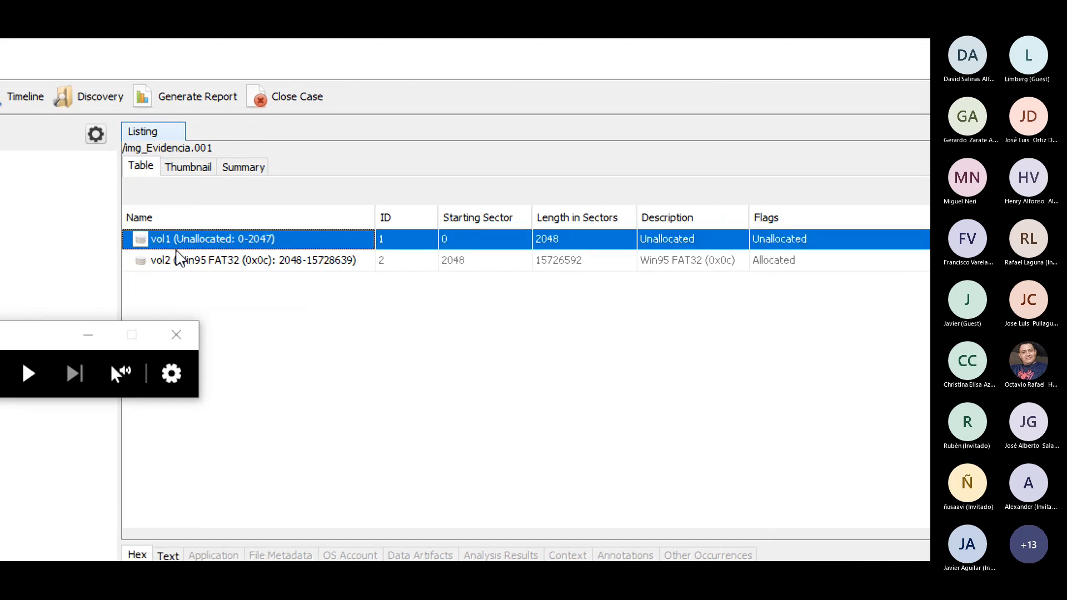
left_click(189, 265)
left_click(196, 250)
left_click(199, 268)
left_click(209, 252)
left_click(214, 262)
left_click(213, 240)
left_click(215, 262)
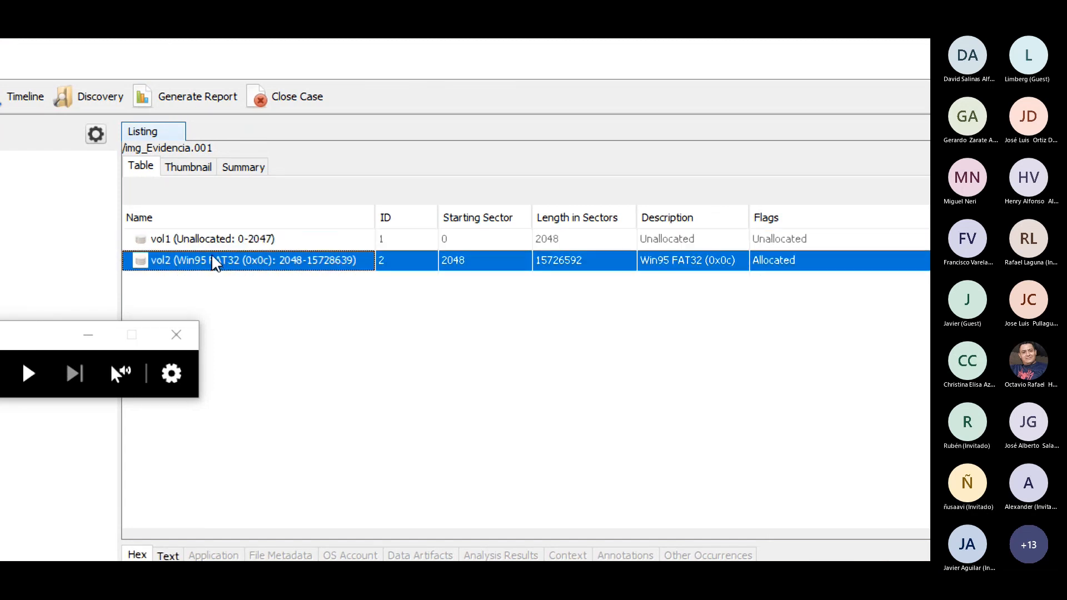
Expand Evidencia.001 in the tree, list the contents of vol1, and expand vol2 to its folders, selecting the C folder
left_click(48, 195)
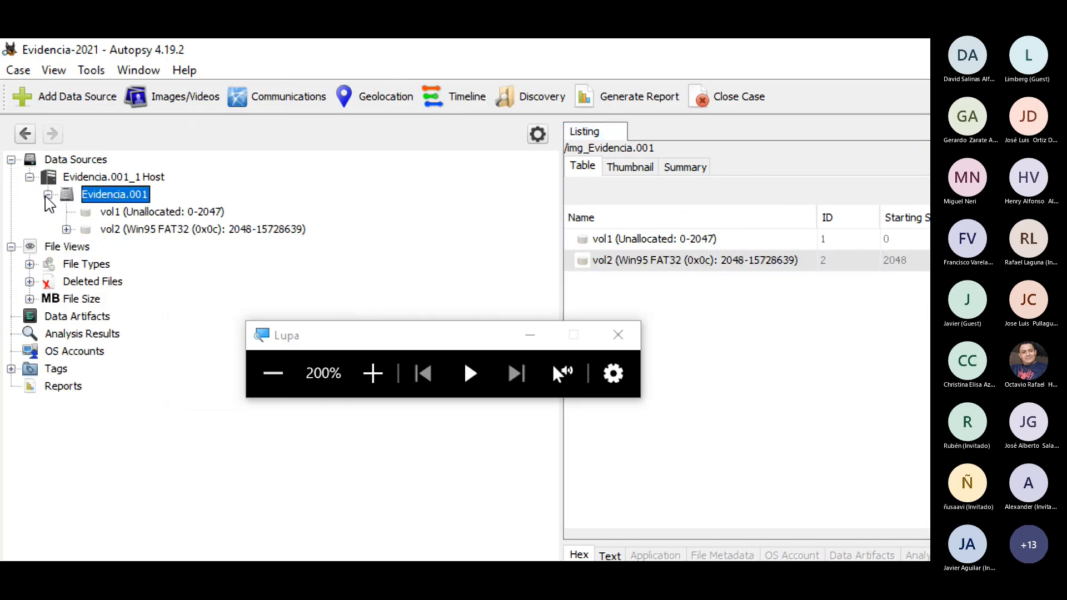
left_click(118, 213)
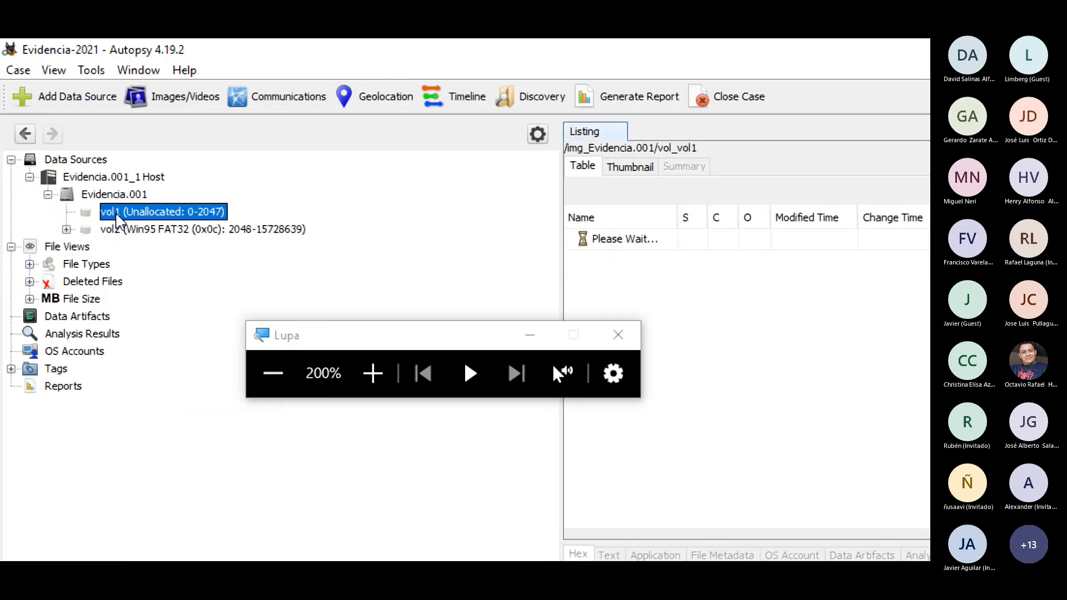
left_click(66, 229)
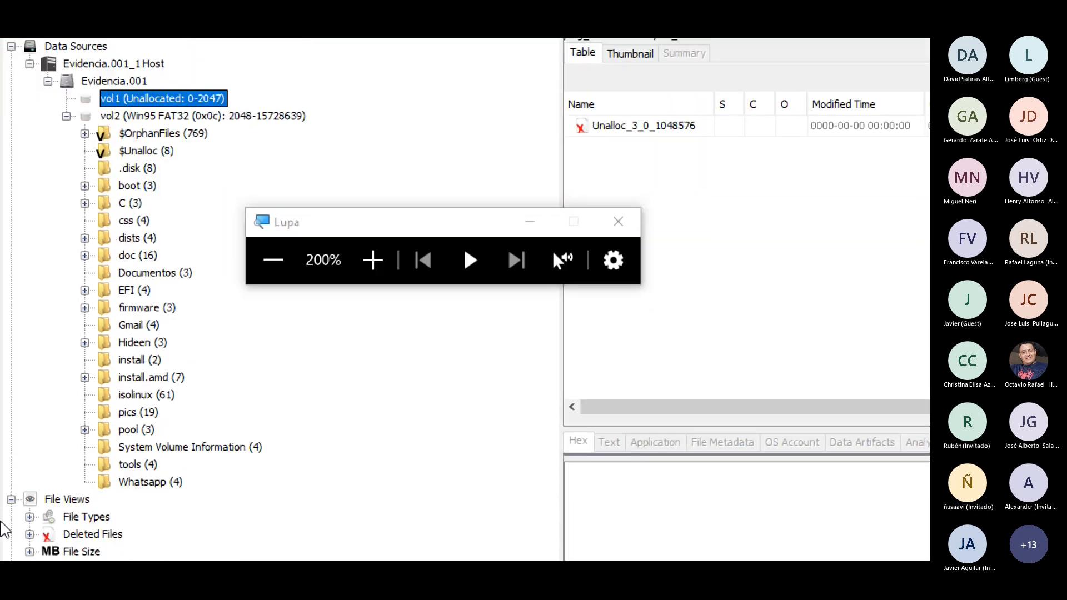
left_click(129, 201)
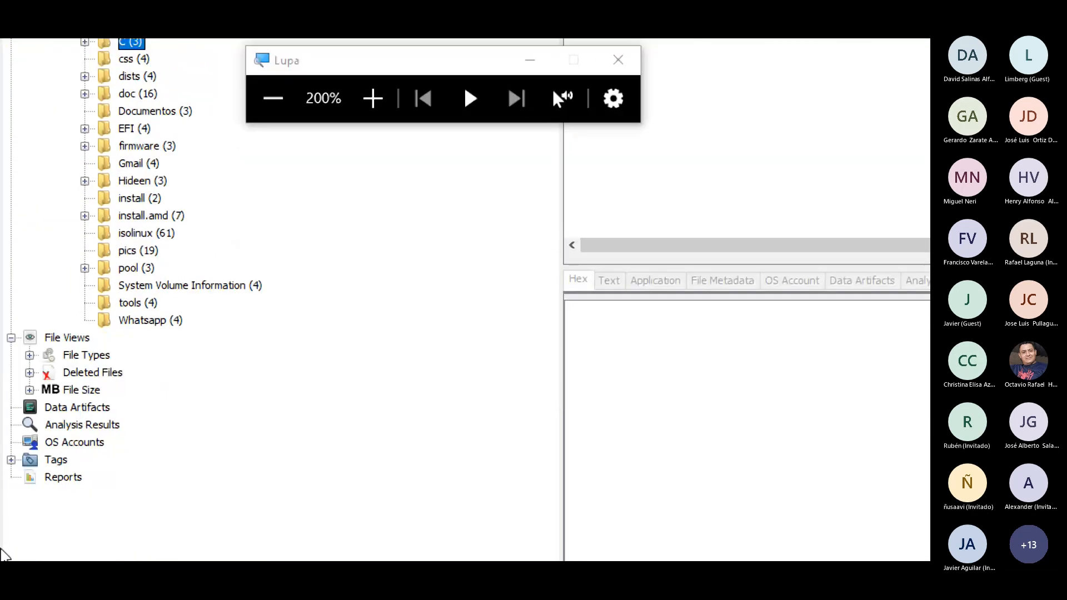
Expand the File Types branch under File Views down to its By Extension categories
left_click(72, 231)
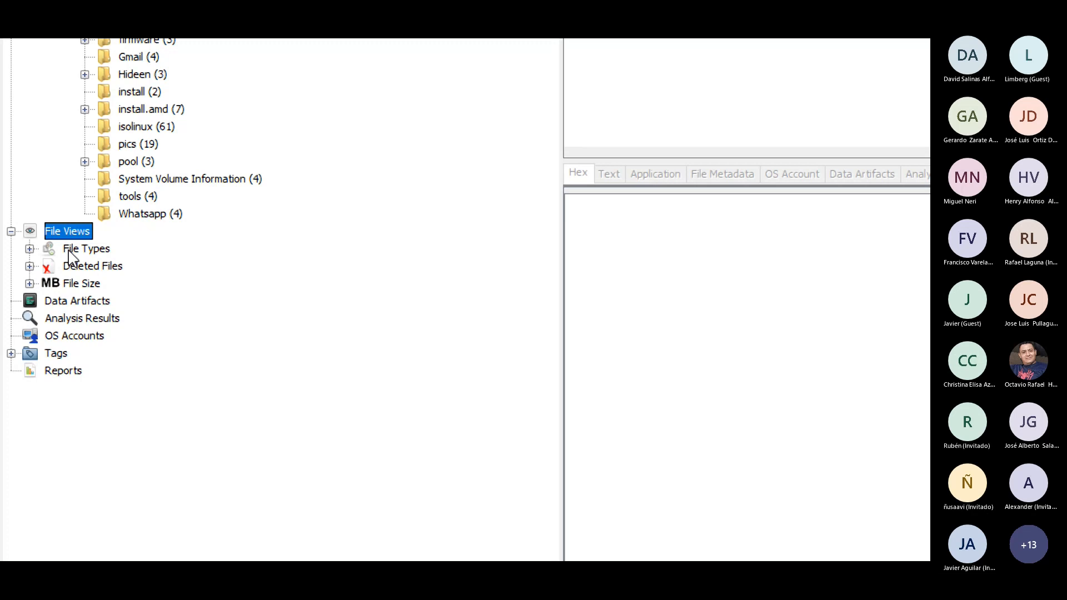
left_click(69, 251)
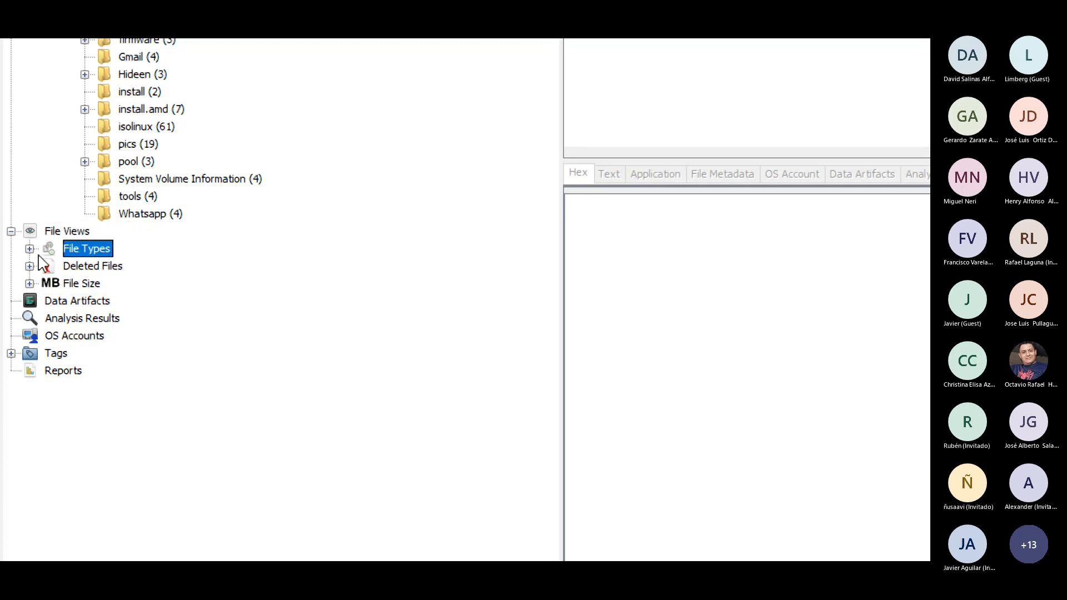
left_click(30, 248)
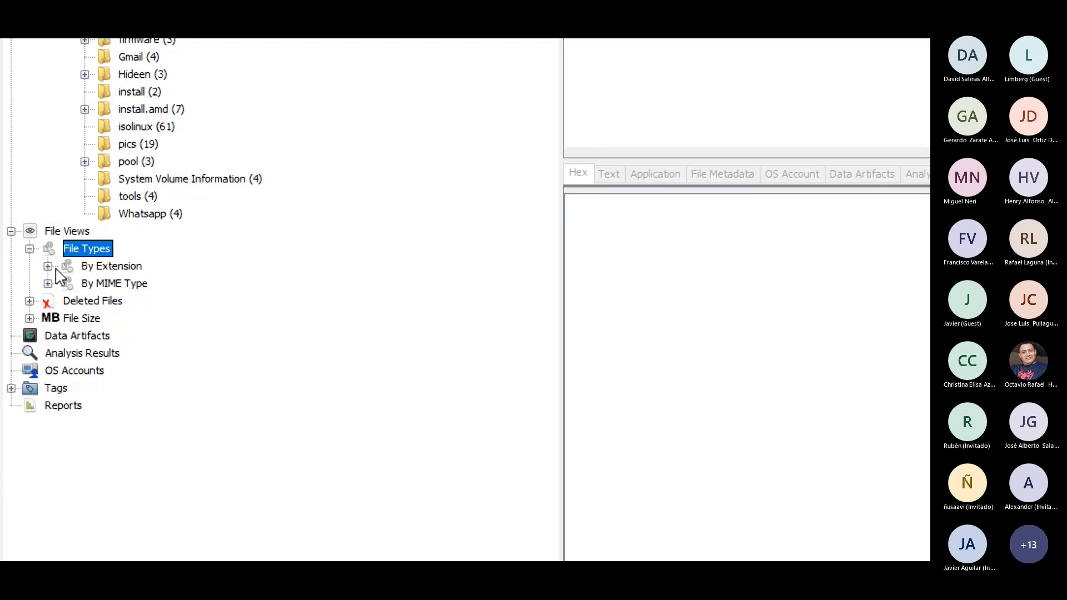
left_click(48, 266)
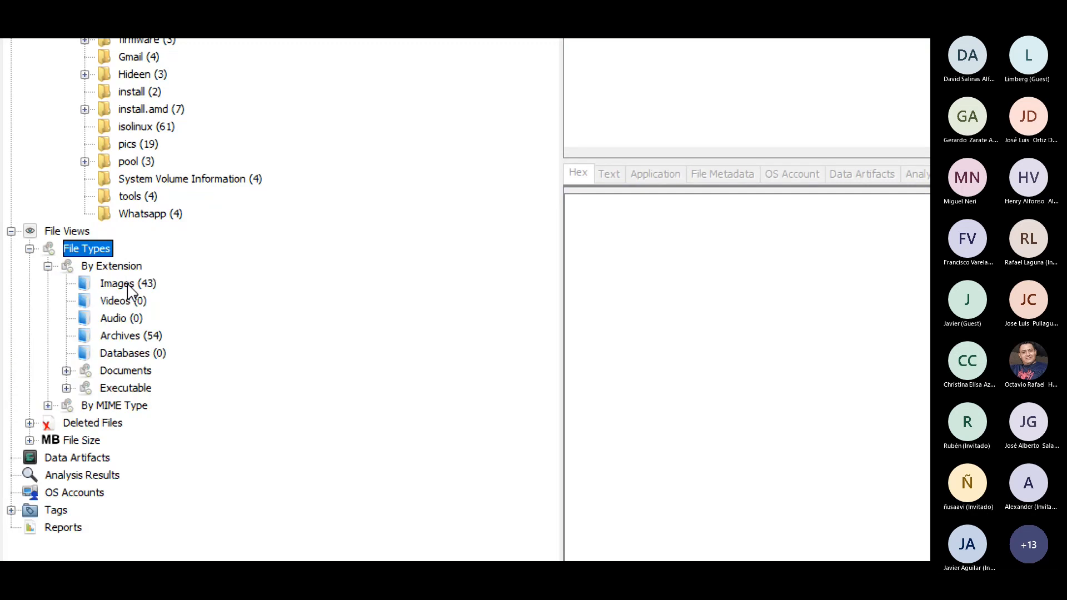
Review the Images, Videos, Audio, Archives and Databases categories in the By Extension branch
left_click(128, 285)
left_click(133, 304)
left_click(135, 319)
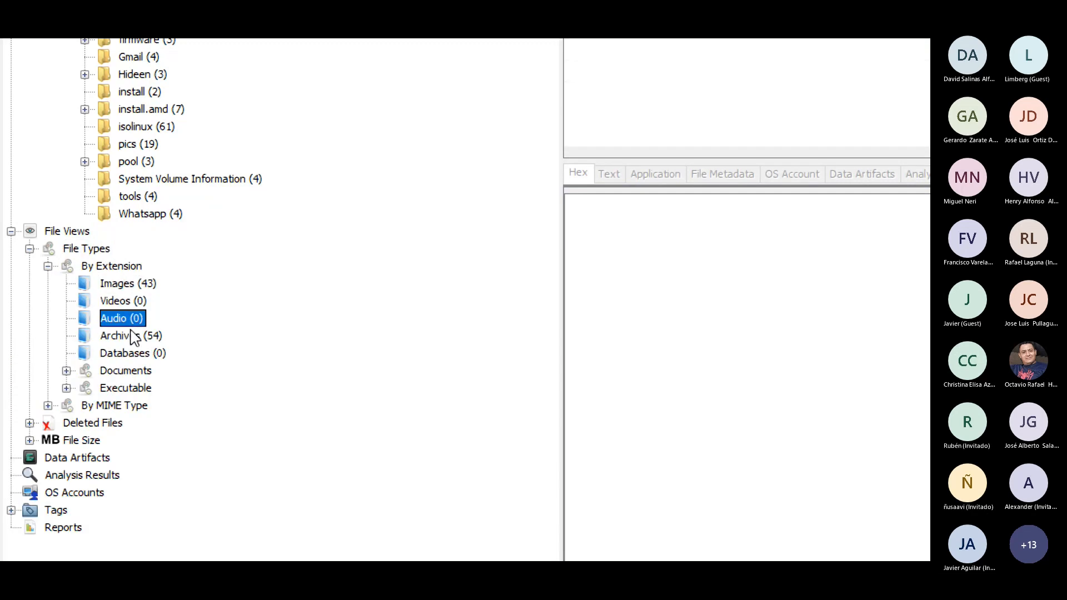
left_click(132, 337)
left_click(129, 354)
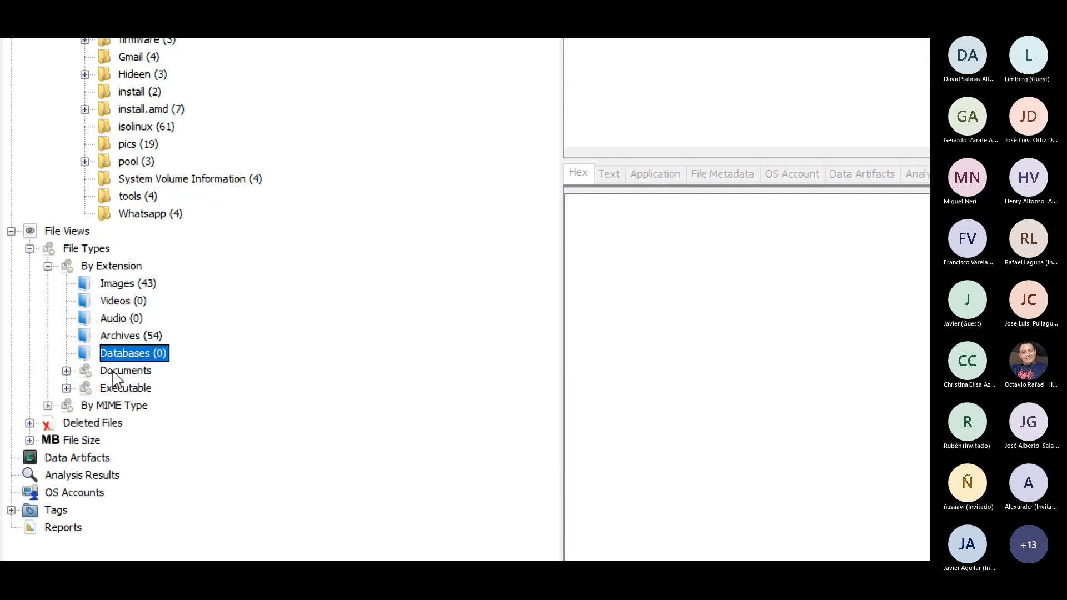
Expand the Executable extension category and the Deleted Files view in the case tree
left_click(67, 389)
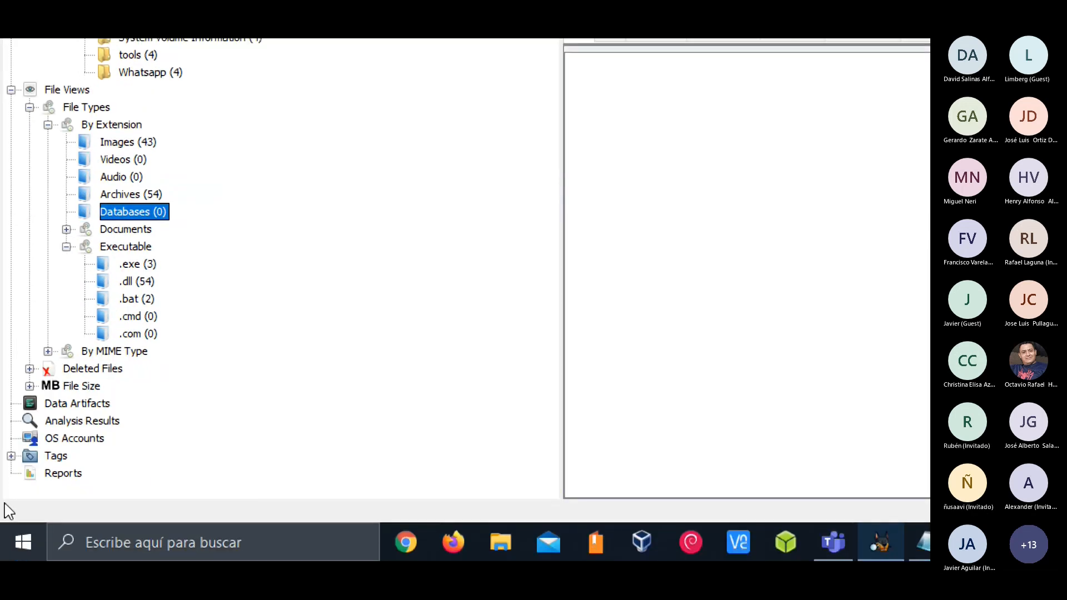
left_click(80, 370)
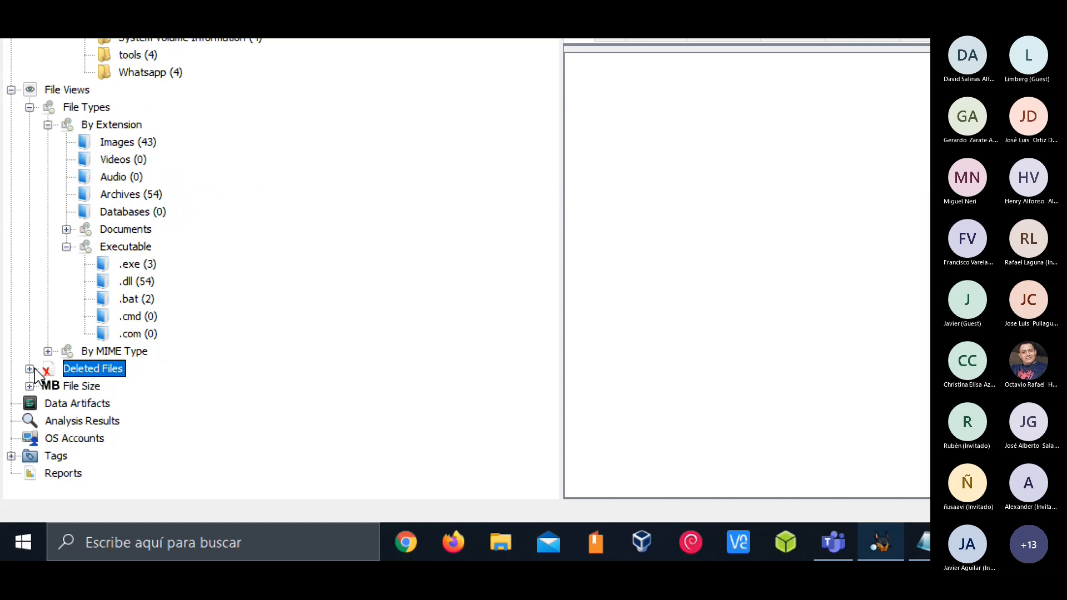
left_click(30, 369)
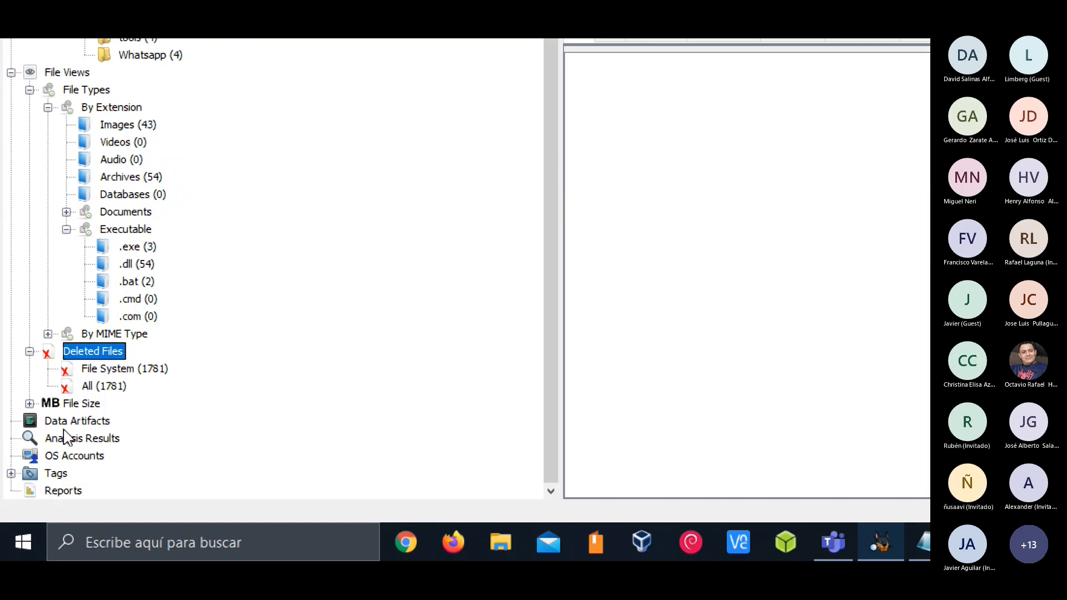
List the pics folder of vol2 and preview the blue-lowerright.png file
scroll(65, 436, "up", 1)
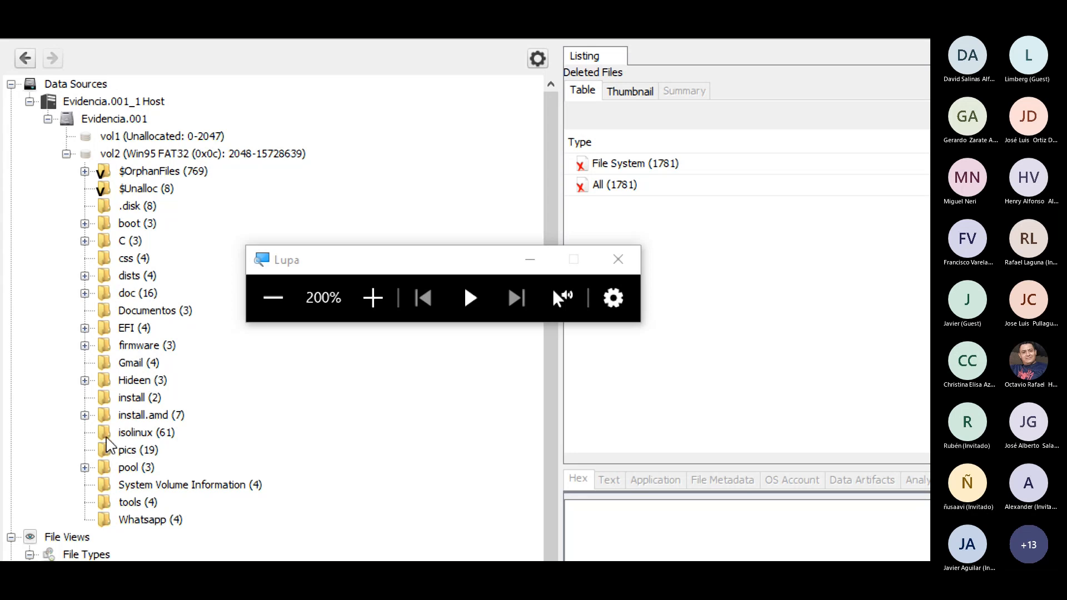
left_click(133, 450)
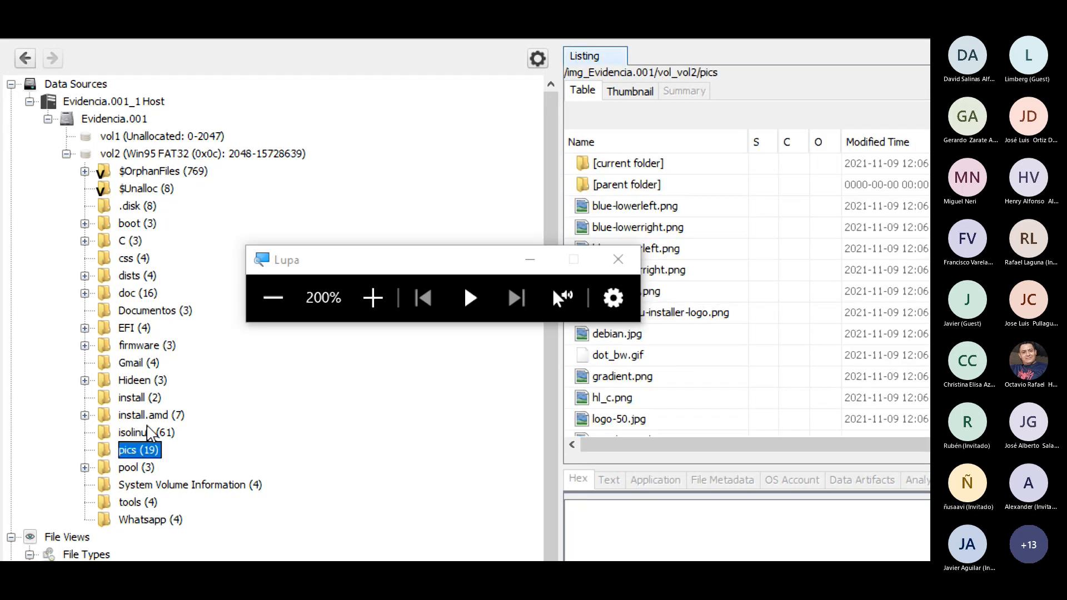
left_click(620, 229)
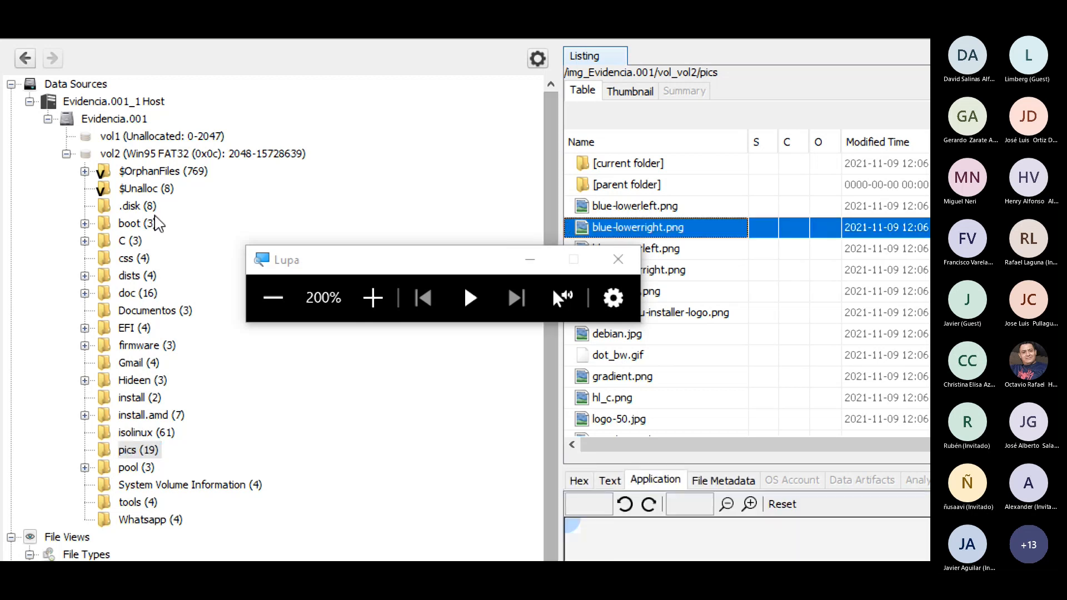
Collapse the Evidencia.001_1 Host branch and list the Images category, showing its columns through Location with the Lupa window moved clear
left_click(29, 100)
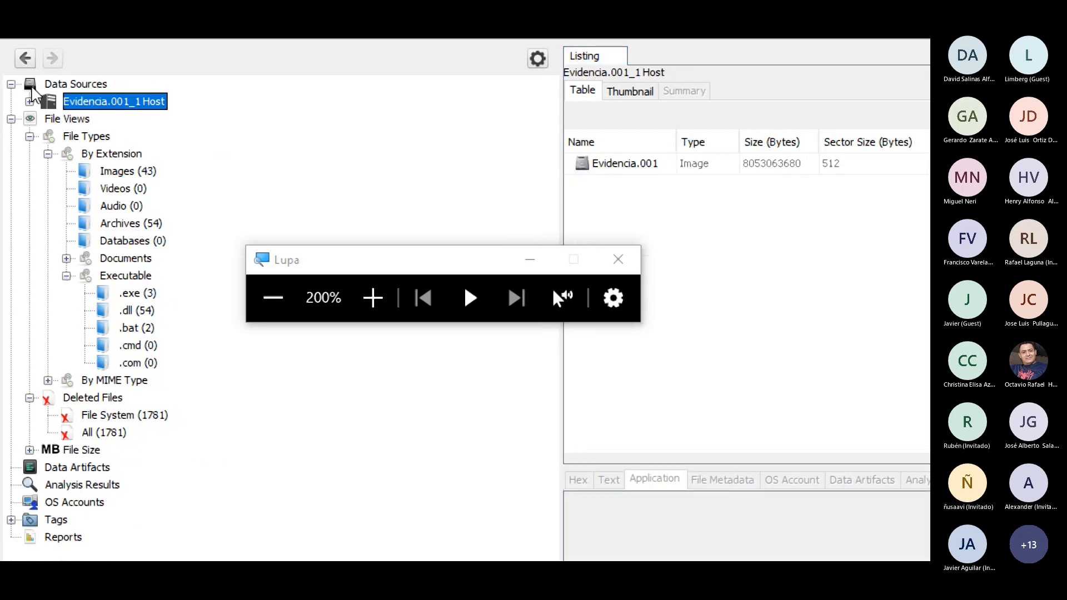
left_click(111, 172)
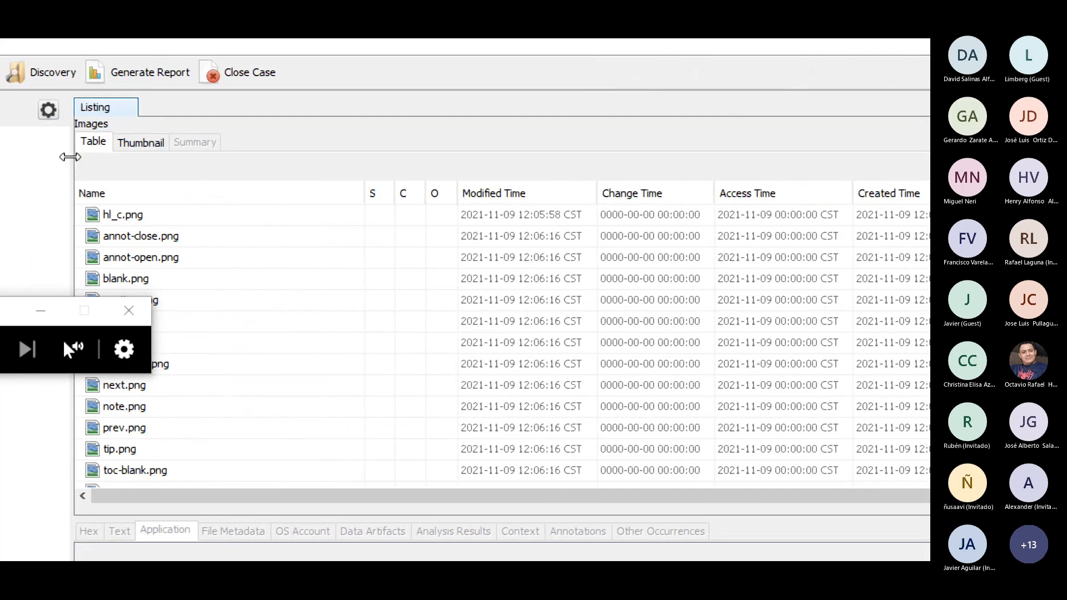
left_click_drag(50, 319, 460, 104)
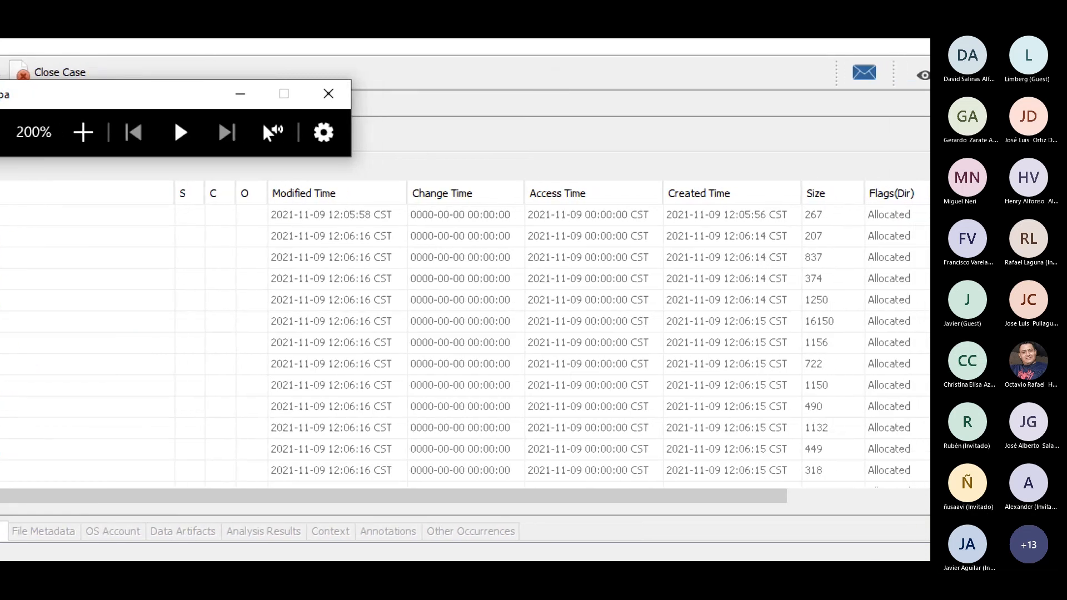
left_click_drag(471, 498, 862, 457)
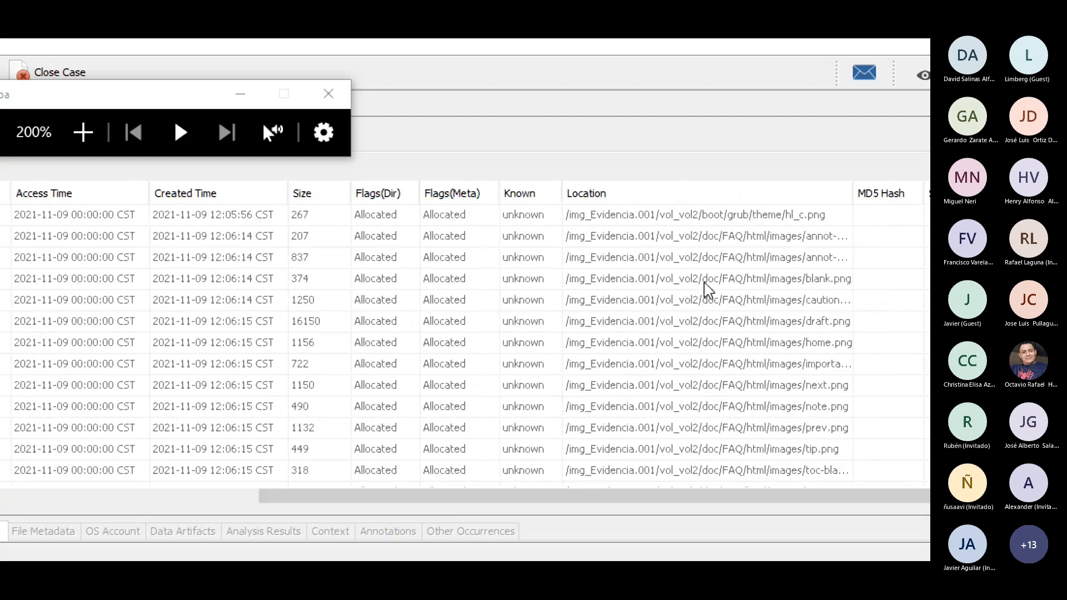
Inspect the file locations in the Images listing, selecting individual image entries such as red-upperright.png
left_click(672, 279)
scroll(672, 309, "down", 10)
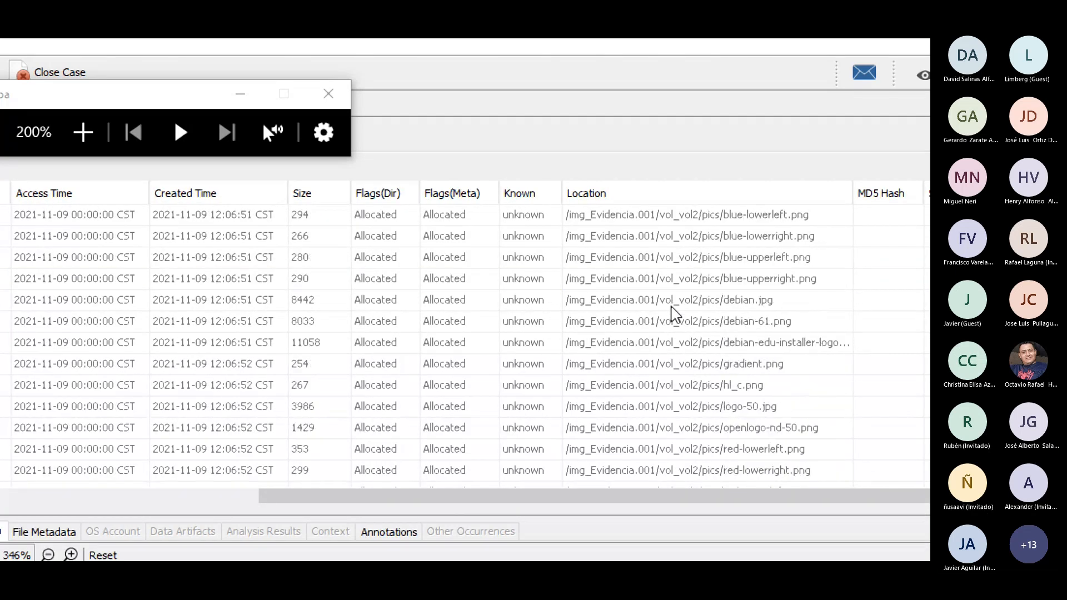
left_click(672, 342)
left_click(674, 320)
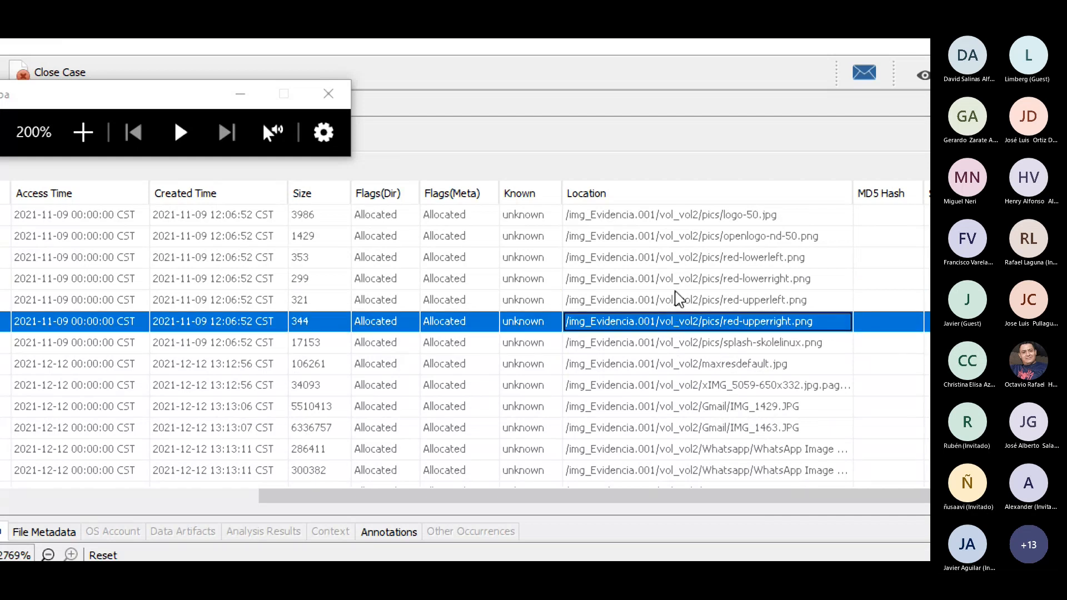
scroll(412, 341, "up", 3)
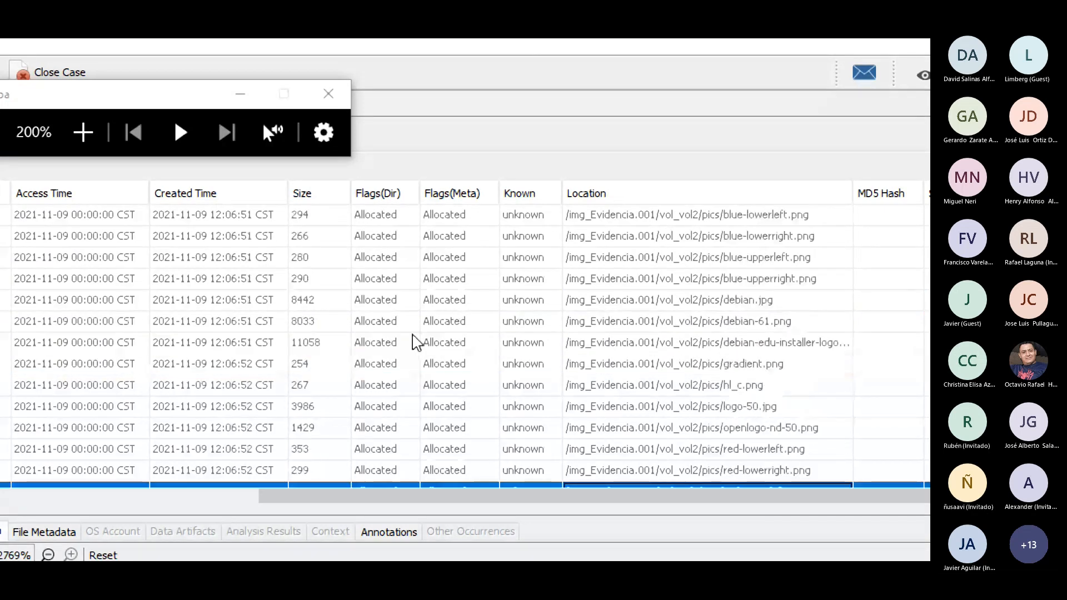
Preview logo-50.jpg from the Images listing, rotate it to 270° and zoom out to 500%
left_click_drag(450, 496, 265, 496)
left_click(131, 406)
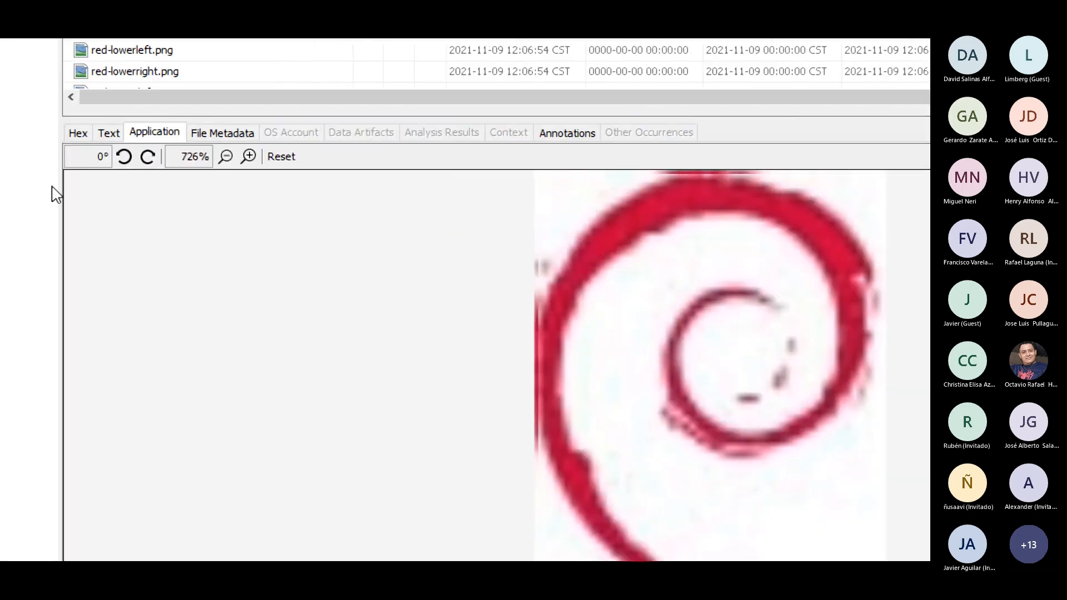
left_click(68, 156)
left_click(67, 157)
left_click(149, 158)
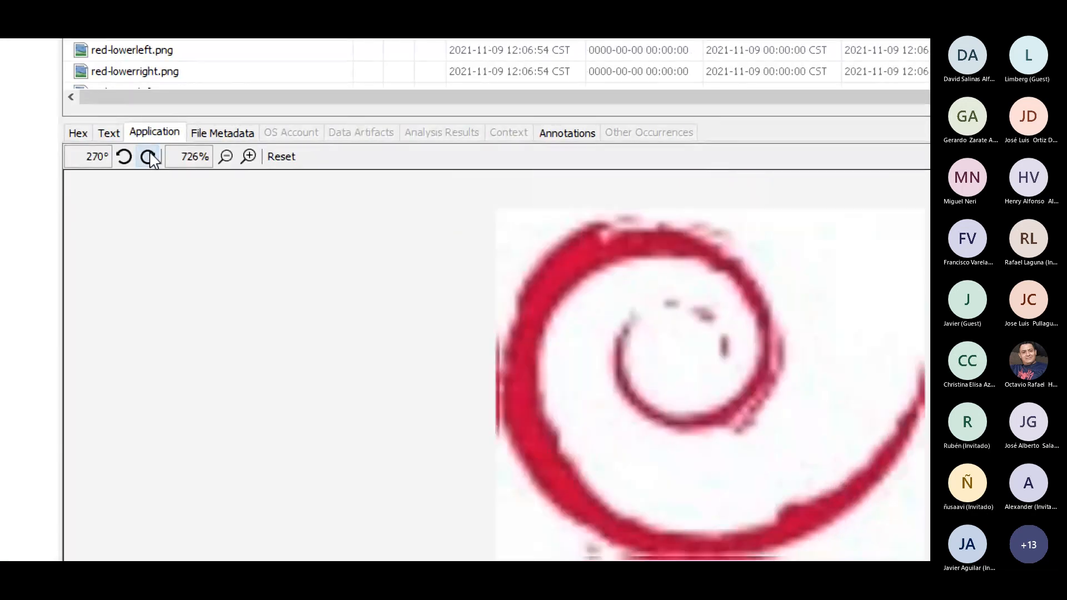
left_click(231, 162)
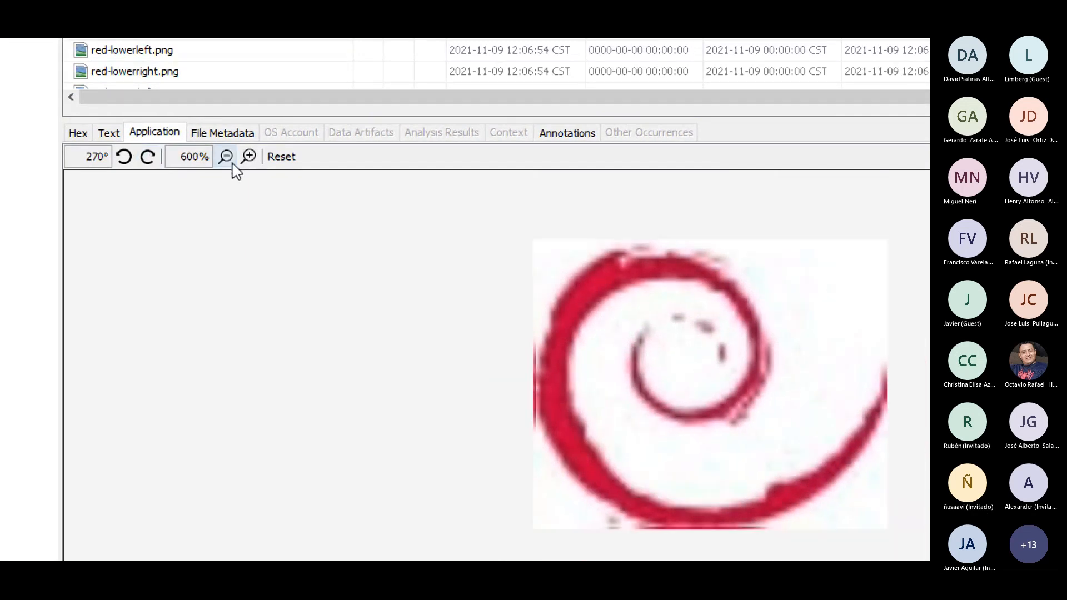
left_click(233, 164)
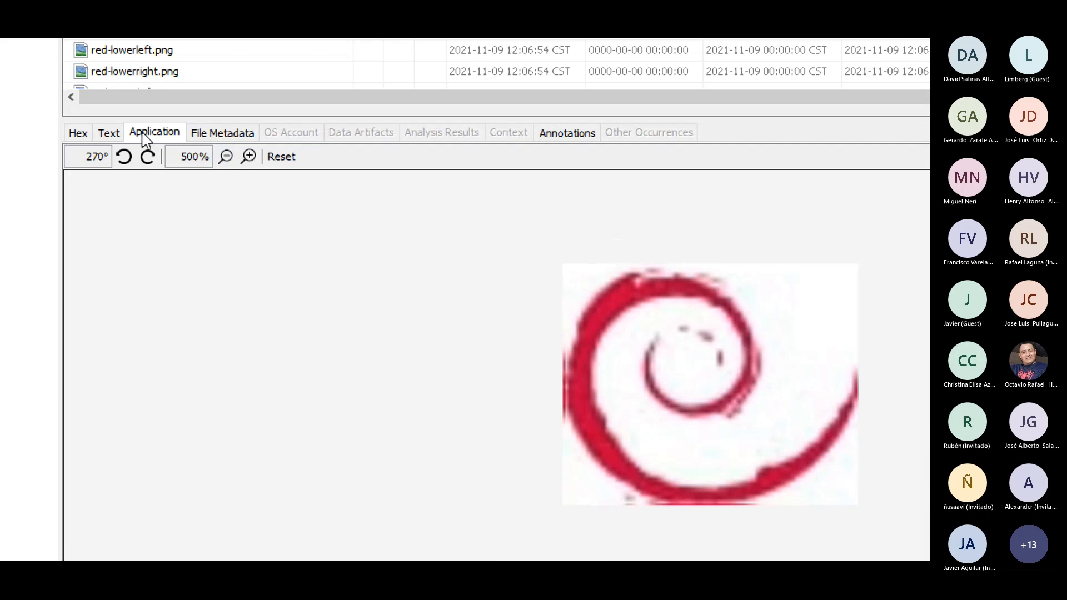
Show the text strings extracted from logo-50.jpg and read through them
left_click(109, 135)
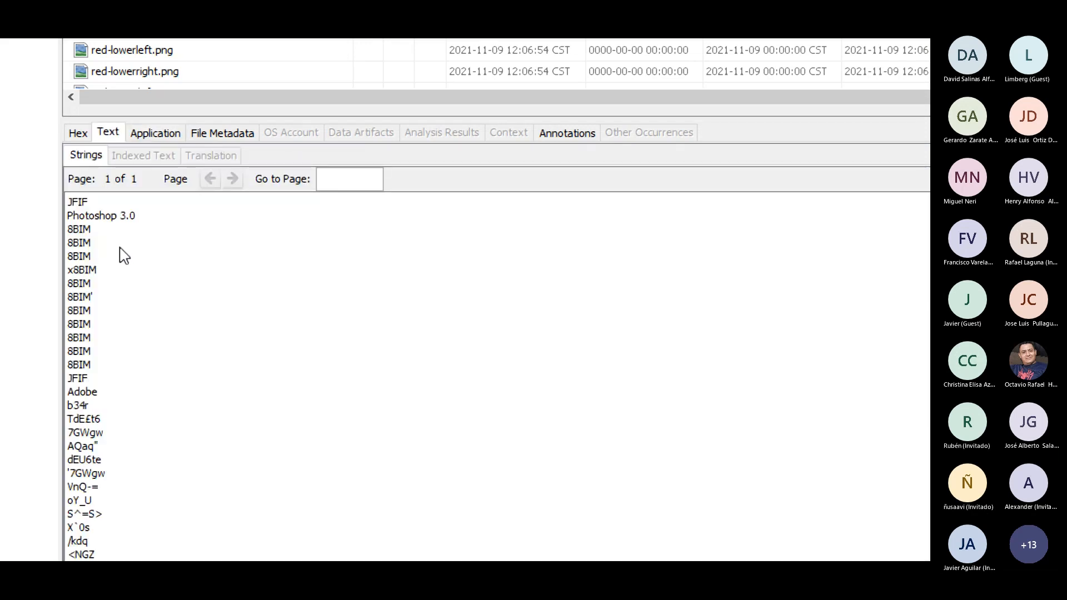
scroll(121, 307, "down", 7)
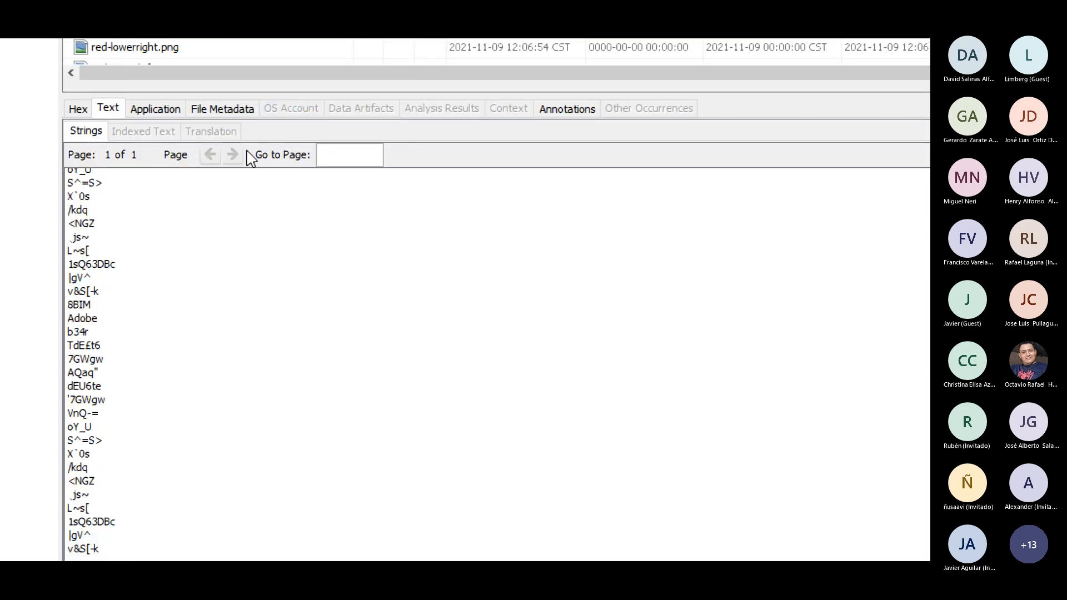
Locate the Photoshop 3.0 entry in logo-50.jpg's extracted strings and highlight the same text in its hex dump
scroll(175, 329, "up", 7)
left_click_drag(136, 191, 72, 189)
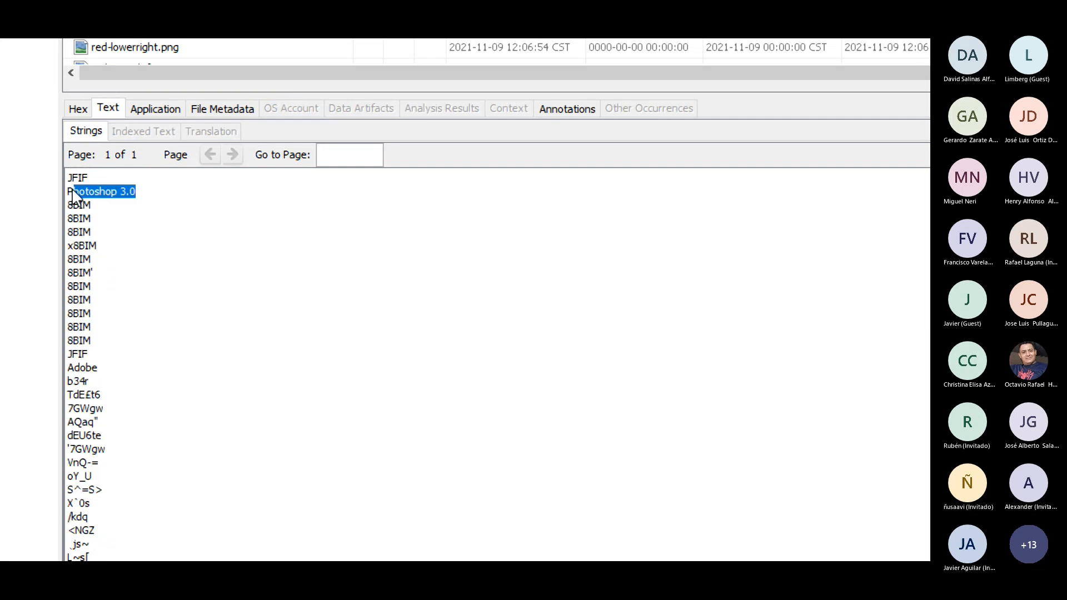
left_click(77, 186)
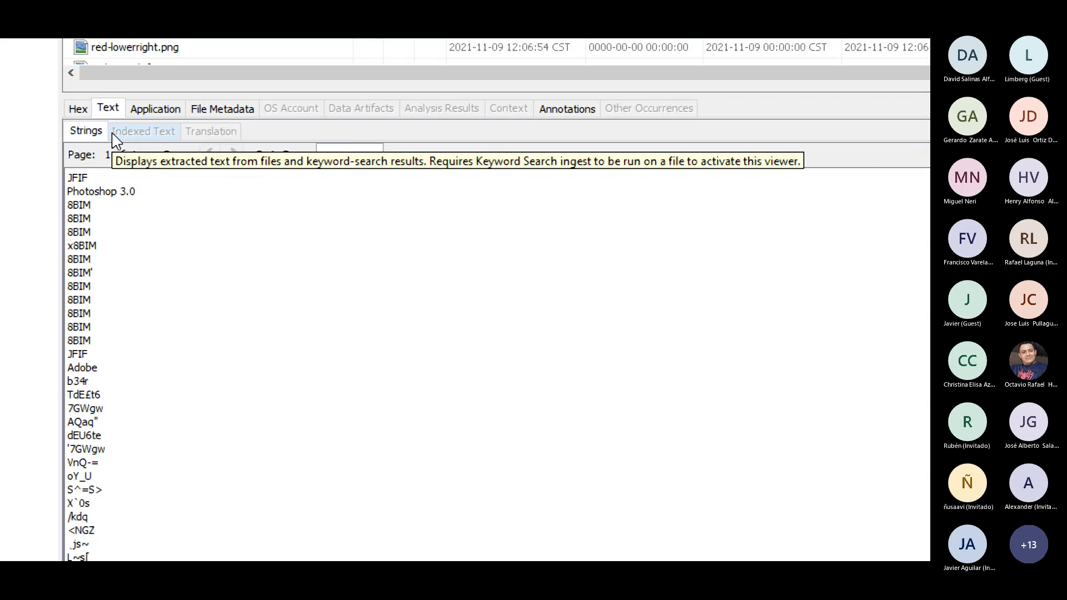
left_click(82, 110)
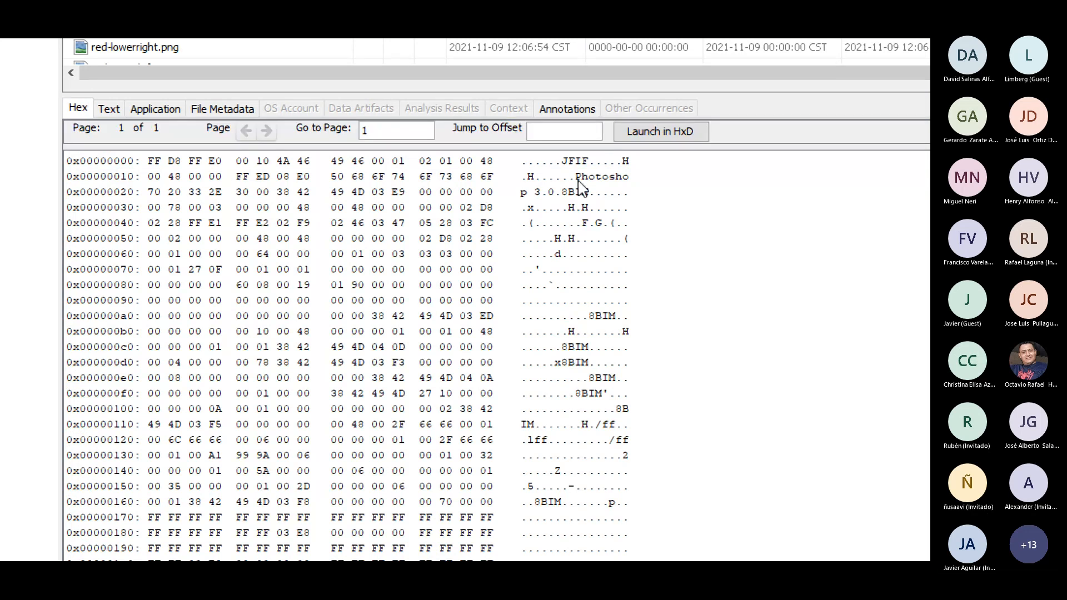
left_click_drag(578, 180, 562, 193)
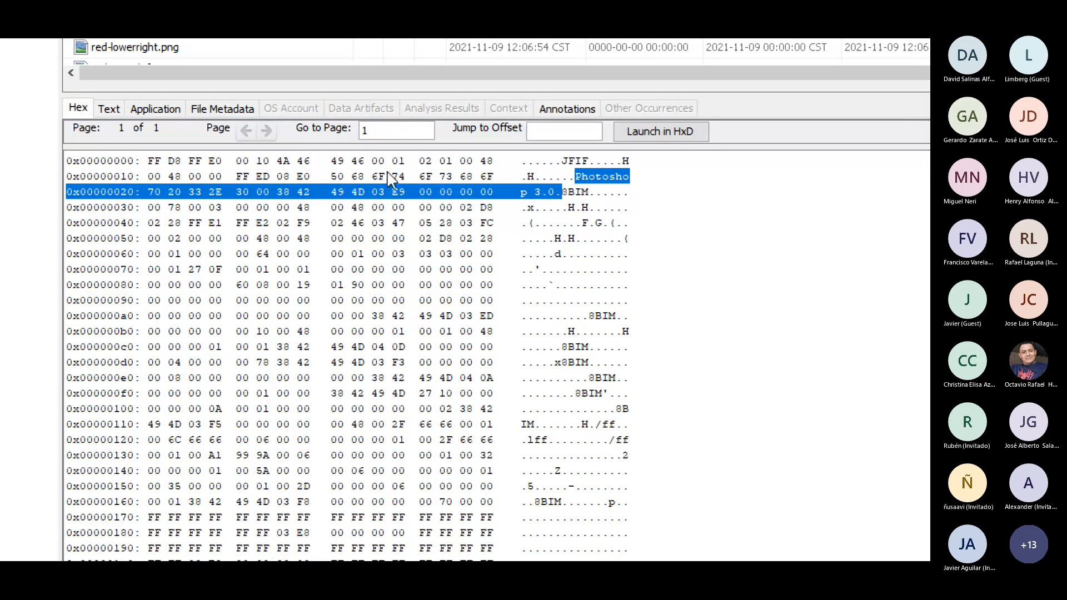
Return to logo-50.jpg's extracted strings, highlight Photoshop 3.0 again and review the remaining strings
left_click(114, 113)
left_click_drag(137, 192, 80, 189)
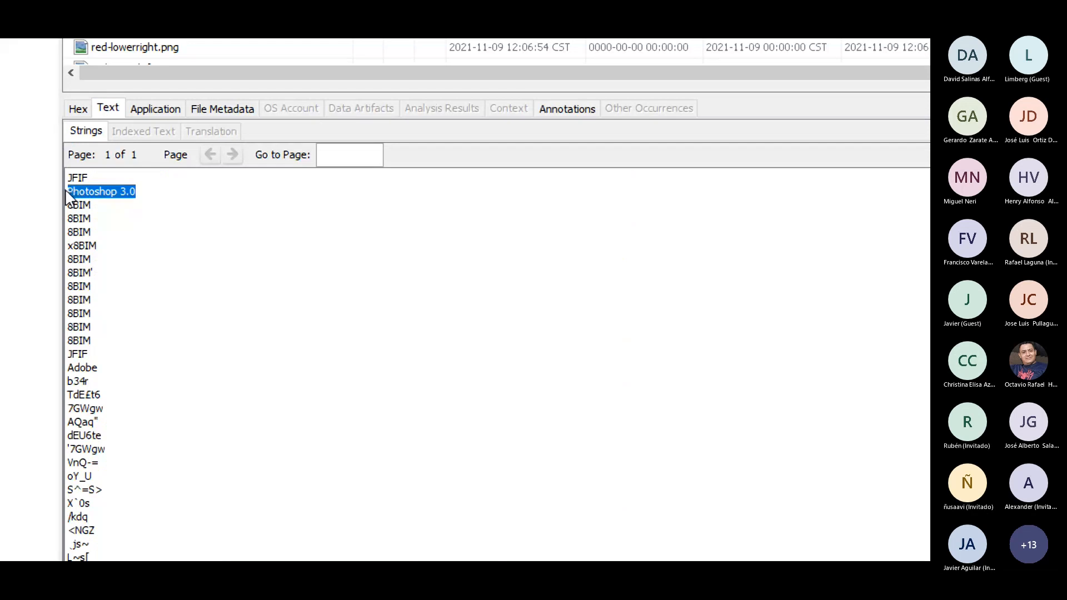
left_click(68, 198)
scroll(119, 248, "down", 7)
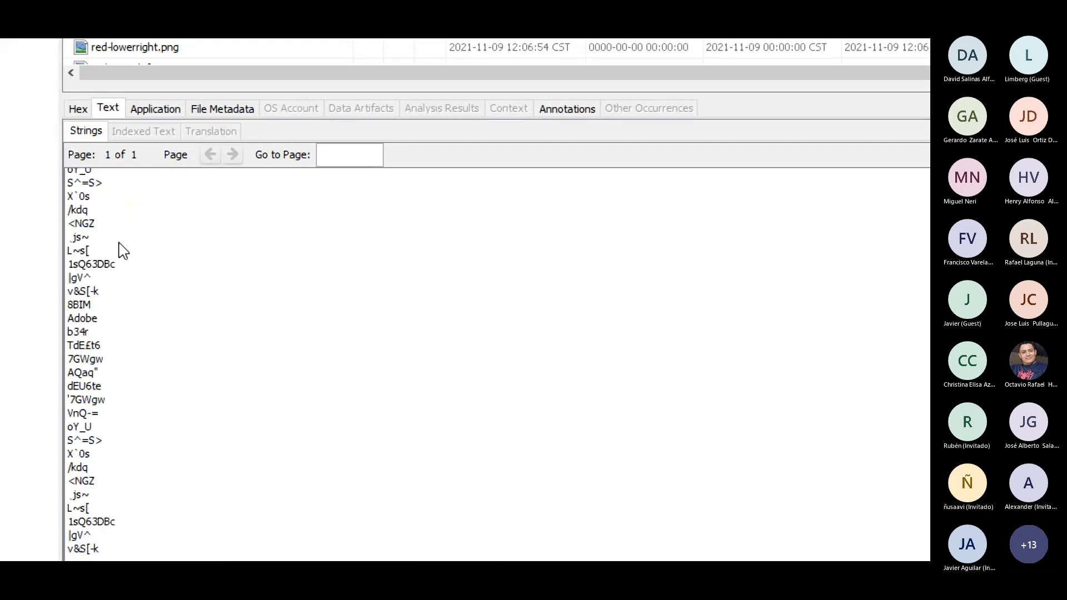
scroll(122, 251, "up", 7)
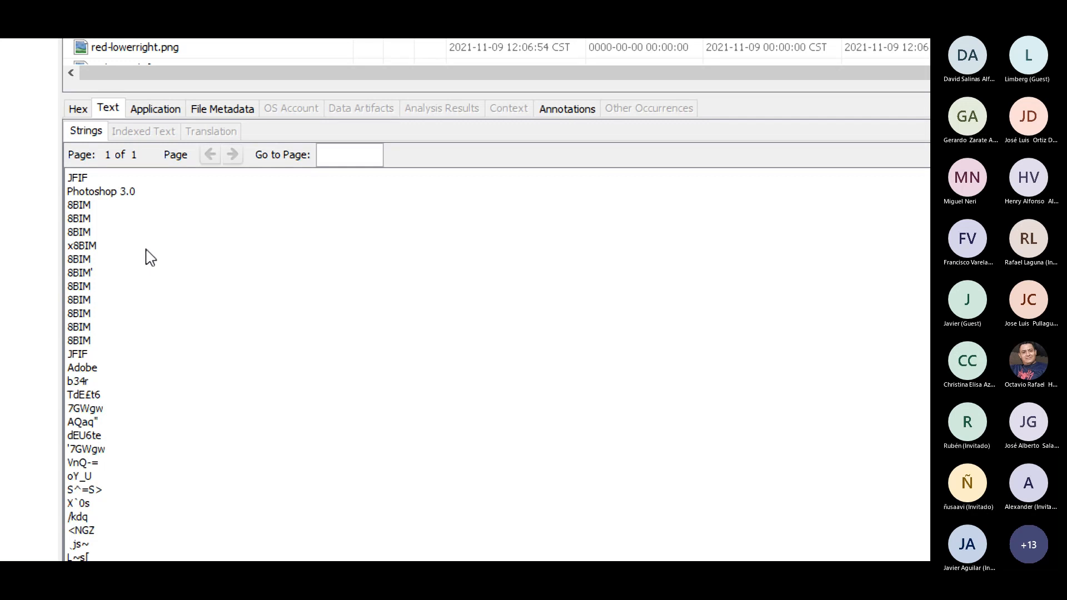
Review the file metadata of logo-50.jpg, including its Sleuth Kit details, and check its annotations
left_click(219, 124)
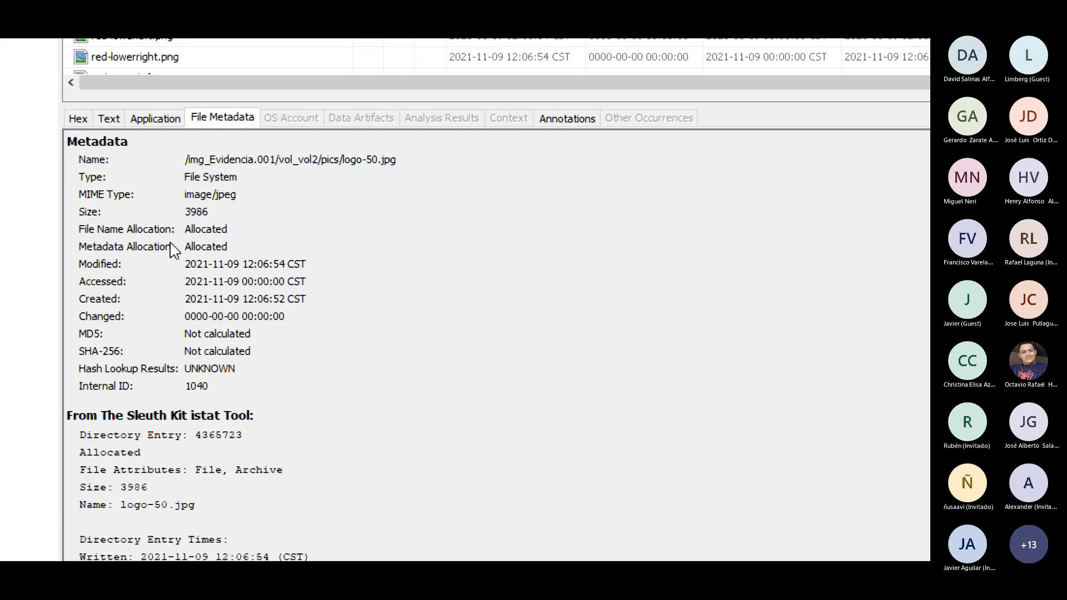
scroll(175, 389, "down", 3)
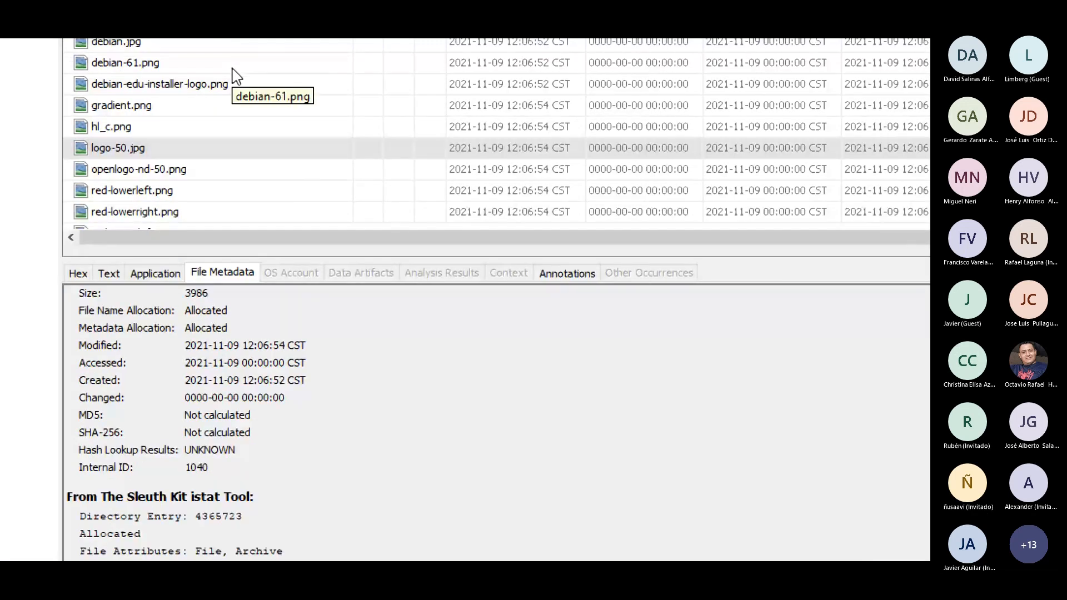
left_click(572, 274)
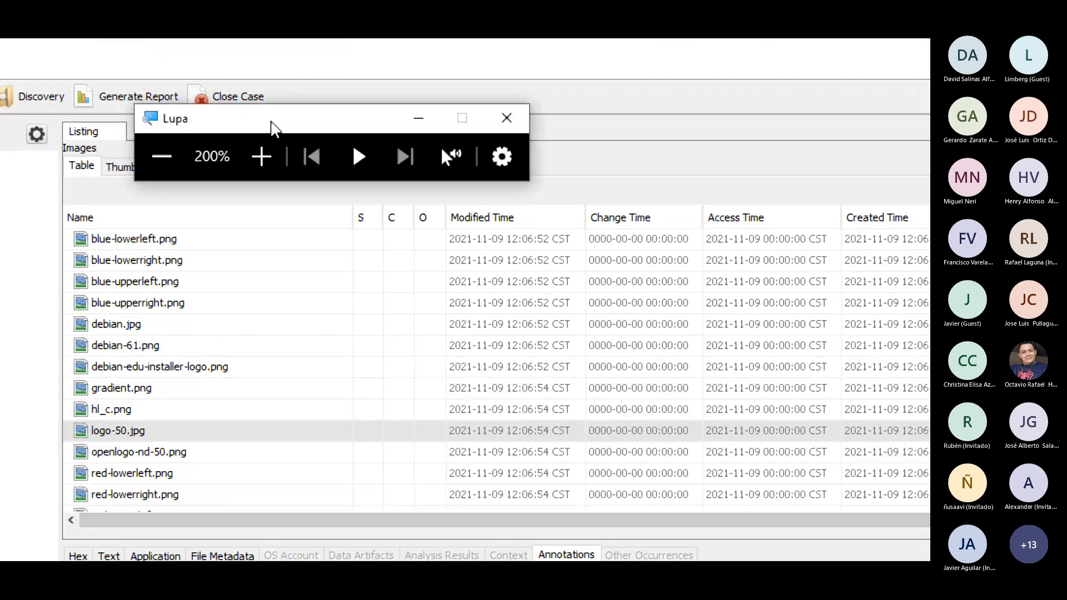
Move the Lupa window aside, try to open the Images/Videos gallery and dismiss its warning
left_click_drag(272, 127, 258, 210)
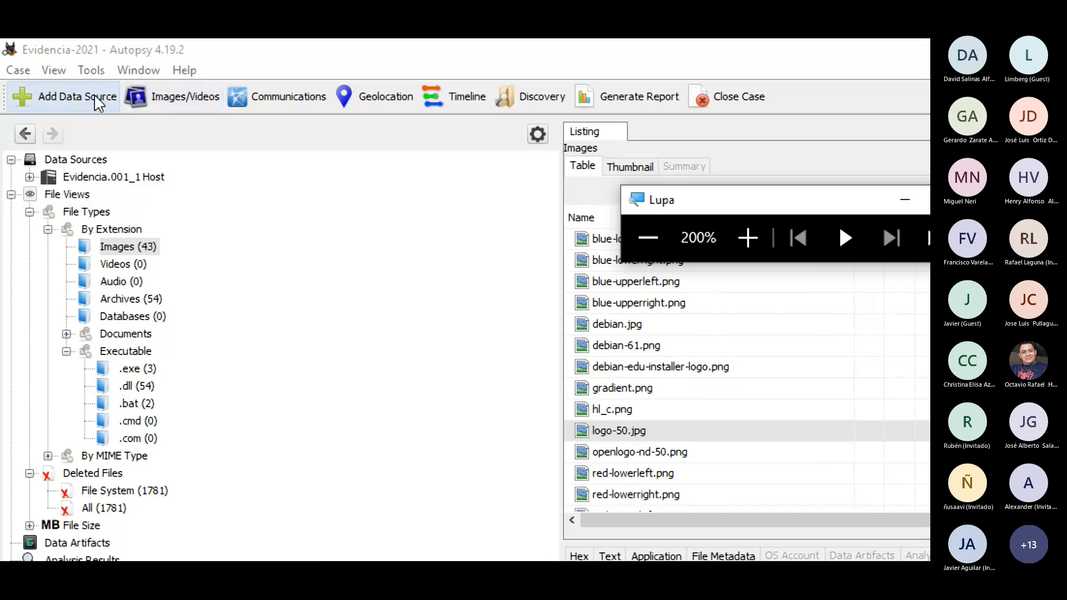
left_click(185, 103)
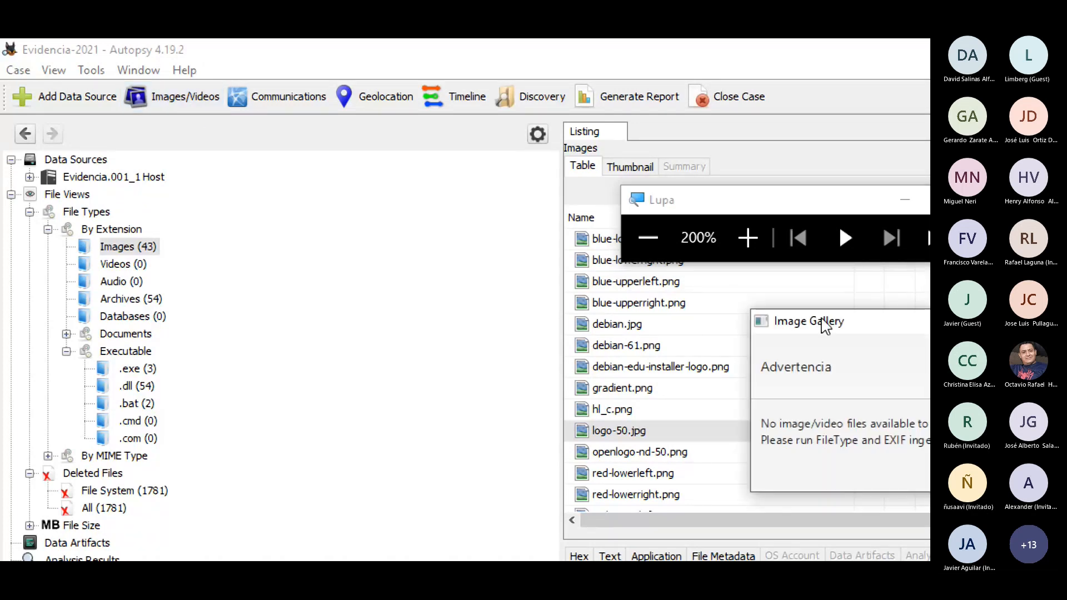
left_click_drag(827, 327, 394, 278)
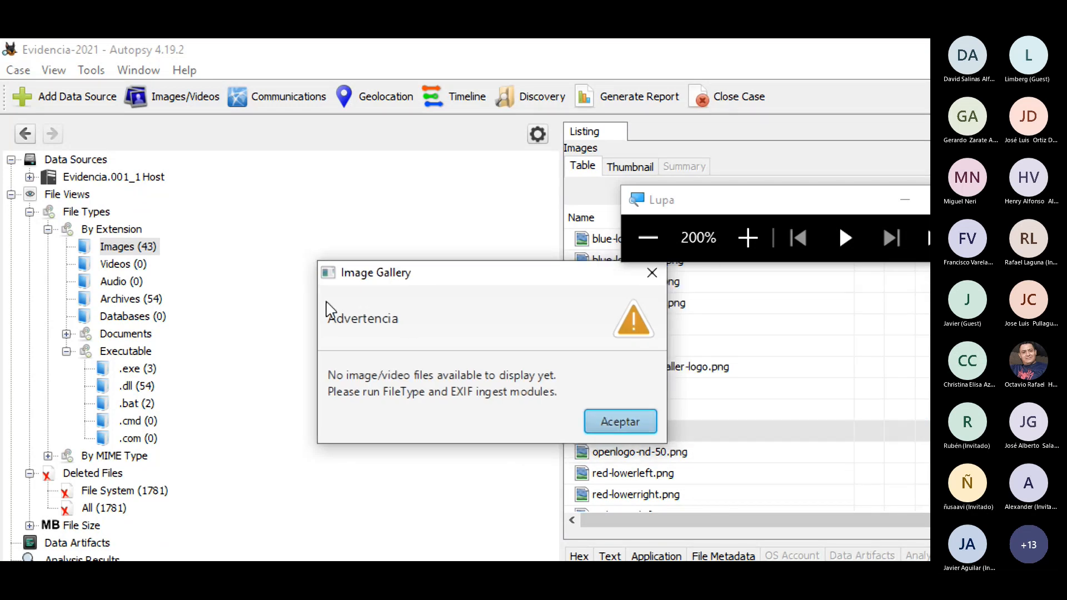
left_click(618, 423)
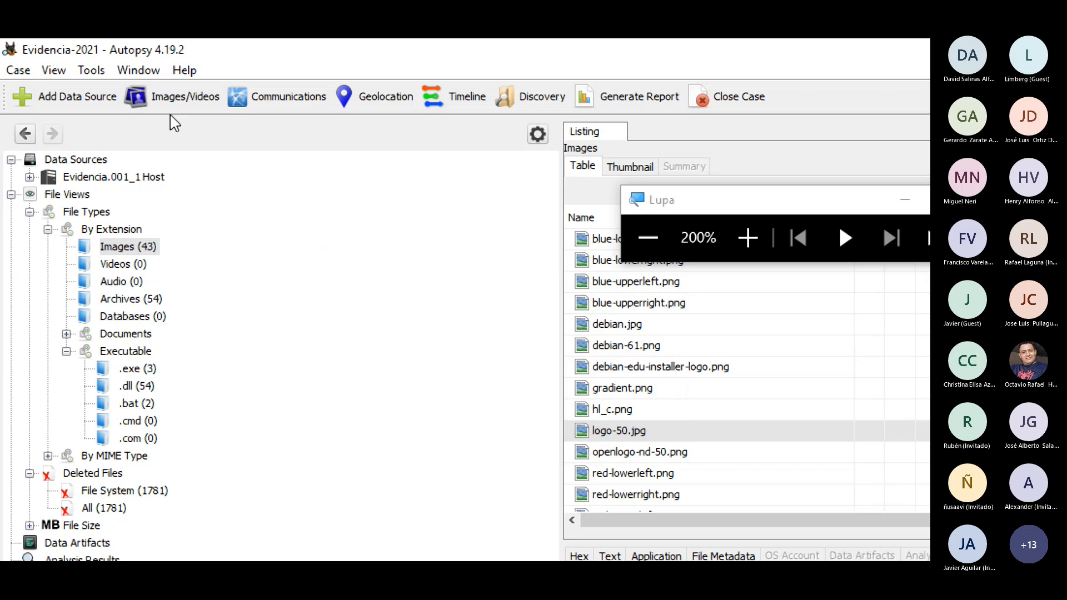
Open the Communications visualization and close the Lupa magnifier to show the whole screen
left_click(248, 101)
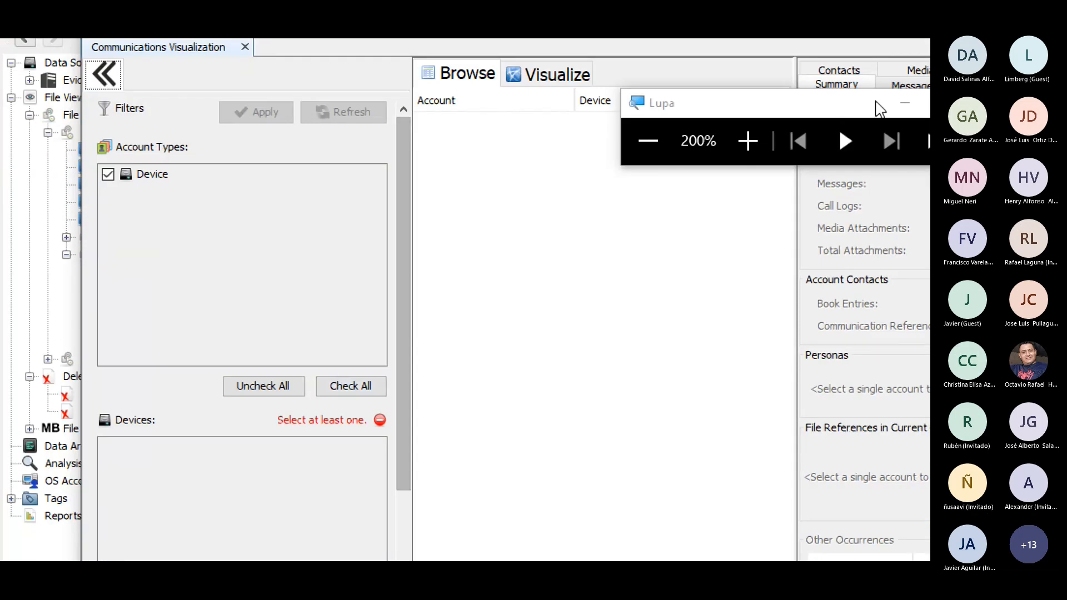
left_click_drag(876, 102, 734, 116)
left_click(846, 125)
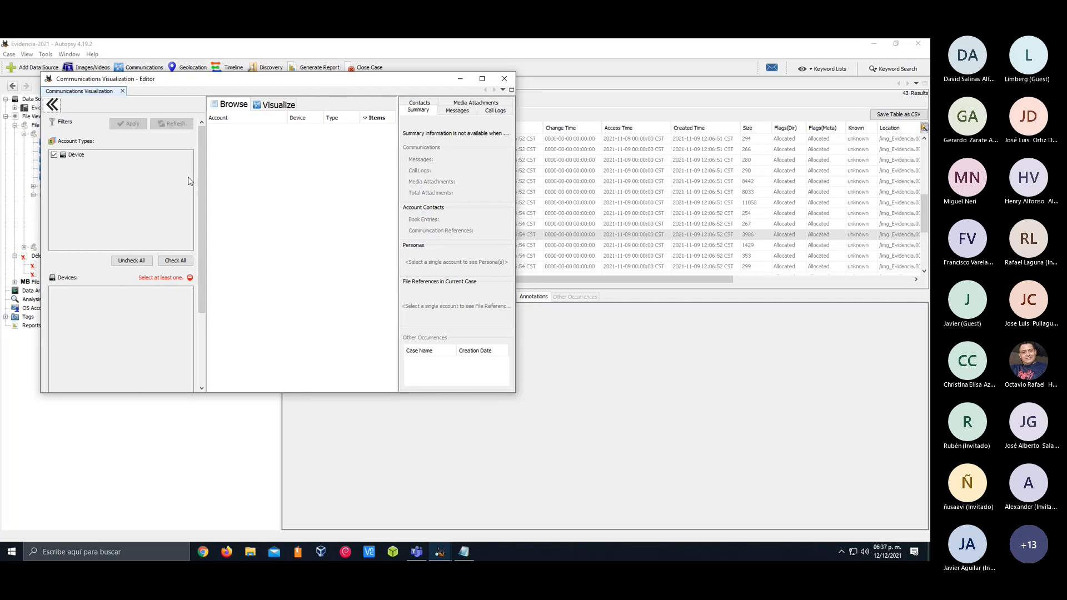
Examine the Communications filters, sort the list by Account, compare the Browse and Visualize views, and close the window
left_click_drag(214, 83, 242, 114)
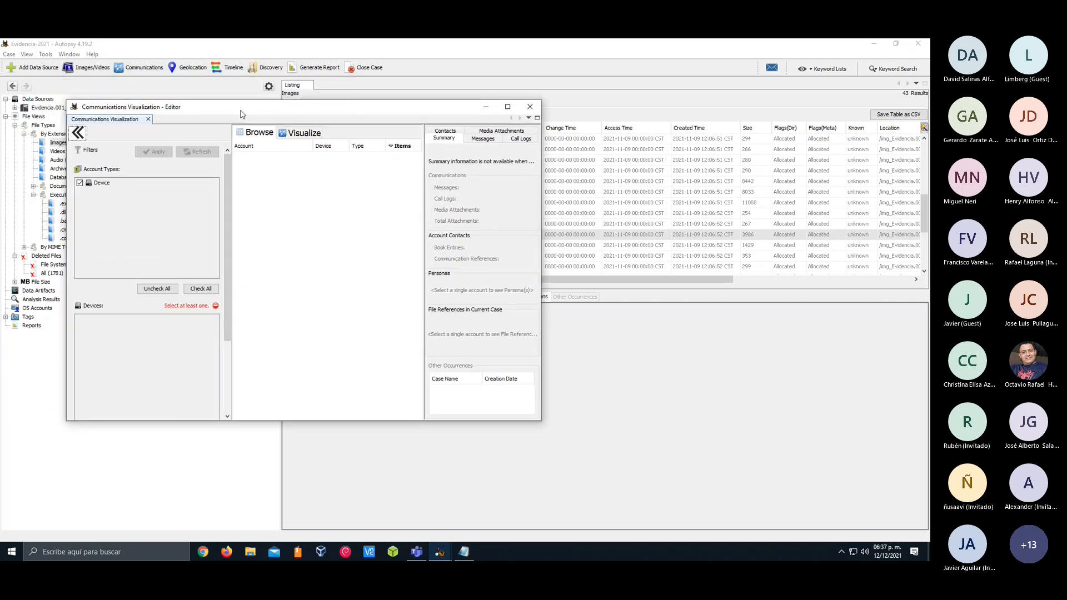
left_click_drag(227, 233, 240, 339)
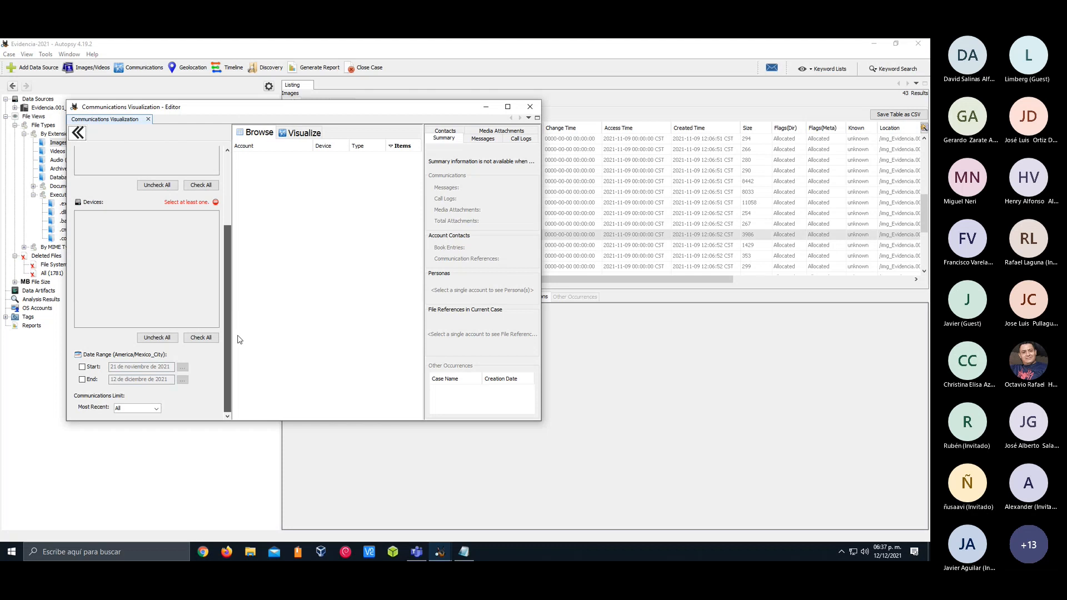
left_click(226, 175)
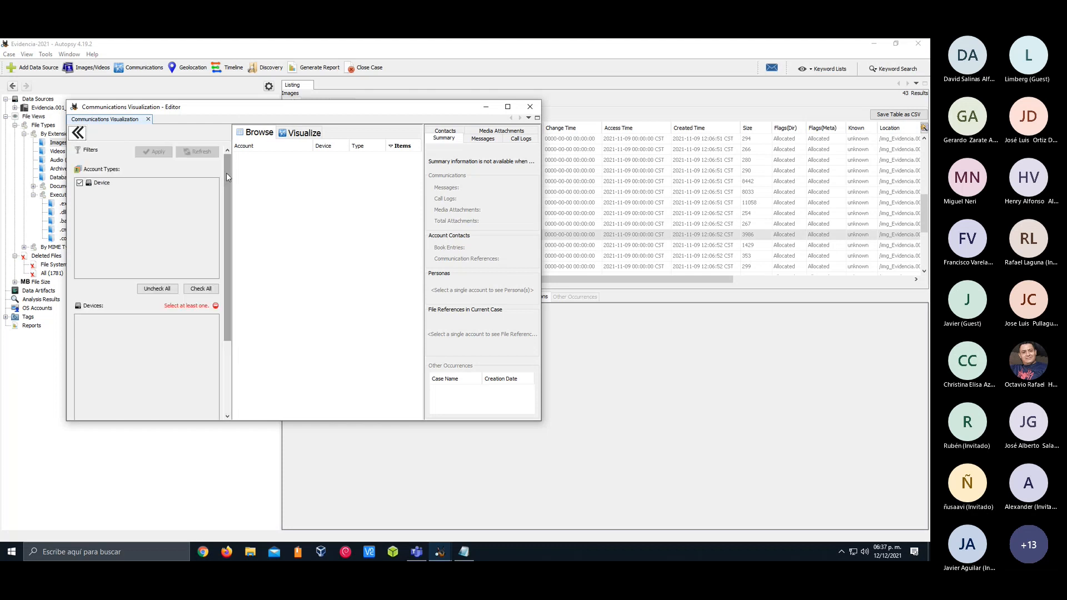
left_click(251, 146)
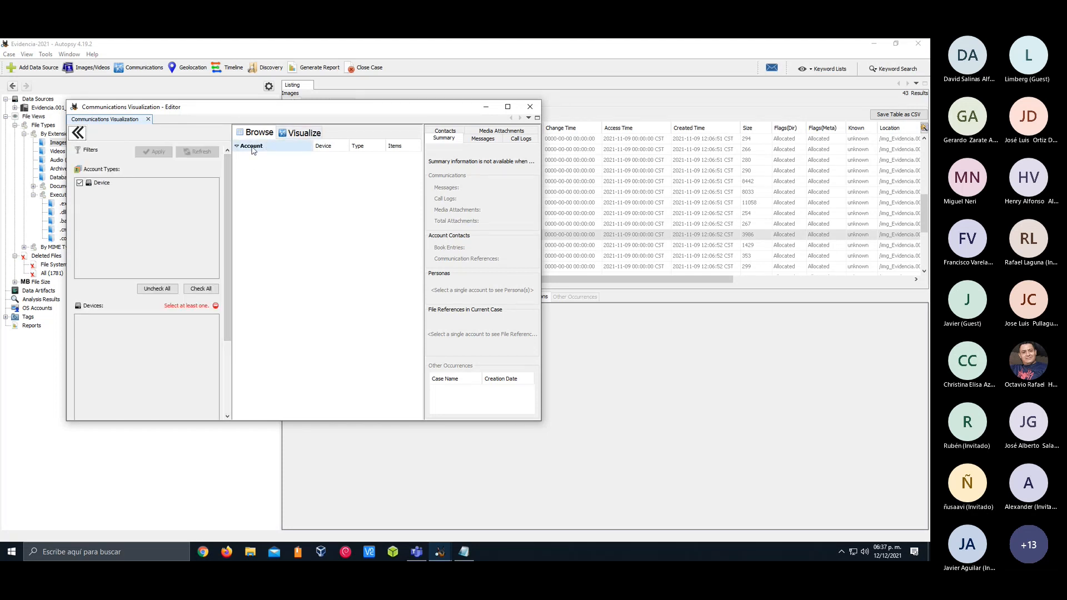
left_click(286, 134)
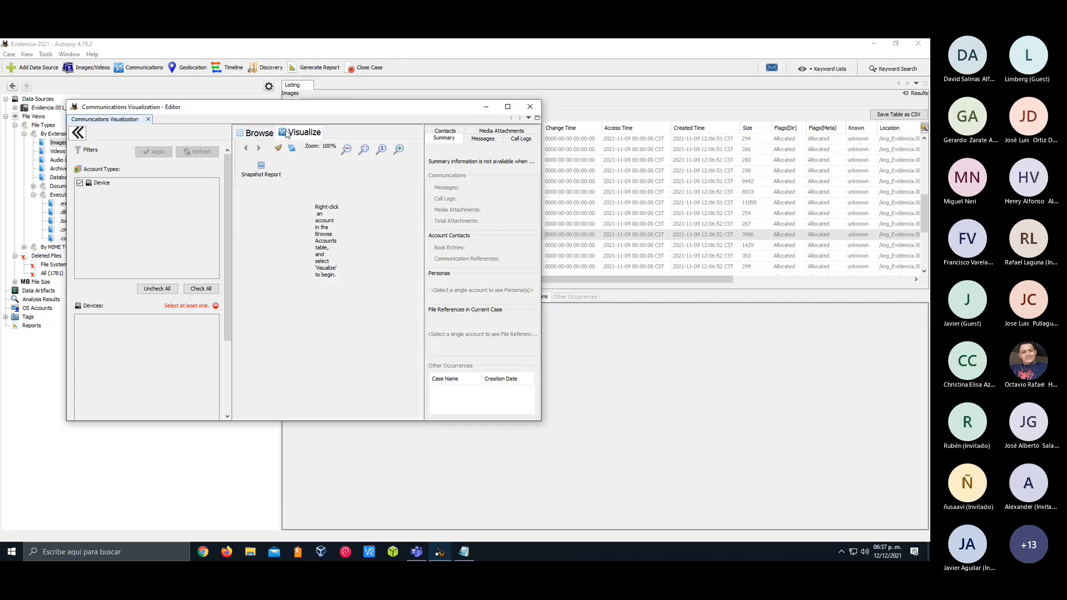
left_click(261, 132)
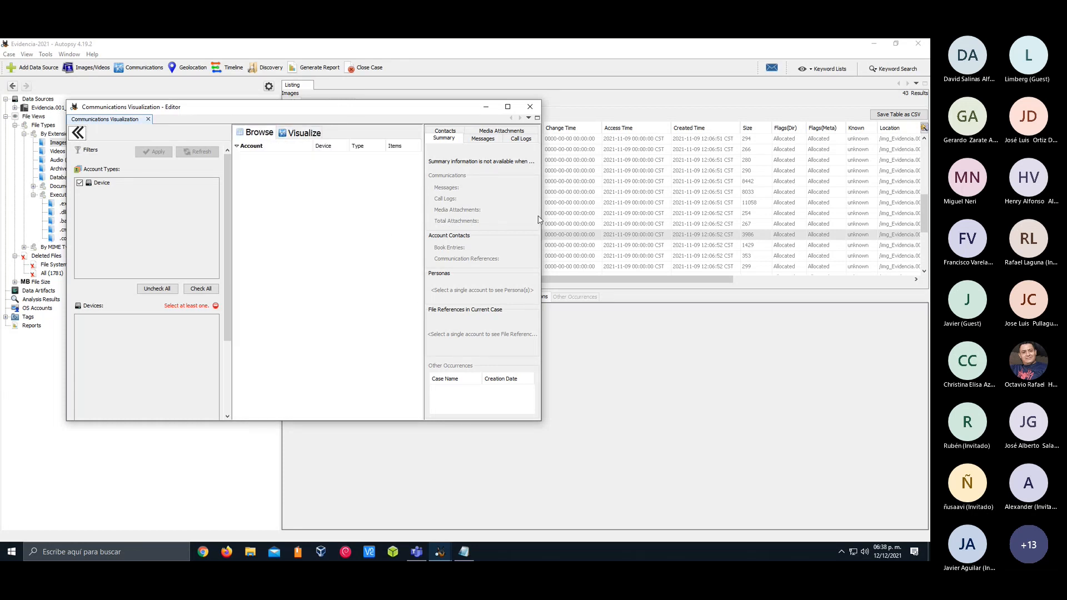
left_click_drag(541, 217, 568, 216)
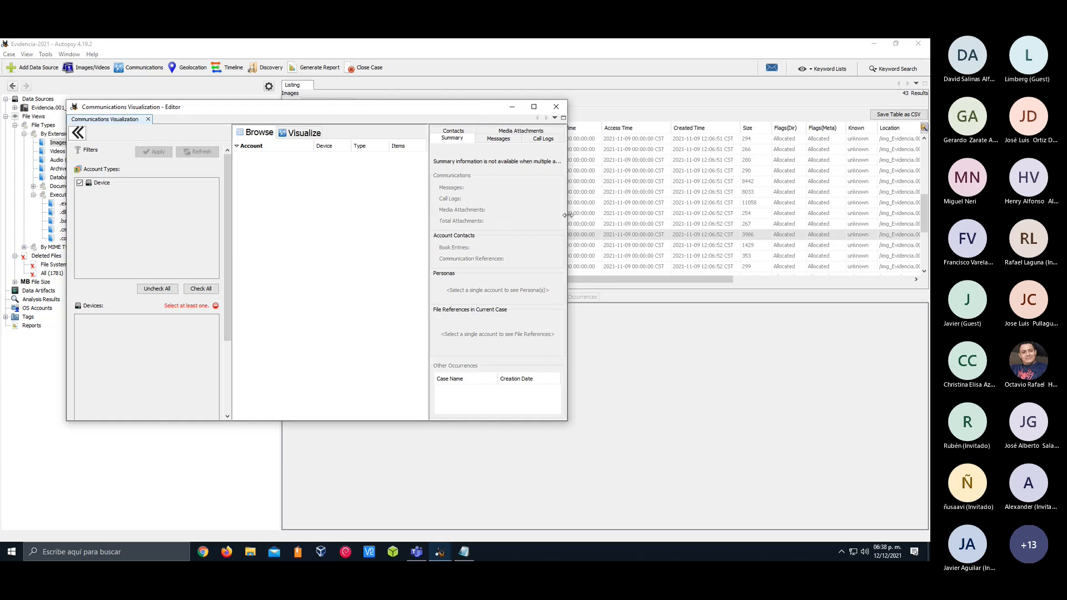
left_click(555, 106)
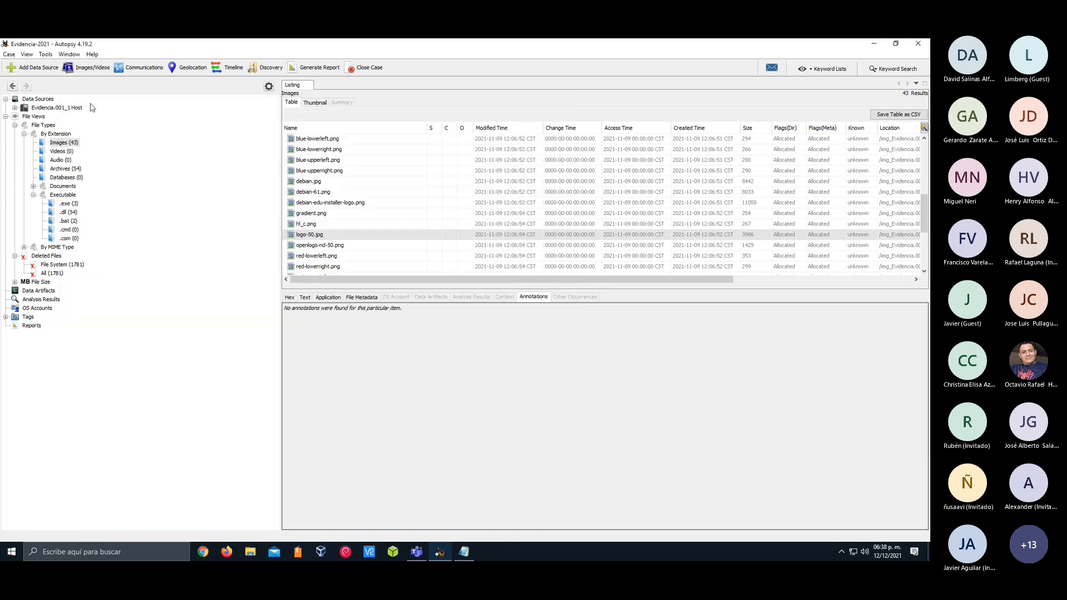
Open the Geolocation viewer, dismiss its error, inspect the maximized world map and close the viewer
left_click(179, 69)
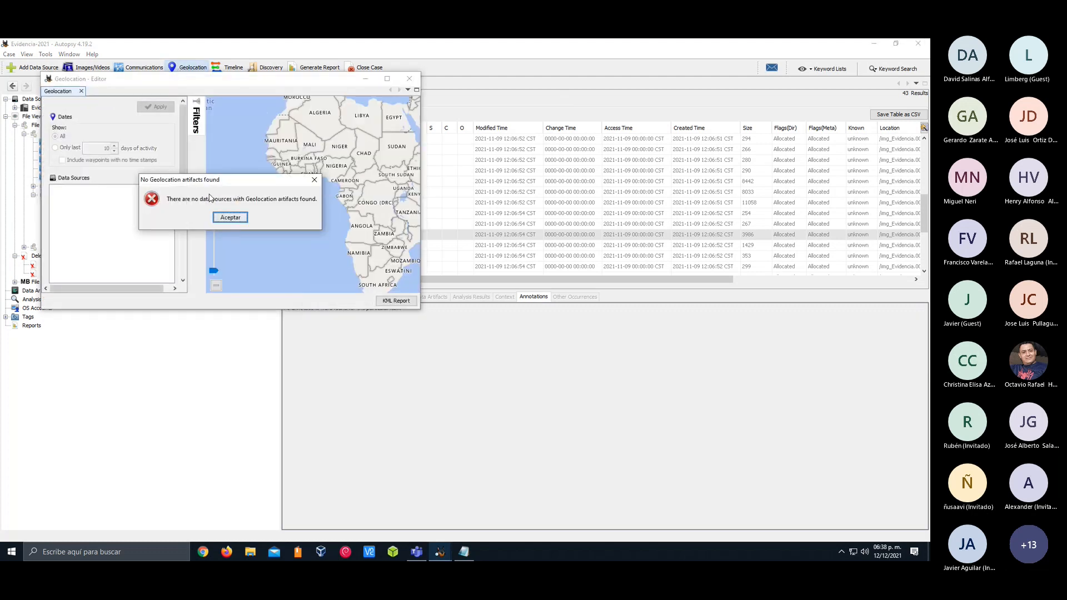
left_click(225, 218)
left_click(388, 78)
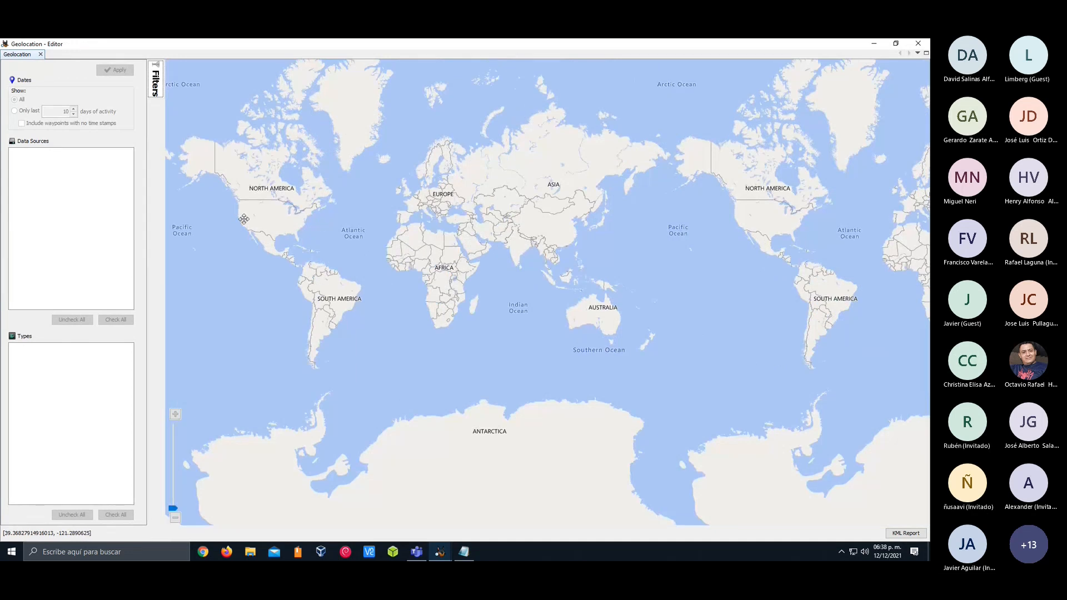
mouse_move(243, 219)
left_mouse_down()
mouse_move(383, 242)
mouse_move(328, 215)
mouse_move(243, 231)
left_mouse_up()
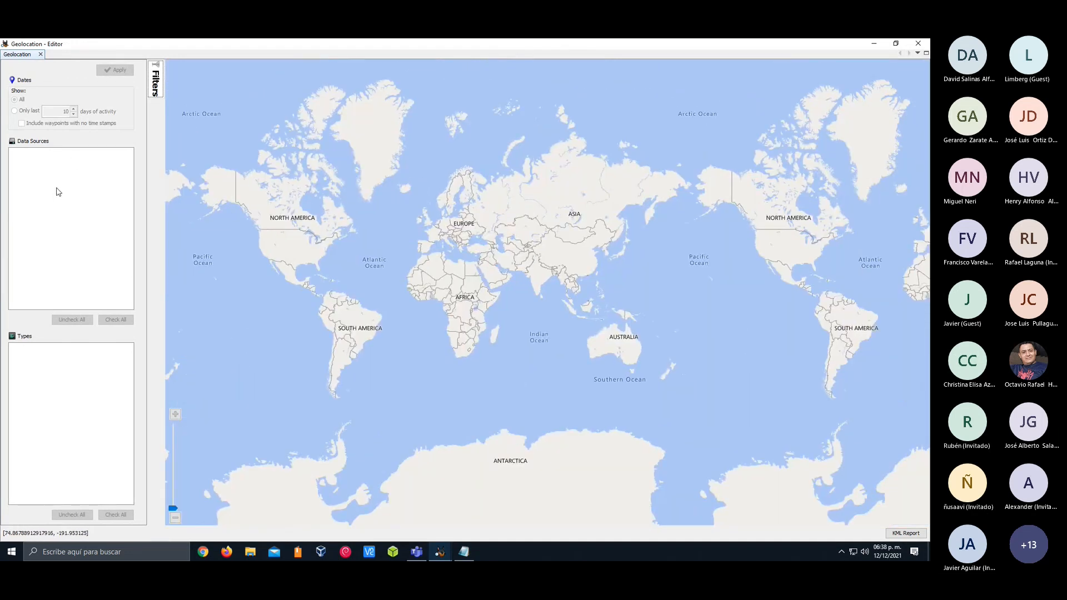
left_click(918, 44)
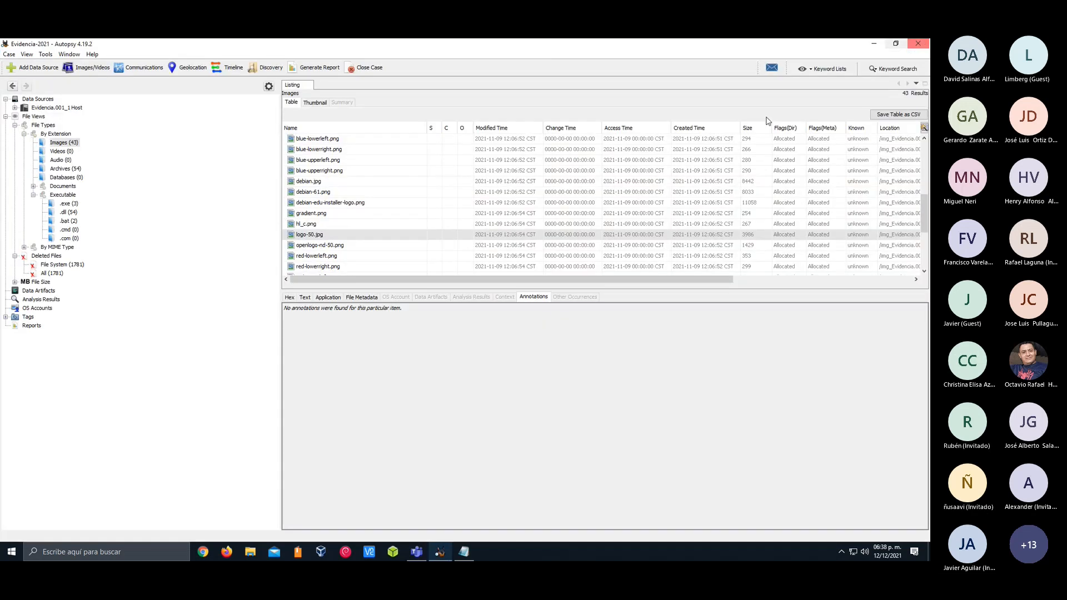
Open the Timeline editor, view the yearly event counts chart and close the editor
left_click(229, 67)
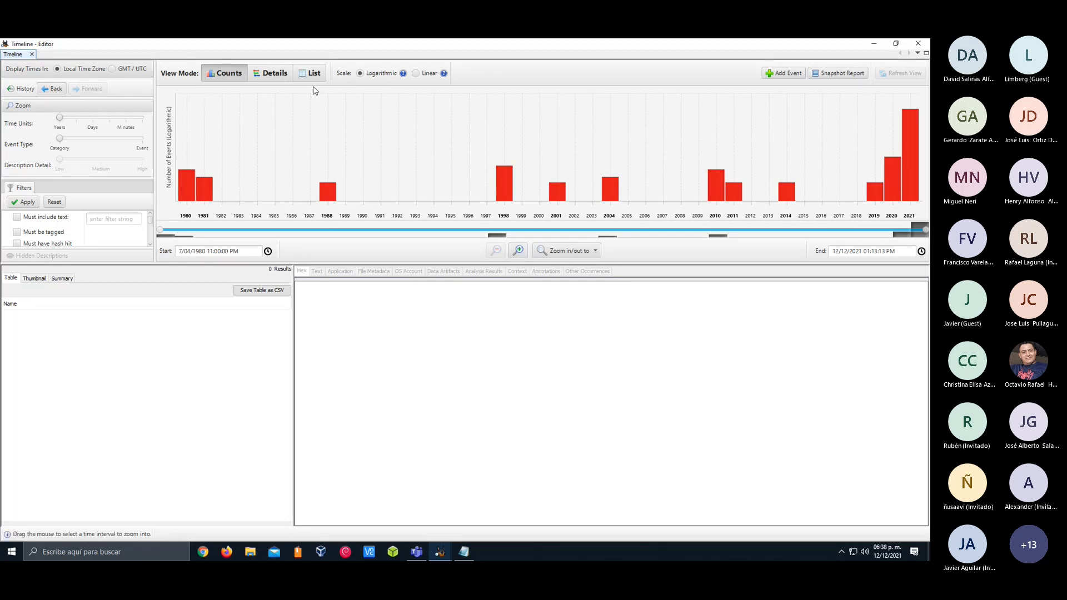
left_click_drag(439, 45, 427, 73)
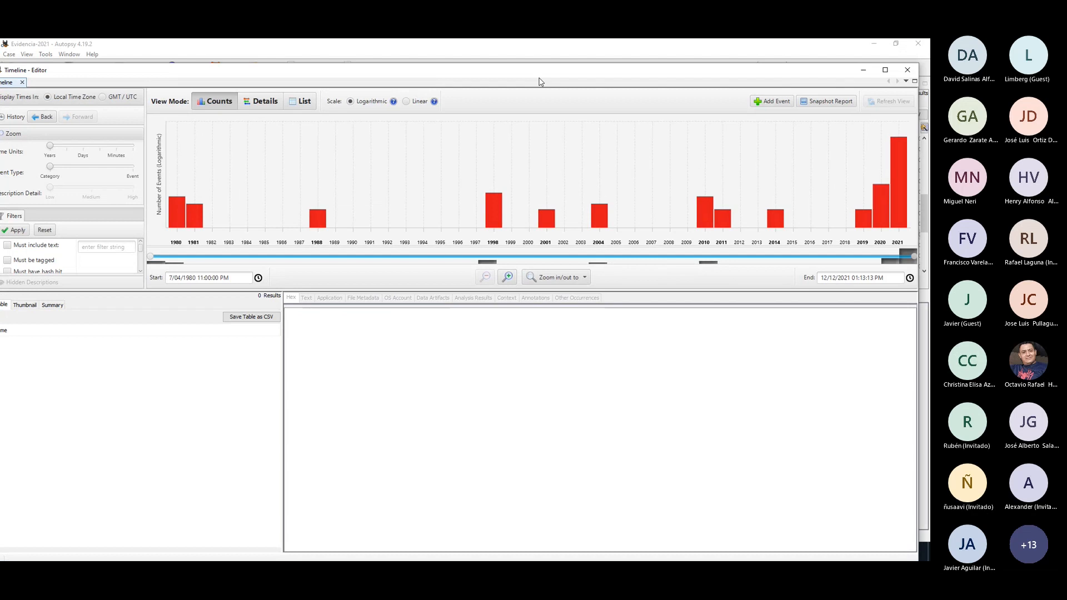
left_click(908, 70)
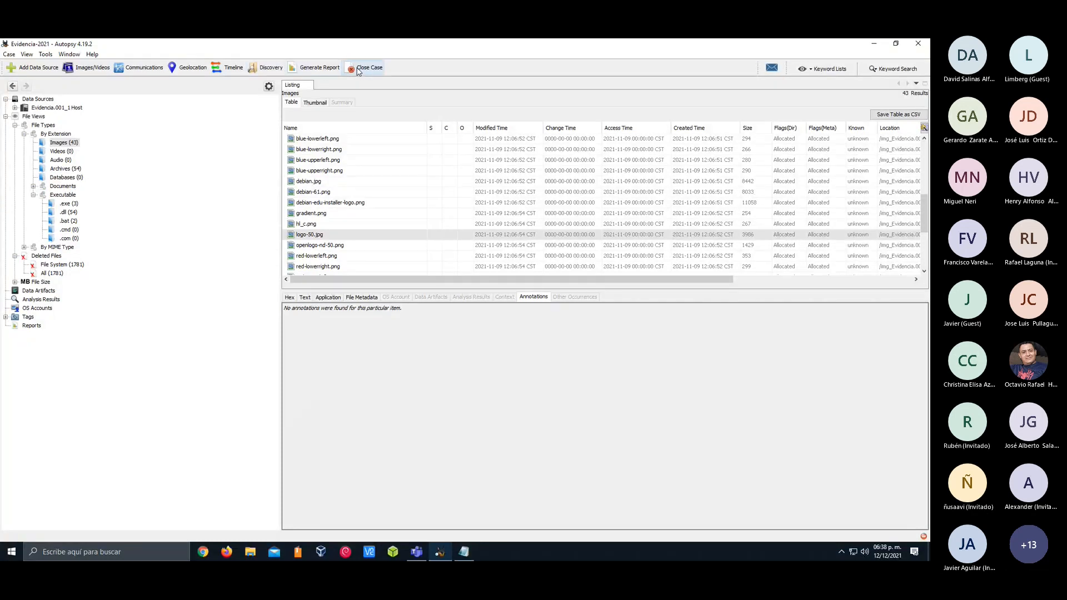
Open the Run Ingest Modules settings for Evidencia.001 and review the full list of enabled modules
left_click(9, 56)
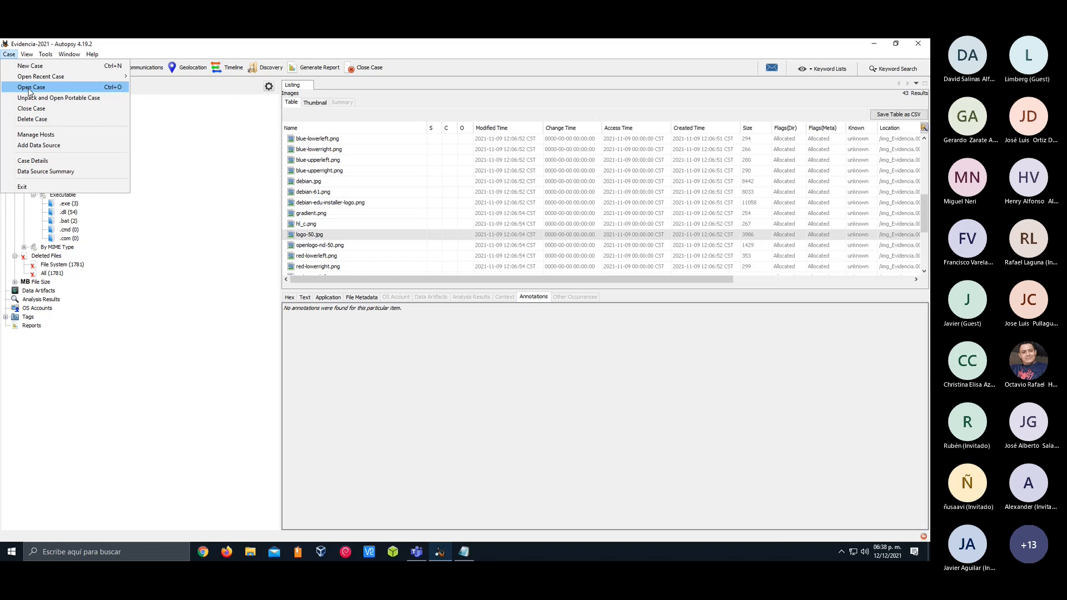
mouse_move(29, 56)
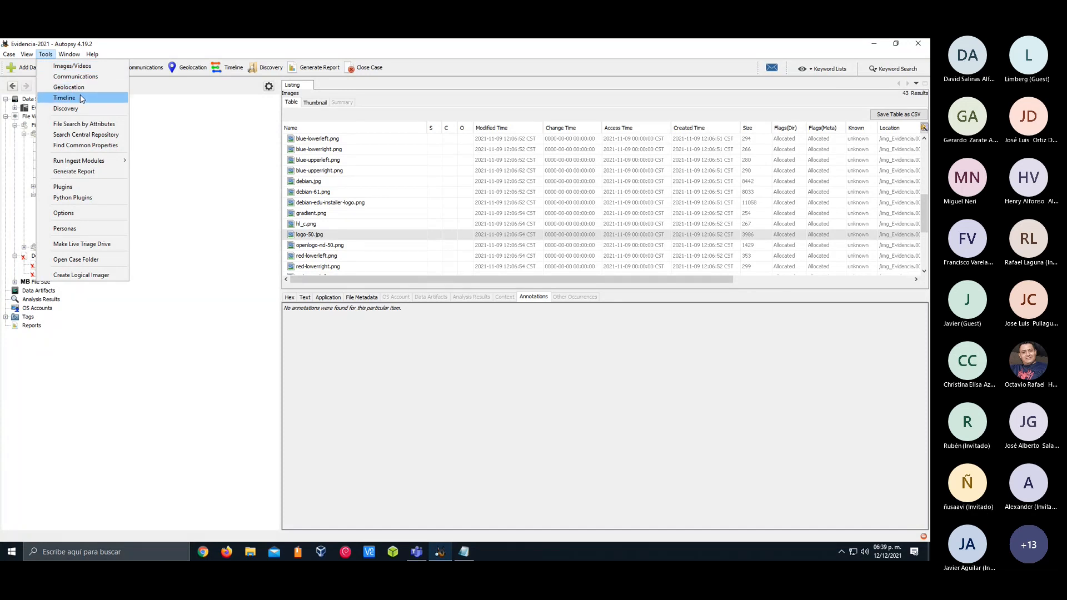
mouse_move(92, 161)
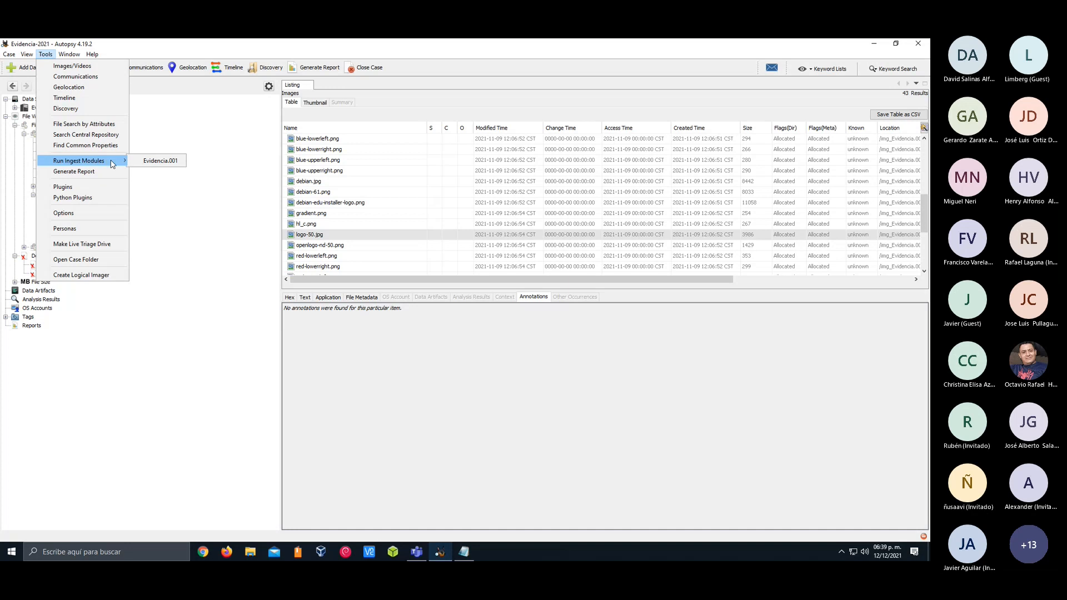
left_click(158, 163)
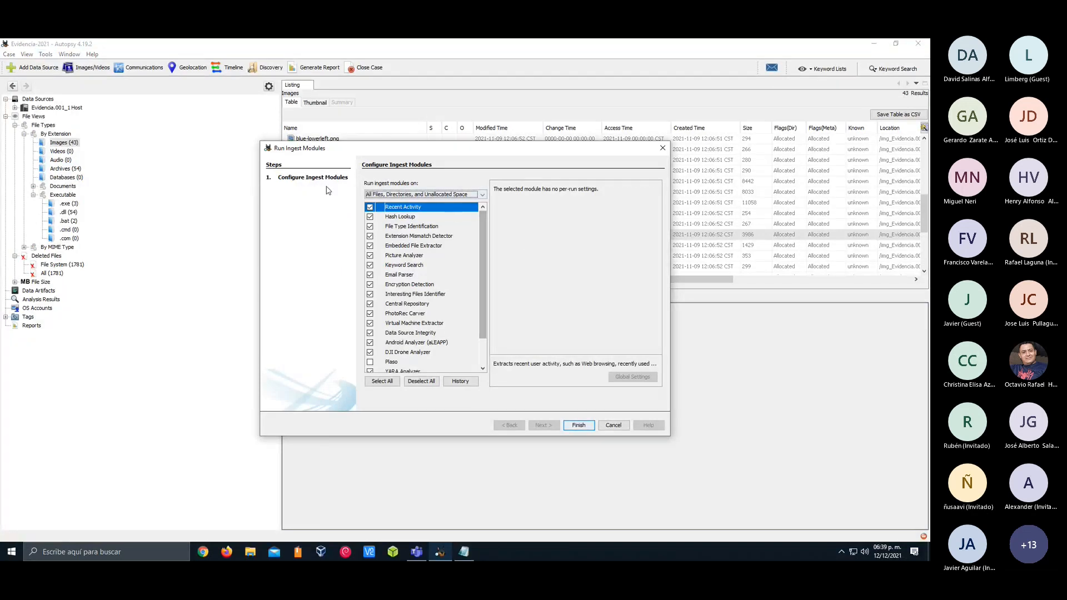
scroll(486, 235, "down", 3)
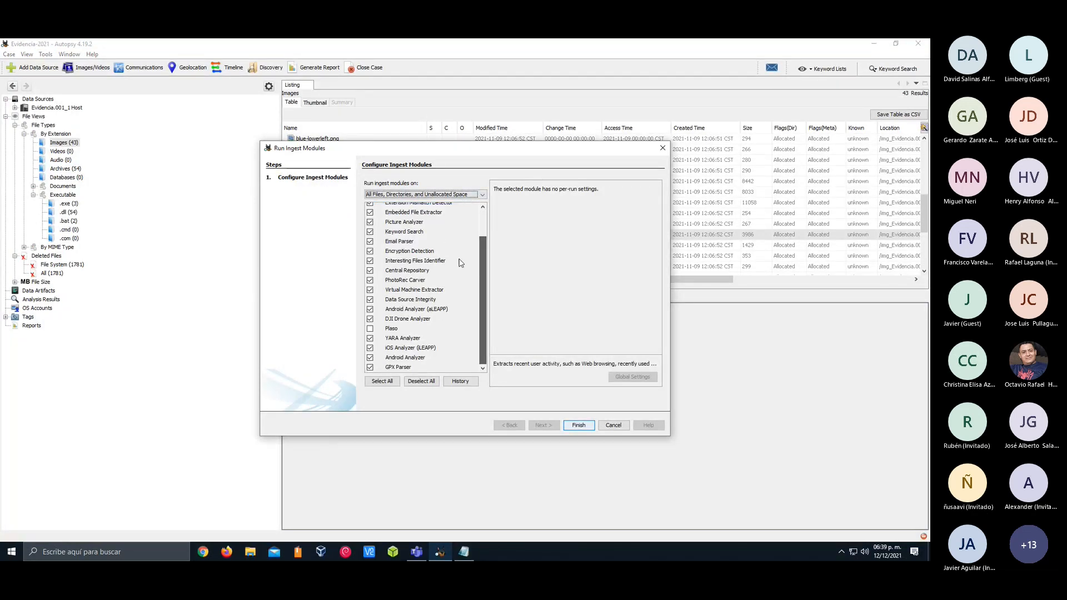
scroll(481, 273, "up", 3)
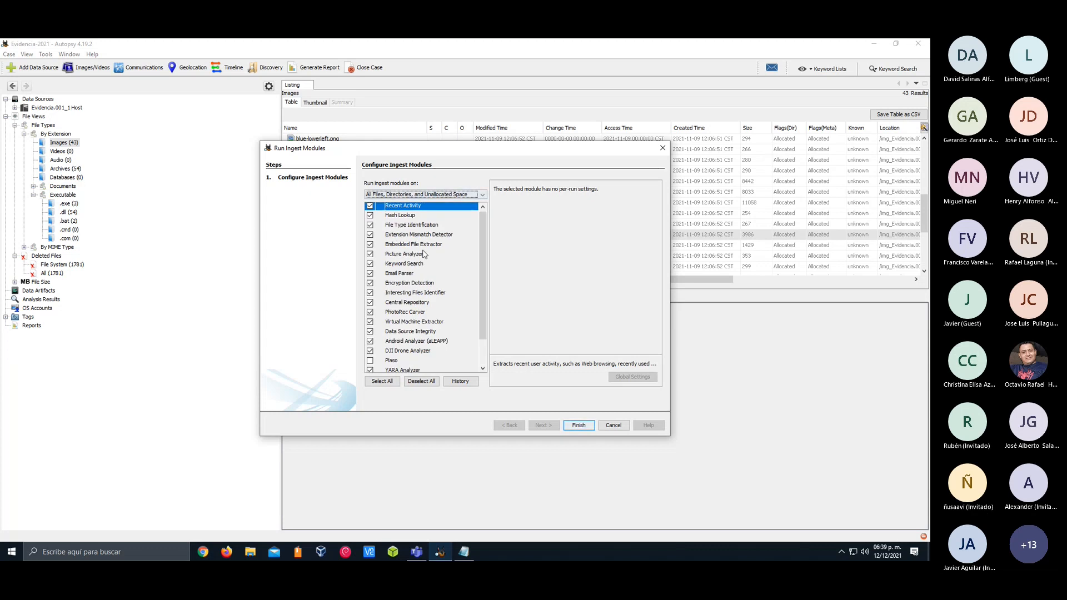
scroll(483, 246, "down", 1)
mouse_move(484, 243)
left_mouse_down()
mouse_move(483, 263)
mouse_move(482, 216)
mouse_move(472, 261)
mouse_move(470, 231)
left_mouse_up()
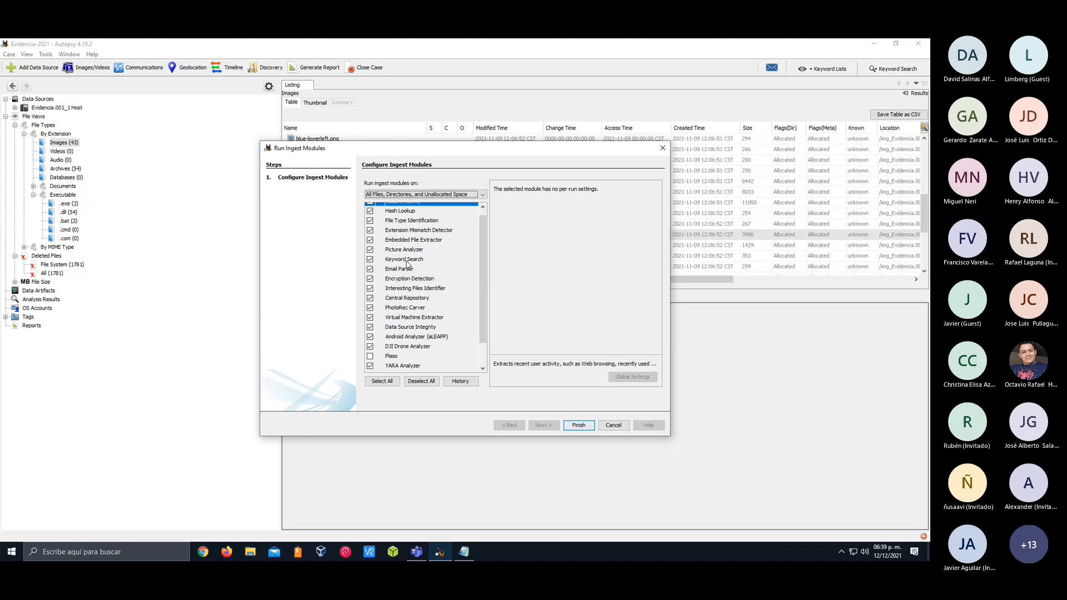
scroll(481, 253, "down", 3)
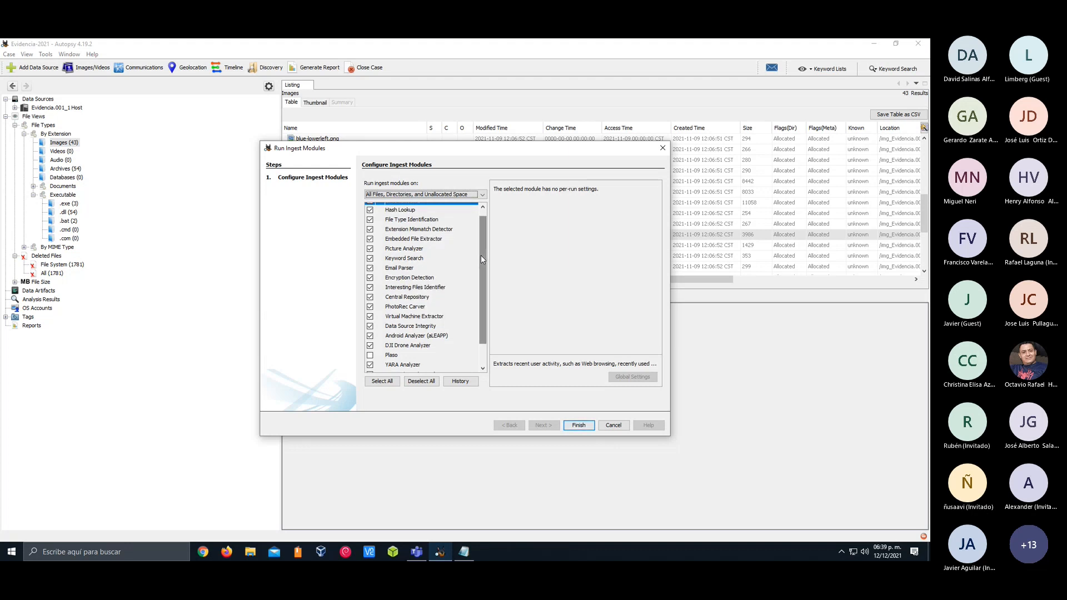
scroll(484, 284, "up", 3)
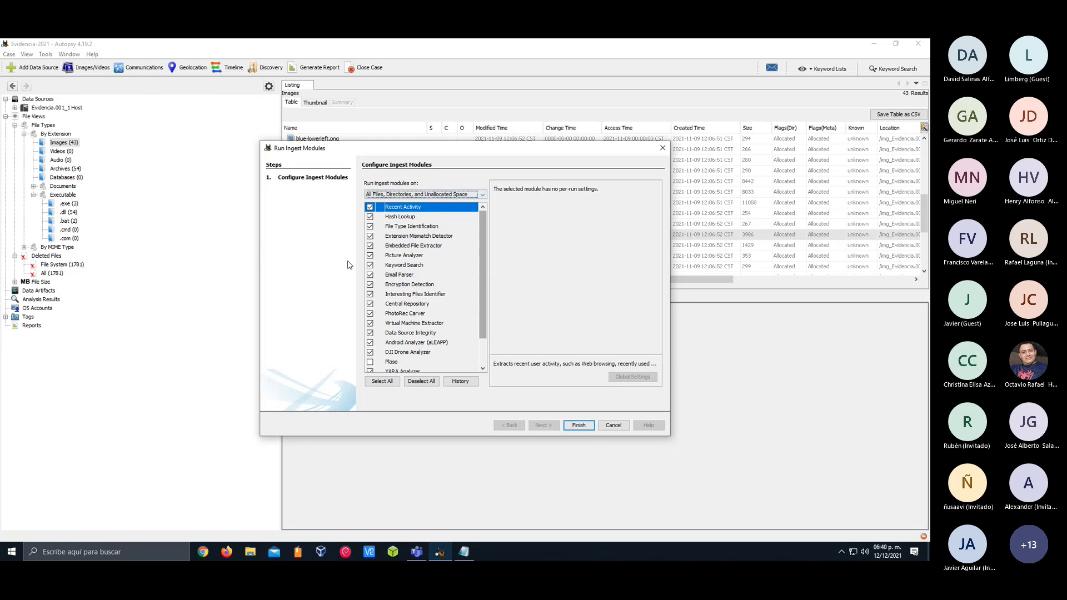
Run the ingest modules on All Files, Directories, and Unallocated Space and show the progress details of the running tasks
left_click(483, 194)
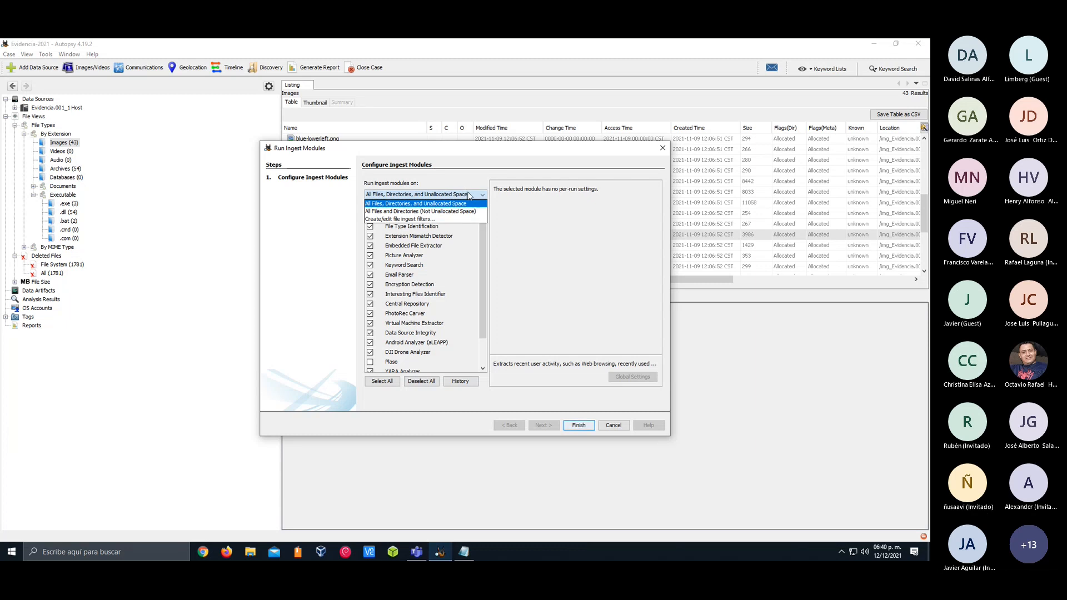
left_click(469, 196)
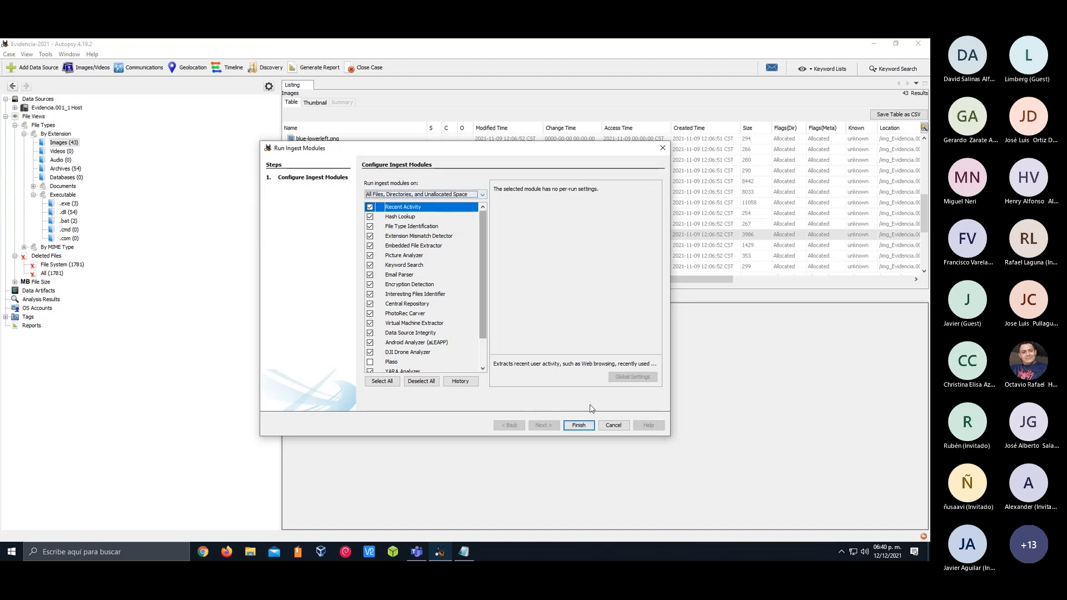
left_click(580, 426)
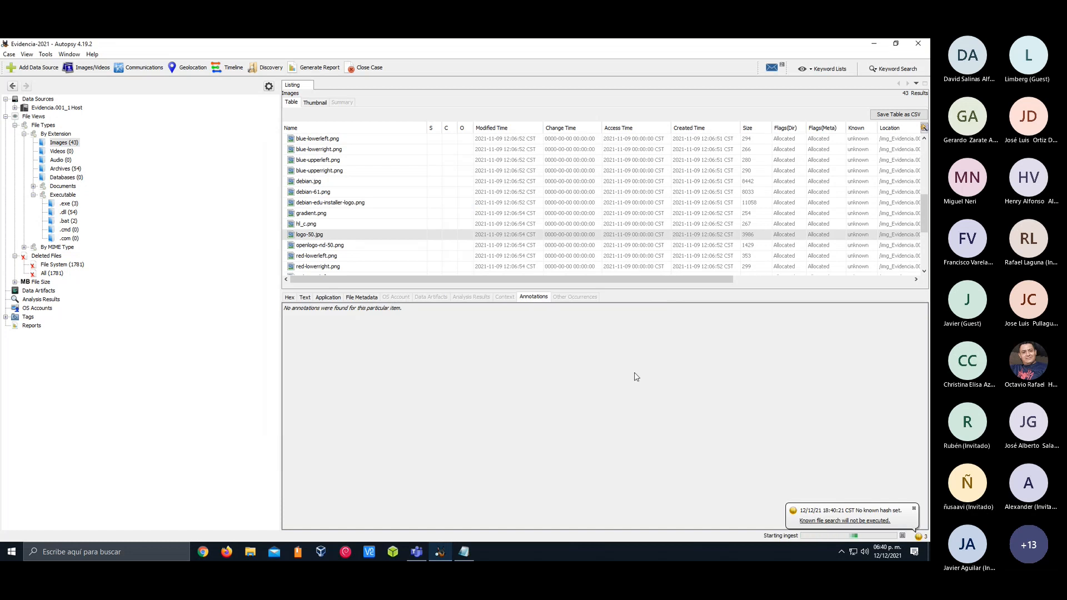
left_click(781, 538)
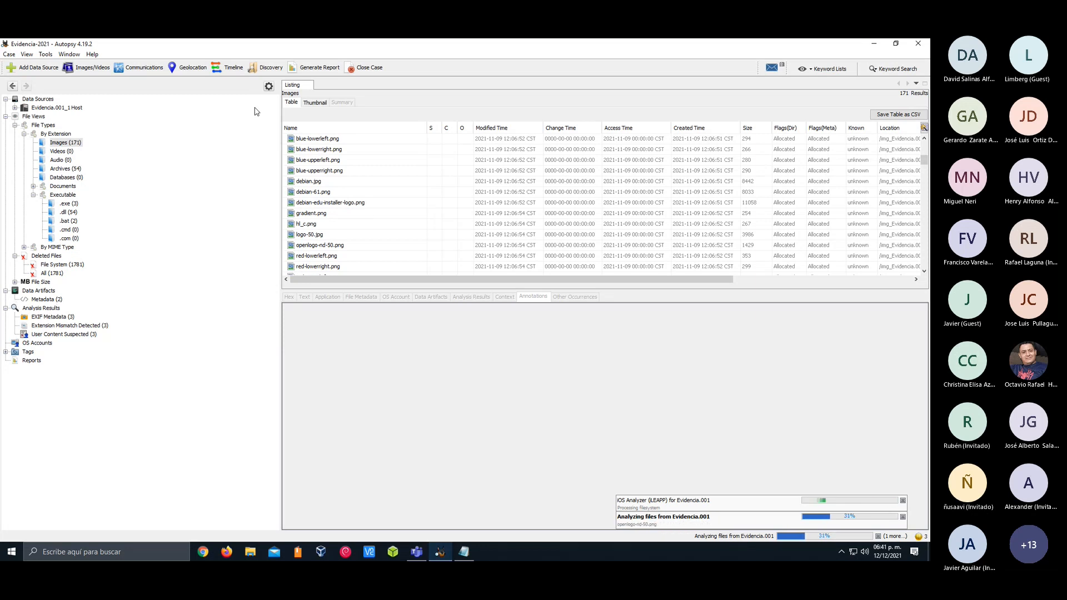
Open the Python Plugins folder and return to the case window
left_click(62, 57)
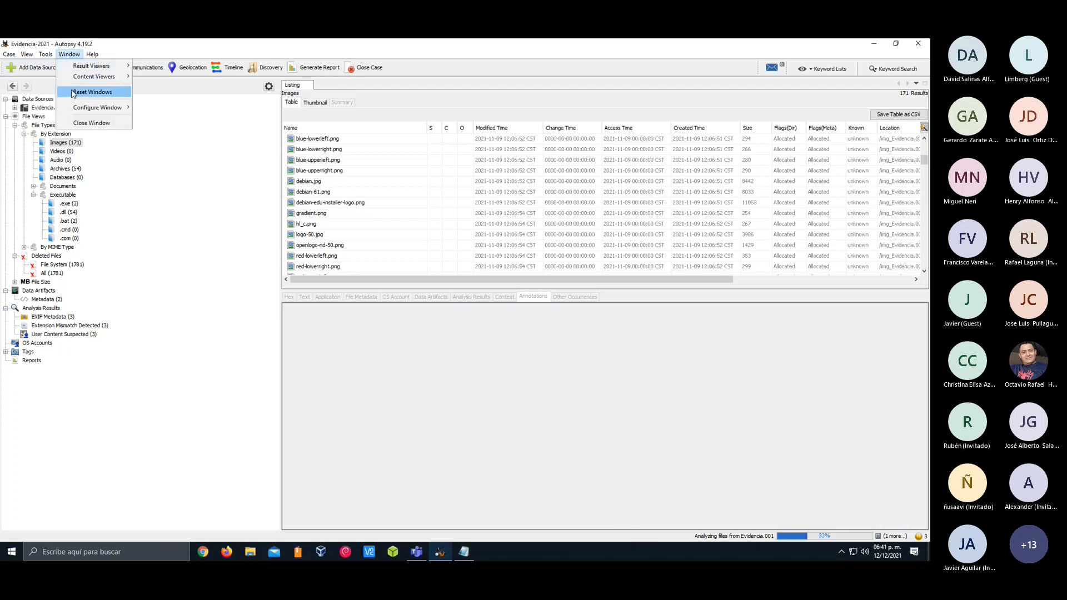
mouse_move(46, 52)
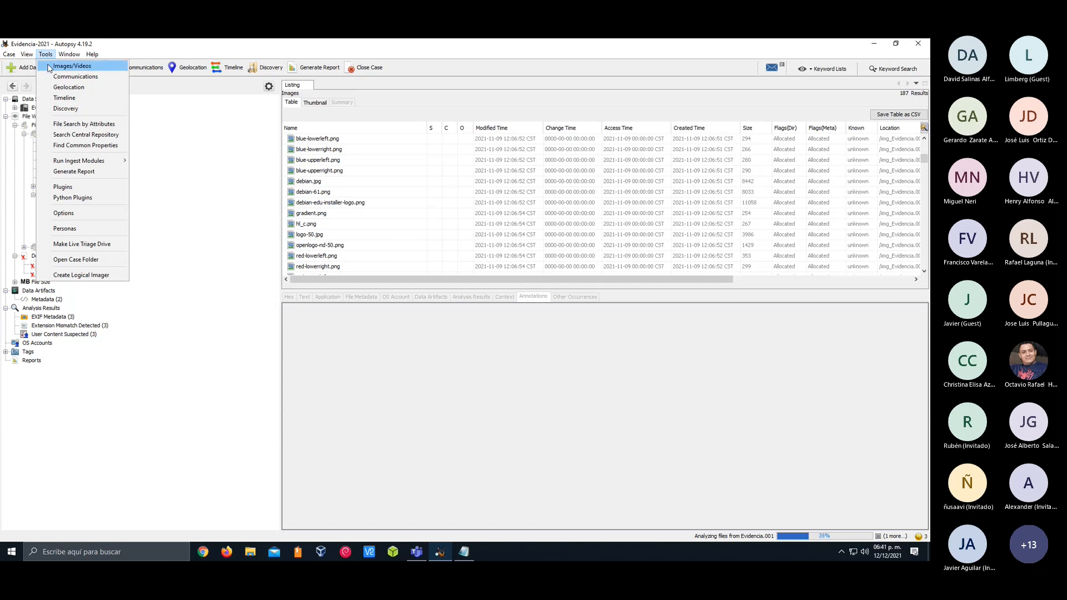
left_click(92, 197)
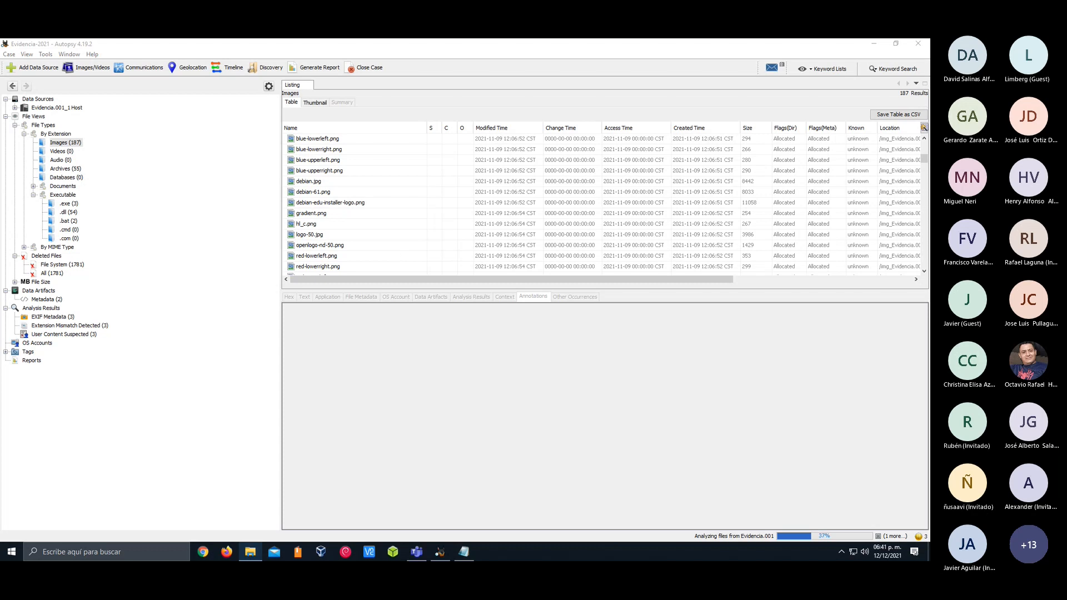
left_click(238, 254)
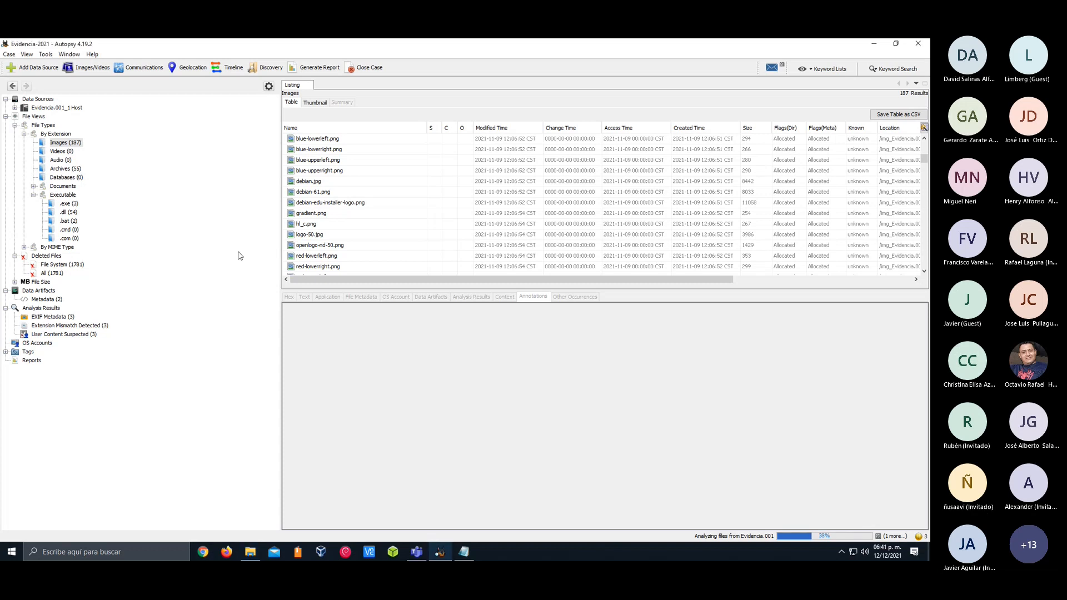
Open the Plugins manager, examine the available, downloaded, installed and update lists, and close it
left_click(46, 54)
left_click(71, 187)
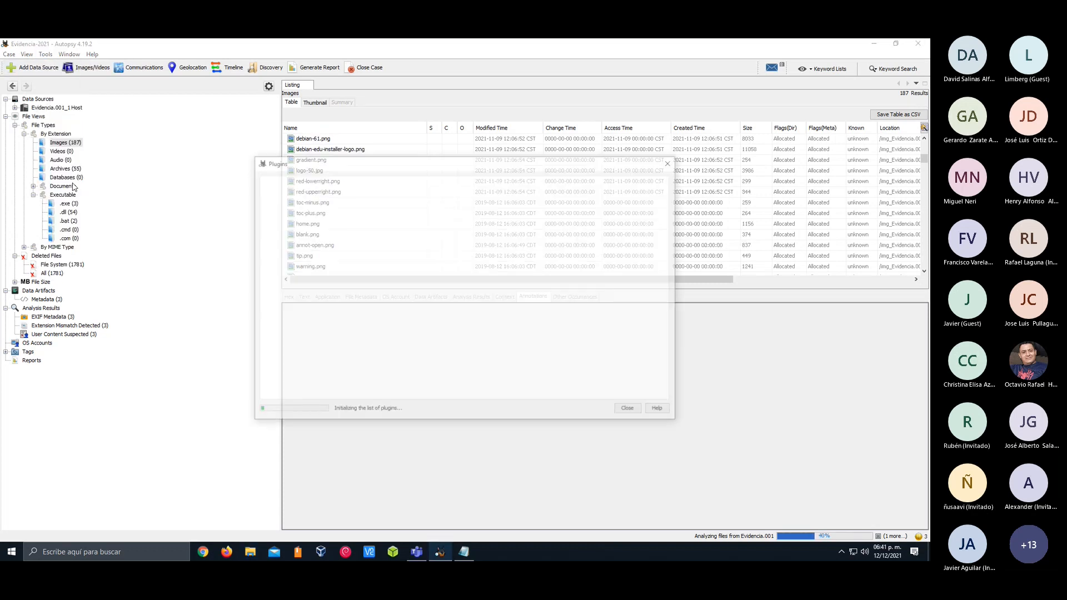
left_click(295, 179)
left_click(322, 177)
left_click(356, 176)
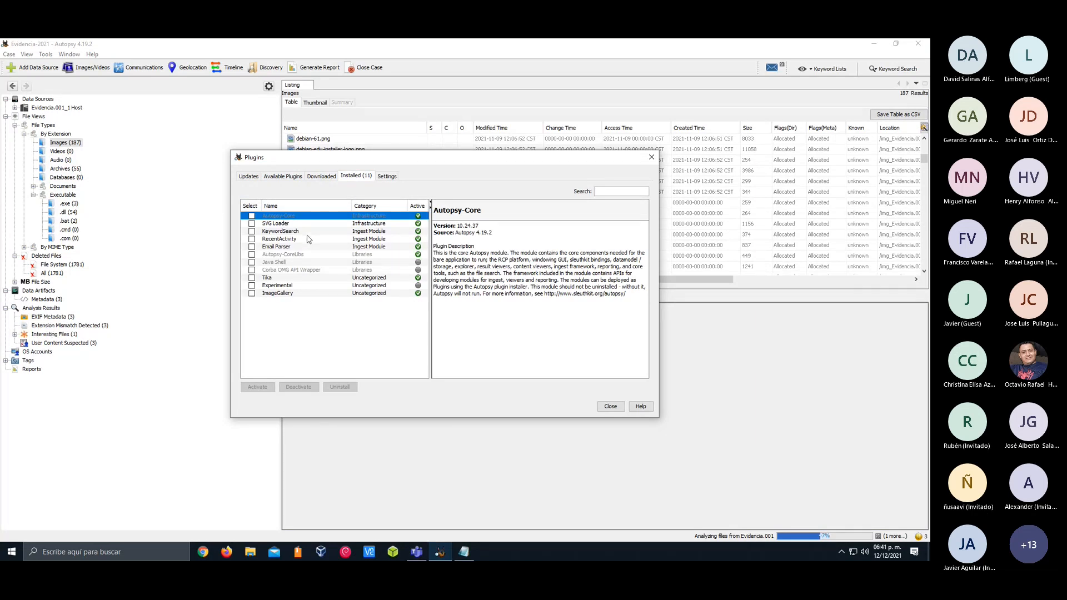
left_click(249, 176)
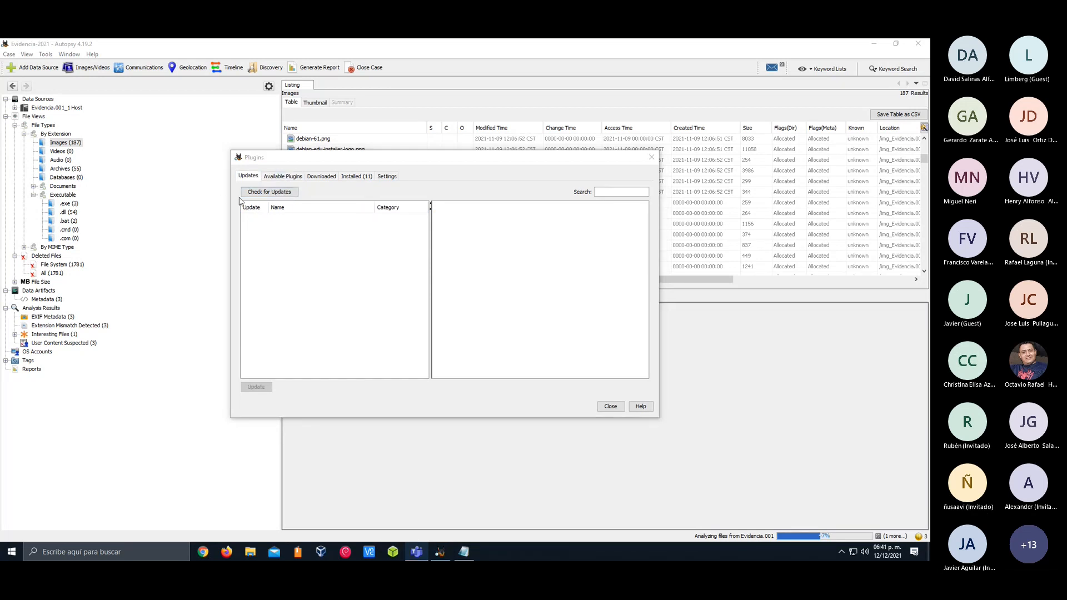
left_click(648, 167)
Show the progress details of the analysis tasks running on Evidencia.001
left_click(26, 54)
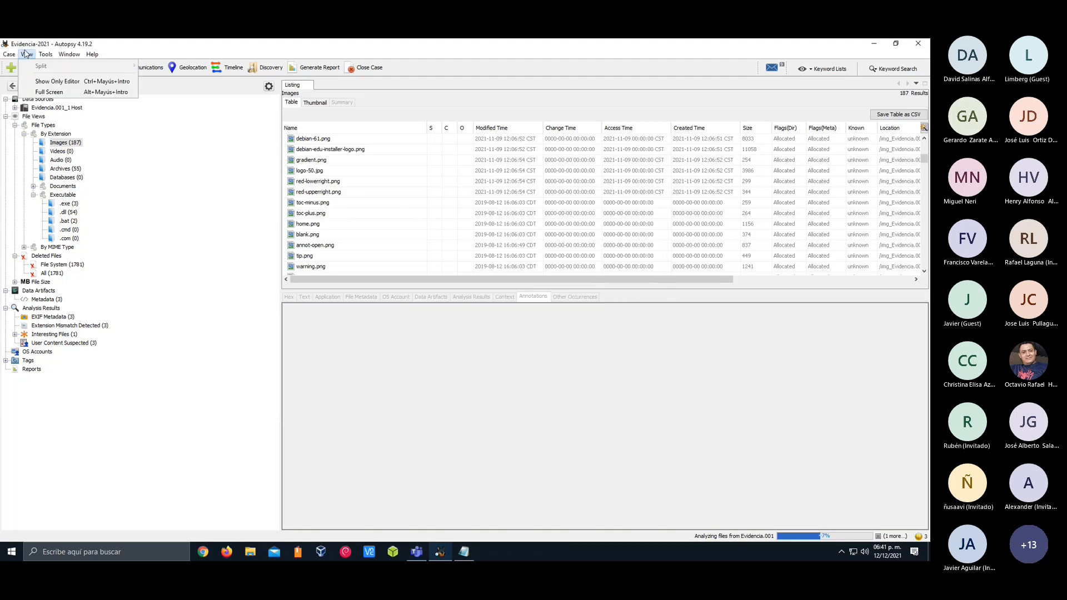
mouse_move(46, 54)
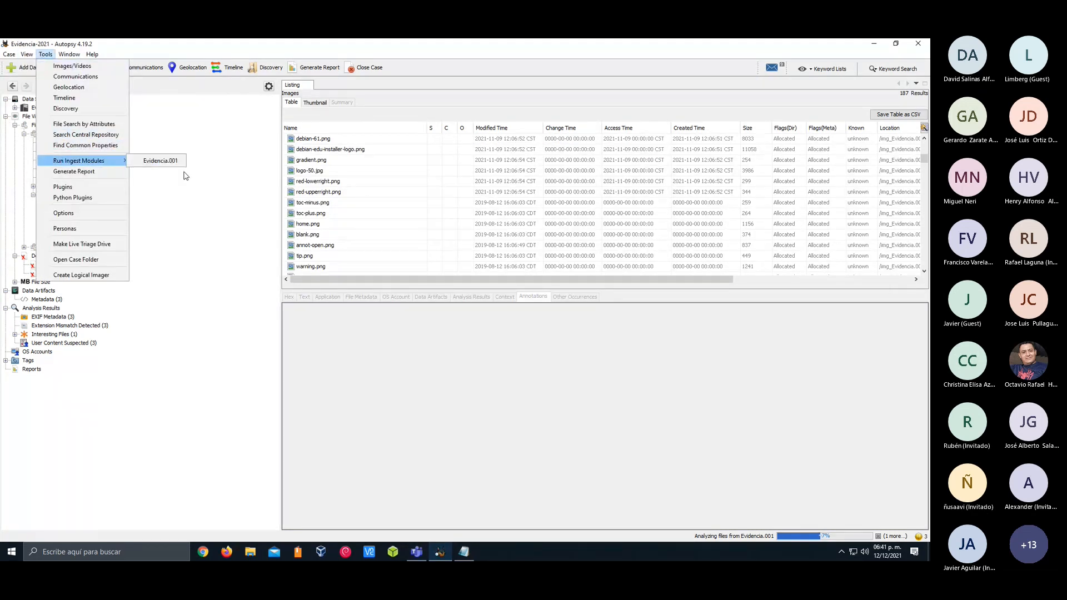
left_click(186, 174)
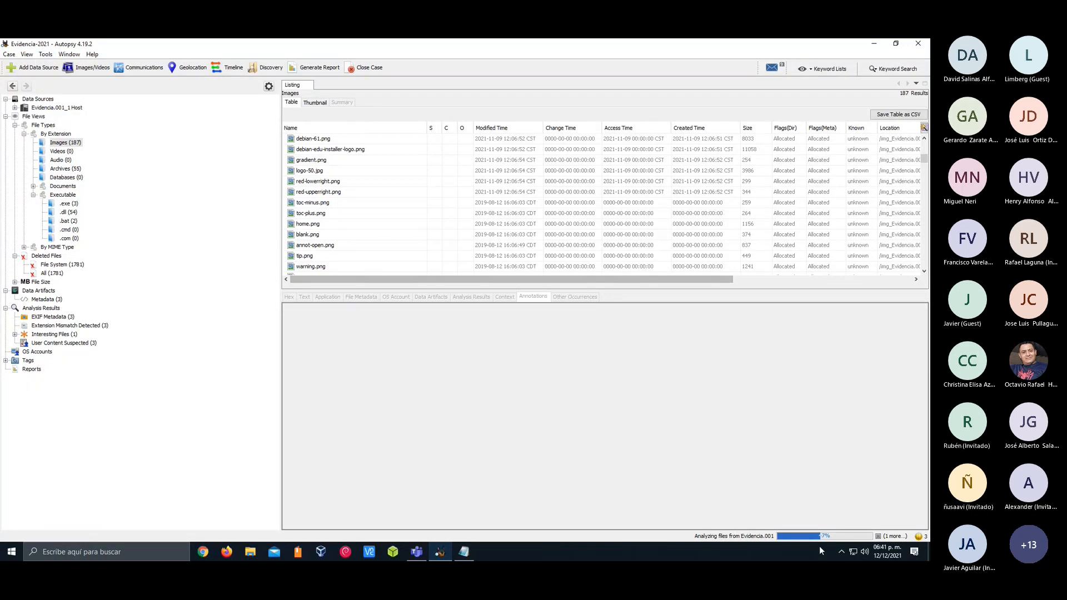
left_click(818, 536)
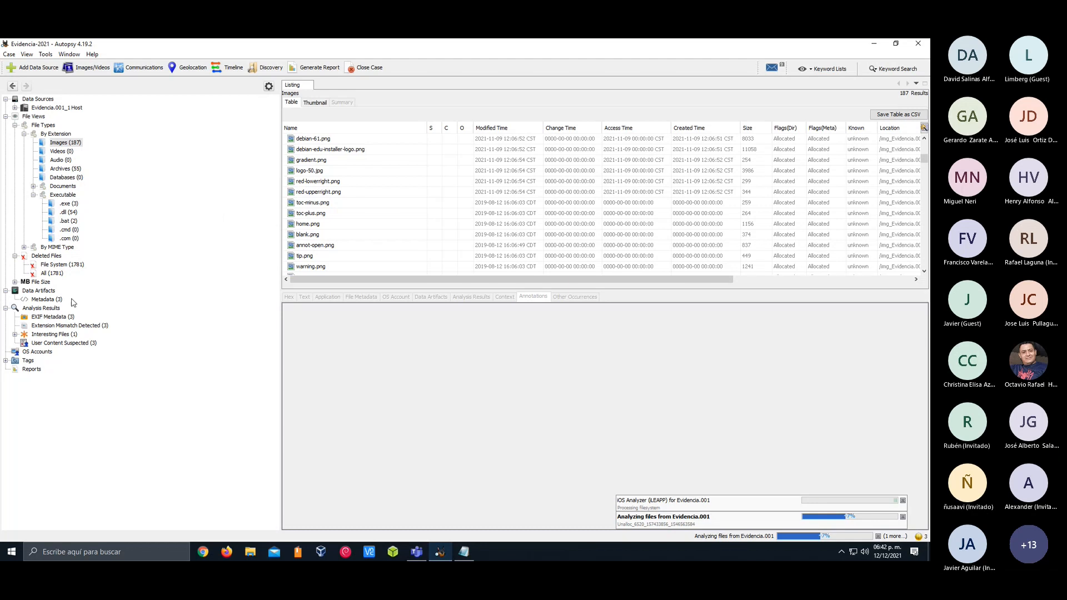
List the Metadata data artifacts and inspect the owner and source file path of Forense_Formato.docx
left_click(39, 300)
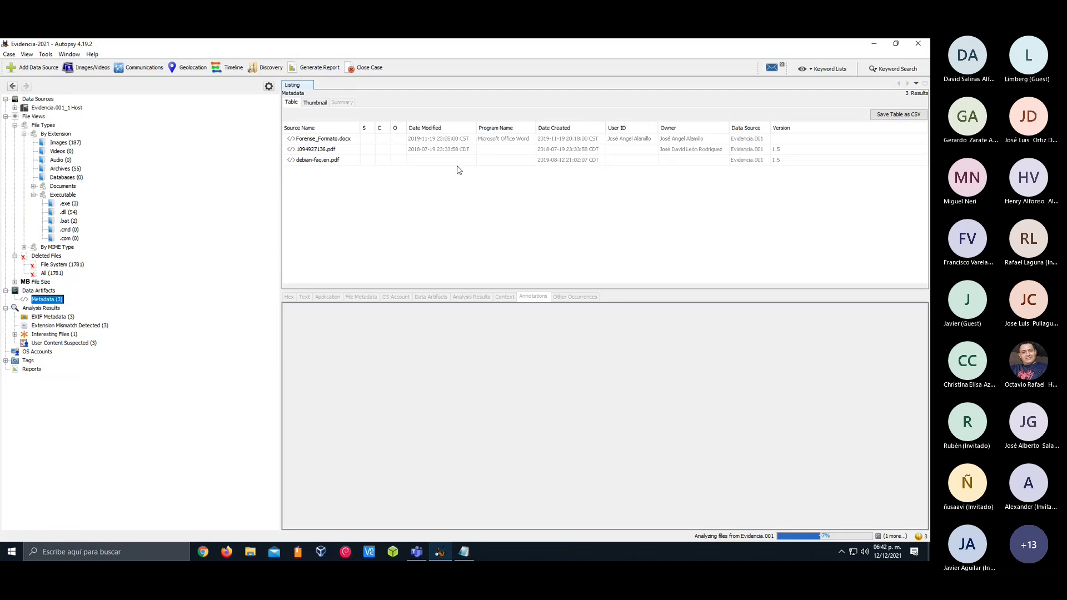
left_click(318, 142)
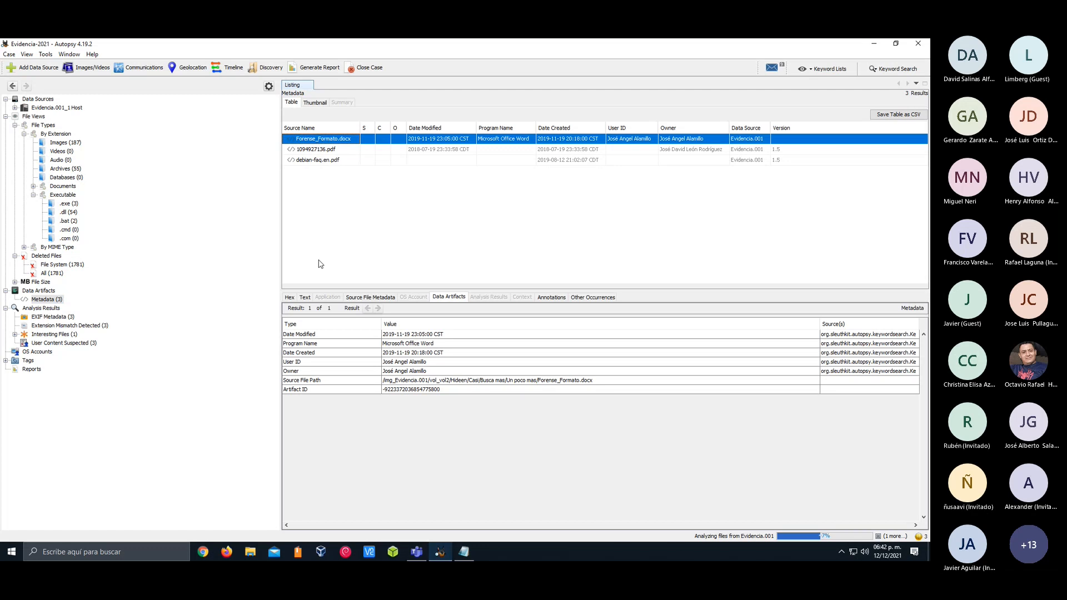
left_click(391, 366)
left_click(396, 371)
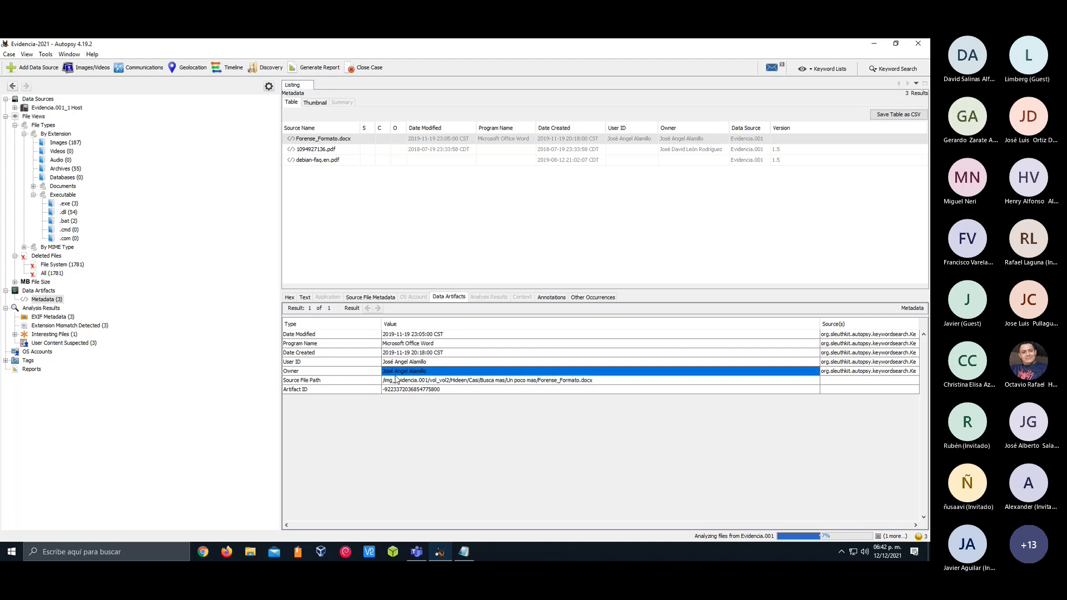
left_click(437, 382)
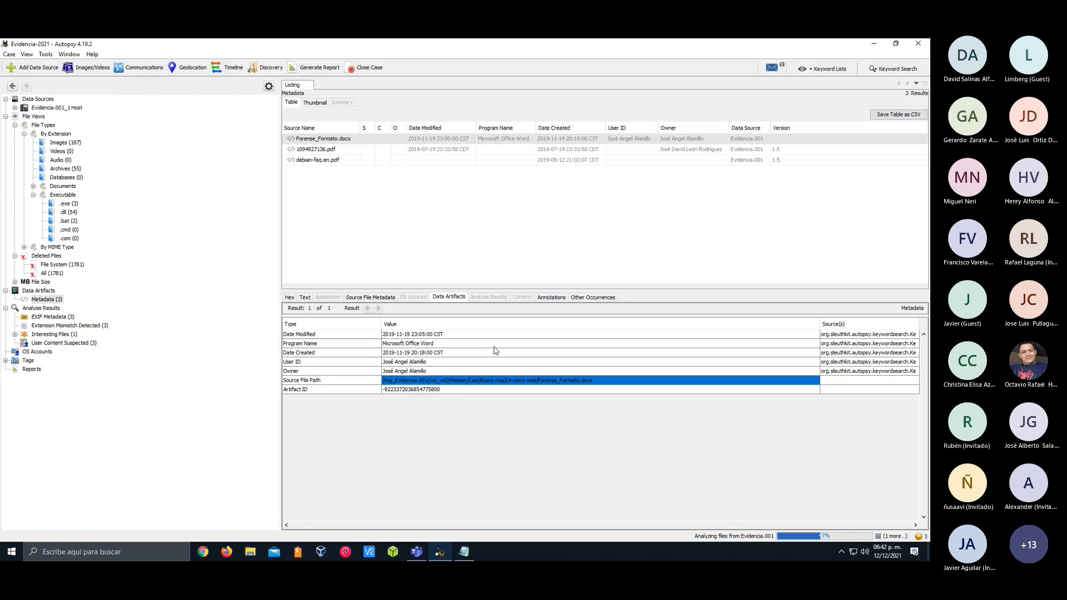
Inspect the metadata artifacts of debian-faq.en.pdf and of the PDF listed just above it
left_click(394, 150)
left_click(396, 161)
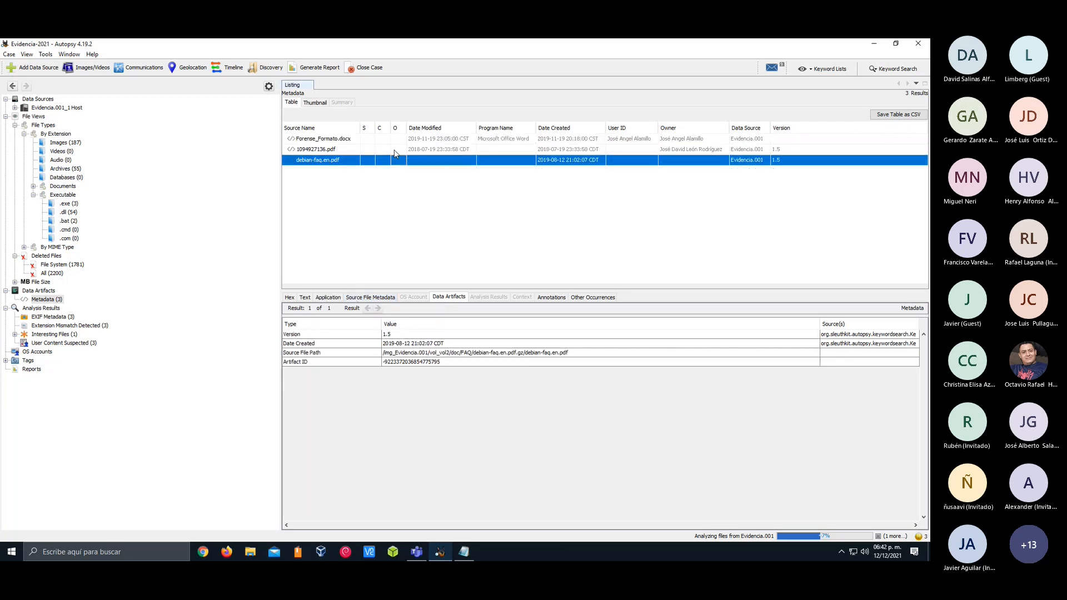
left_click(397, 148)
key("Up")
left_click(400, 151)
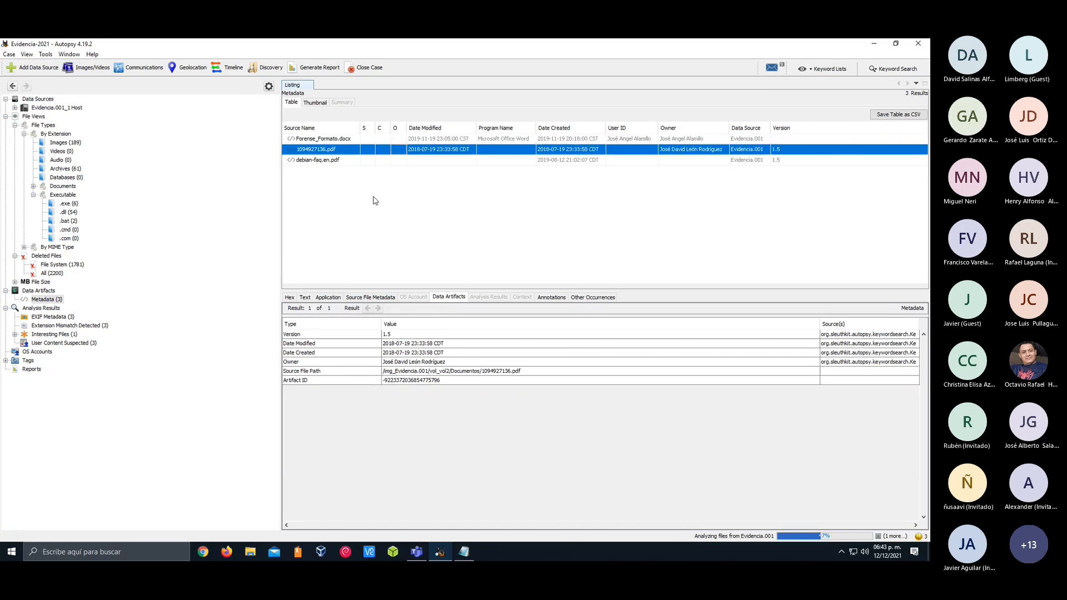
Preview the selected PDF in the enlarged Application viewer and examine its extracted text strings through the end of the first page
left_click(336, 298)
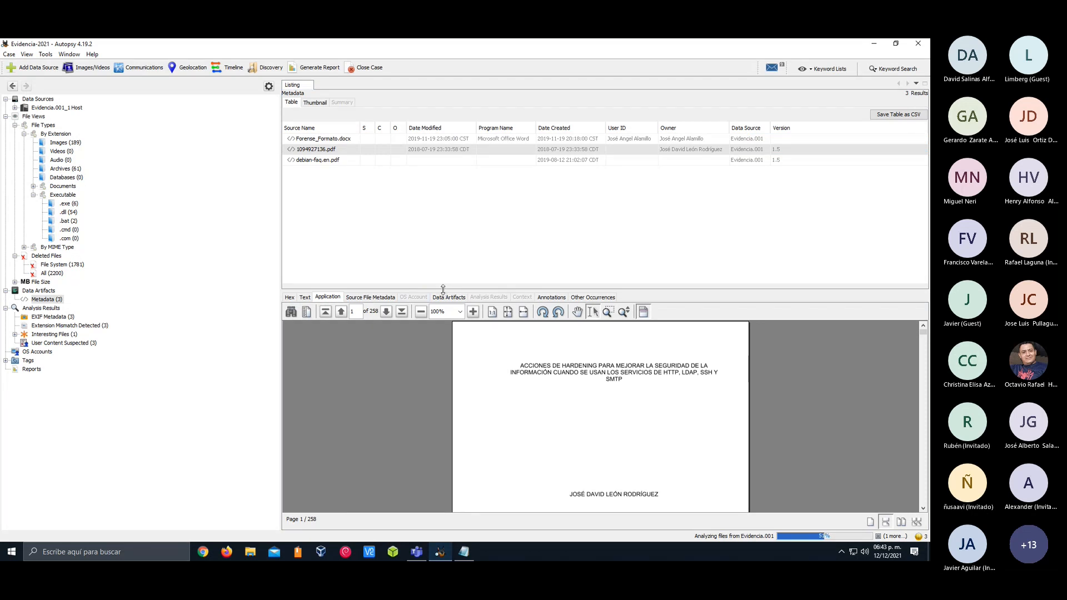
left_click_drag(439, 288, 441, 190)
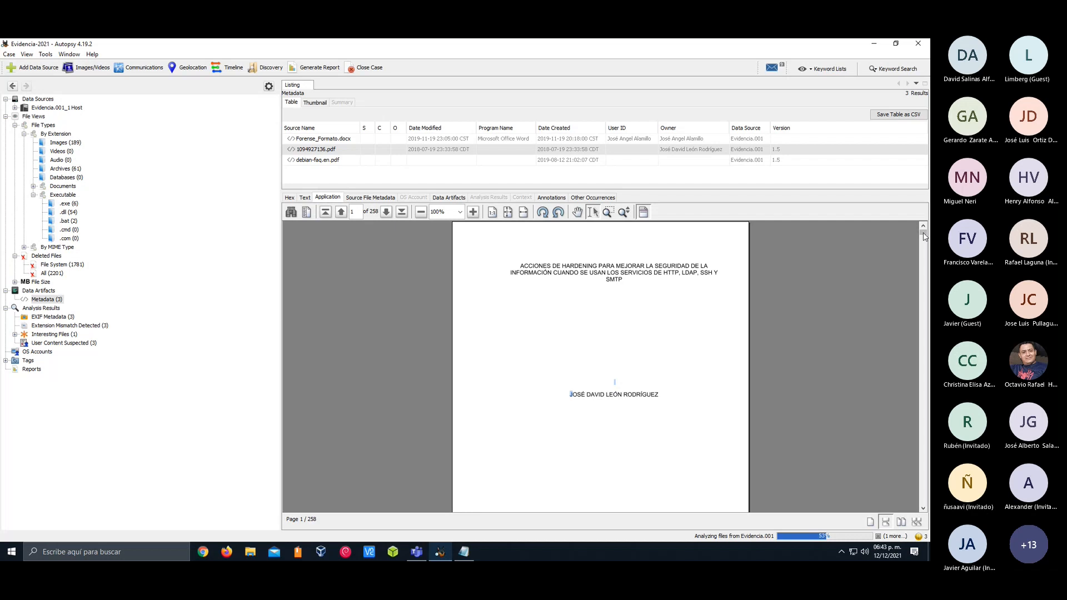
left_click(305, 198)
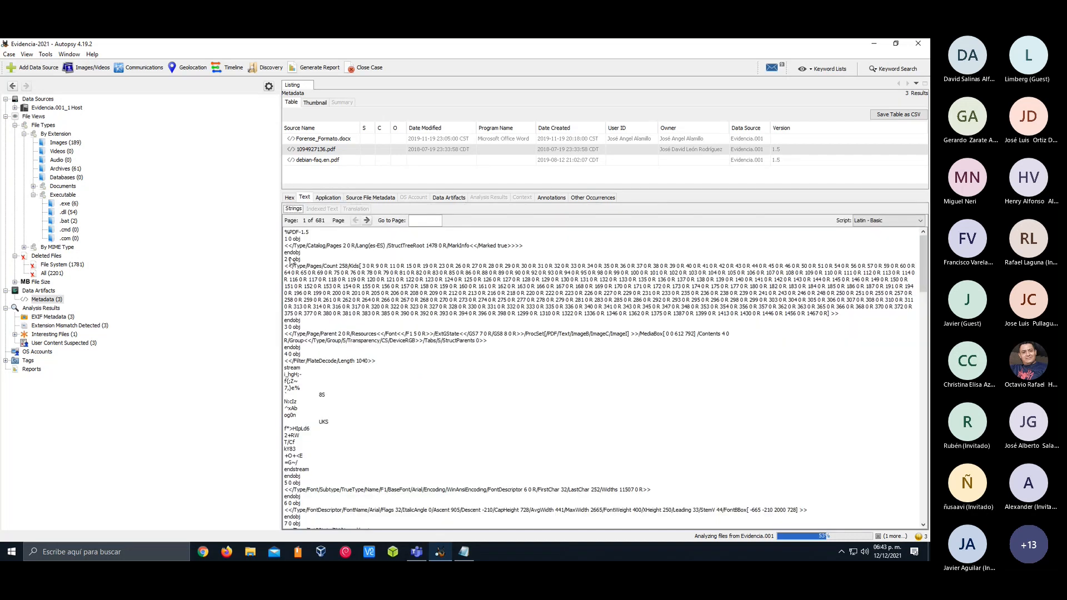
scroll(313, 278, "down", 10)
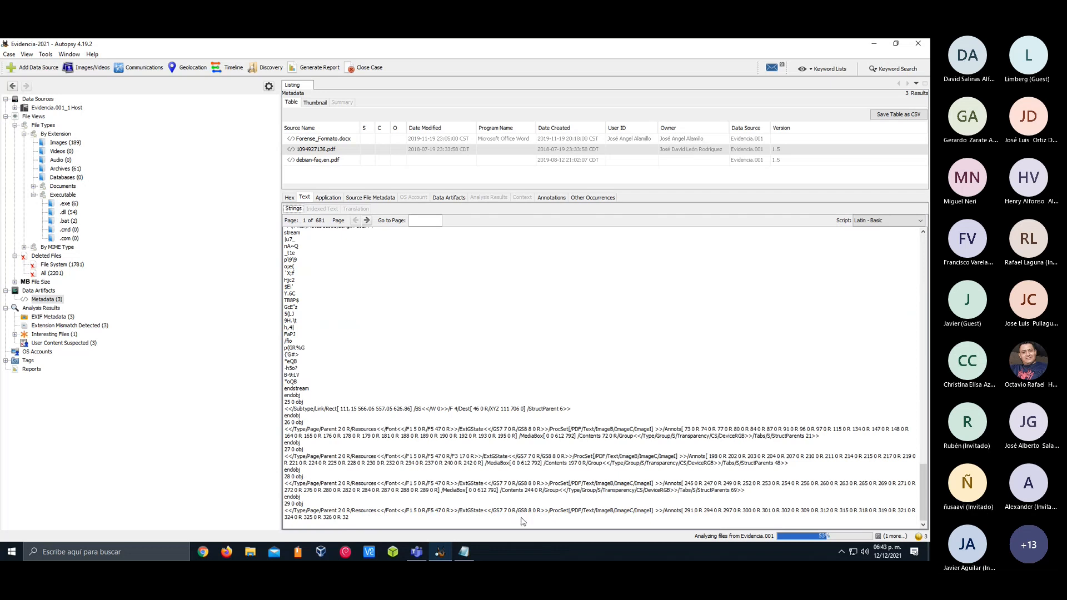
left_click_drag(523, 522, 435, 439)
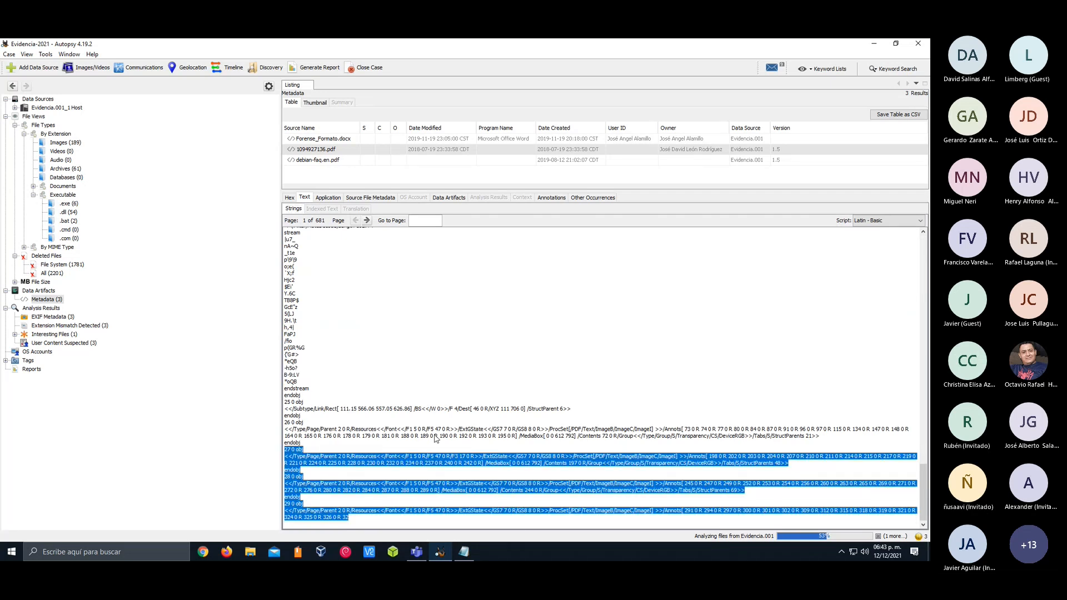
Inspect the selected PDF's hexadecimal content and its extracted text strings back to the start of the first page
left_click(290, 198)
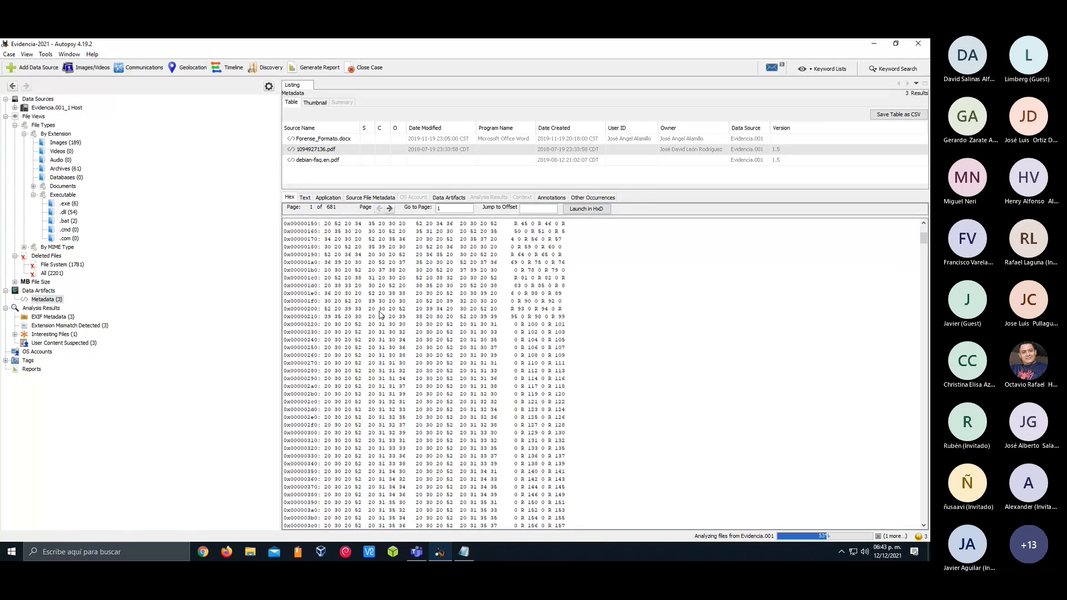
scroll(362, 255, "up", 3)
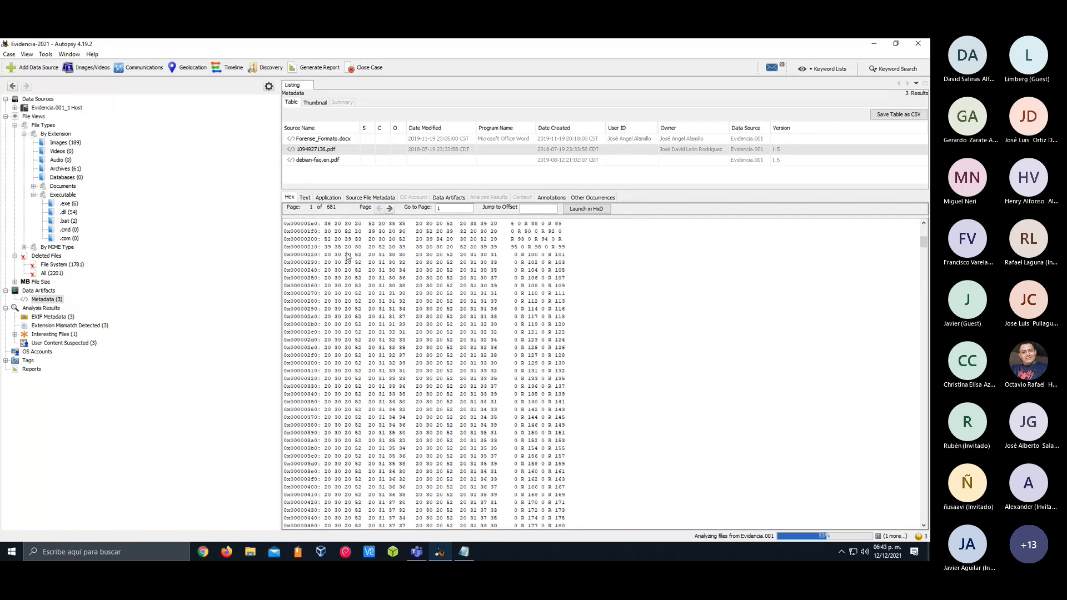
left_click(304, 198)
scroll(394, 331, "up", 5)
scroll(394, 331, "up", 5)
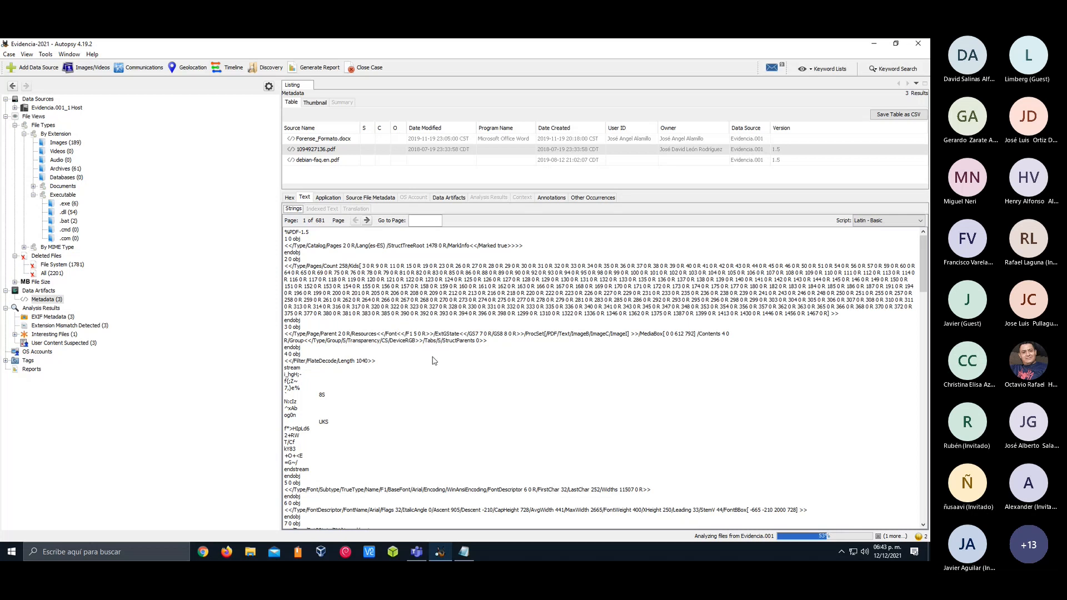
Check the progress details of the analysis tasks, and list the .exe files by extension in an enlarged results table
left_click(808, 542)
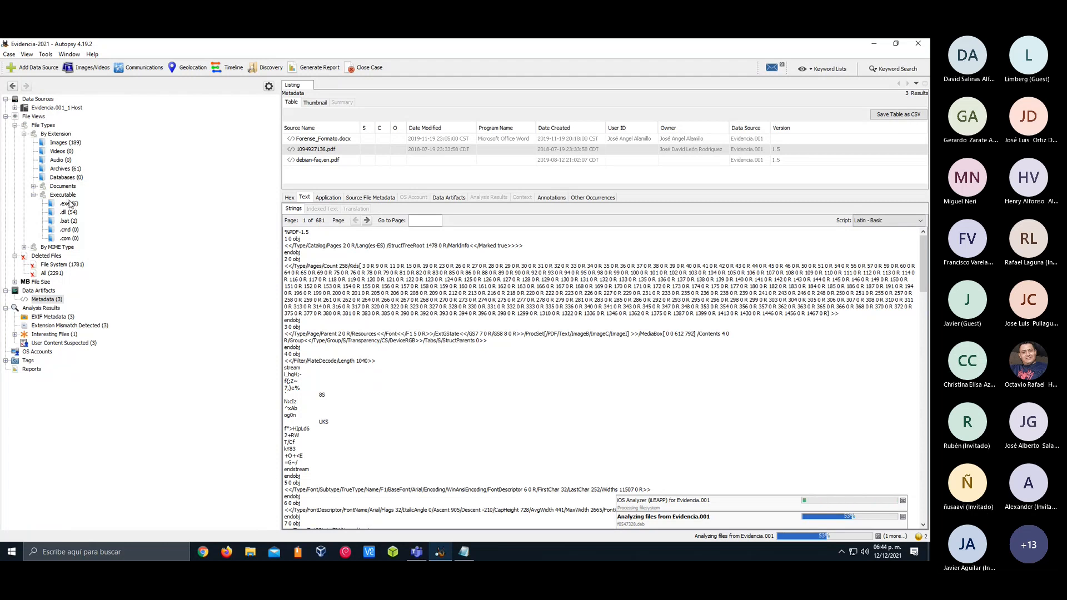
left_click(70, 205)
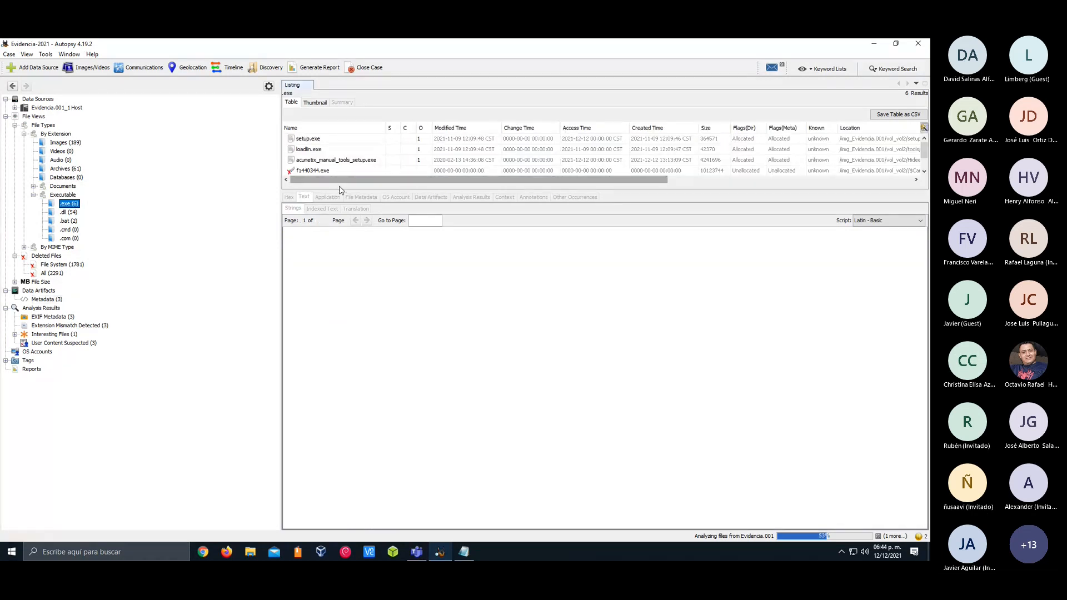
left_click_drag(339, 190, 340, 242)
left_click(68, 213)
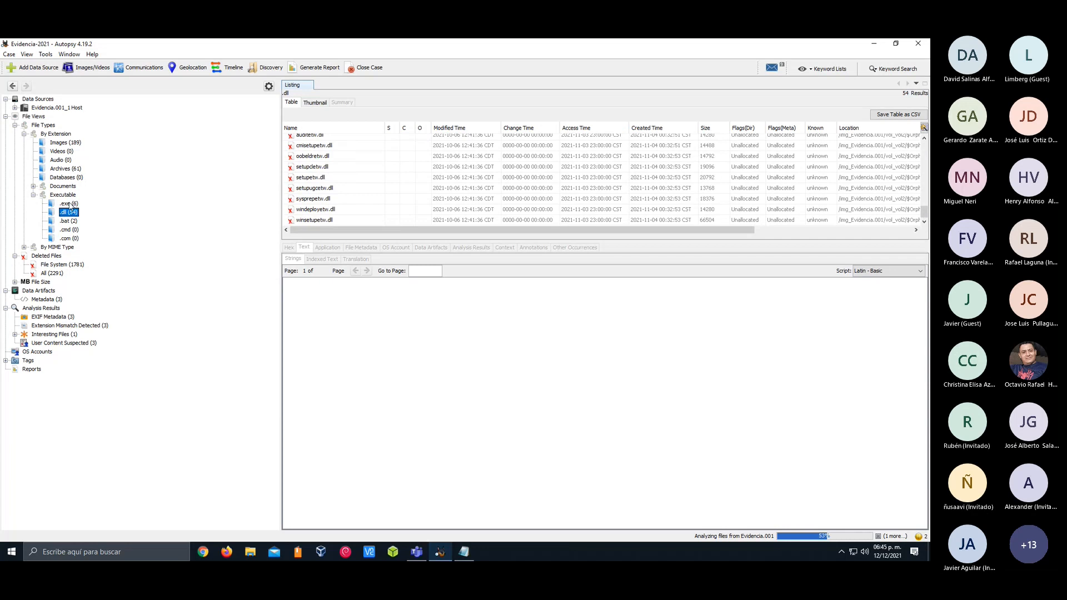
left_click(69, 203)
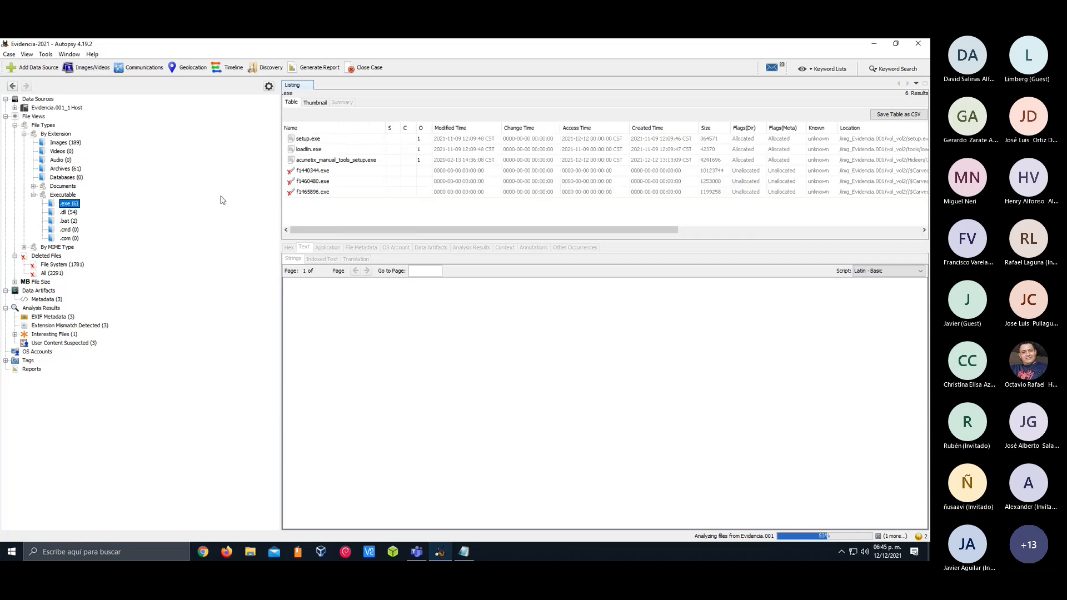
Inspect the hexadecimal content of setup.exe and acunetix_manual_tools_setup.exe
left_click(319, 140)
scroll(453, 330, "down", 6)
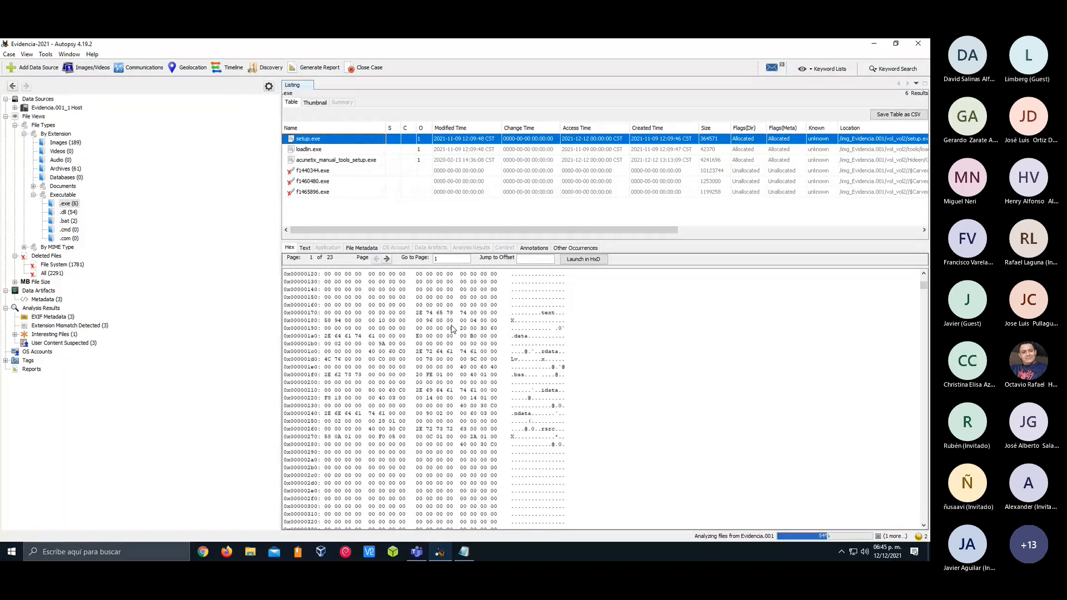
left_click(337, 161)
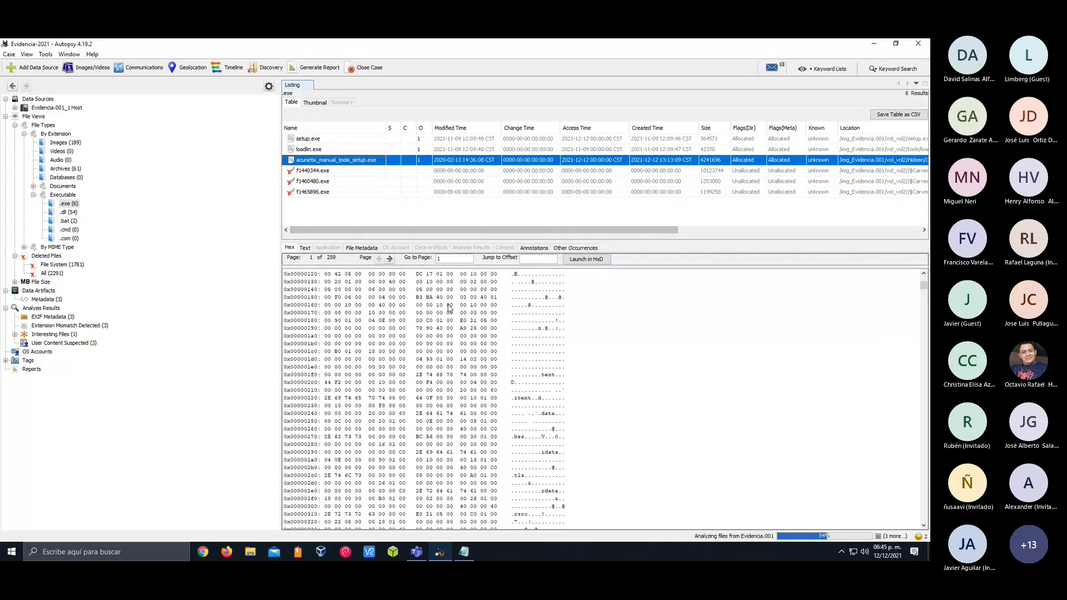
scroll(439, 308, "down", 2)
scroll(432, 308, "down", 8)
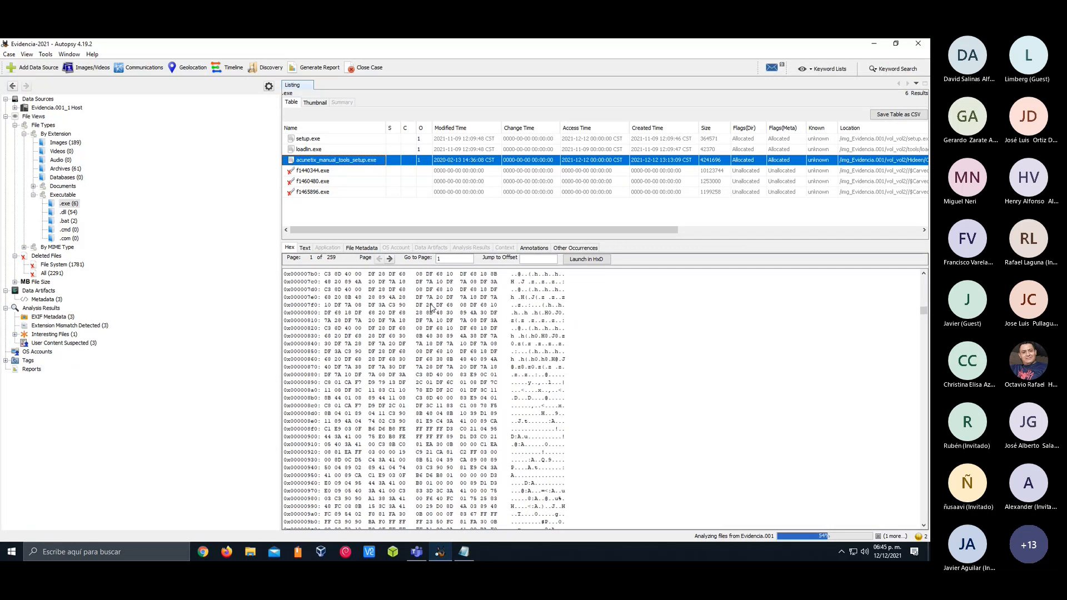
scroll(431, 308, "up", 2)
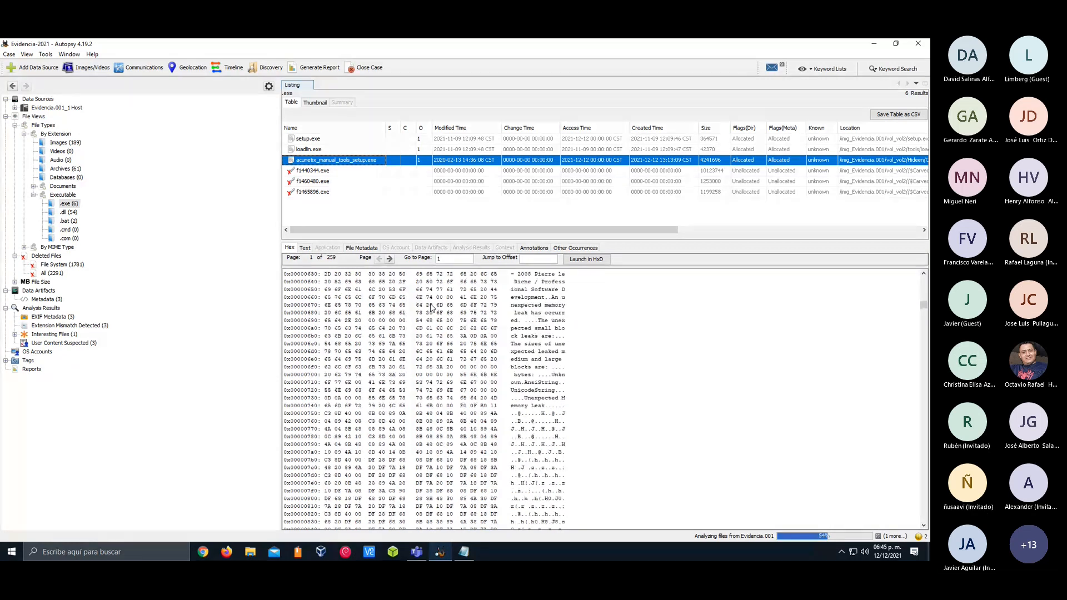
Examine the text strings on the first page of acunetix_manual_tools_setup.exe
left_click(305, 248)
scroll(353, 325, "down", 10)
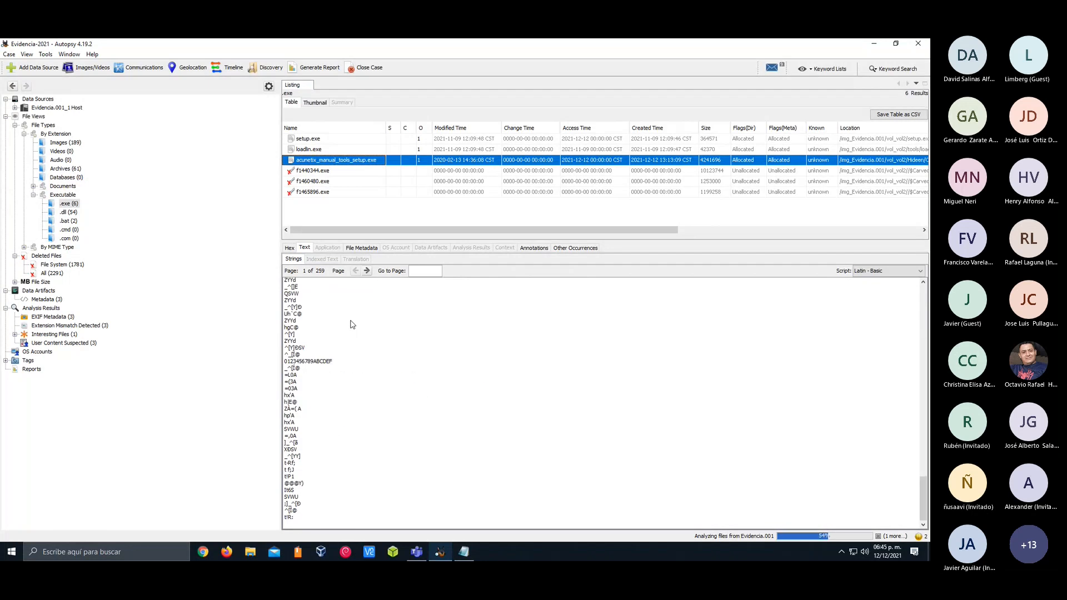
scroll(351, 324, "up", 10)
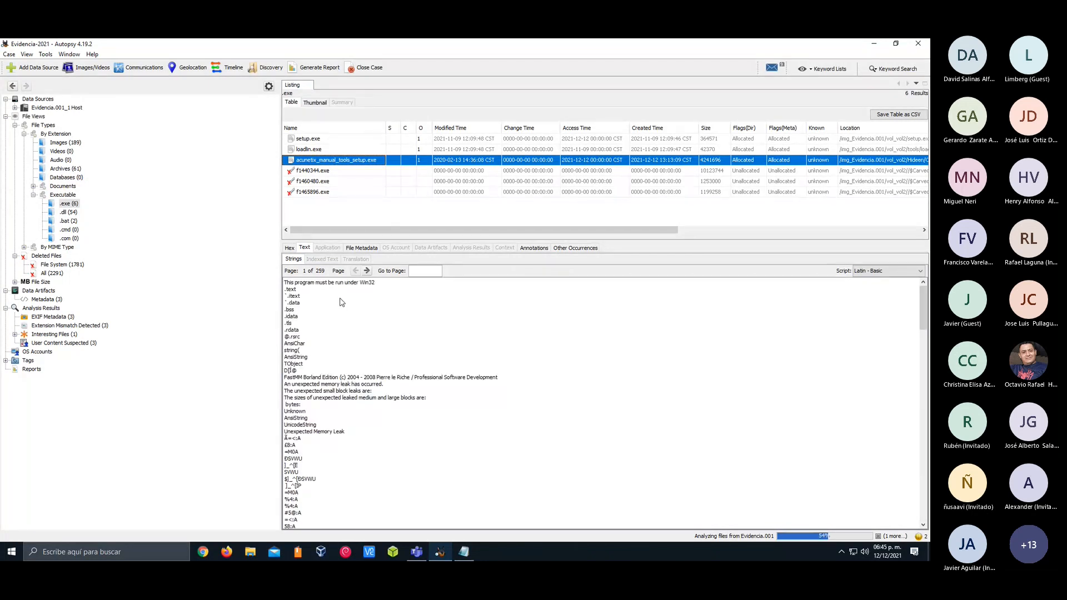
Go through the first hexadecimal page of acunetix_manual_tools_setup.exe back to its file header, and compare it with the text strings
left_click(291, 248)
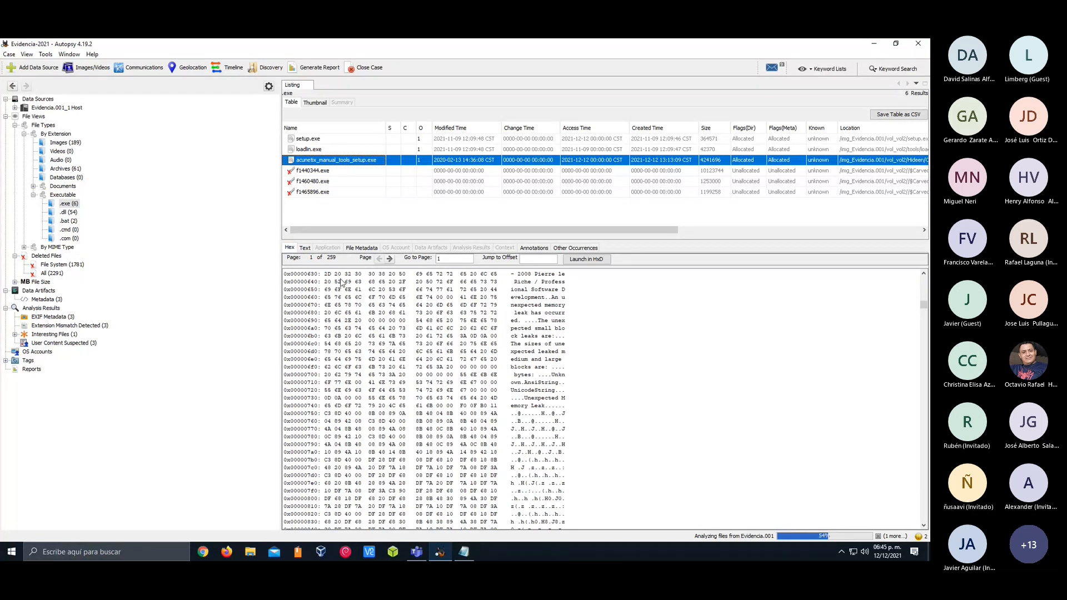
scroll(378, 326, "down", 20)
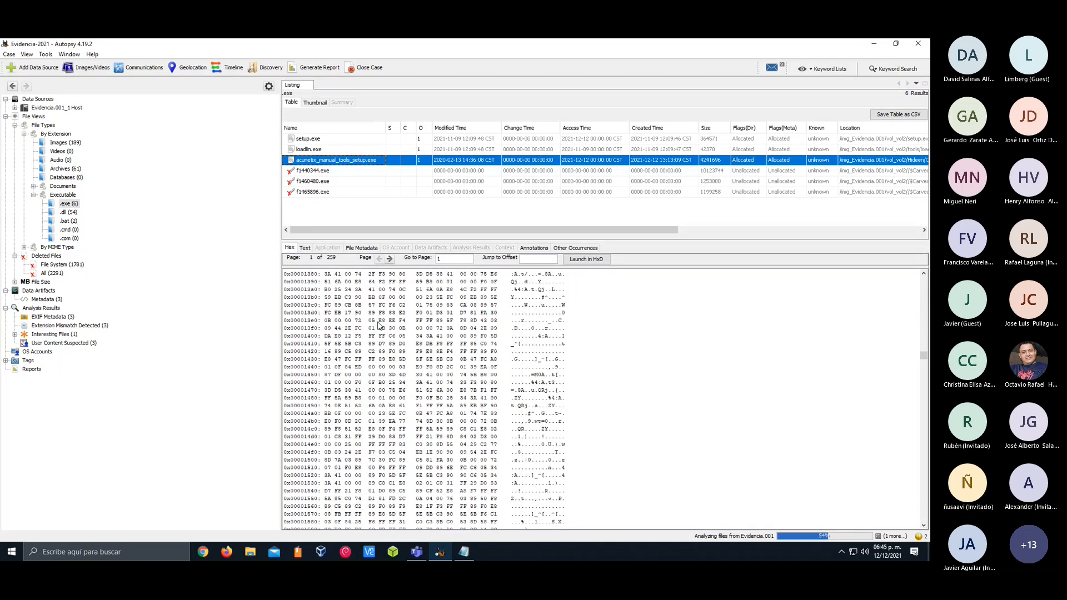
scroll(379, 325, "down", 20)
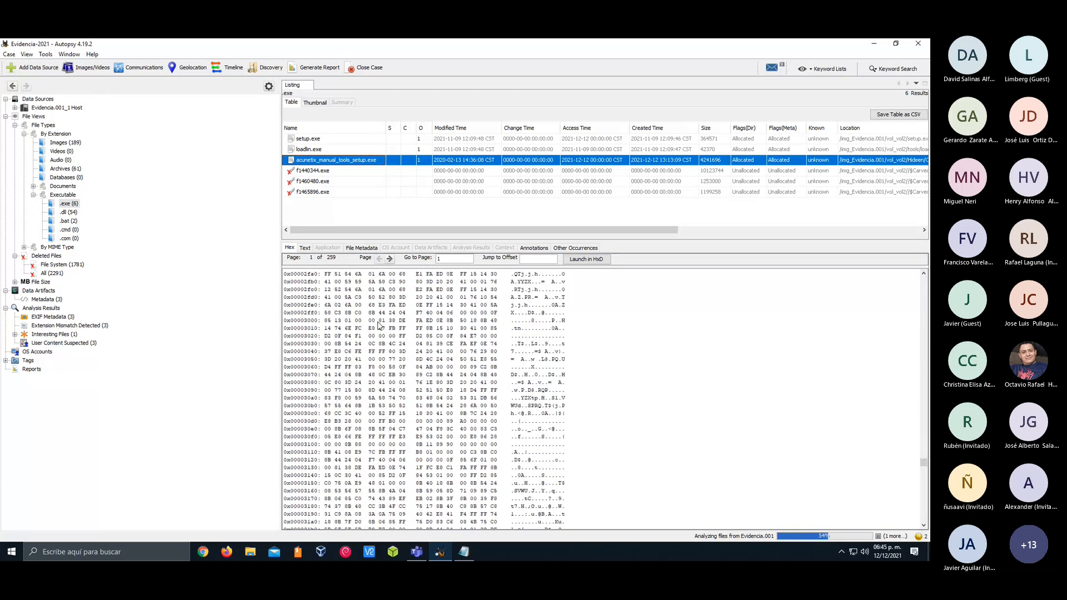
scroll(379, 326, "up", 20)
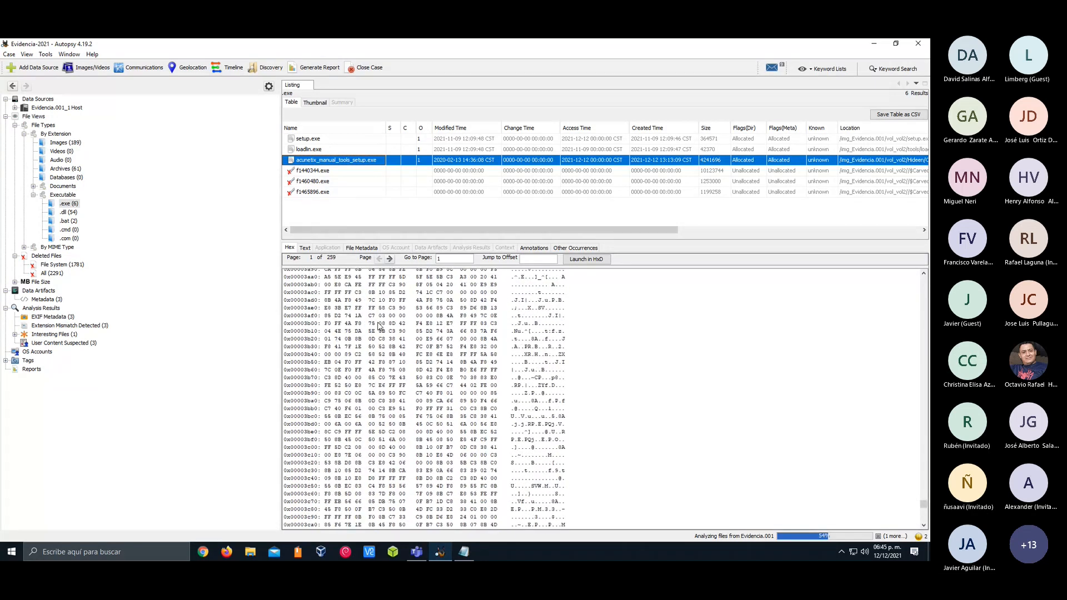
scroll(379, 326, "up", 20)
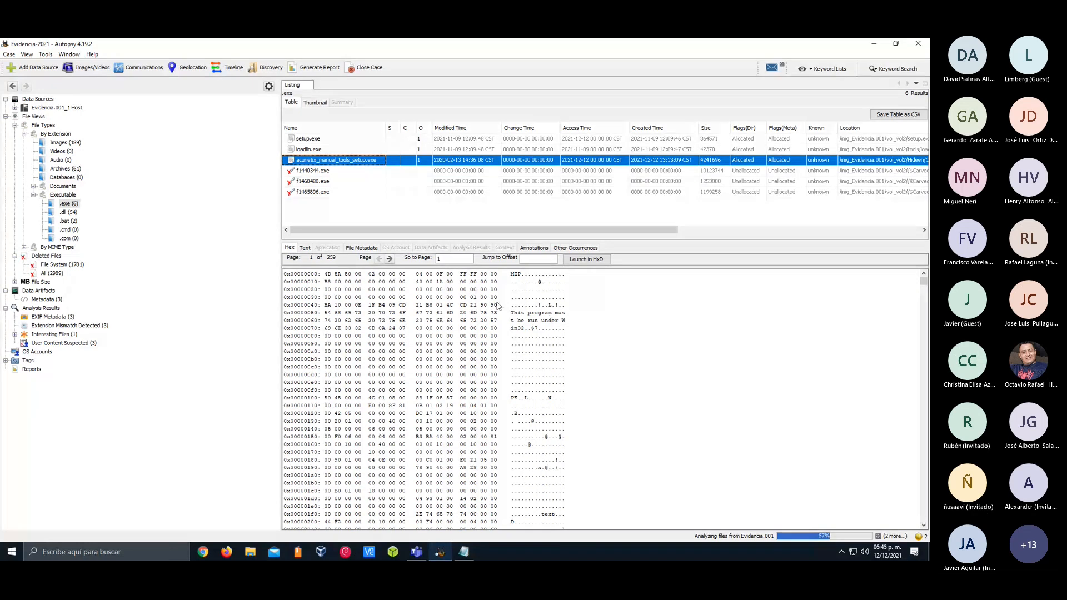
left_click(305, 248)
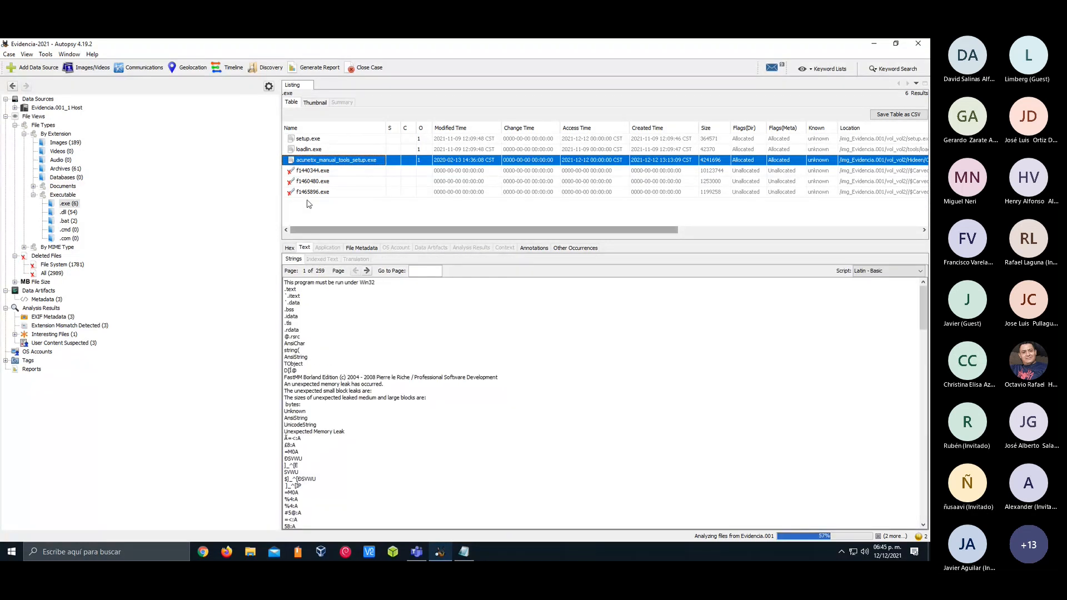
Examine the indexed text of loadlin.exe from its end back to the beginning
left_click(309, 149)
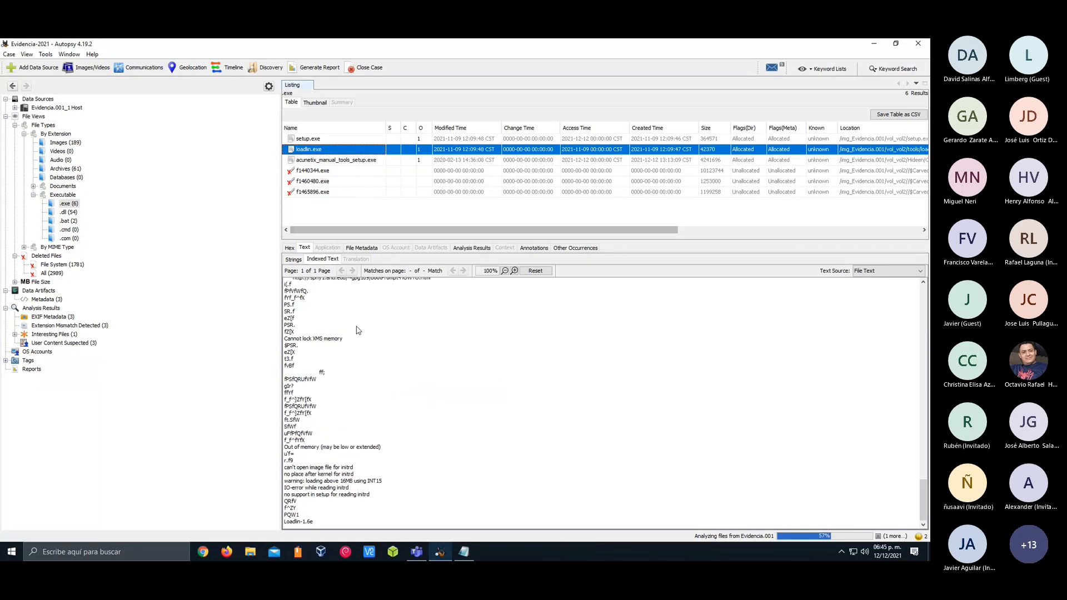
scroll(358, 330, "up", 15)
scroll(358, 331, "up", 10)
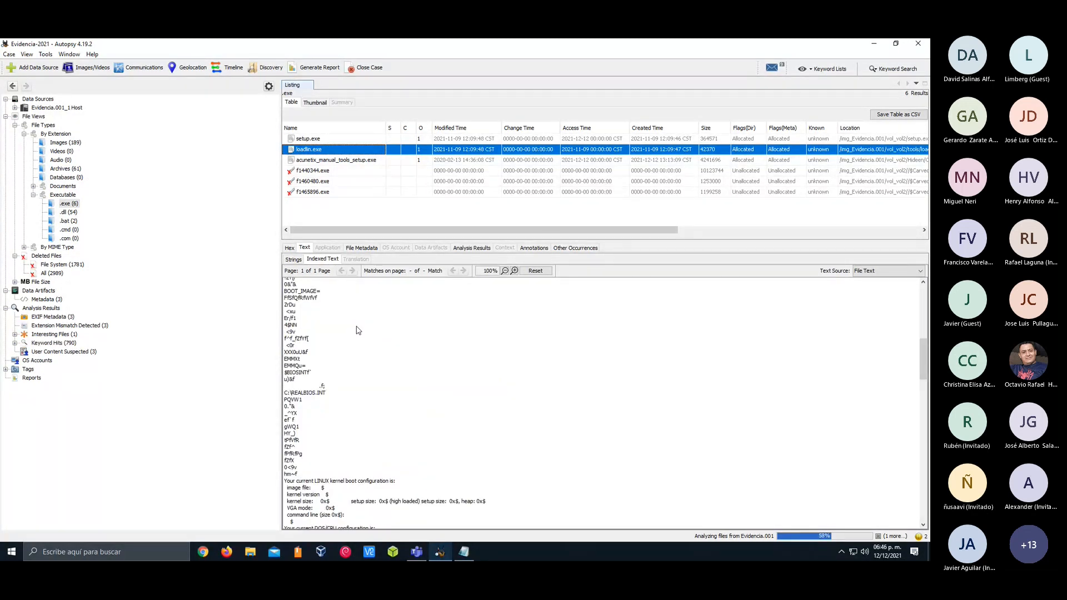
scroll(358, 330, "up", 10)
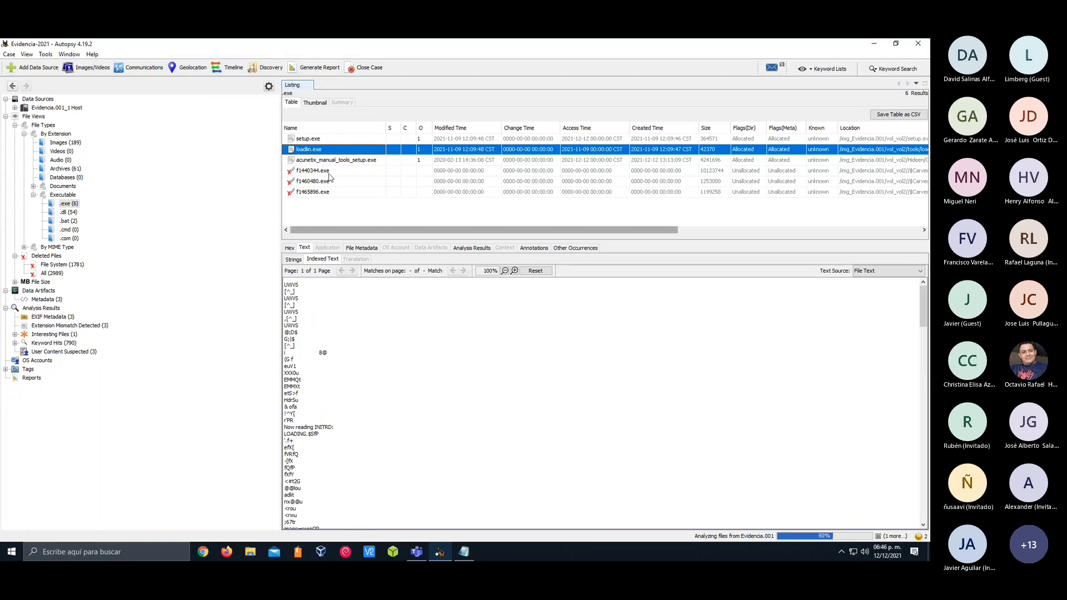
Extract setup.exe from the evidence image into the case's Export folder, keeping its file name
left_click(322, 142)
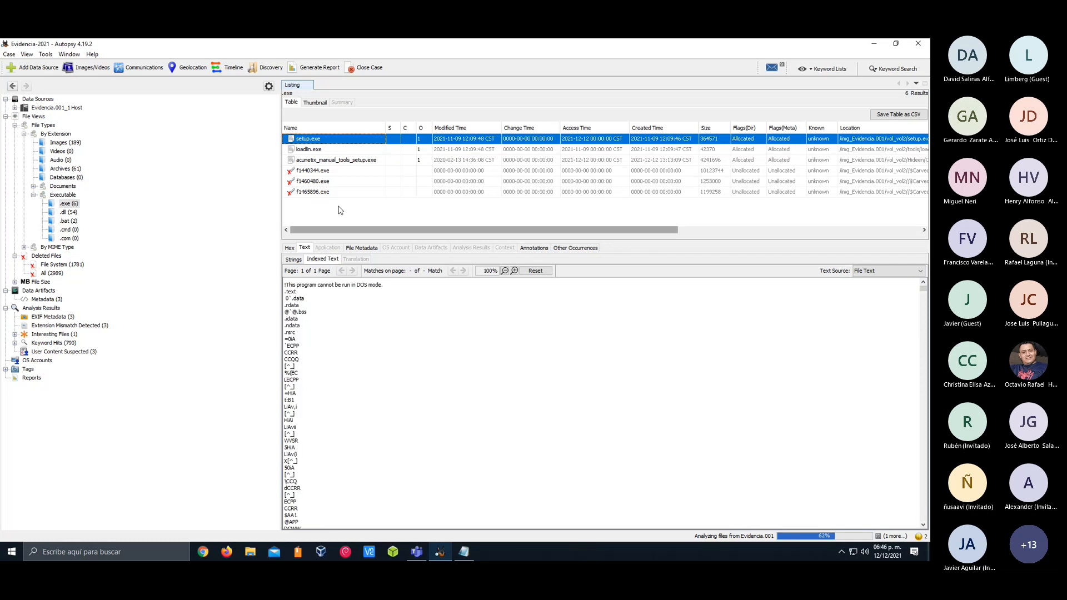
right_click(327, 141)
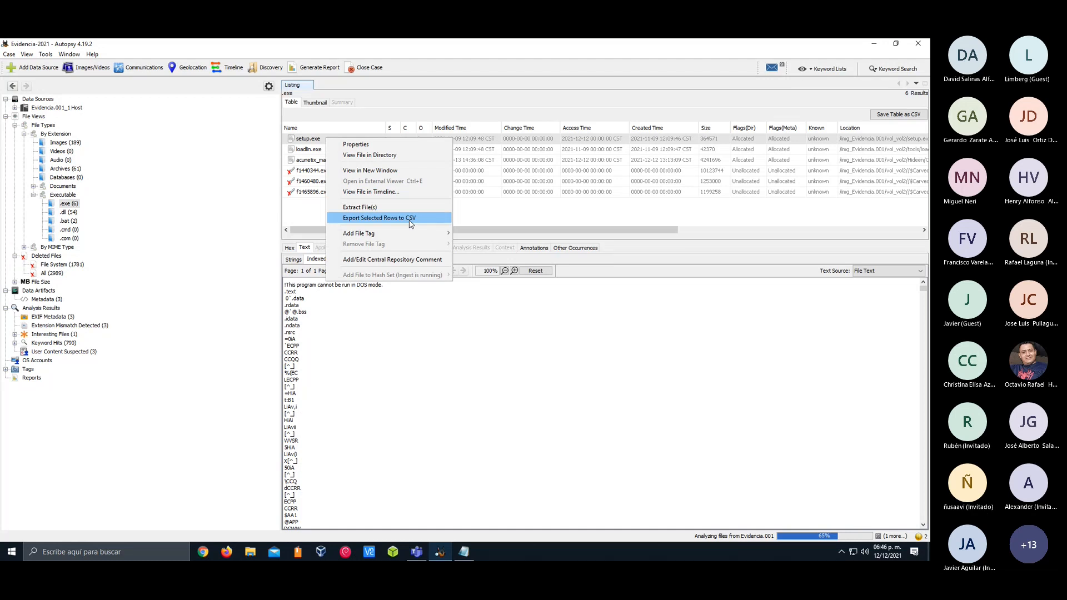
mouse_move(405, 233)
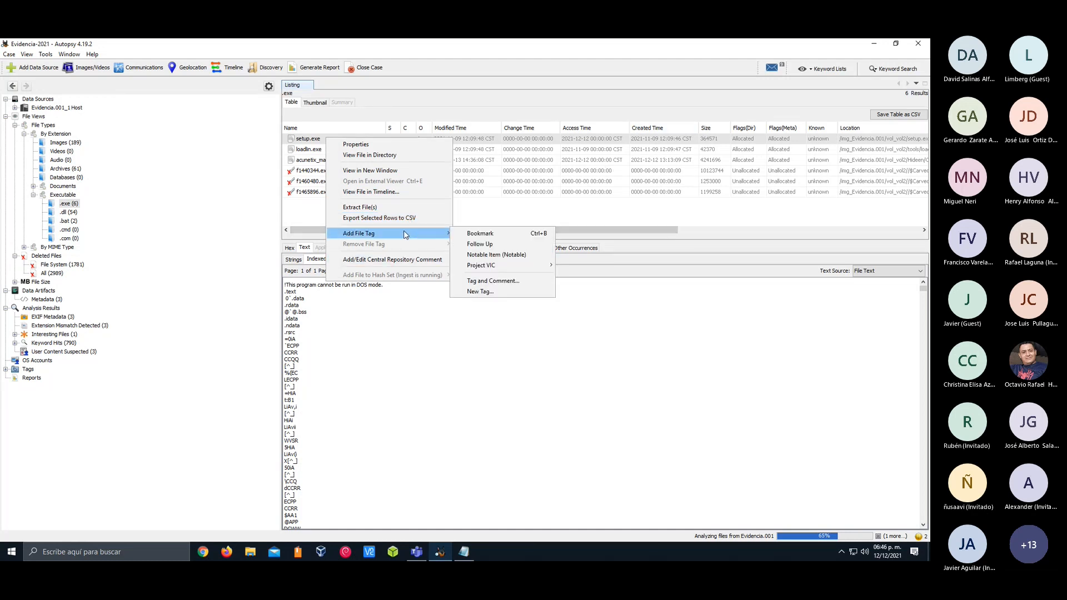
mouse_move(469, 266)
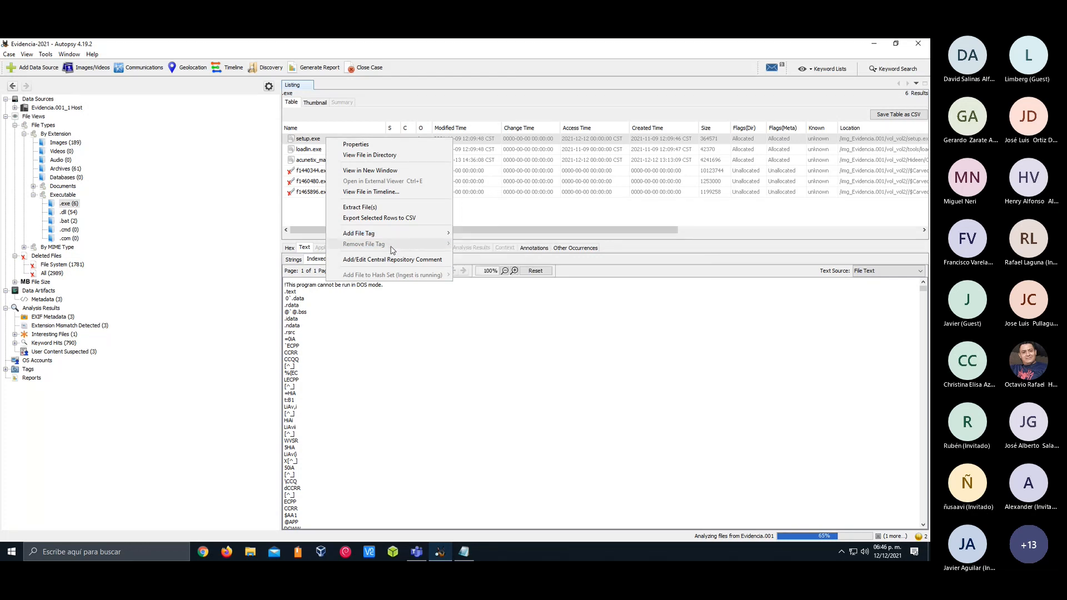
left_click(407, 210)
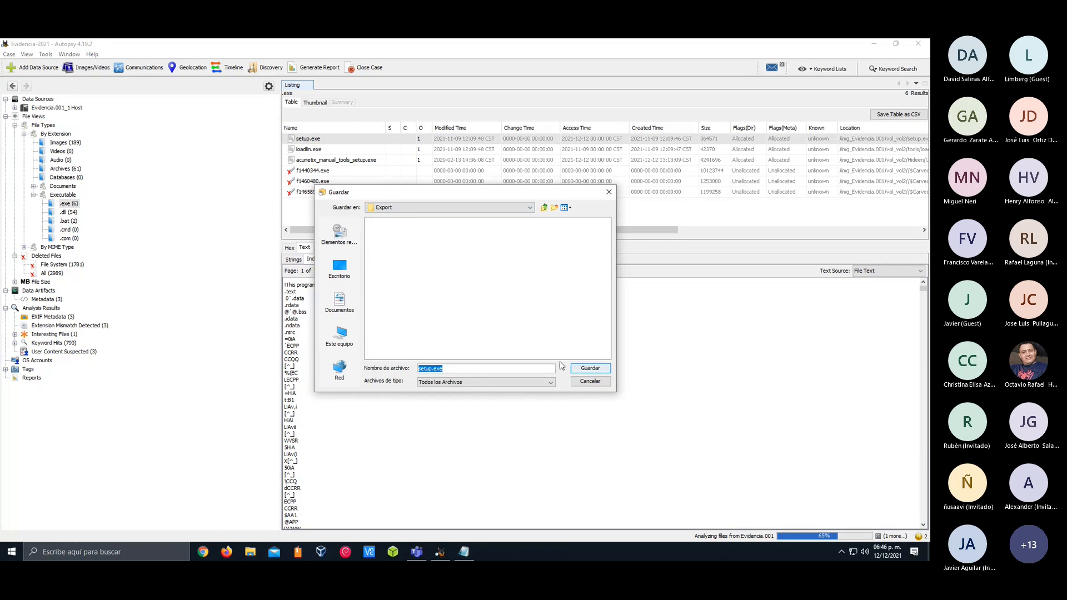
left_click(589, 369)
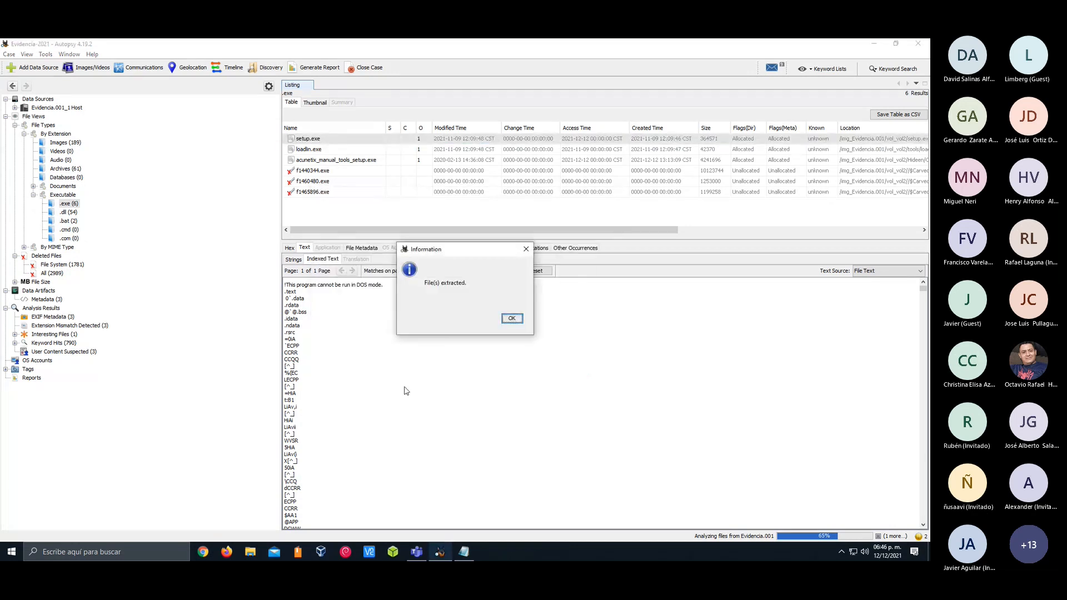
left_click(520, 320)
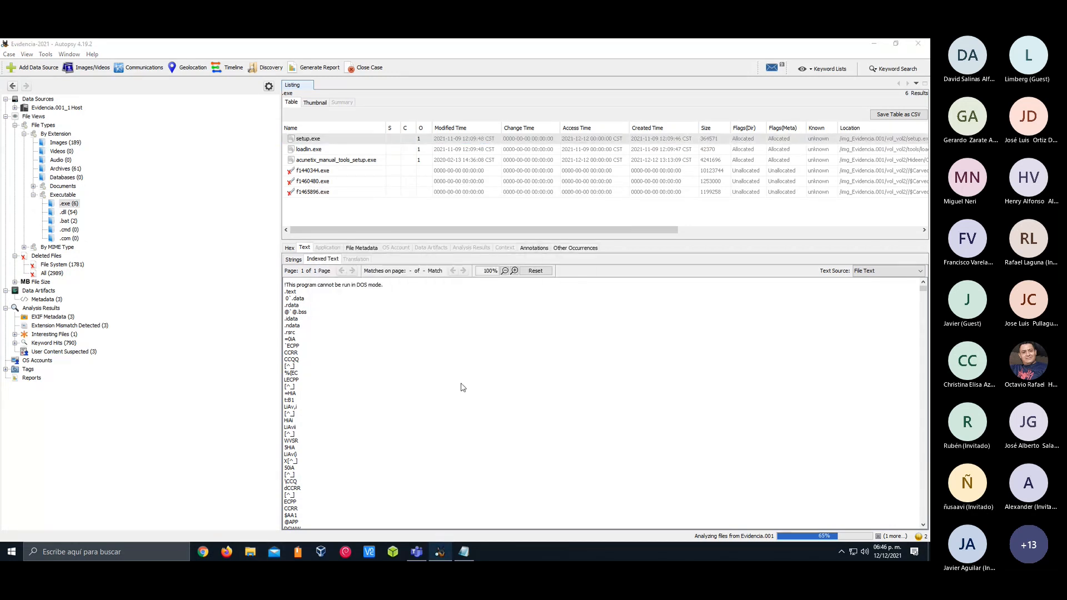
Switch to File Explorer, locate the extracted setup.exe in the Evidencia-2021 Export folder, and minimise the window
key("super+e")
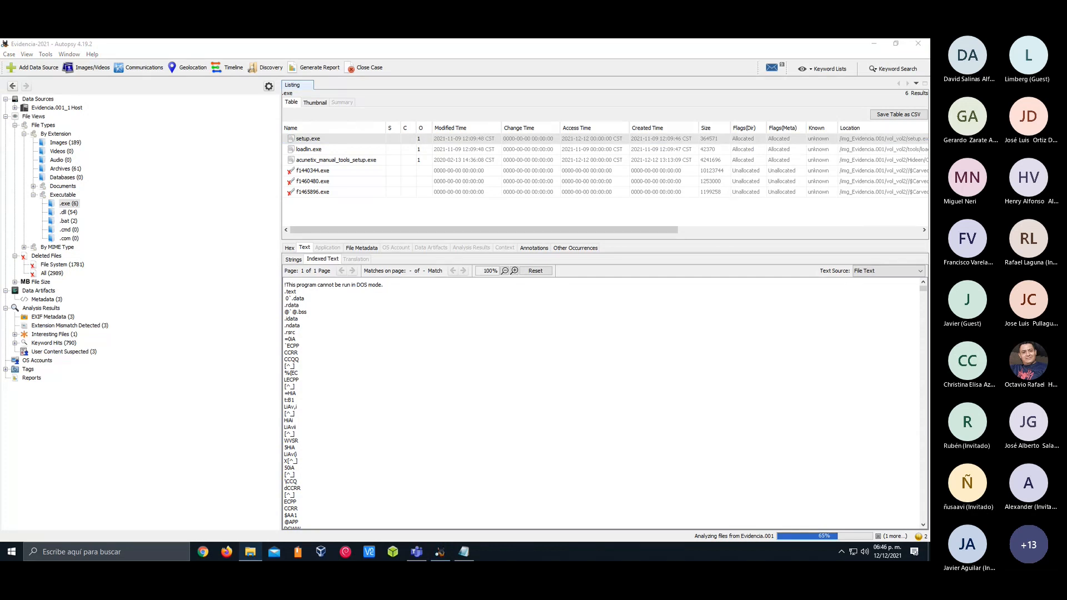
left_click_drag(929, 135, 311, 113)
left_click(285, 216)
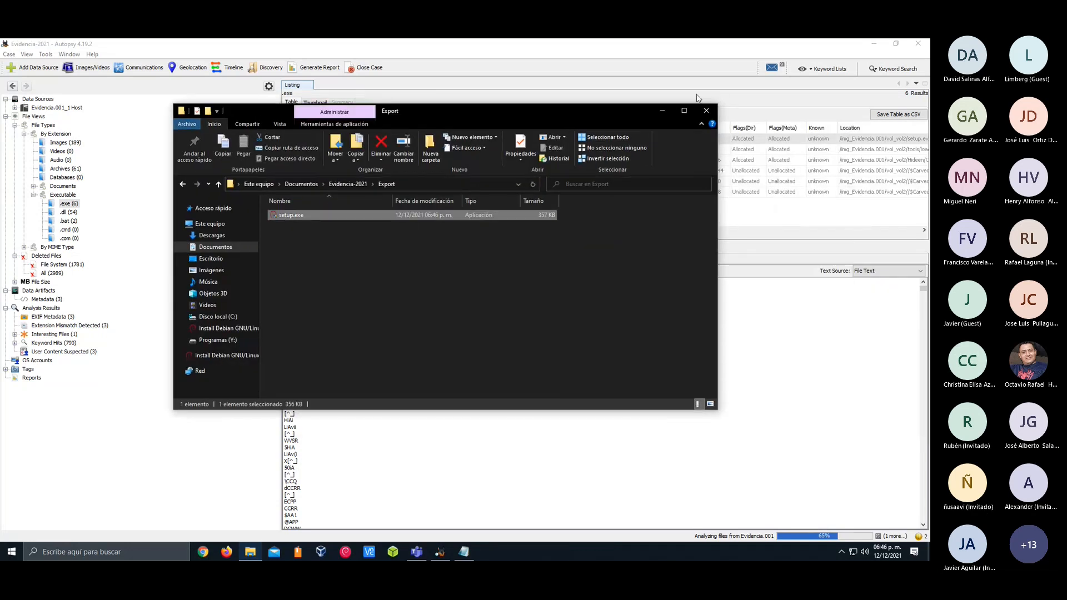
left_click(662, 113)
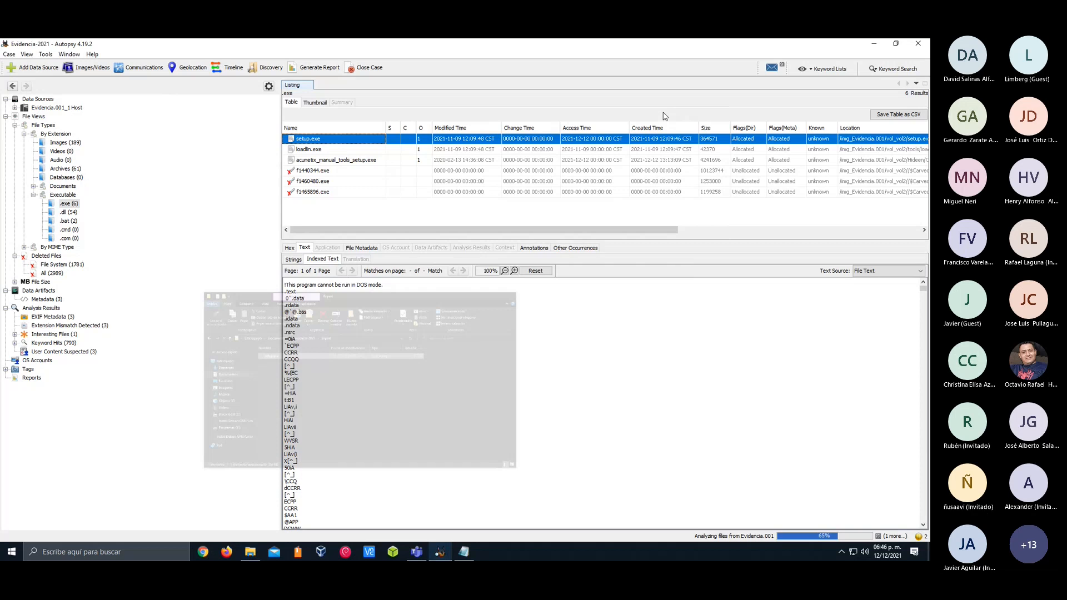
Compare the indexed text of loadlin.exe, setup.exe and acunetix_manual_tools_setup.exe
left_click(318, 149)
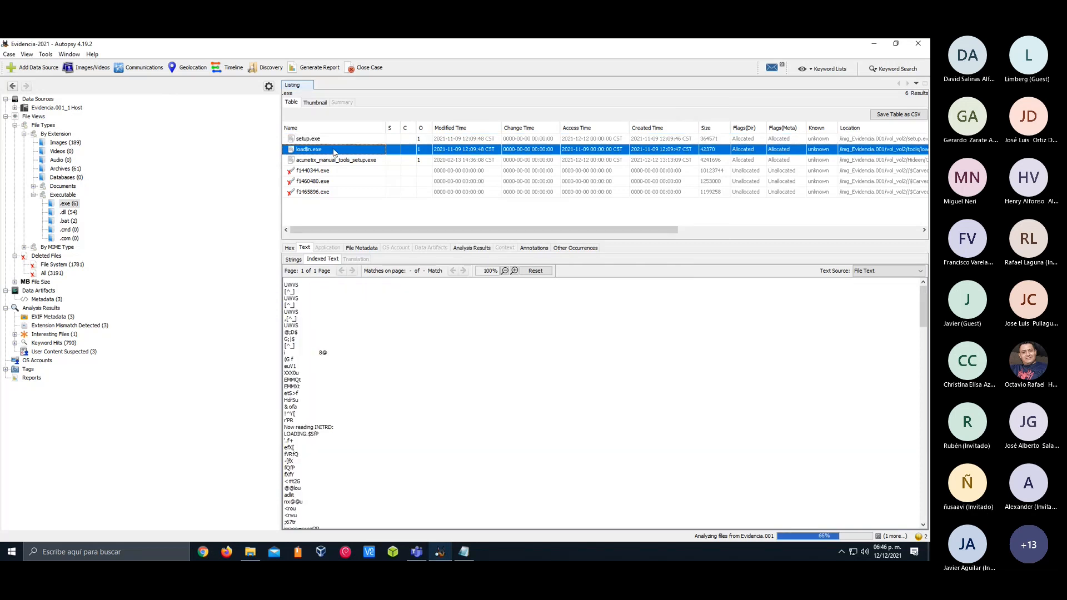
left_click(336, 138)
left_click(344, 150)
left_click(351, 160)
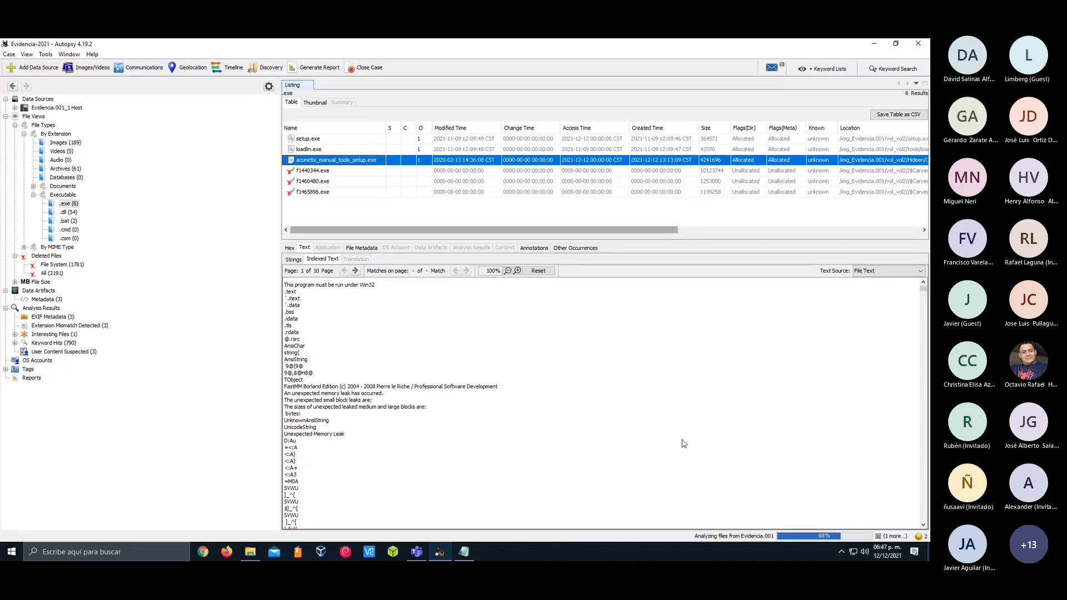
Check the progress details of the Evidencia.001 analysis tasks and list the Metadata data artifacts again
left_click(747, 537)
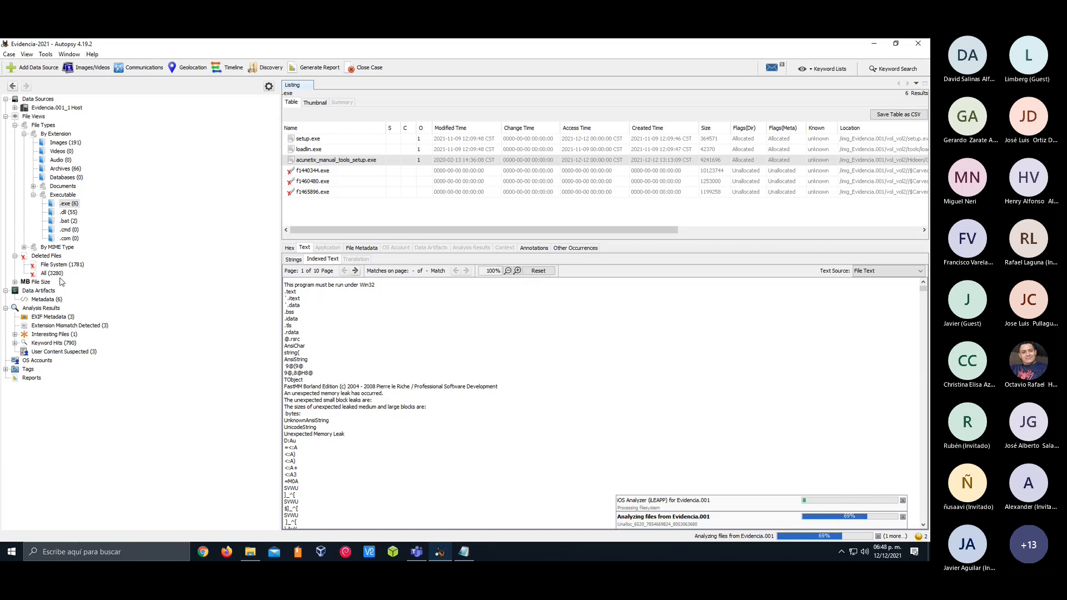
left_click(52, 301)
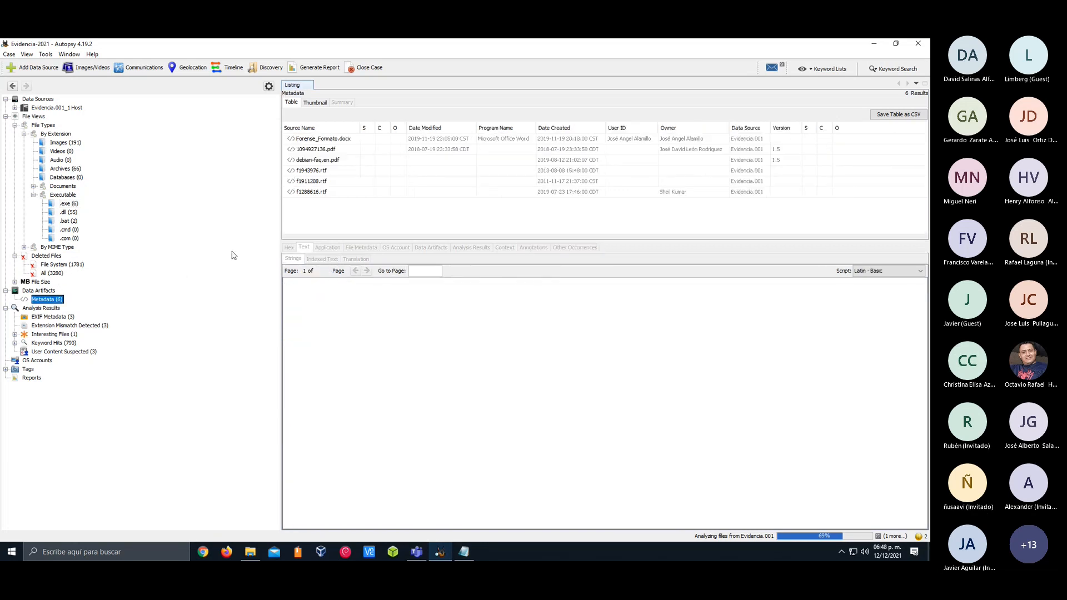
Review the metadata details of f1288616.rtf, f1911208.rtf, f1943976.rtf, debian-faq.en.pdf and 1094927136.pdf
left_click(327, 192)
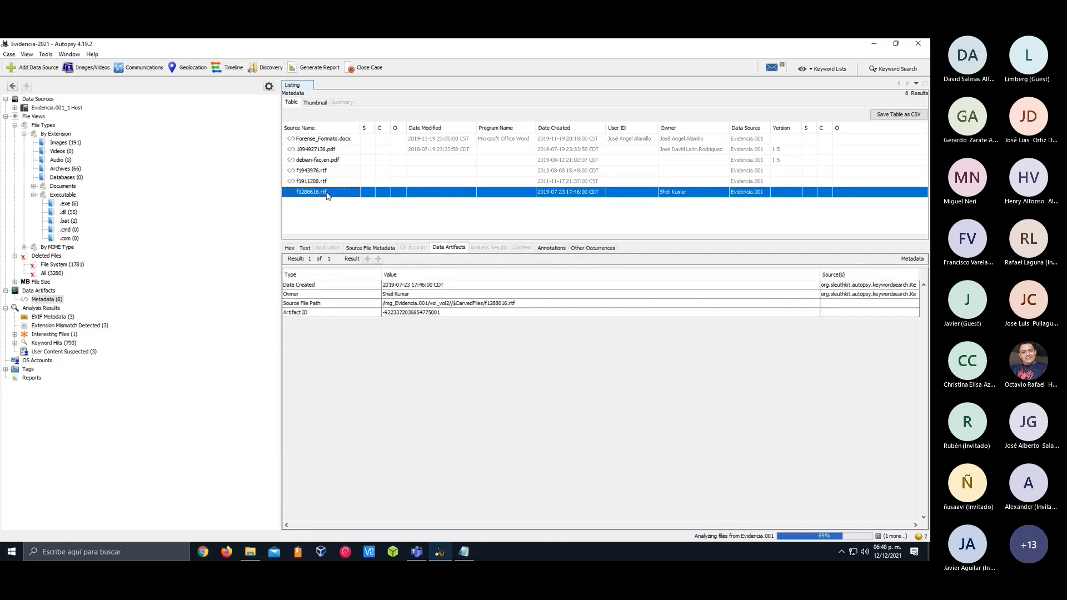
left_click(410, 294)
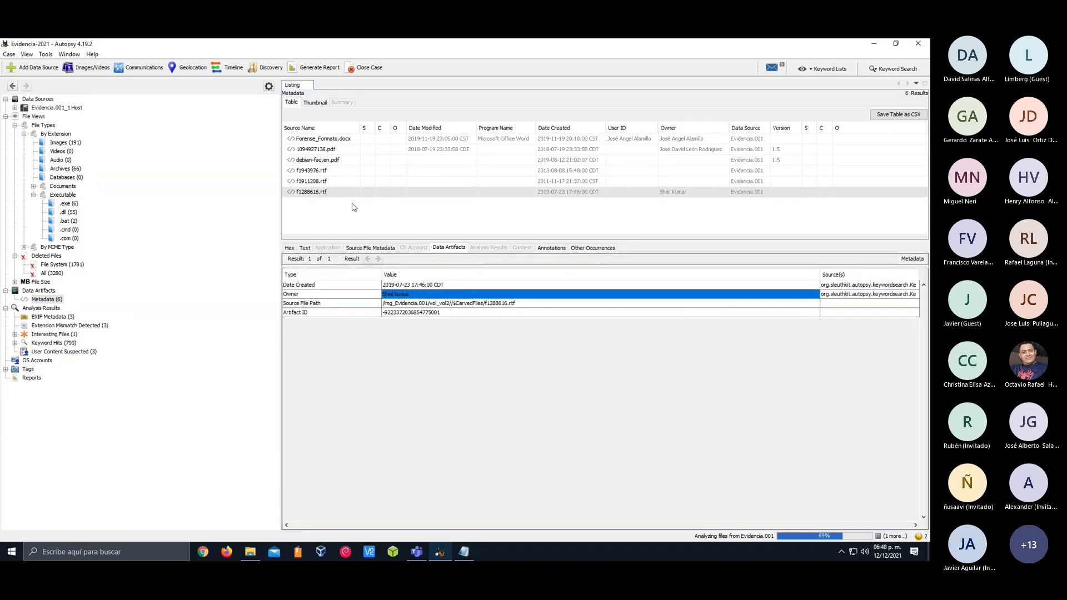
left_click(338, 183)
left_click(337, 171)
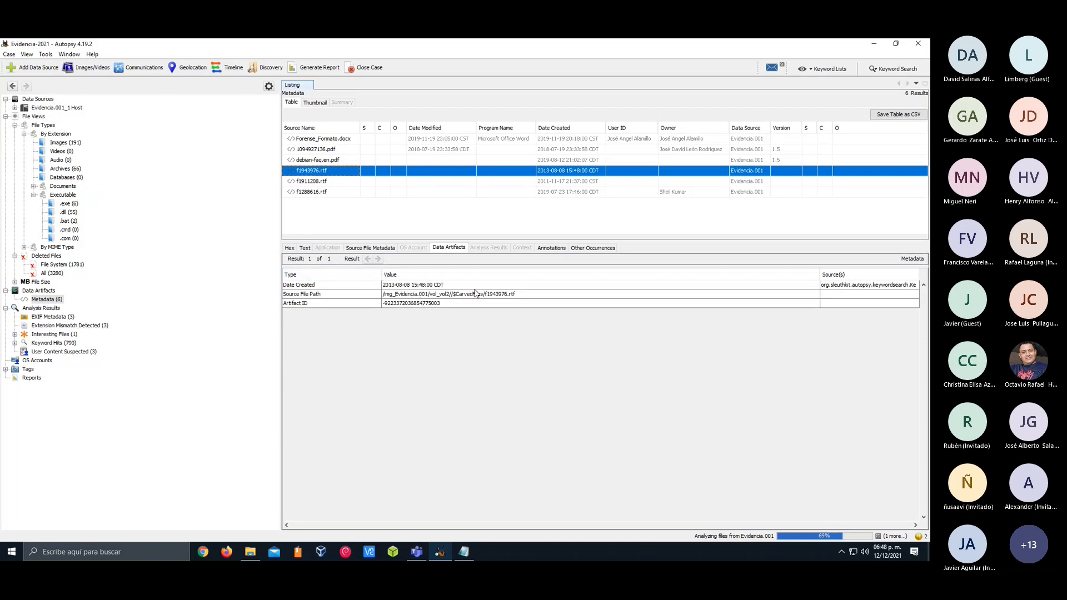
left_click(348, 164)
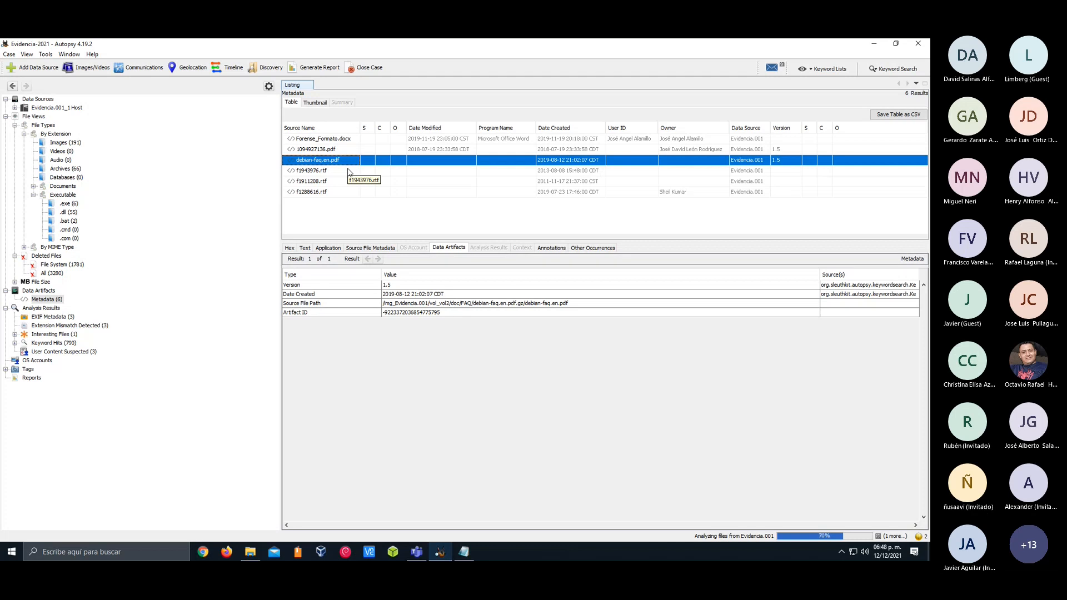
left_click(348, 155)
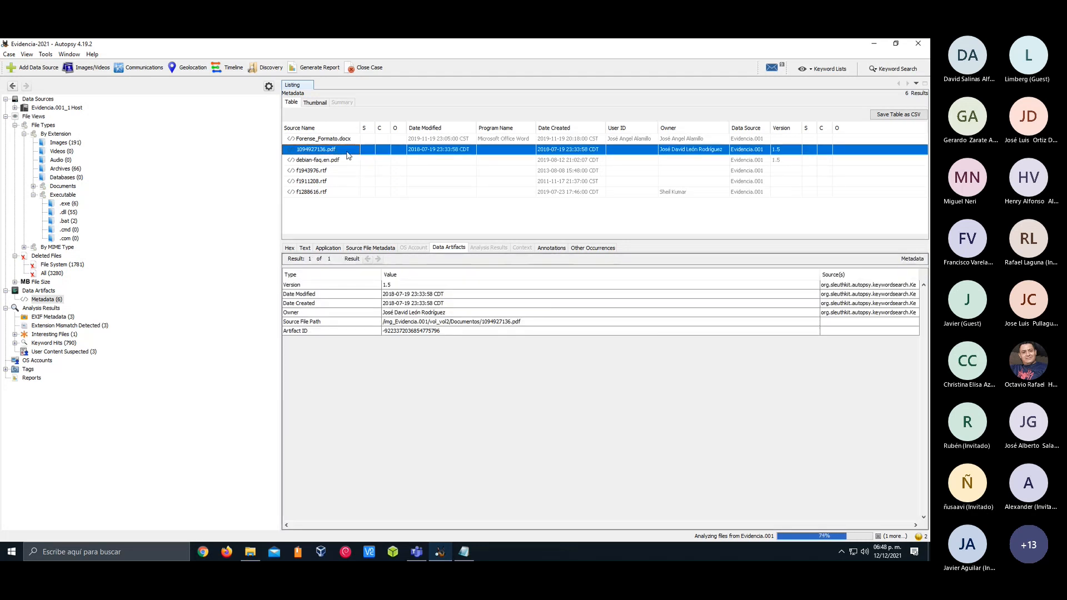
List the EXIF Metadata results, check the file metadata of camaras-termograficas-768x512.jpg, and preview IMG_1463.JPG and IMG_1429.JPG
left_click(47, 318)
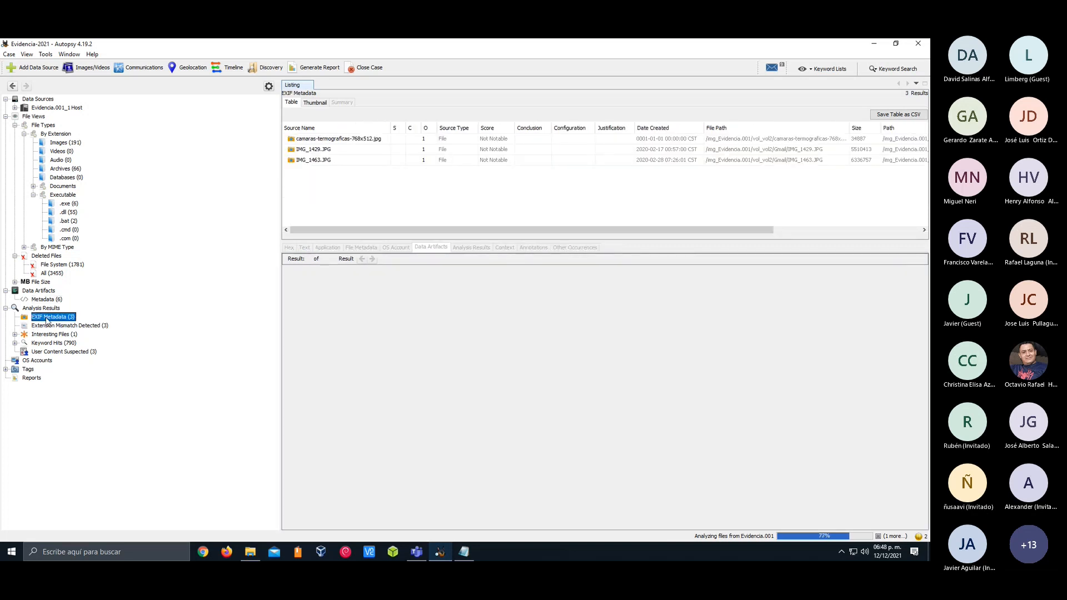
left_click(359, 143)
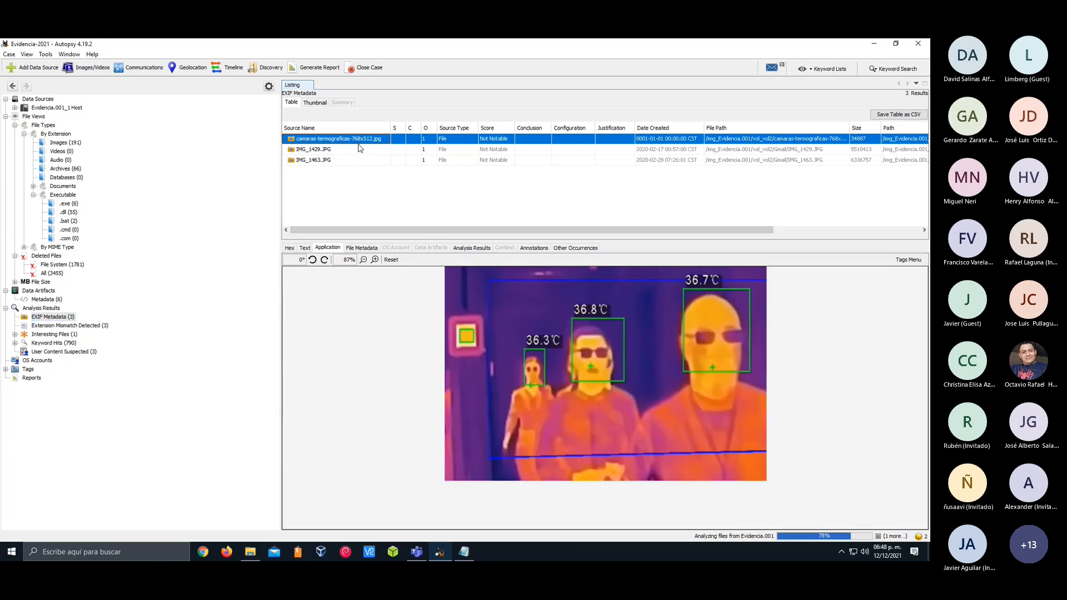
left_click(361, 248)
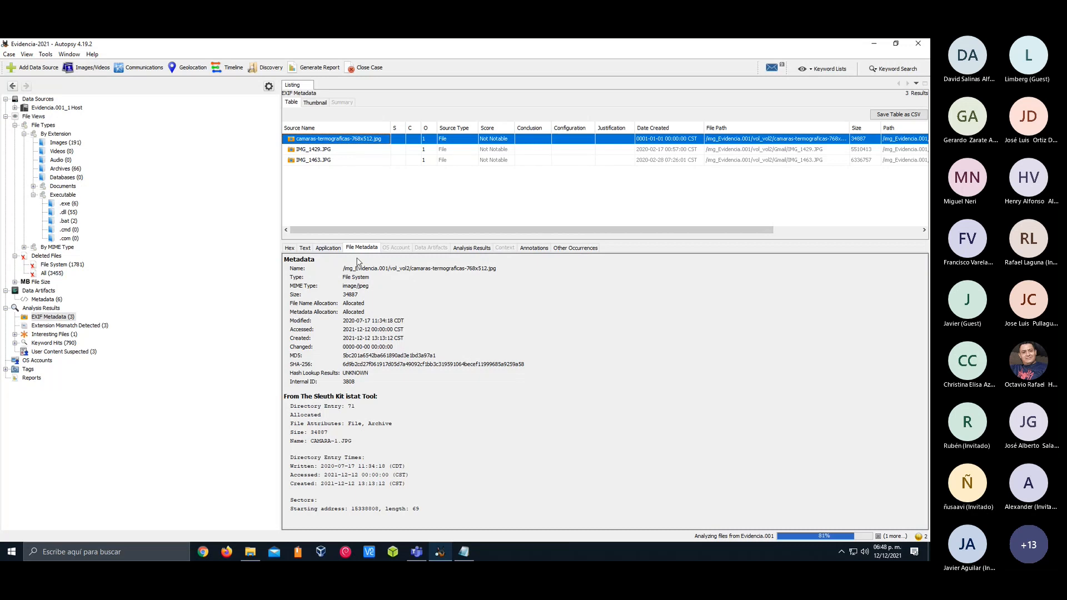
left_click(368, 160)
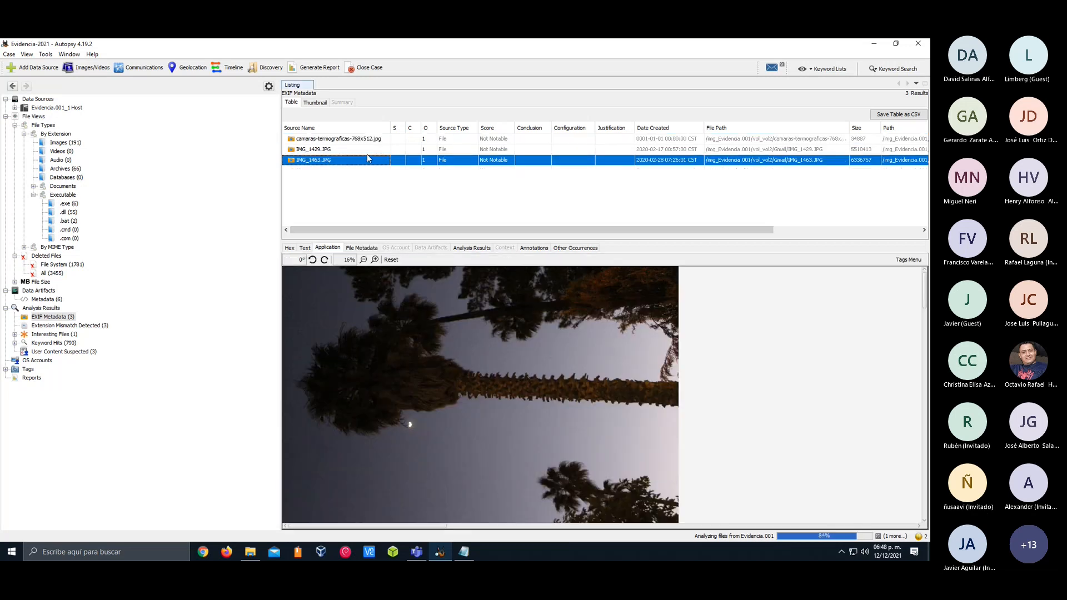
left_click(364, 149)
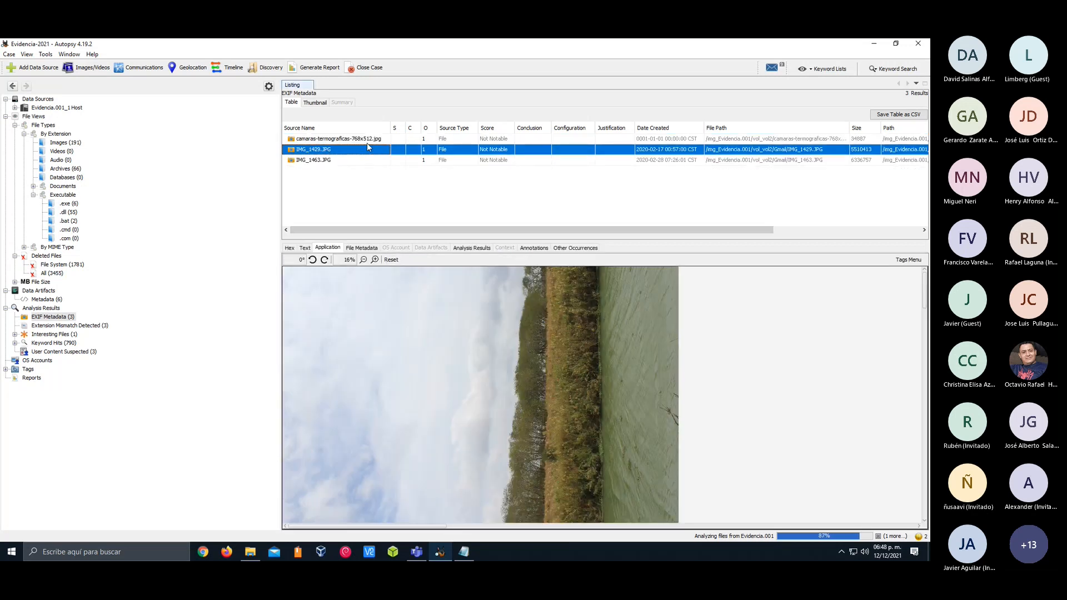
Examine the analysis results, image content, other occurrences and indexed text of camaras-termograficas-768x512.jpg
left_click(367, 139)
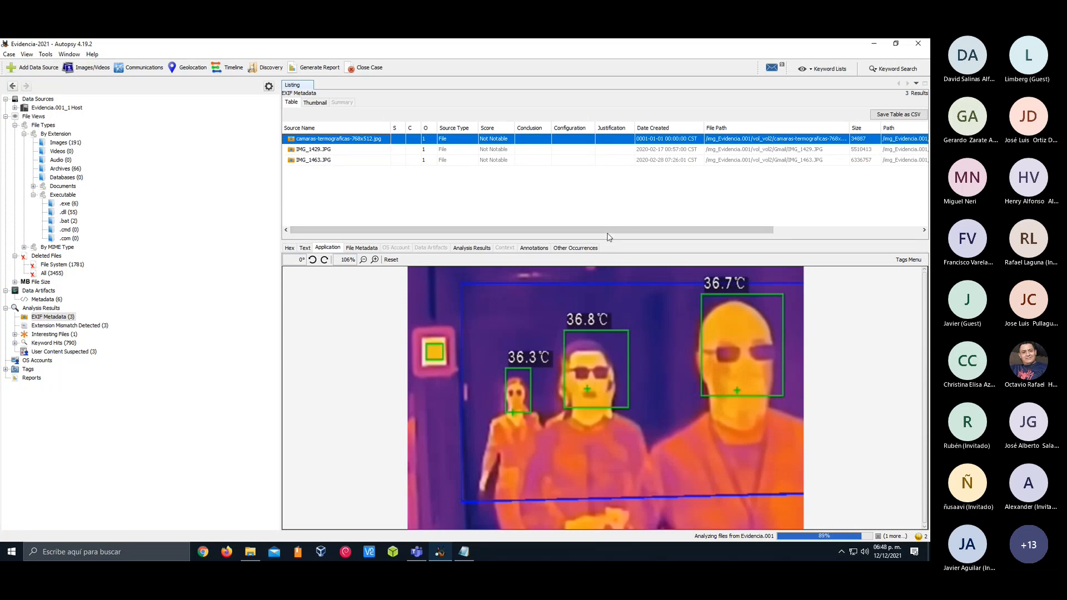
scroll(609, 237, "right", 2)
left_click(461, 249)
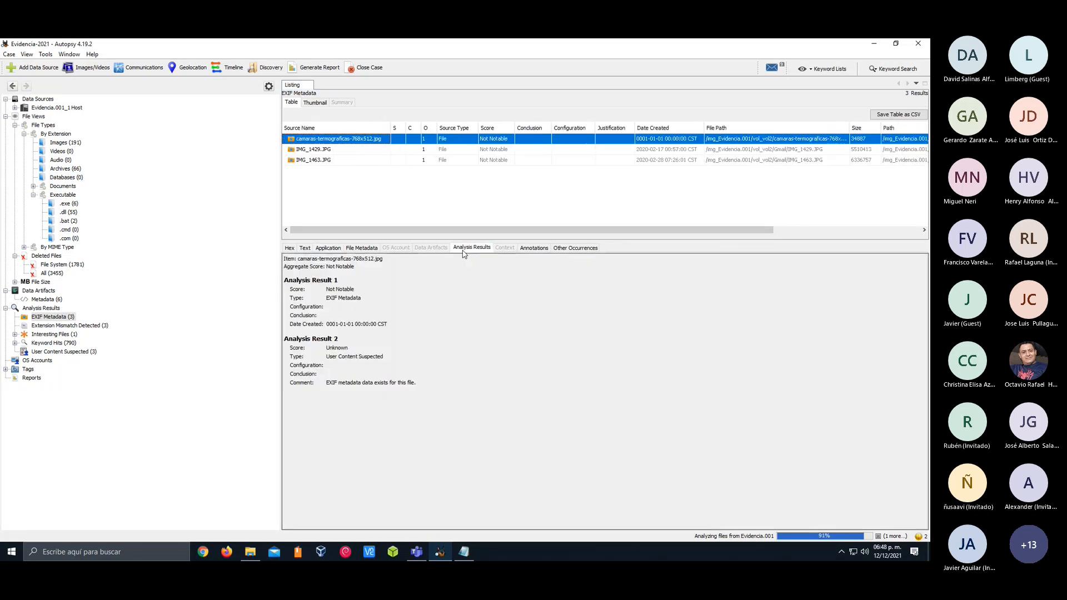
left_click(337, 248)
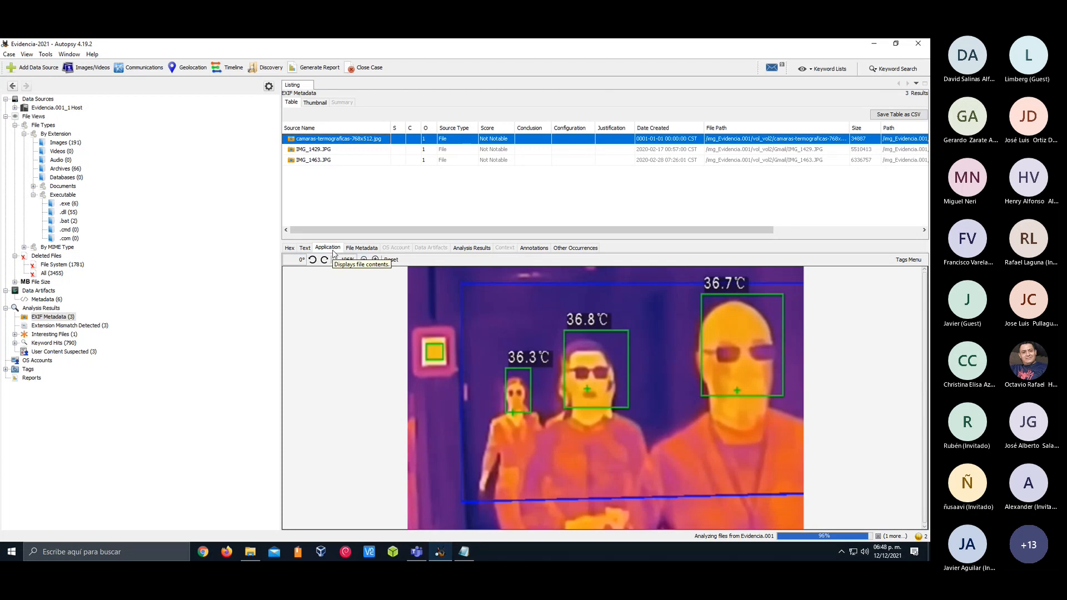
left_click(572, 248)
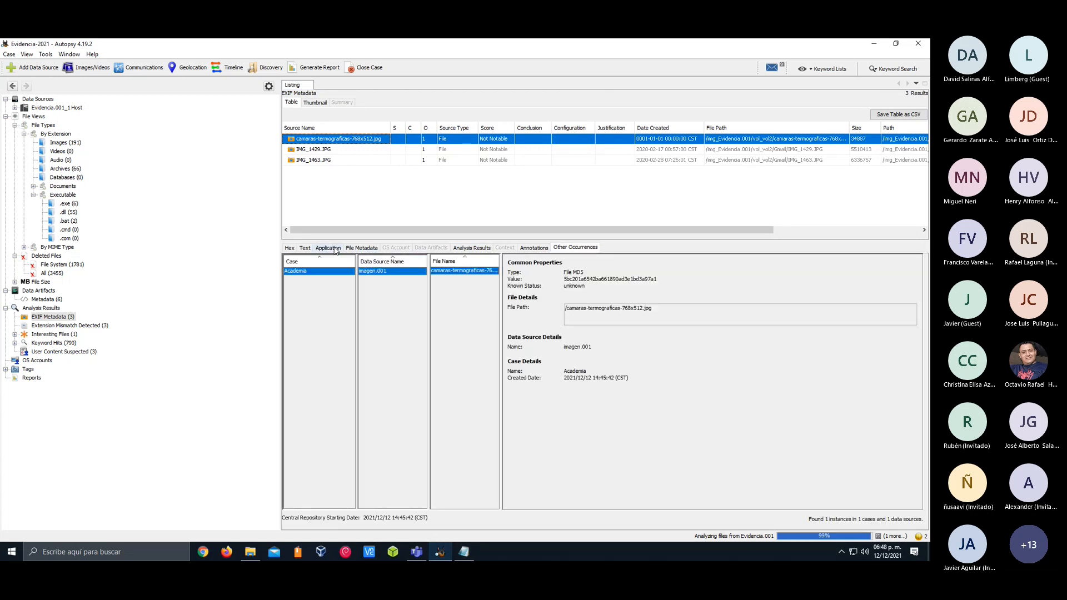
left_click(334, 248)
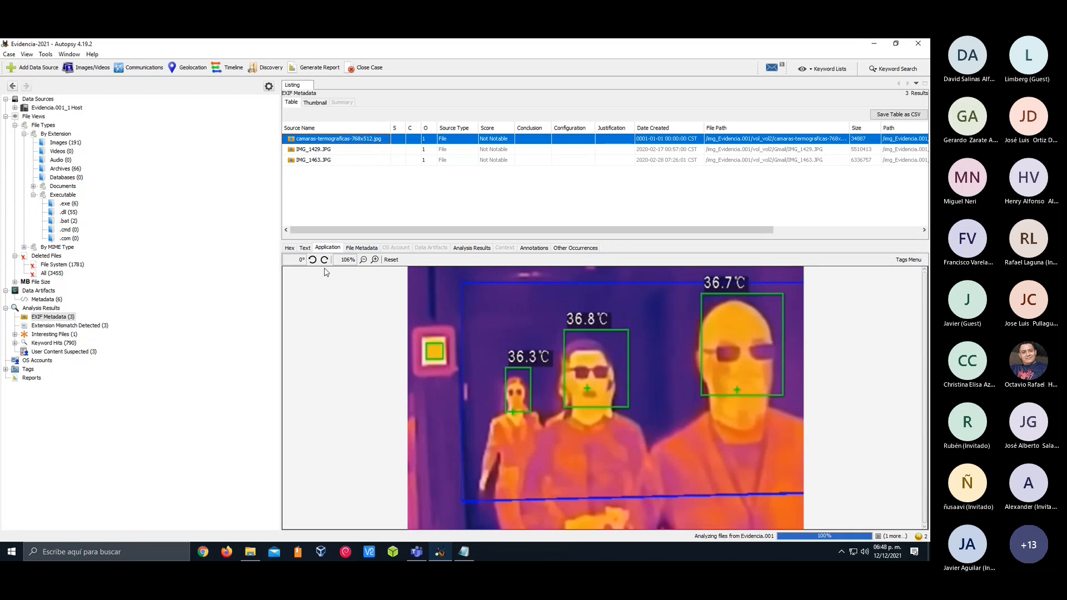
left_click(305, 248)
scroll(359, 333, "down", 15)
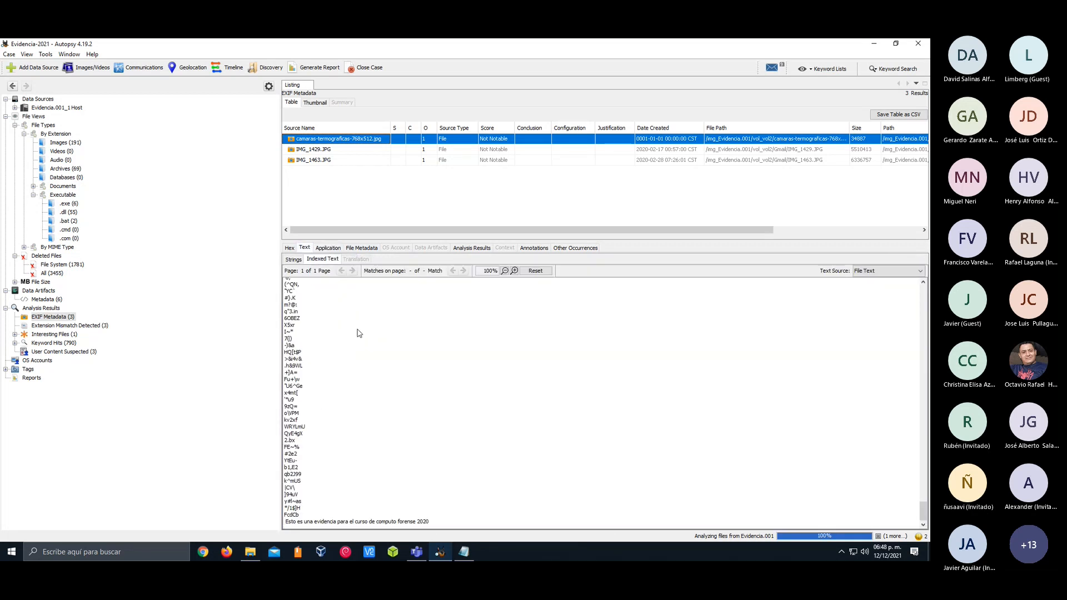
scroll(359, 333, "up", 3)
scroll(359, 333, "up", 12)
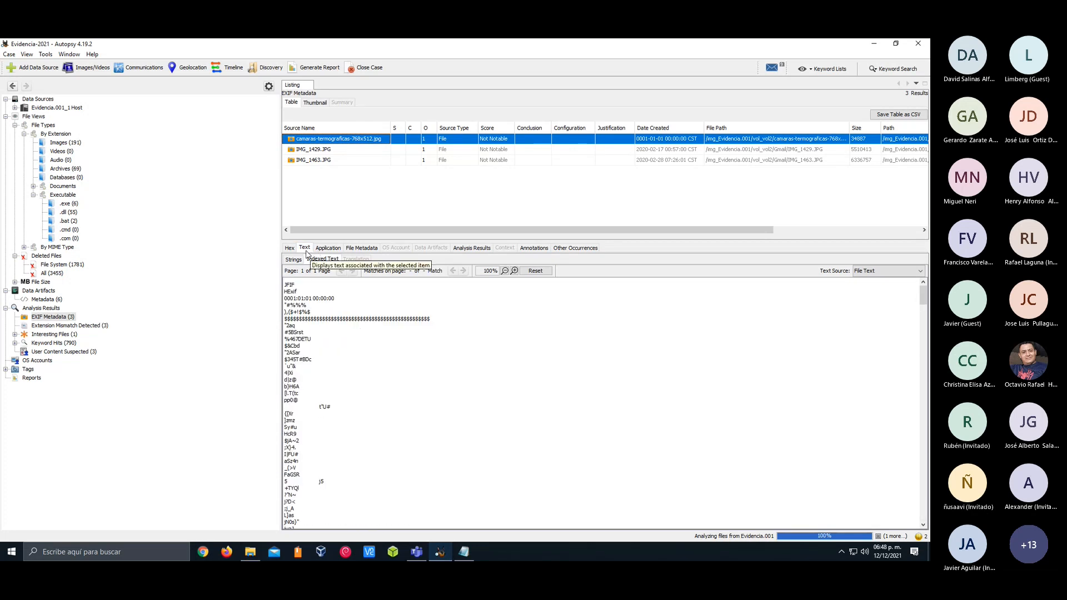
Compare the three EXIF images again, ending on camaras-termograficas-768x512.jpg, and check the Evidencia.001 analysis progress
left_click(319, 159)
left_click(327, 148)
key("Up")
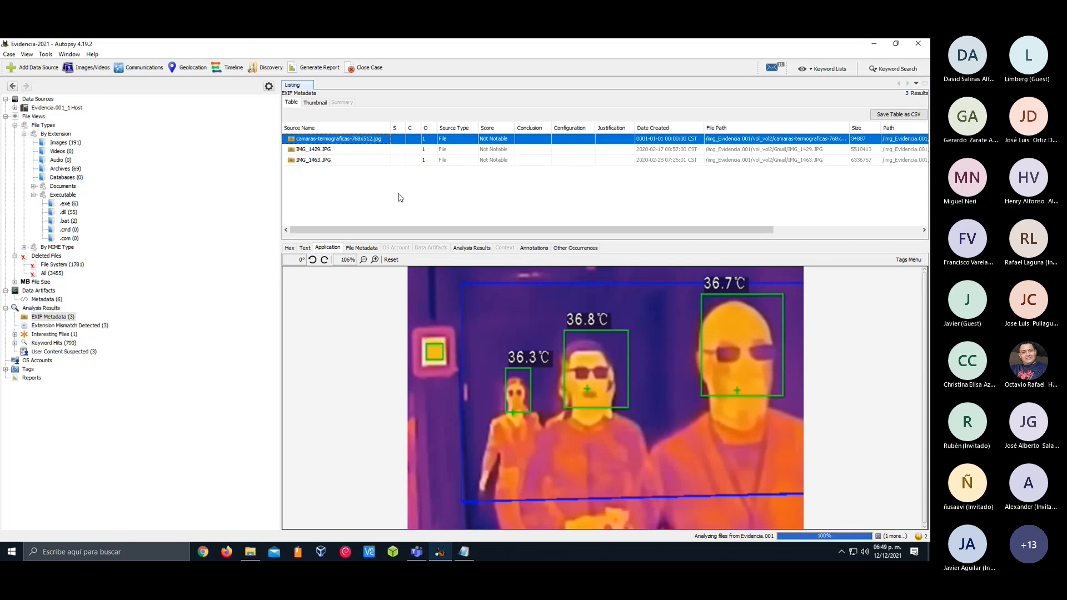
left_click(803, 539)
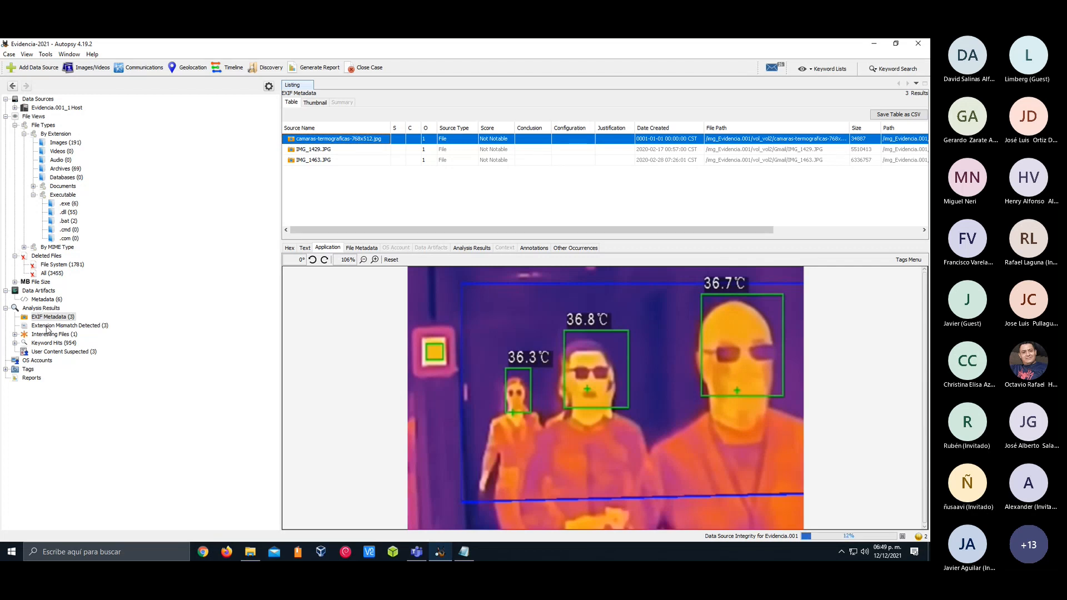
List the Extension Mismatch Detected results and compare the previews of the two camaras-termograficas backup files and maxresdefault.jpg.bak
left_click(47, 328)
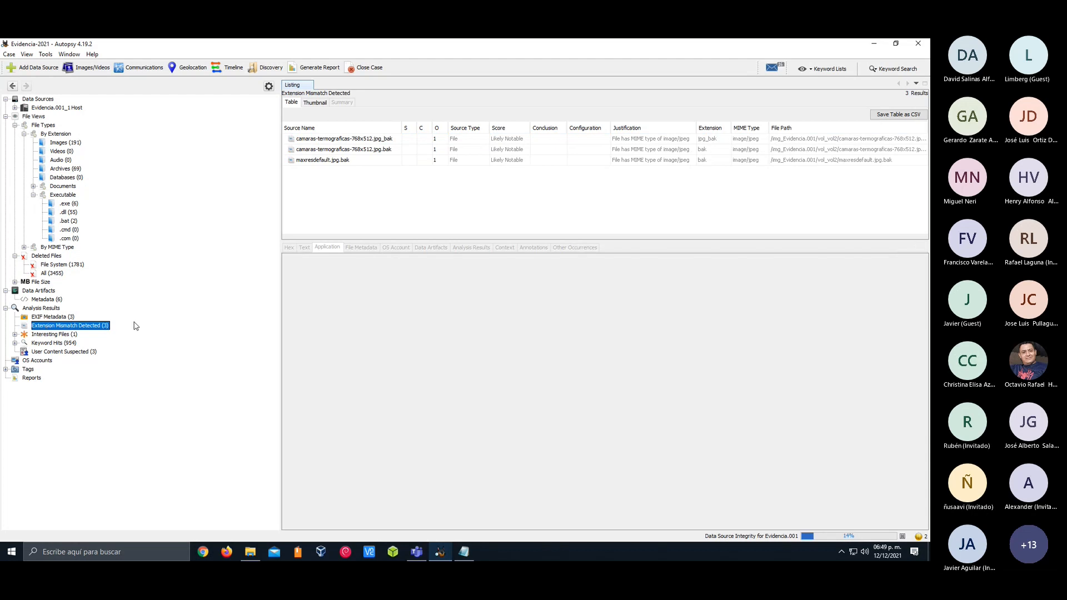
left_click(327, 140)
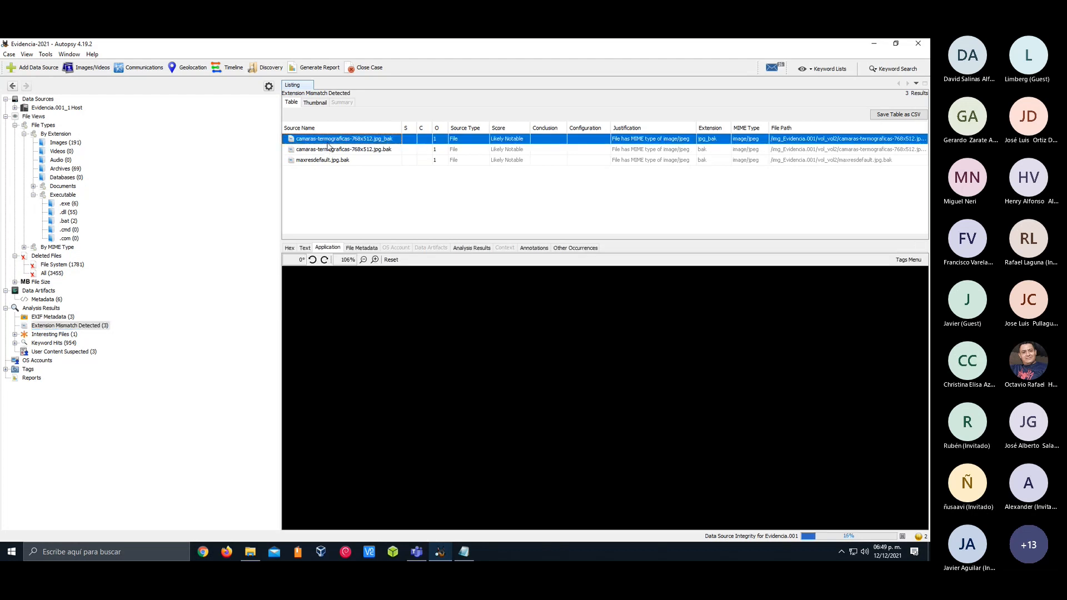
left_click(336, 152)
left_click(341, 162)
left_click(350, 149)
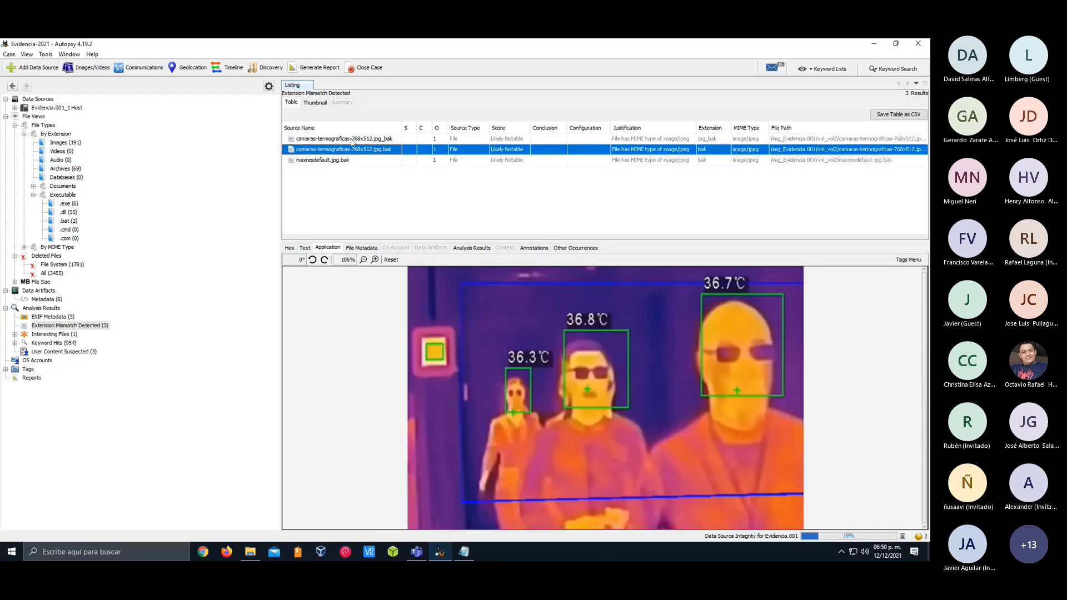
left_click(354, 160)
left_click(359, 139)
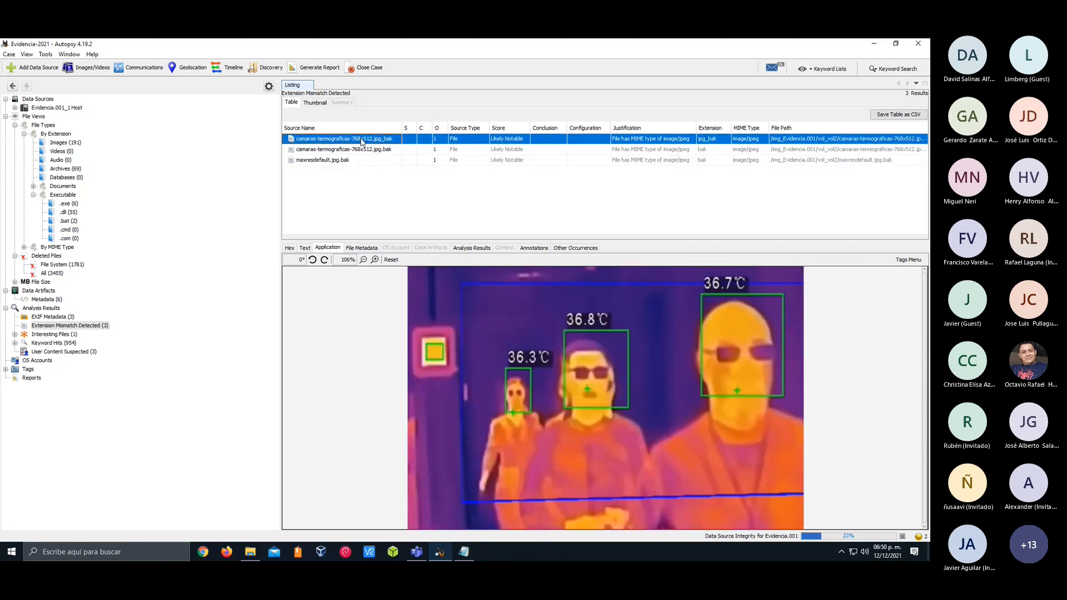
left_click(363, 148)
left_click(358, 160)
left_click(339, 150)
left_click(351, 149)
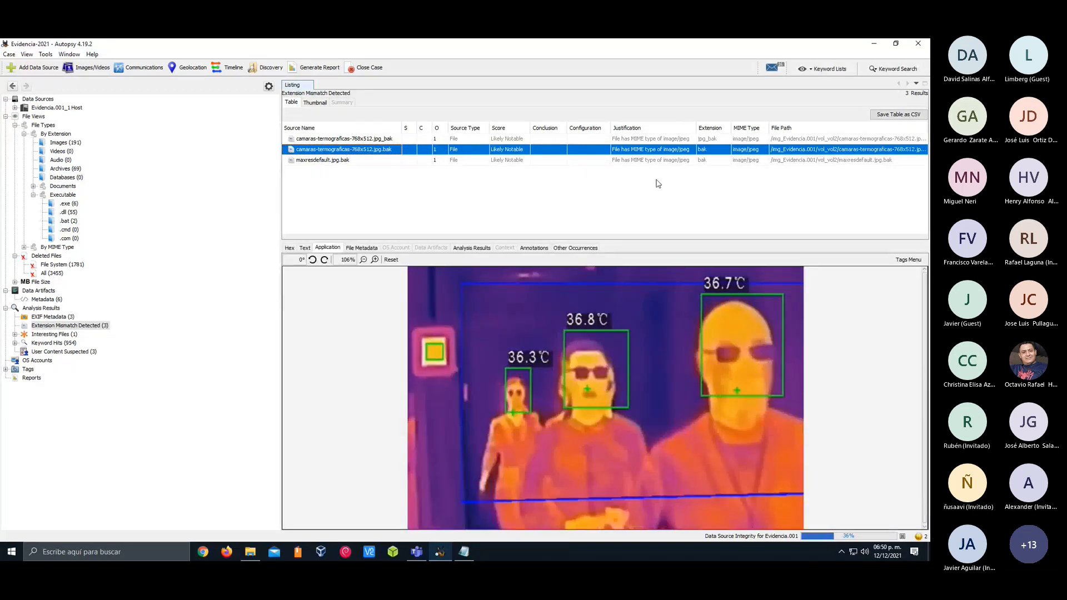
left_click(358, 140)
left_click(359, 159)
left_click(361, 153)
left_click(363, 140)
left_click(363, 149)
Open the Encryption Programs category of Interesting Files and inspect the file path and category of luks.mod
left_click(58, 335)
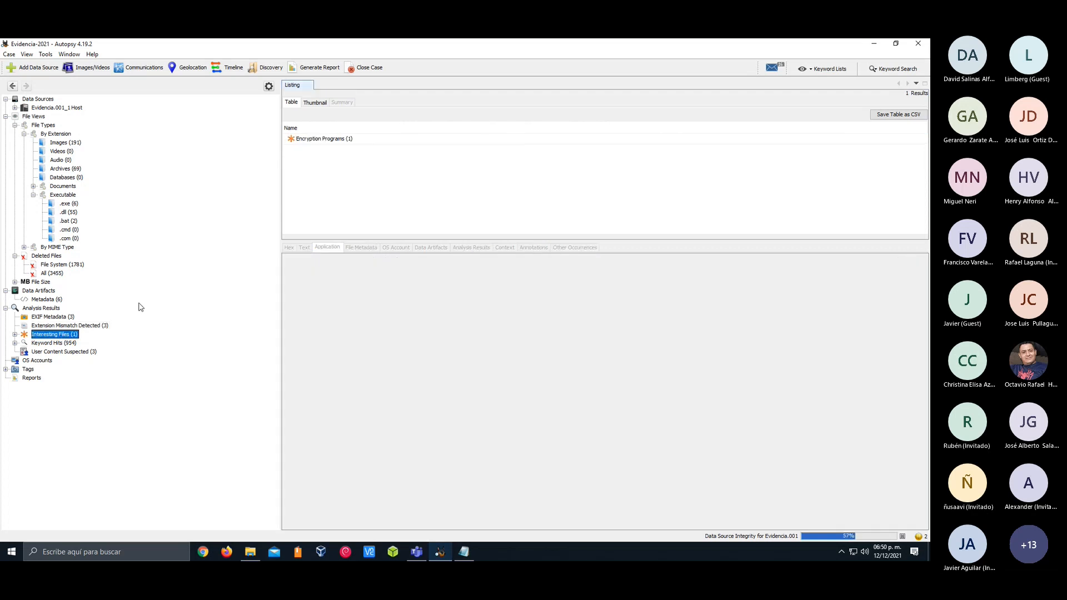
left_click(348, 139)
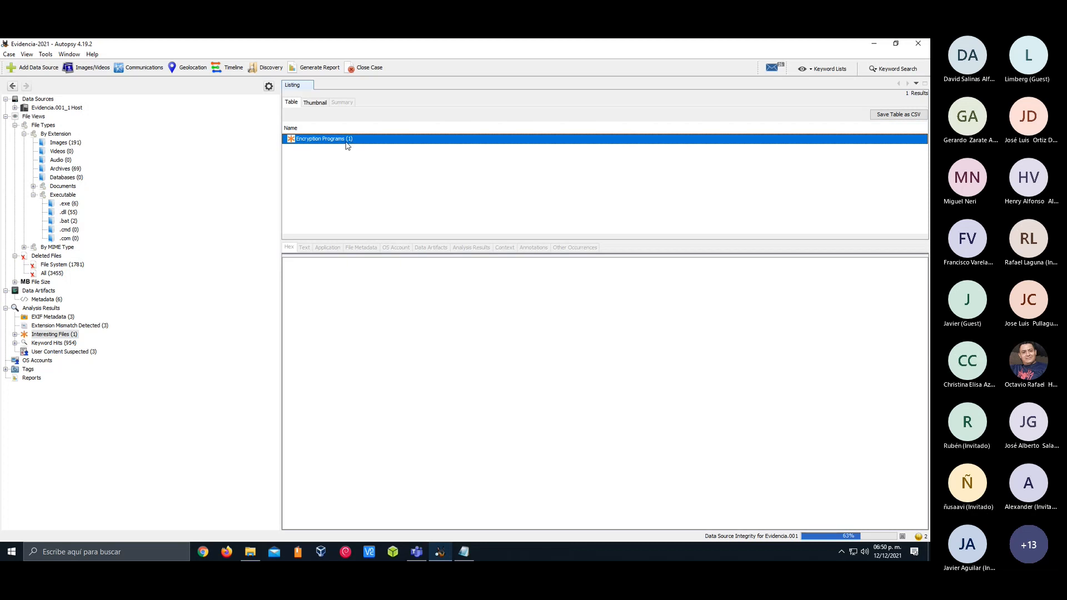
double_click(347, 143)
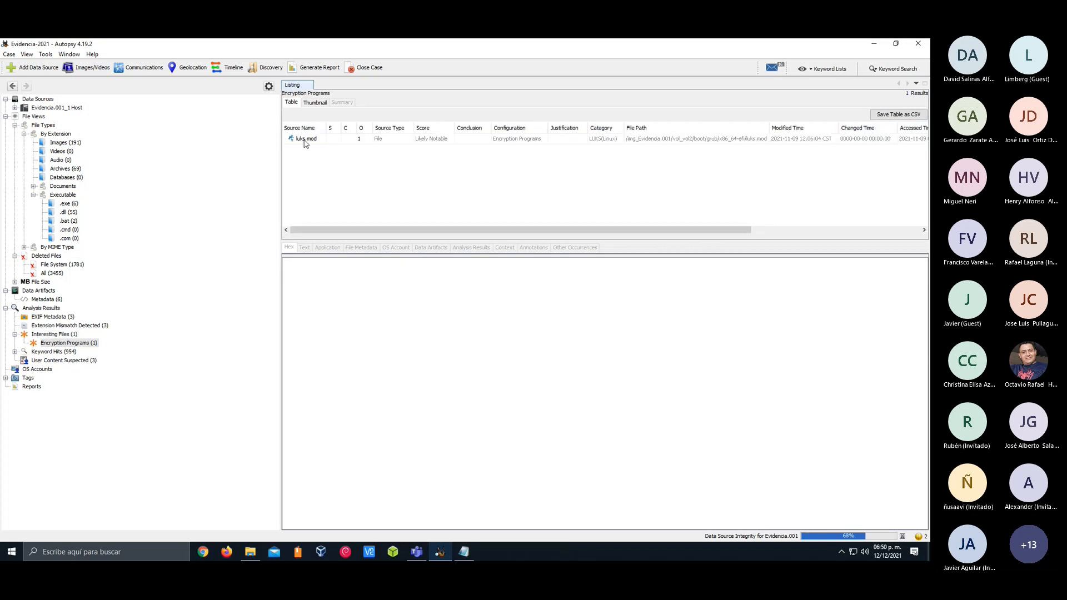
left_click_drag(479, 230, 533, 230)
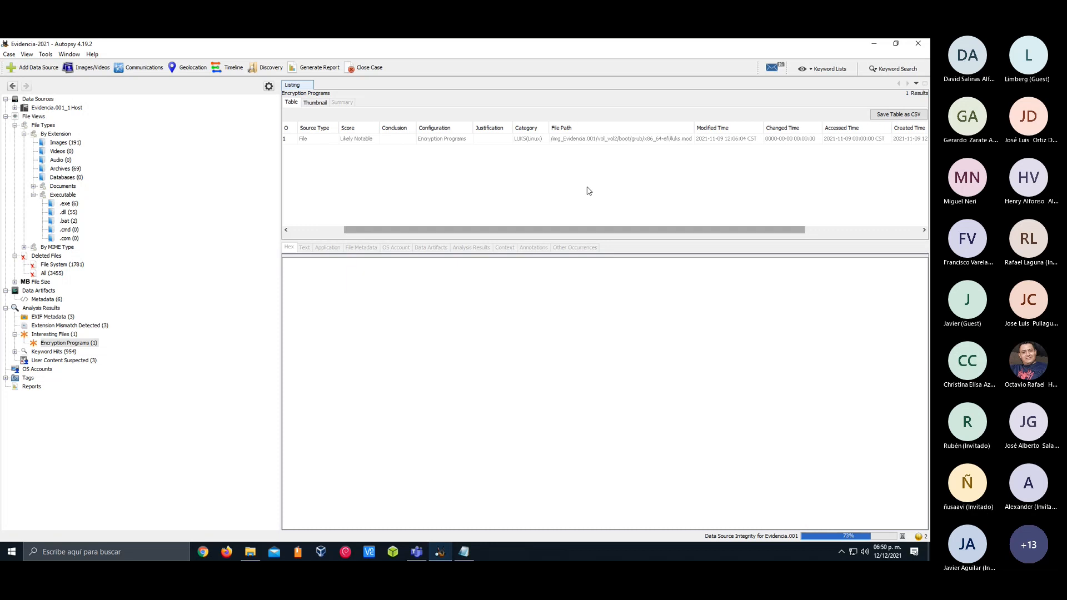
left_click(669, 139)
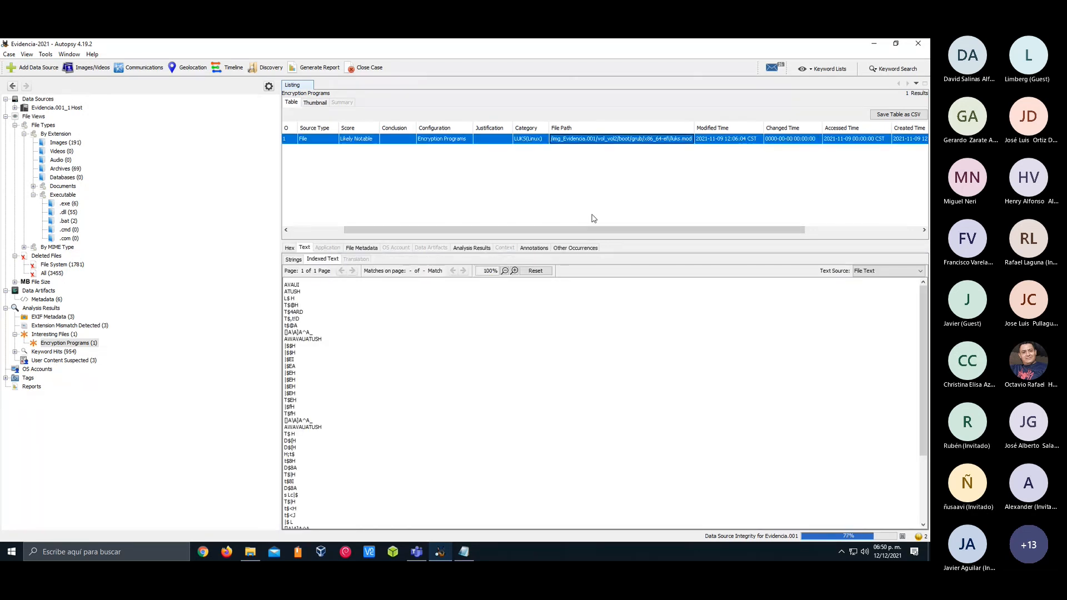
left_click(305, 230)
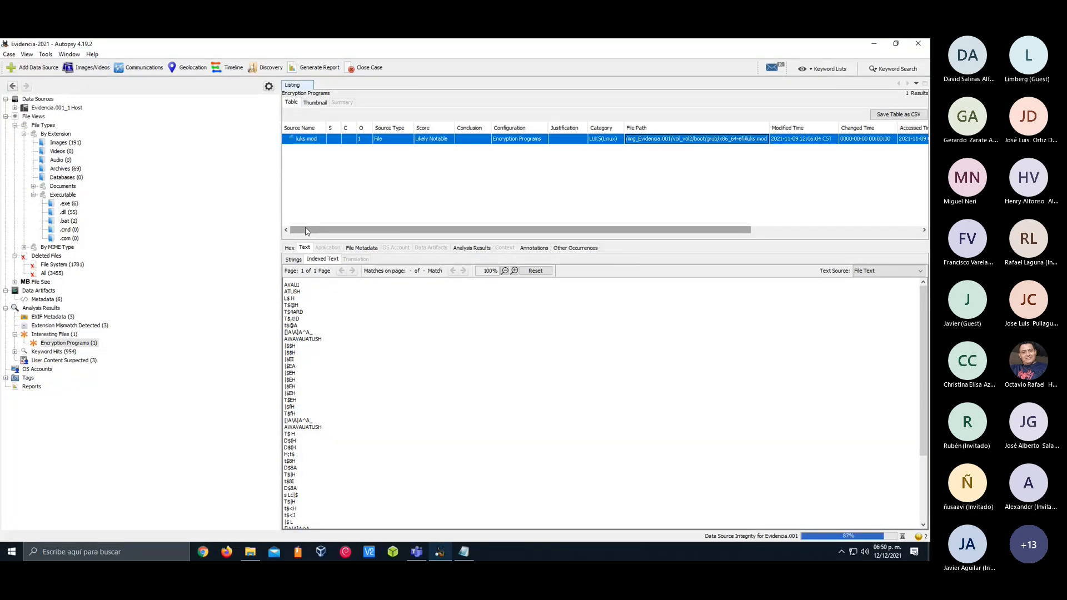
Read through the indexed text of luks.mod and display its hexadecimal content
scroll(391, 343, "down", 5)
scroll(392, 343, "up", 5)
scroll(393, 341, "down", 5)
scroll(393, 341, "up", 5)
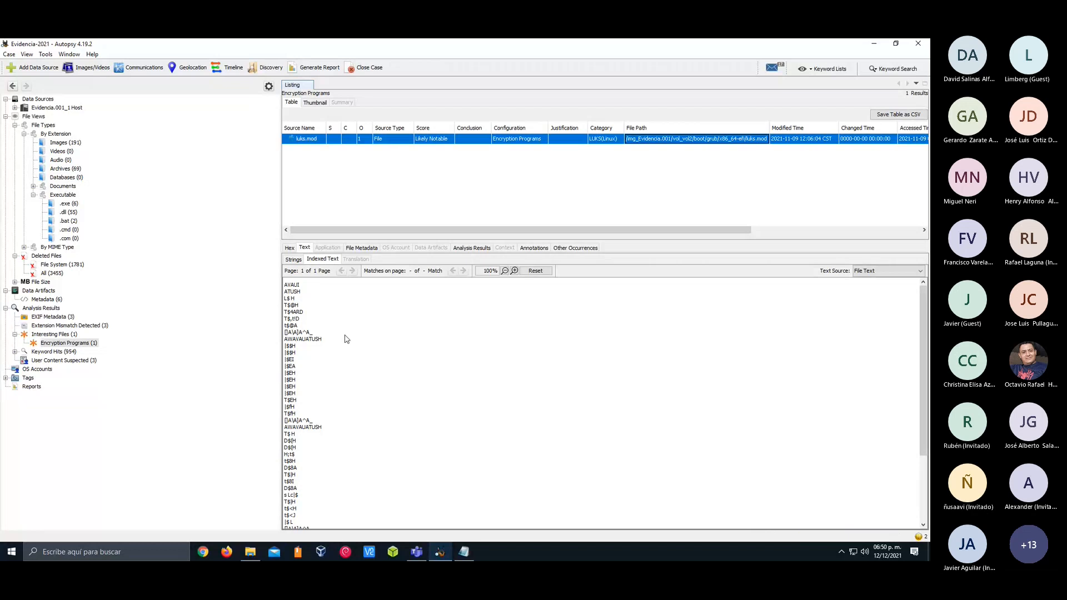
left_click(289, 248)
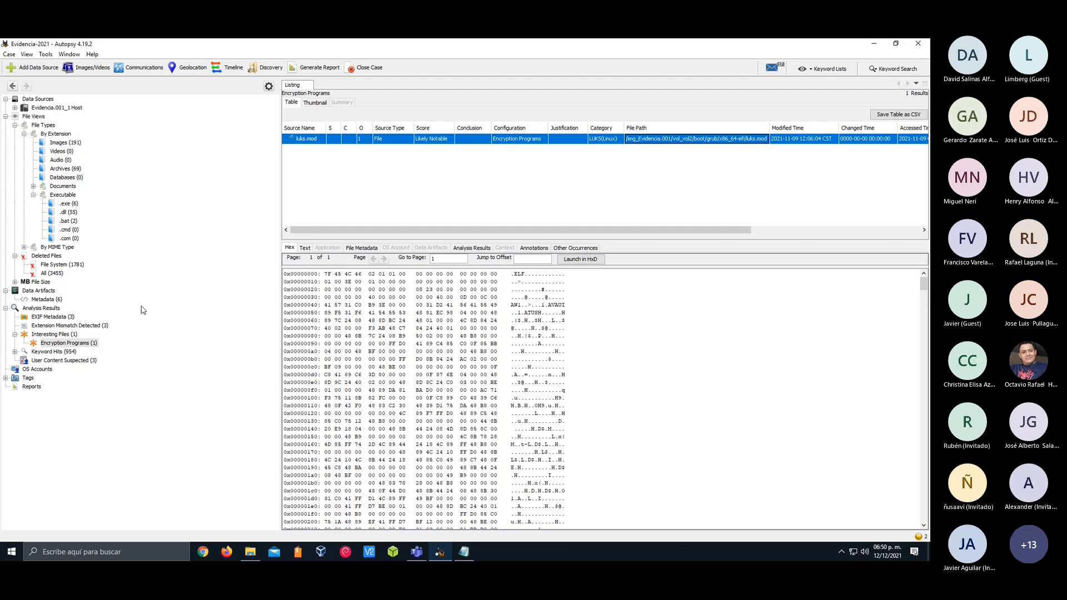
Expand the Keyword Hits results and list the Email Addresses category
left_click(67, 352)
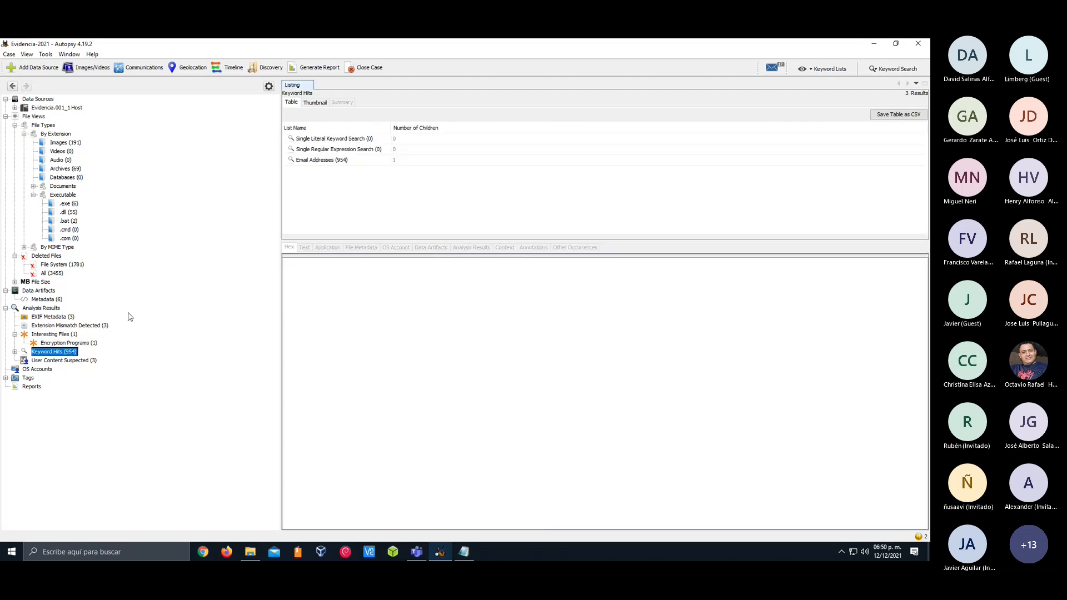
left_click(15, 352)
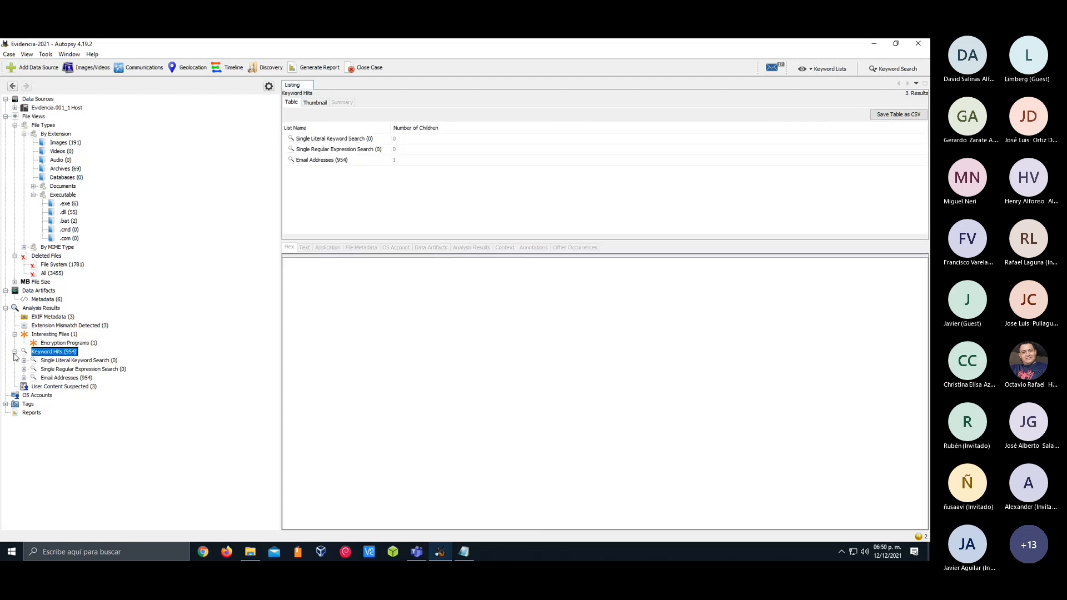
left_click(61, 378)
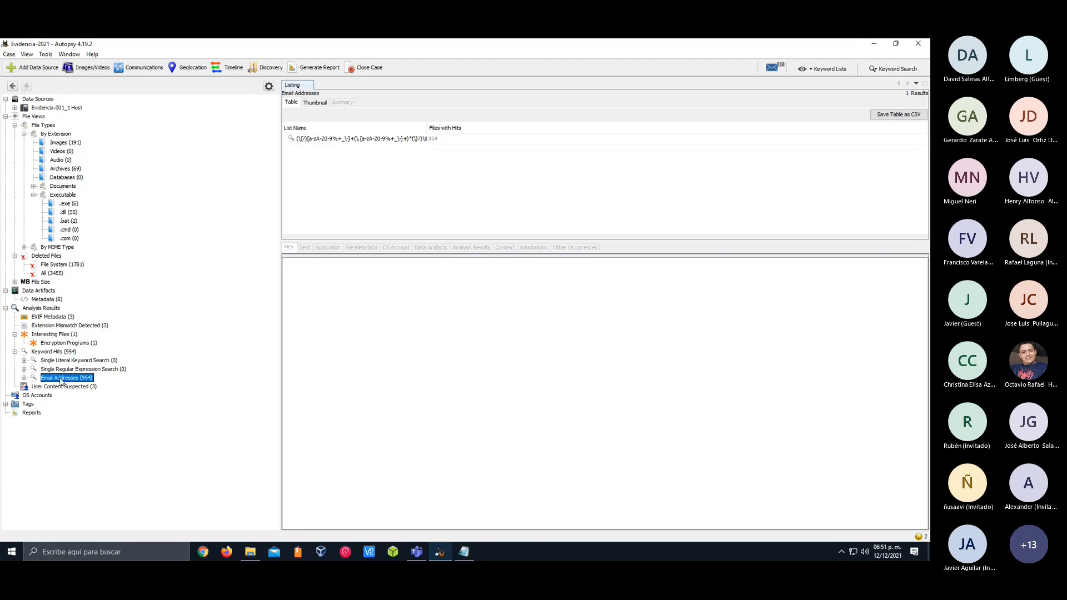
List the regular-expression matches under the Email Addresses keyword hits and browse through the addresses found
left_click(24, 378)
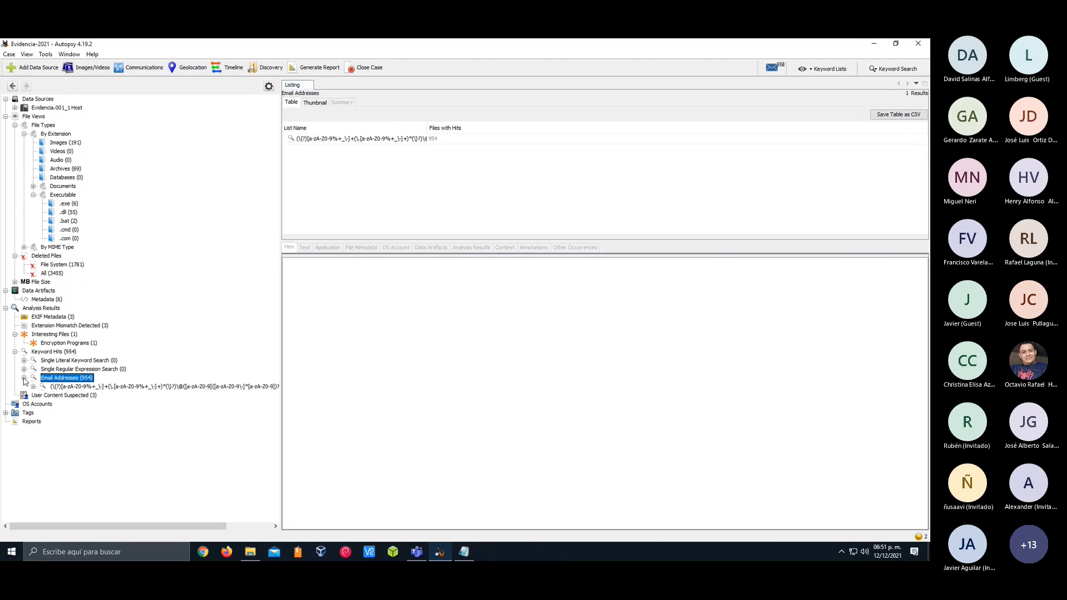
left_click(71, 387)
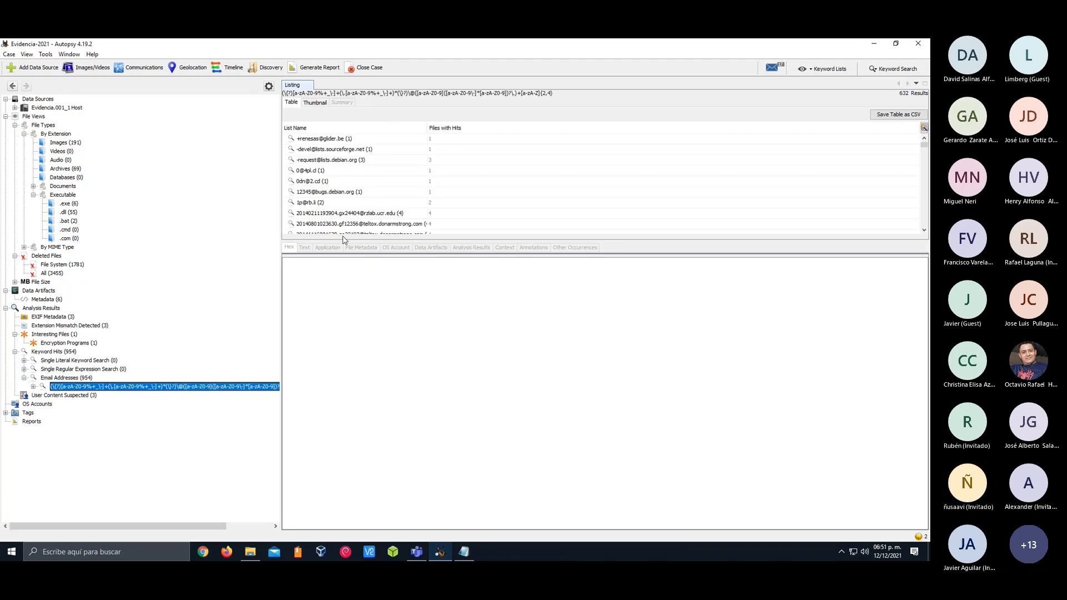
left_click_drag(344, 240, 347, 327)
scroll(349, 250, "down", 15)
scroll(350, 250, "down", 6)
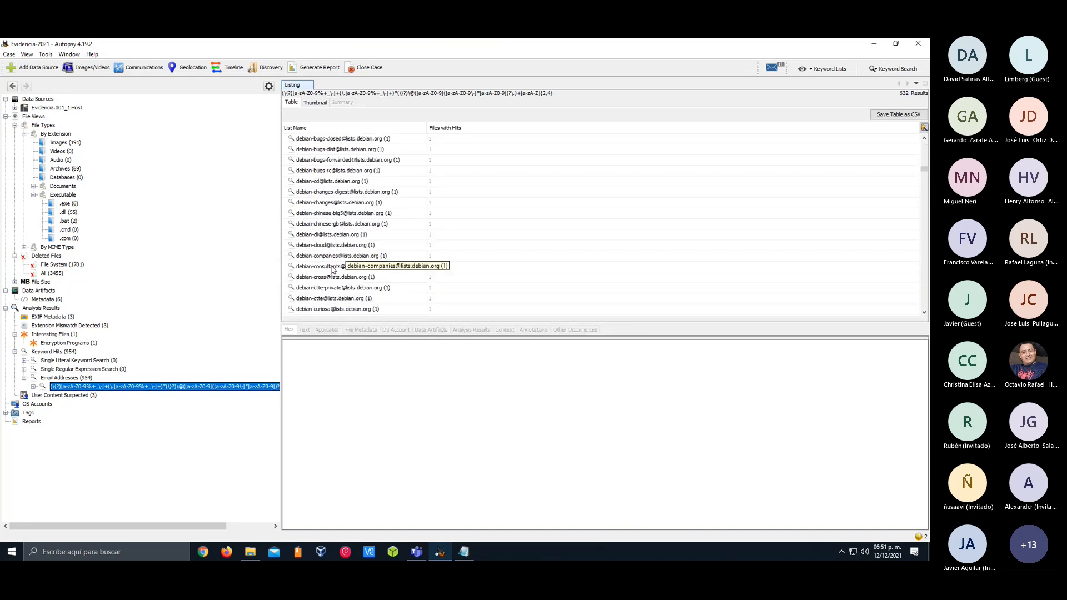
scroll(550, 228, "down", 20)
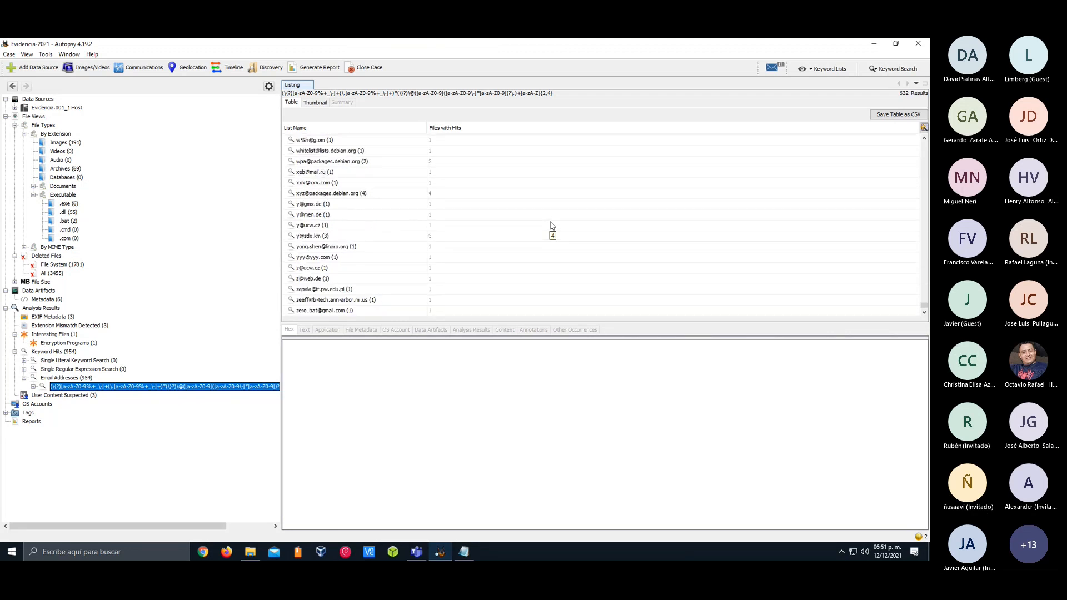
Look over the last email hits and open the Debian whitelist mailing-list address to list its source file
left_click(356, 257)
left_click(350, 289)
left_click(349, 249)
left_click(349, 216)
left_click(349, 193)
left_click(349, 172)
left_click(350, 162)
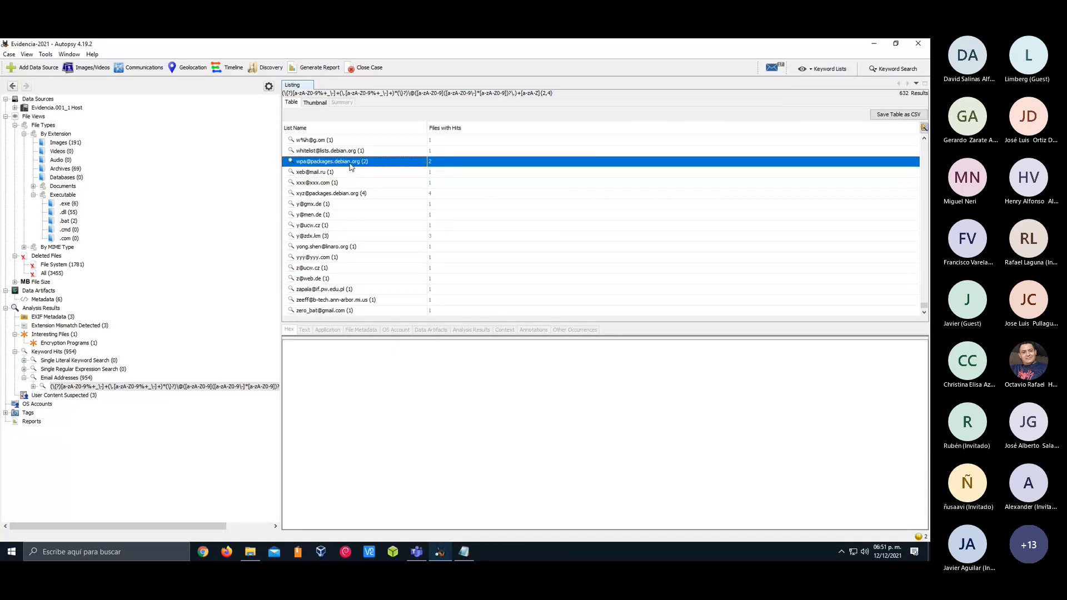
left_click(349, 151)
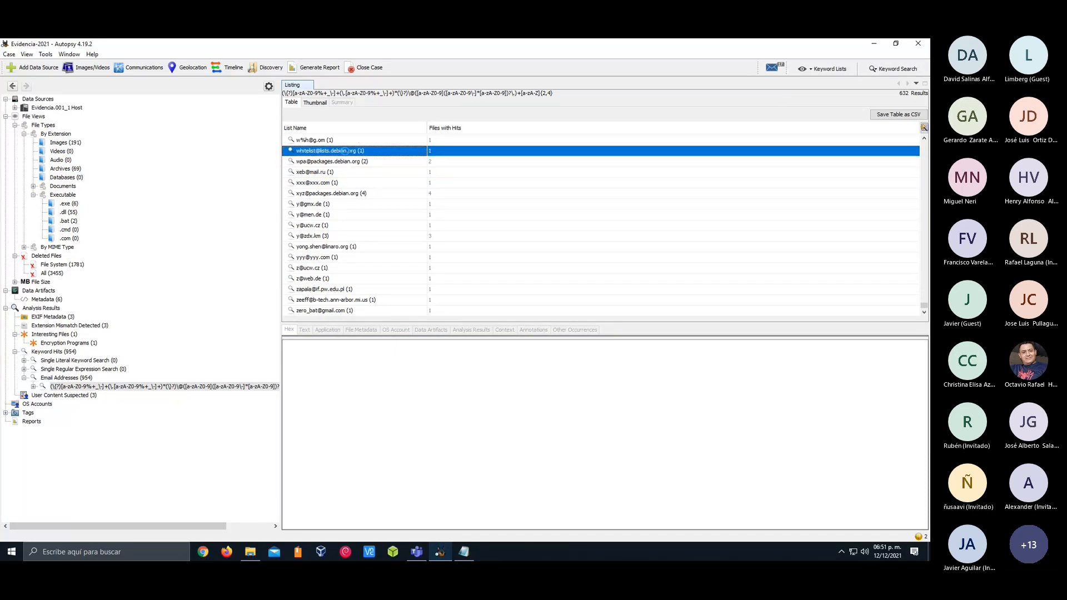
double_click(346, 153)
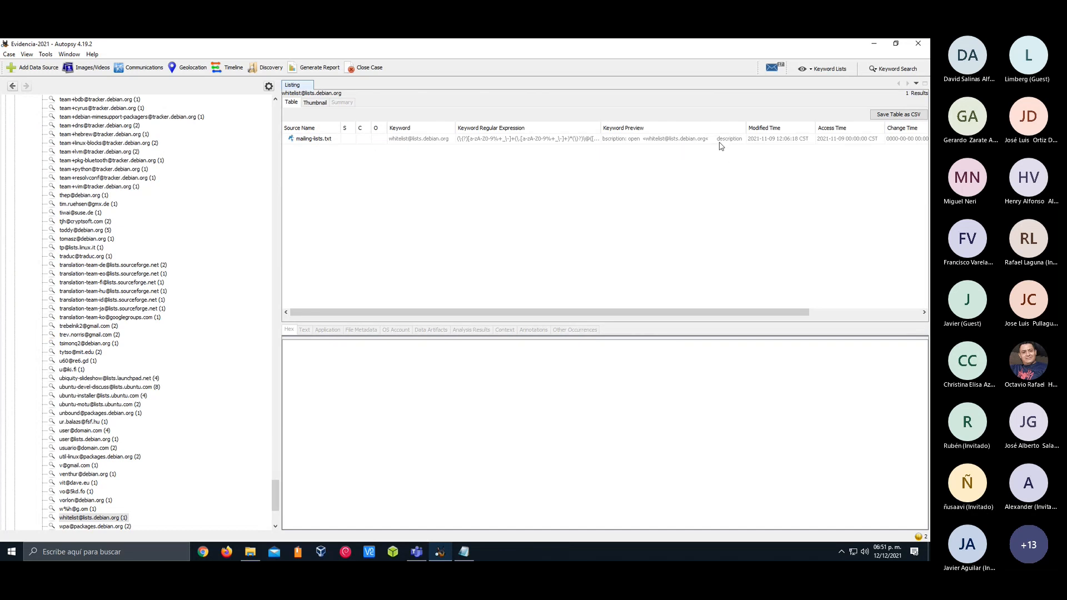
Check the file path of the mailing-lists.txt hit and open the file in its doc folder to read its indexed text
left_click_drag(596, 312, 745, 306)
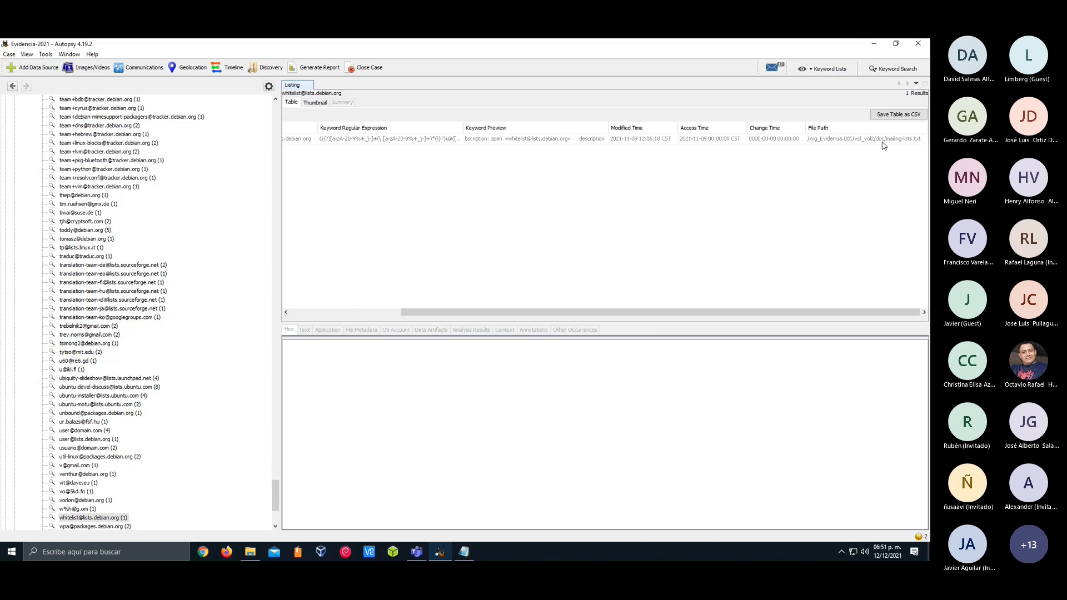
left_click_drag(699, 312, 584, 312)
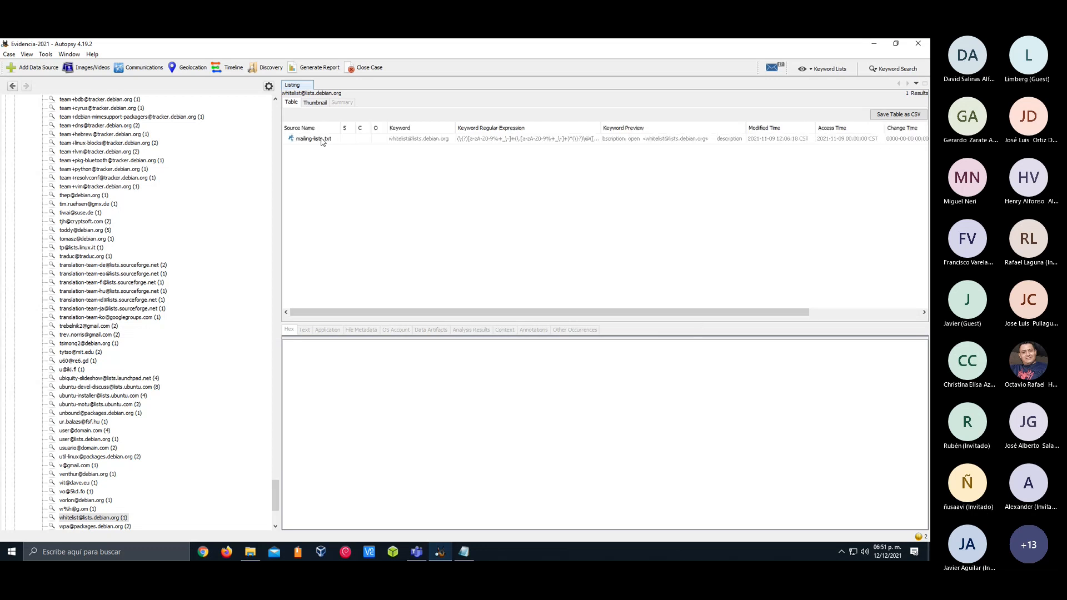
left_click(312, 139)
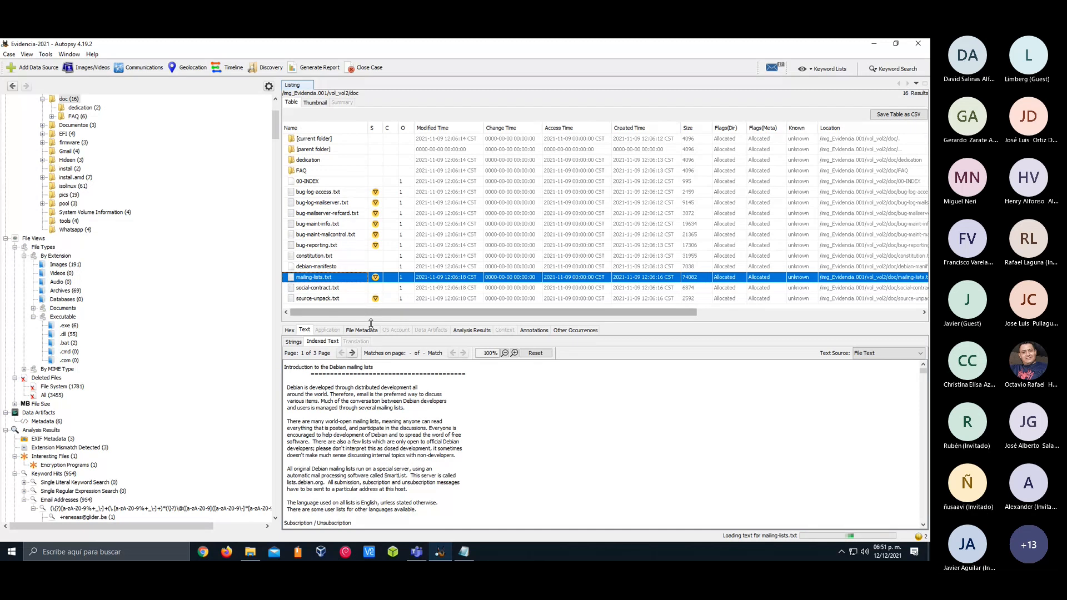
scroll(380, 441, "down", 10)
scroll(380, 441, "down", 10)
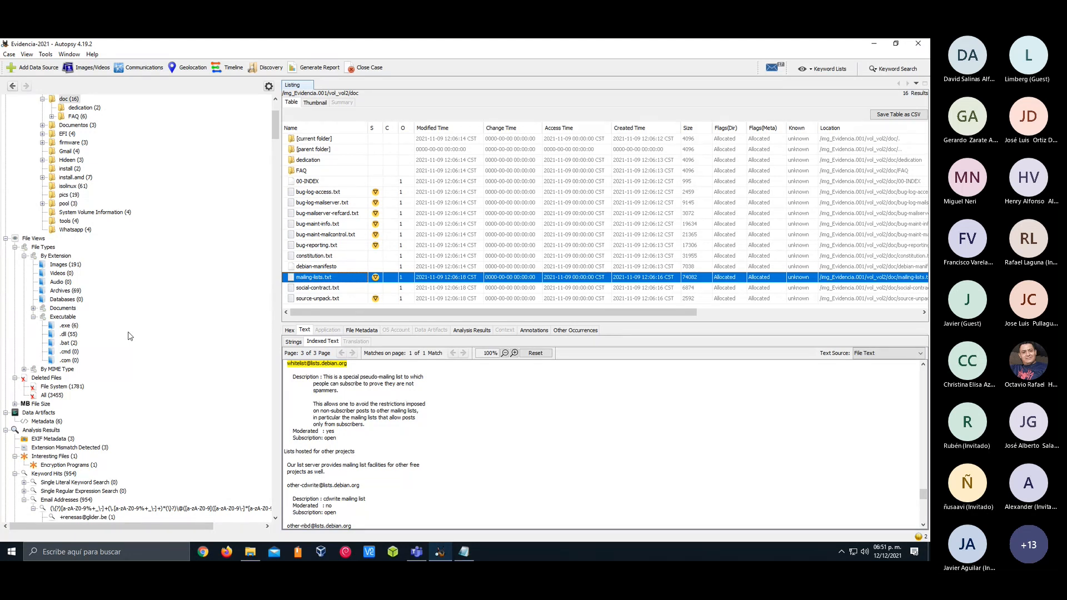
List the source files containing the Debian list-request address and browse the remaining email hits
scroll(130, 337, "down", 1)
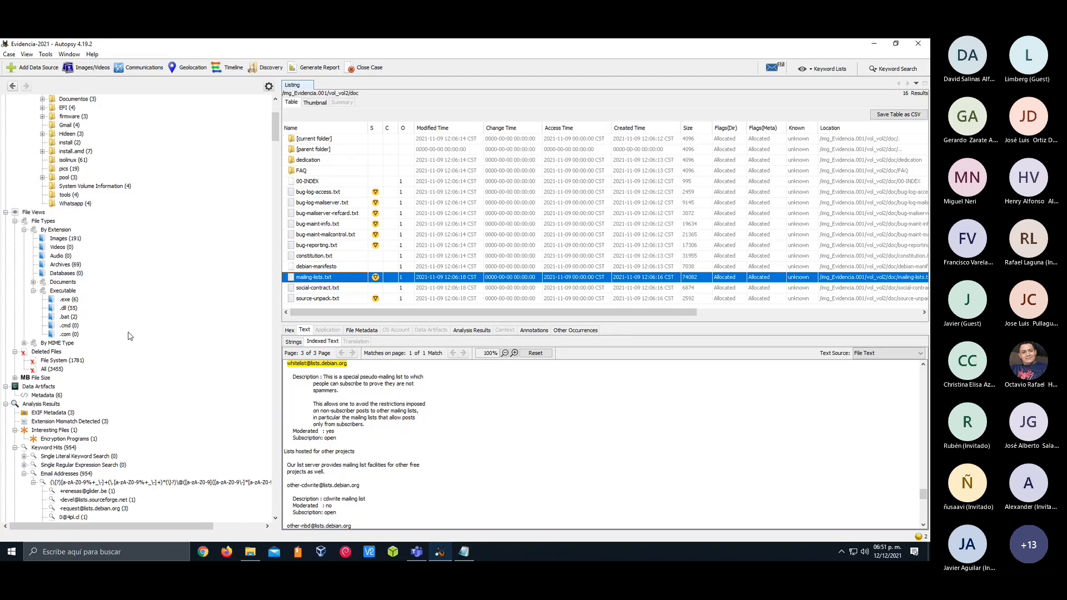
scroll(129, 336, "down", 3)
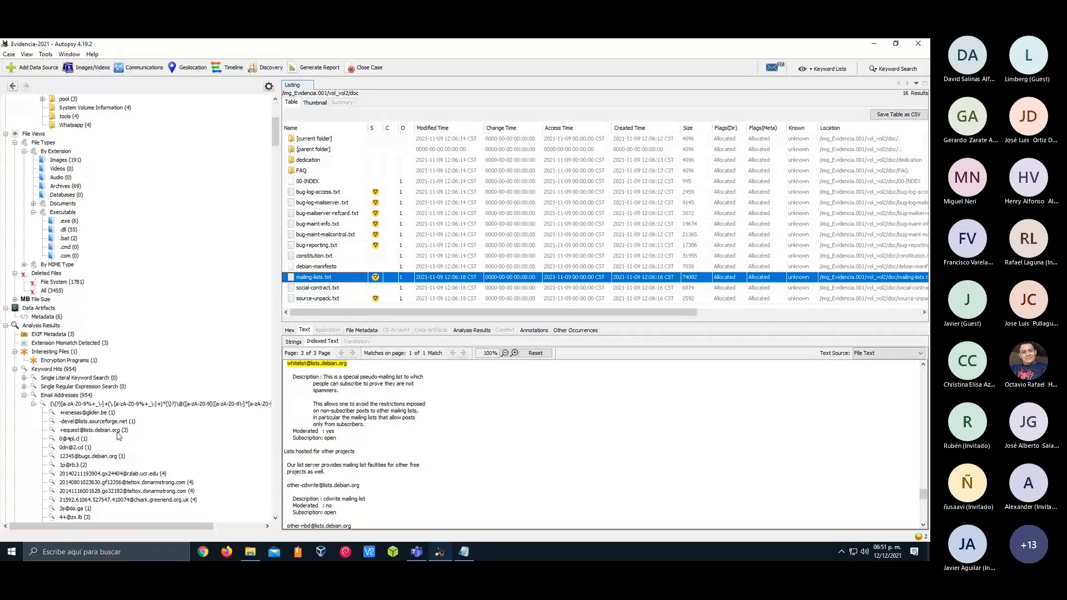
left_click(118, 433)
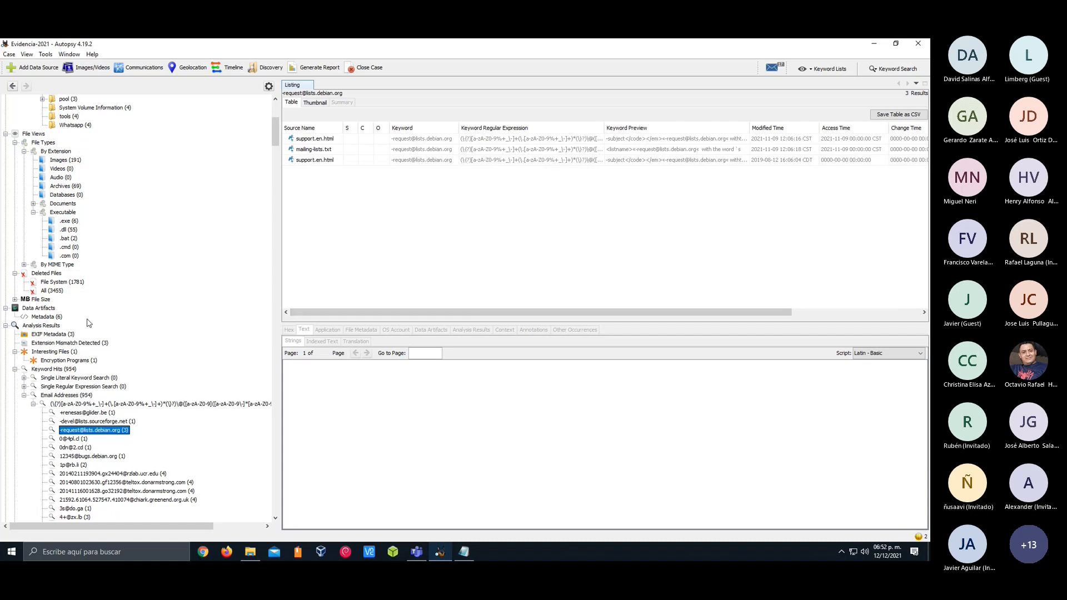
scroll(86, 317, "down", 4)
scroll(87, 321, "down", 20)
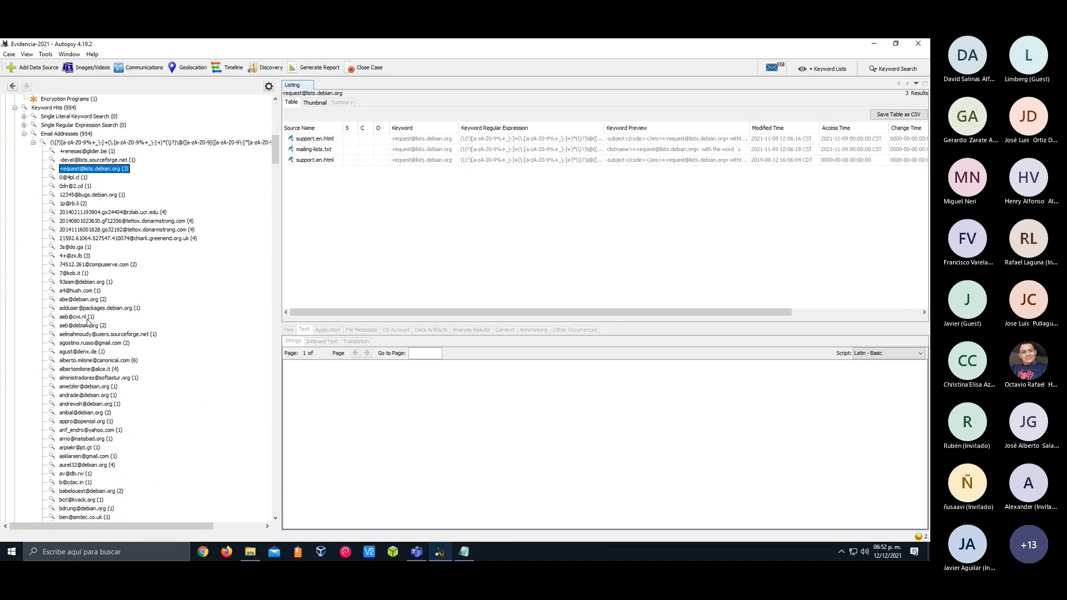
scroll(87, 321, "down", 20)
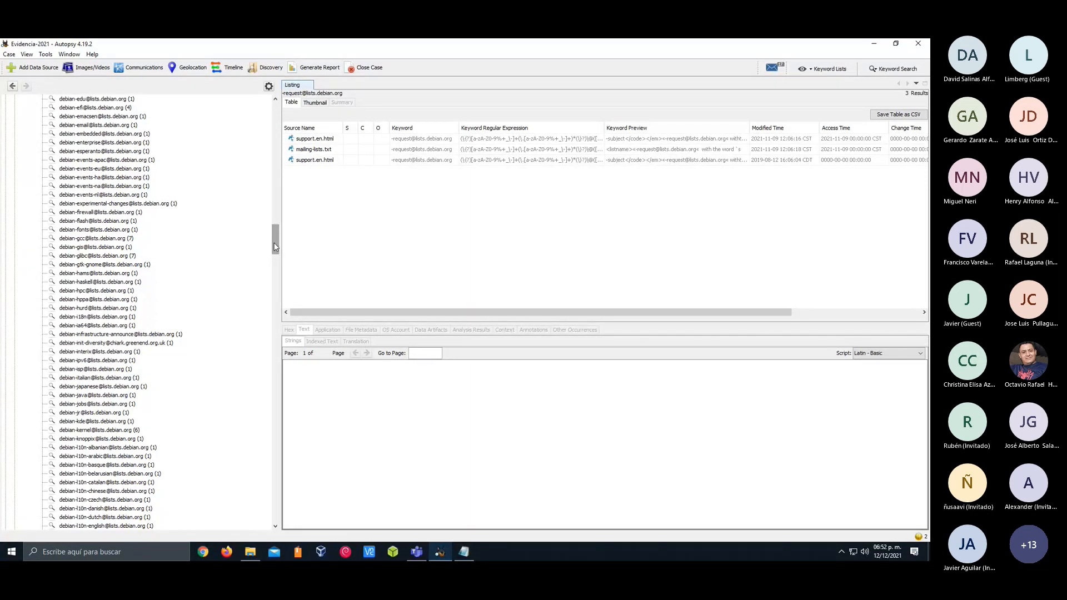
left_click_drag(275, 247, 274, 508)
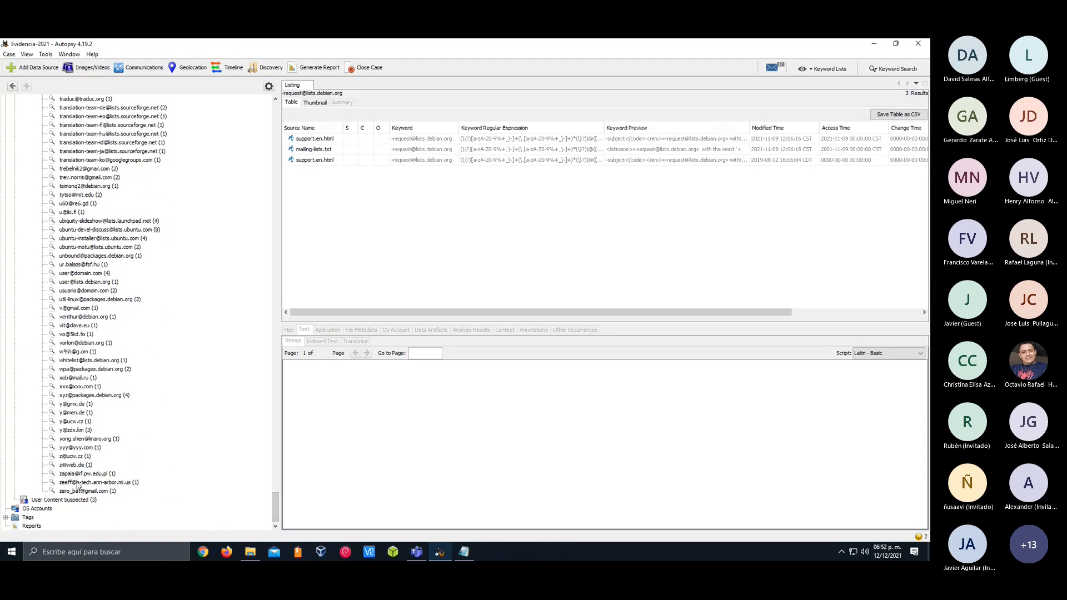
List the User Content Suspected results and preview IMG_1429.JPG from the Images file type
left_click(82, 501)
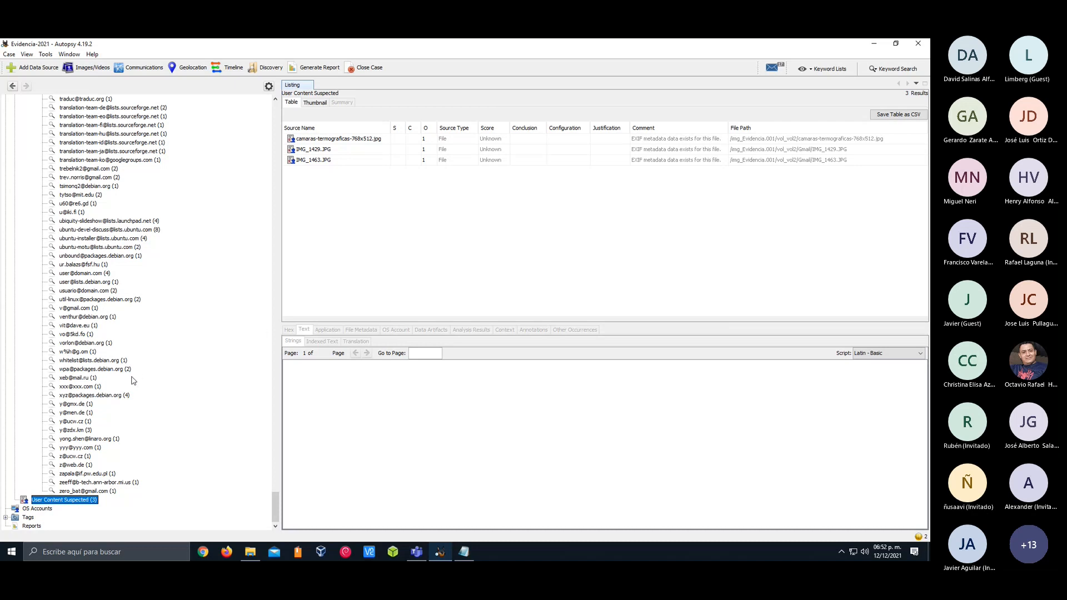
scroll(133, 381, "up", 15)
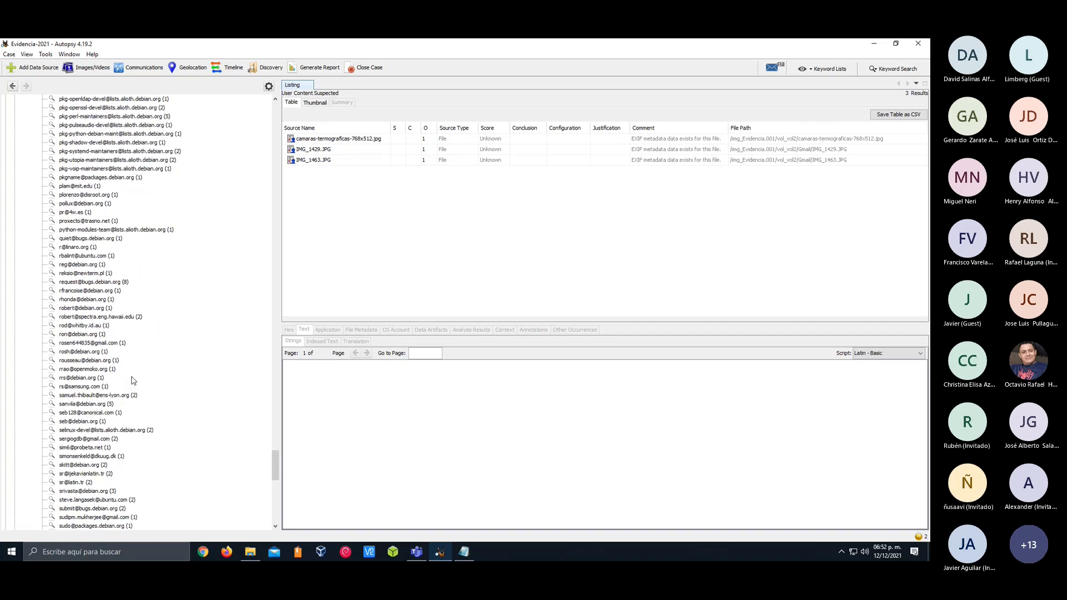
scroll(134, 381, "up", 10)
left_click_drag(275, 449, 265, 128)
left_click(60, 293)
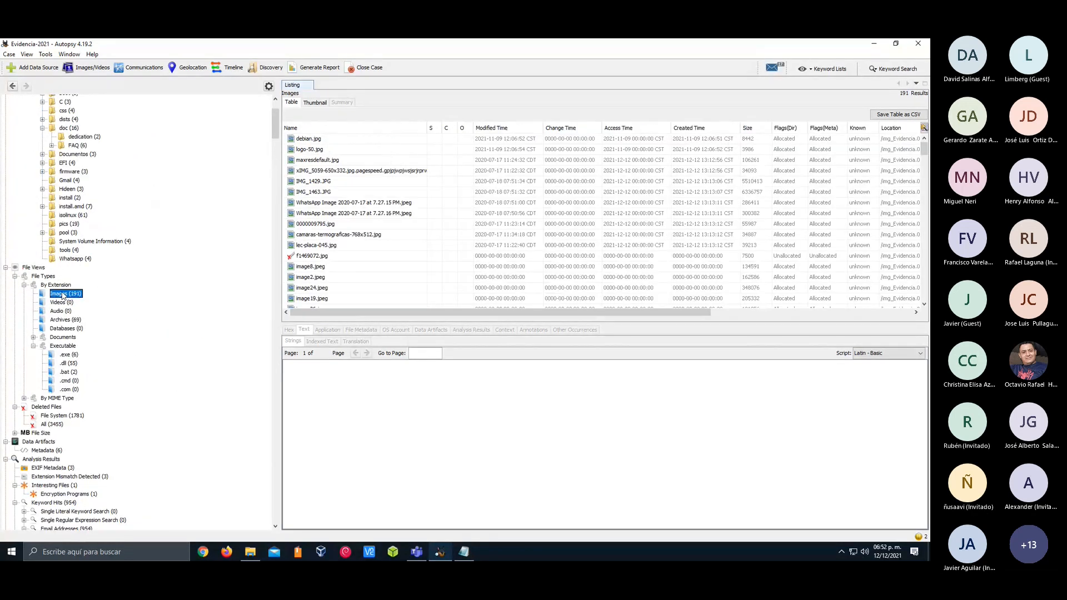
left_click(320, 182)
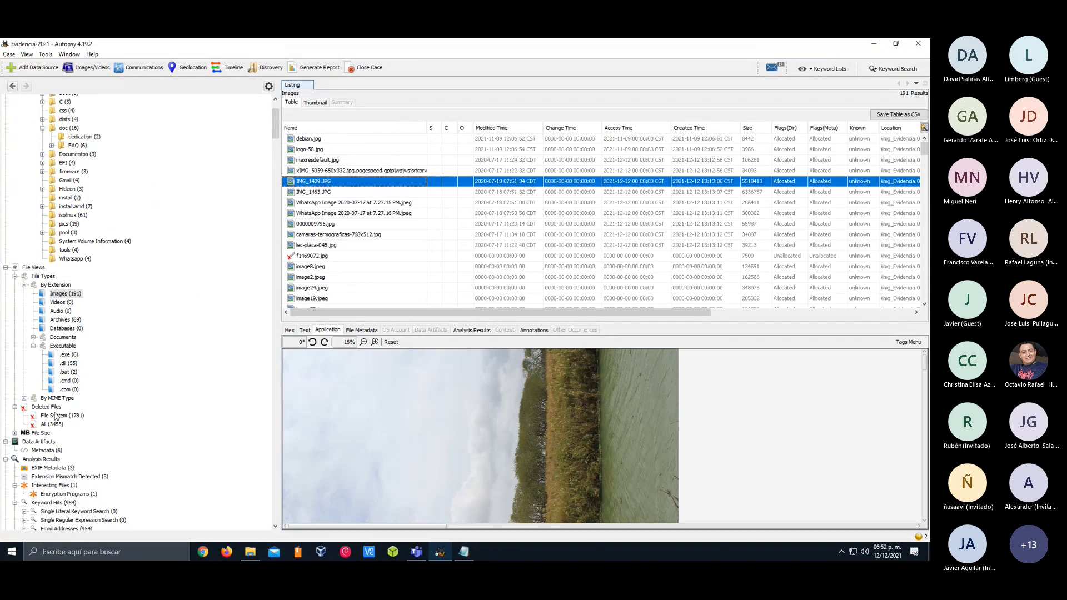
List the deleted files of the file system and browse the complete list of deleted files
left_click(52, 417)
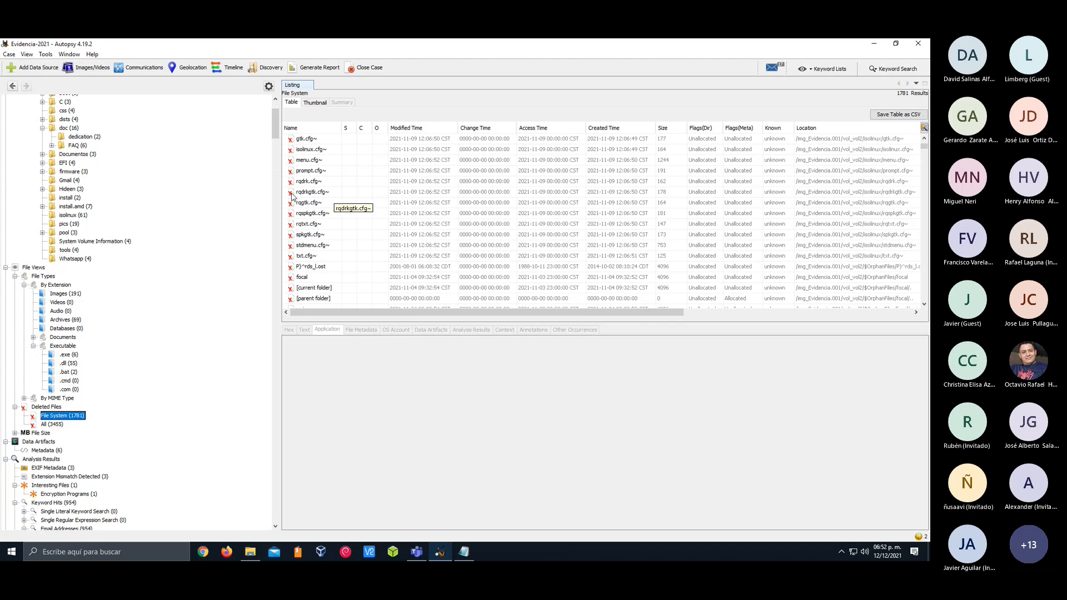
left_click(45, 424)
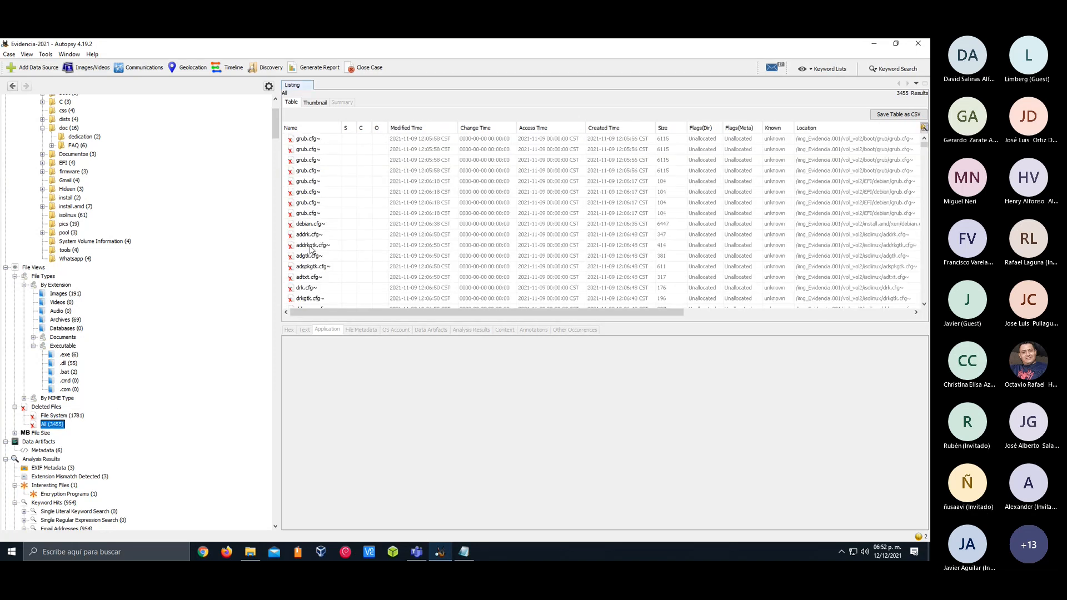
scroll(310, 248, "down", 5)
scroll(310, 249, "down", 5)
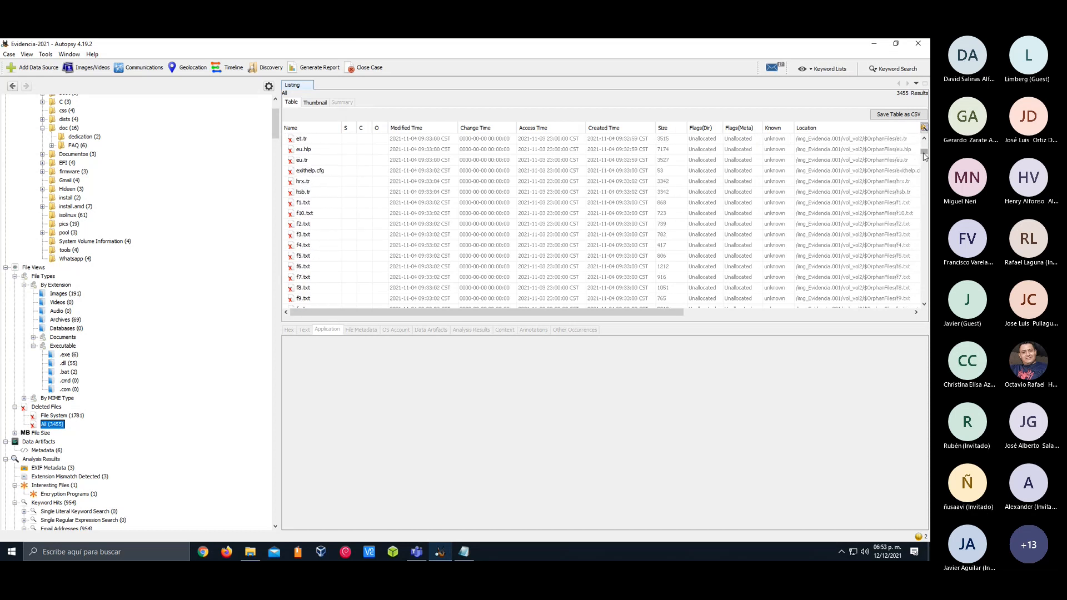
left_click_drag(924, 155, 926, 301)
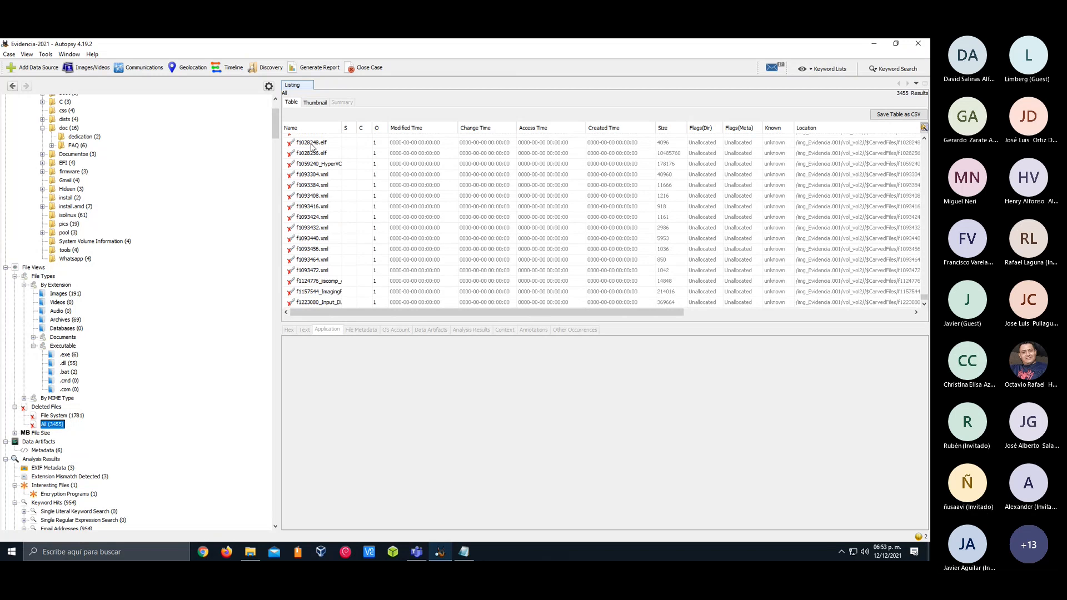
Show all deleted files as thumbnails and preview the carved image f0680568.png
left_click(314, 103)
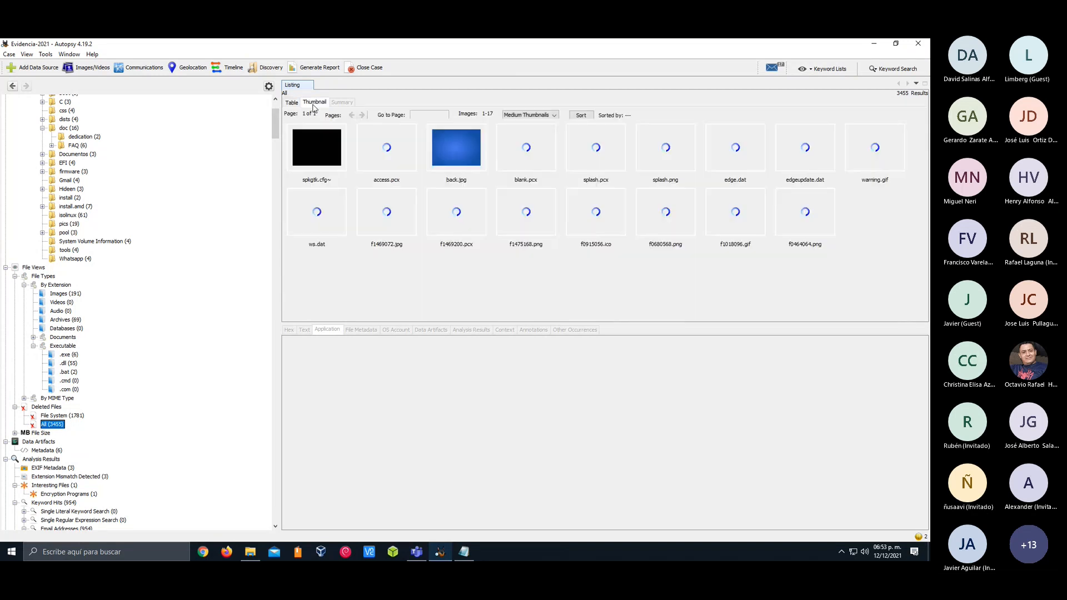
left_click(595, 241)
left_click(650, 240)
key("Right")
key("Right")
left_click(692, 233)
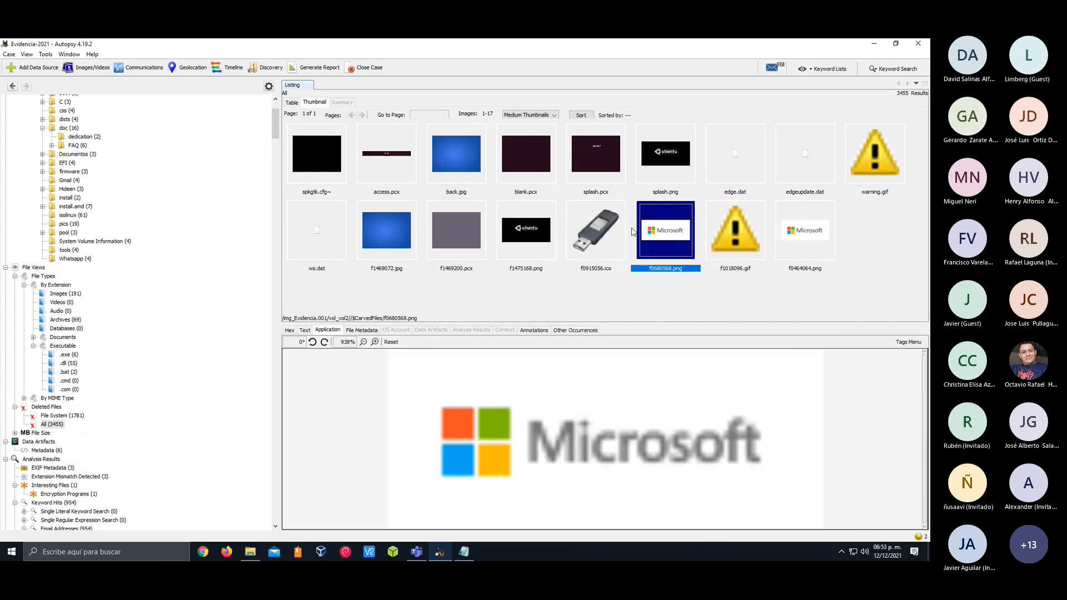
Look through several other deleted image thumbnails and display the indexed text of access.pcx
left_click(612, 234)
left_click(440, 237)
left_click(408, 238)
left_click(339, 236)
left_click(382, 229)
left_click(390, 168)
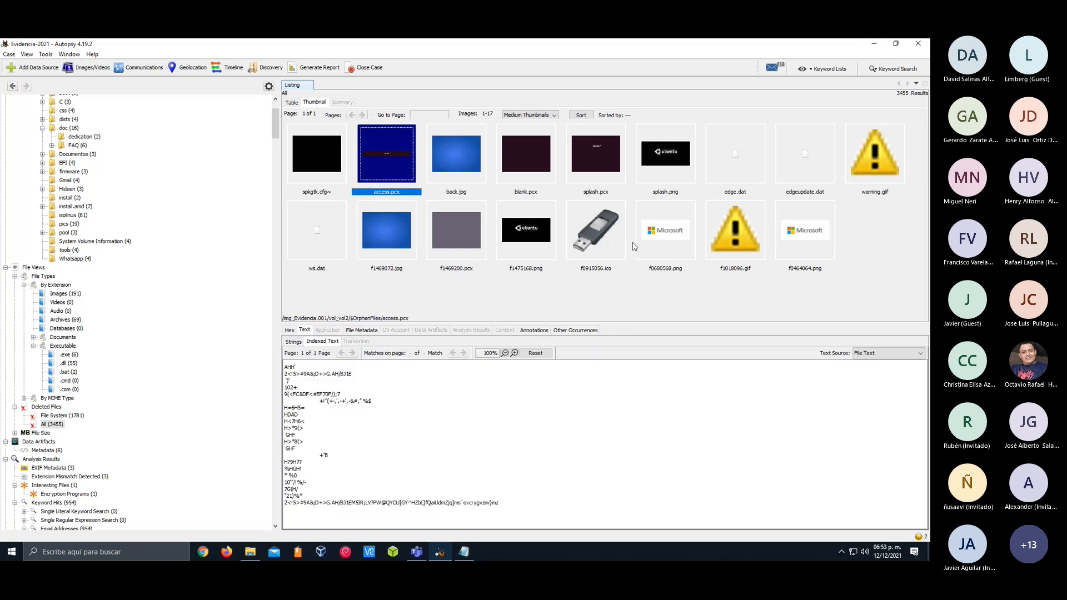
Preview the carved Ubuntu image f1475168.png and extract the file from the evidence
left_click(512, 234)
right_click(512, 233)
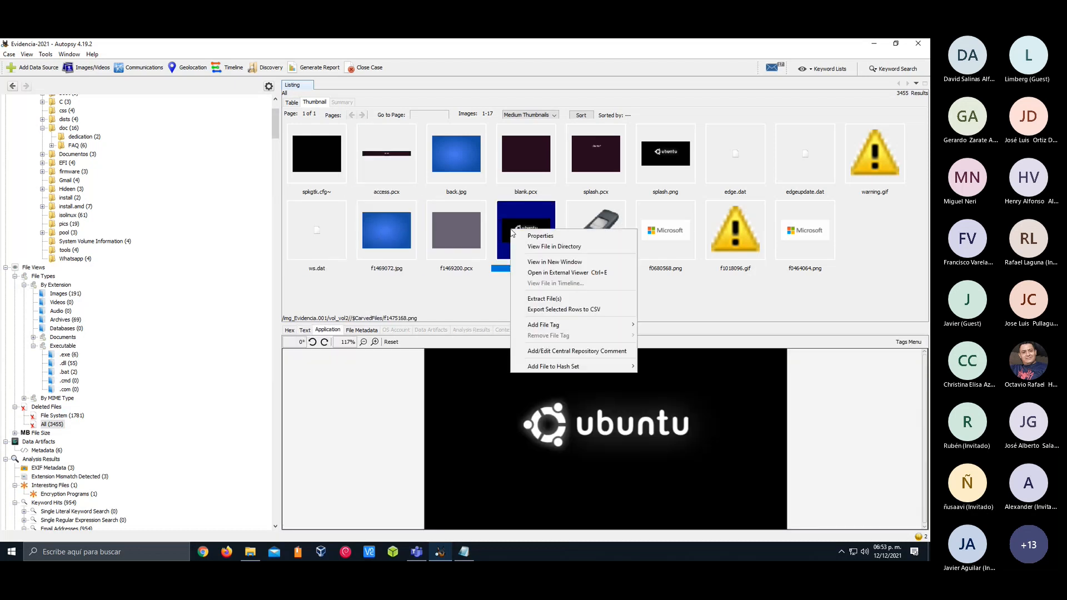
left_click(549, 301)
left_click(589, 370)
left_click(510, 317)
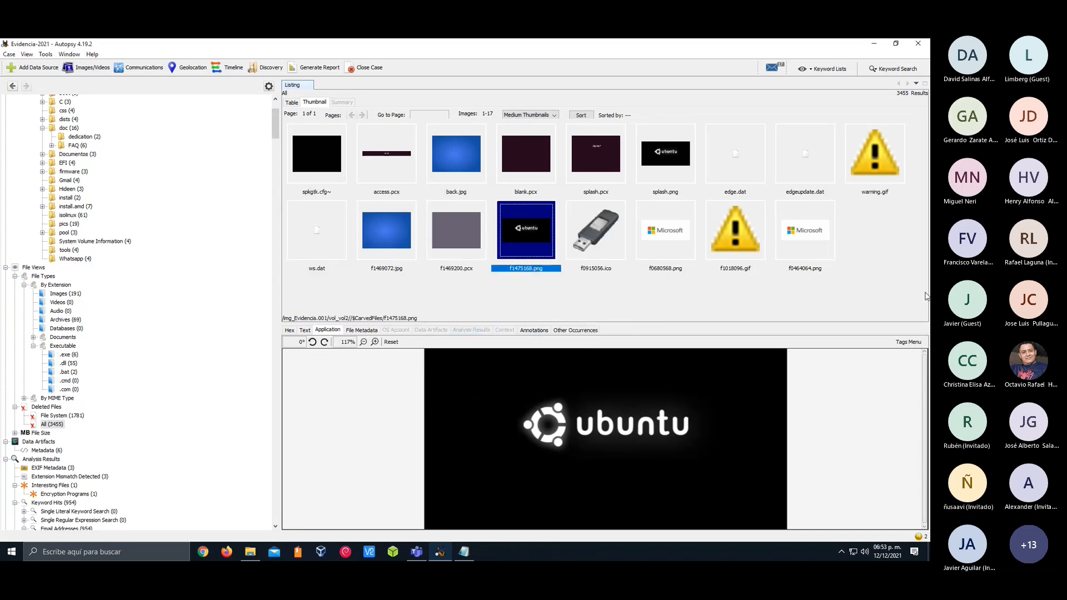
Examine the file metadata and indexed text of f1475168.png
left_click(362, 330)
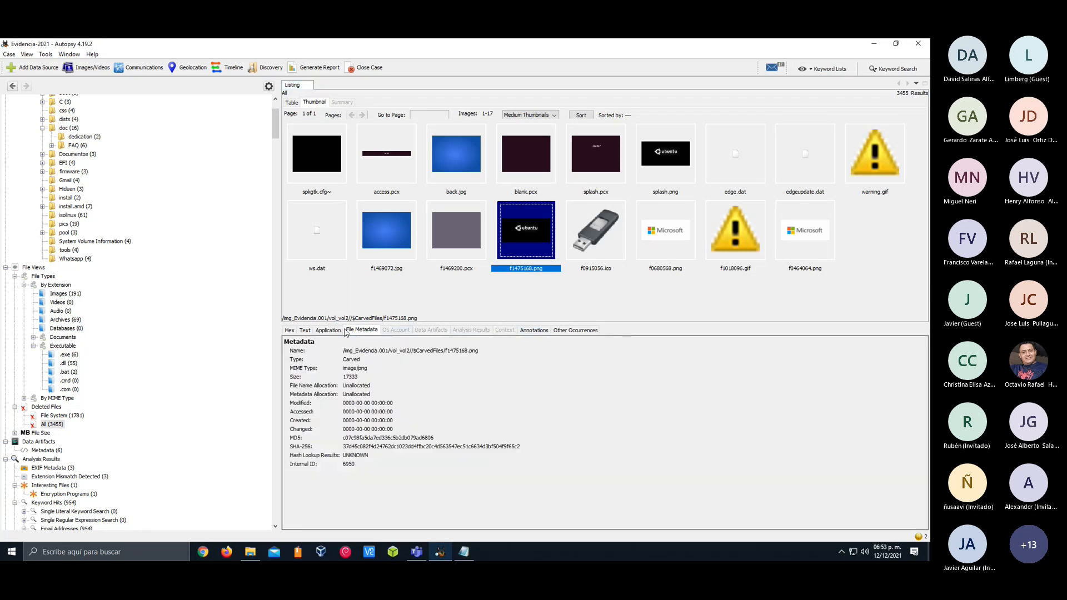
left_click(305, 330)
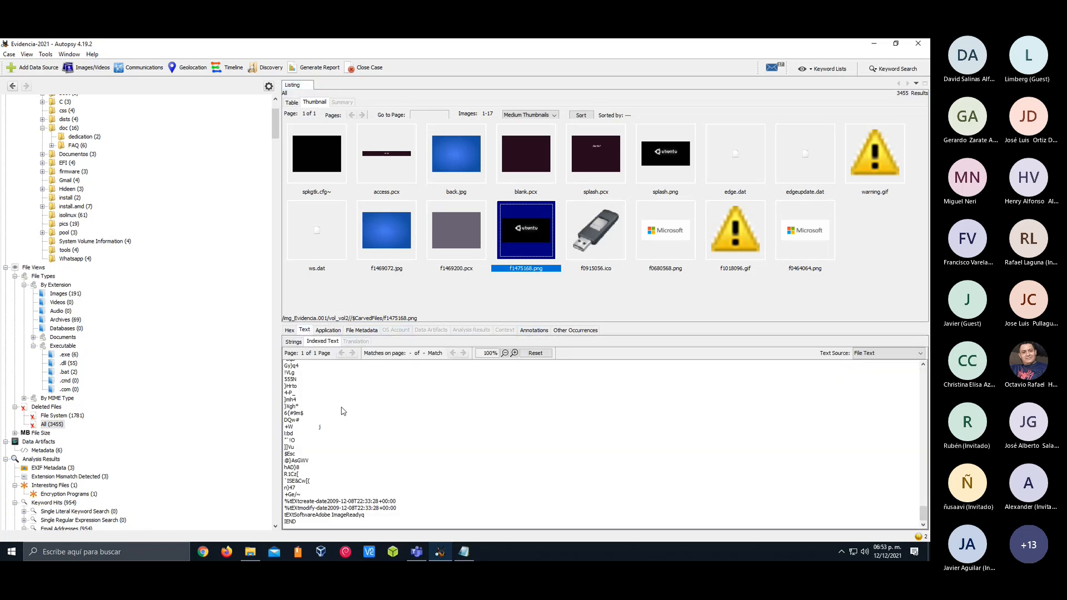
scroll(344, 411, "up", 10)
Return the deleted files to the table view and list the contents of the isolinux folder on vol2
scroll(167, 361, "up", 3)
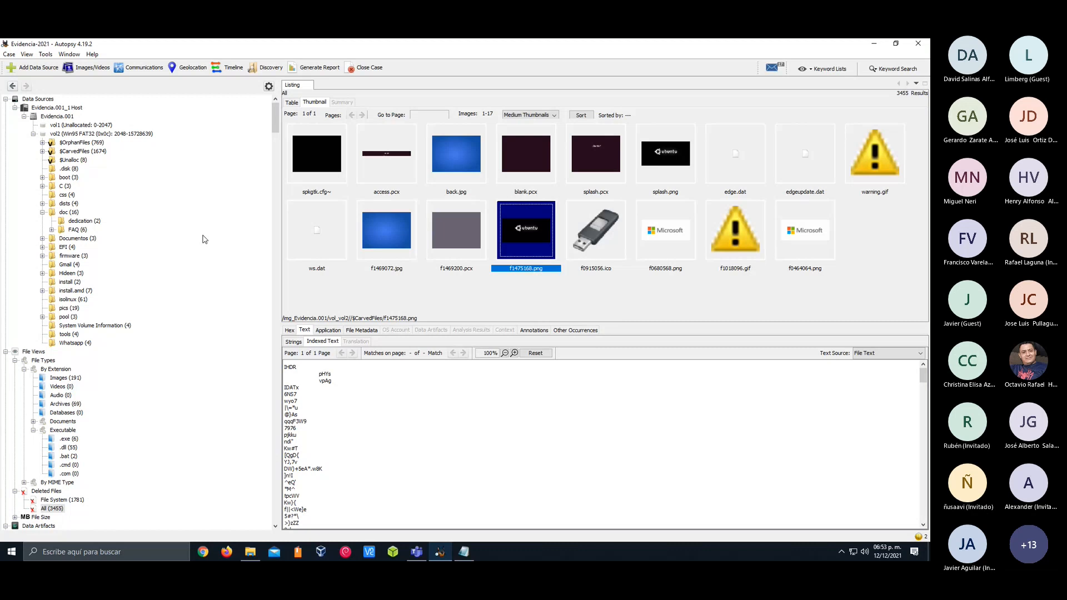
left_click(292, 103)
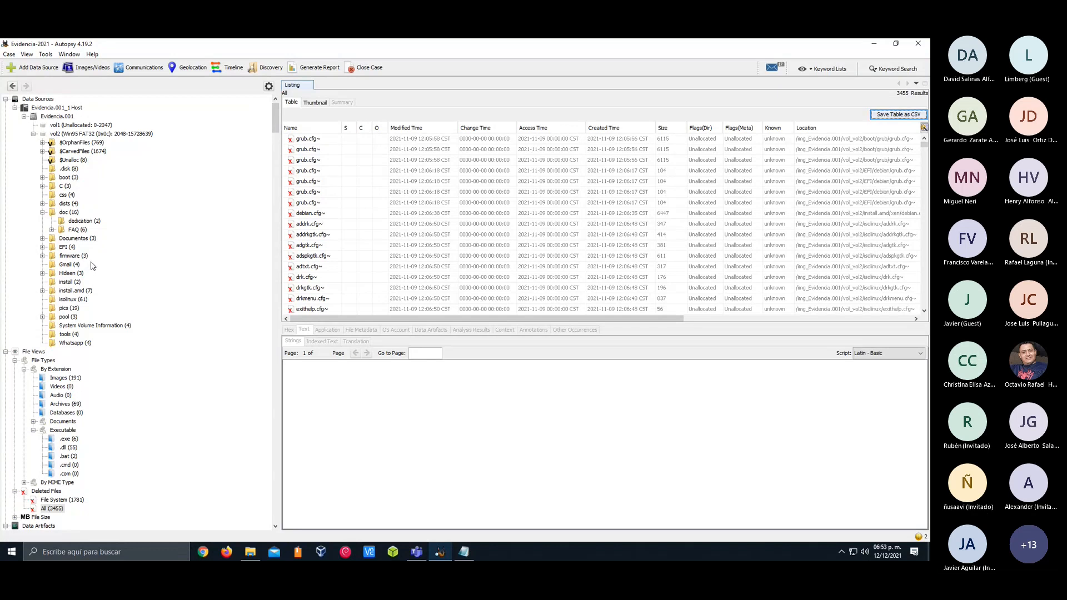
left_click(71, 301)
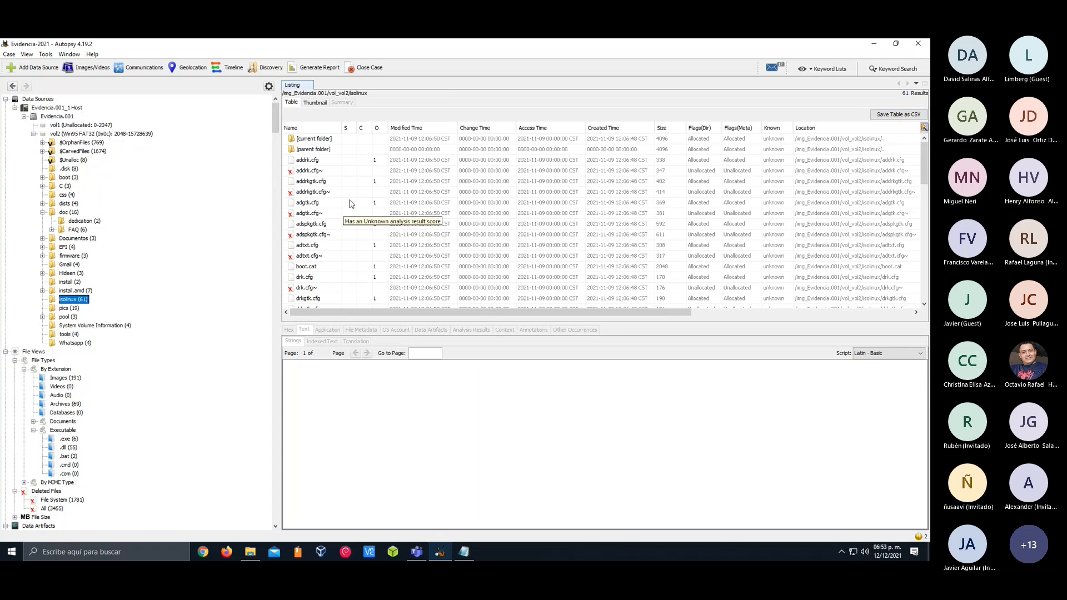
View the indexed text of the deleted adtxt.cfg~ in isolinux and list the install.amd and install folders
scroll(334, 199, "down", 2)
left_click(313, 195)
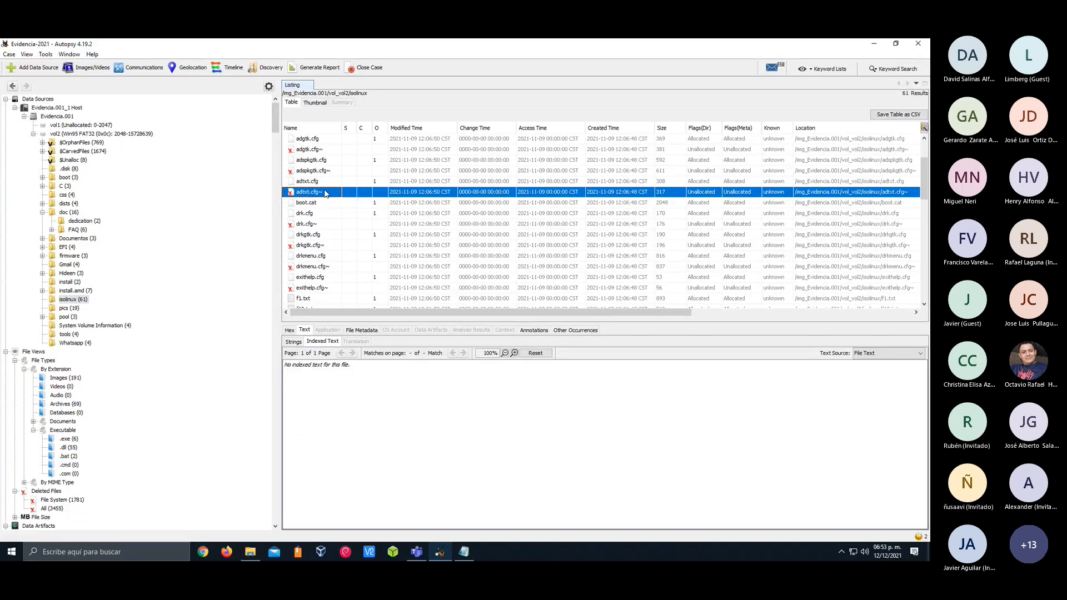
left_click(69, 290)
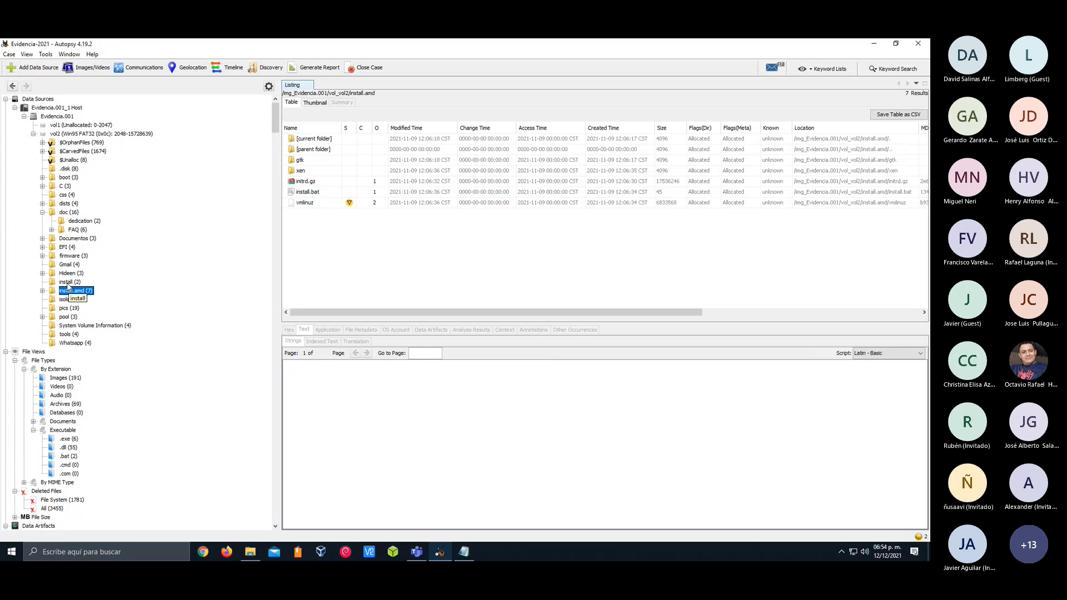
left_click(68, 282)
Open the Hideen folder and drill down through Casi and Busca mas to list Un poco mas
left_click(67, 272)
double_click(302, 160)
double_click(323, 160)
double_click(323, 160)
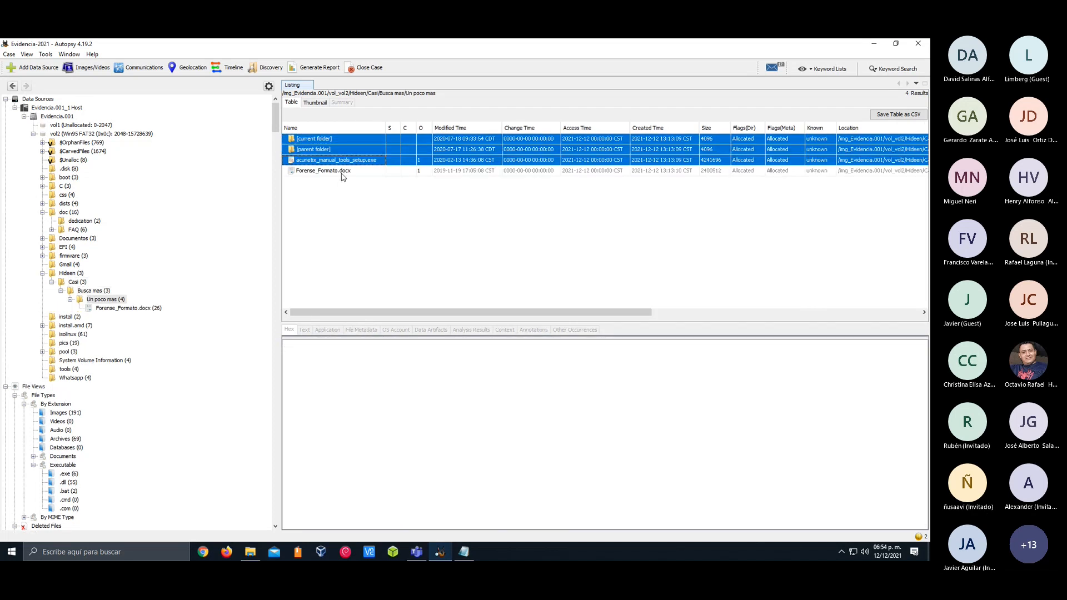
List the contents of the Gmail, tools and Whatsapp folders on vol2
left_click(95, 266)
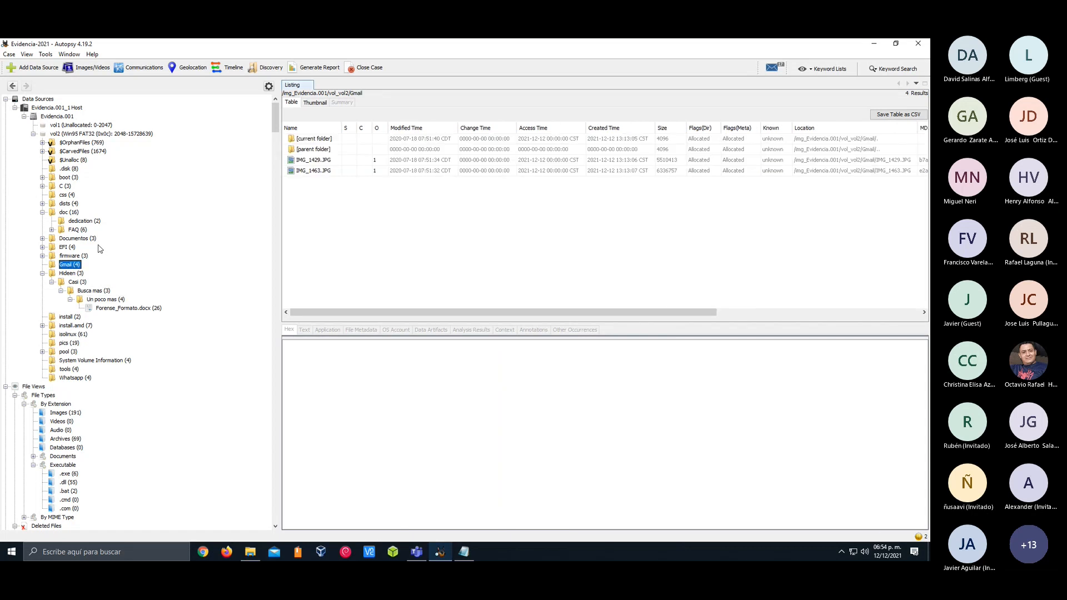
scroll(100, 248, "down", 1)
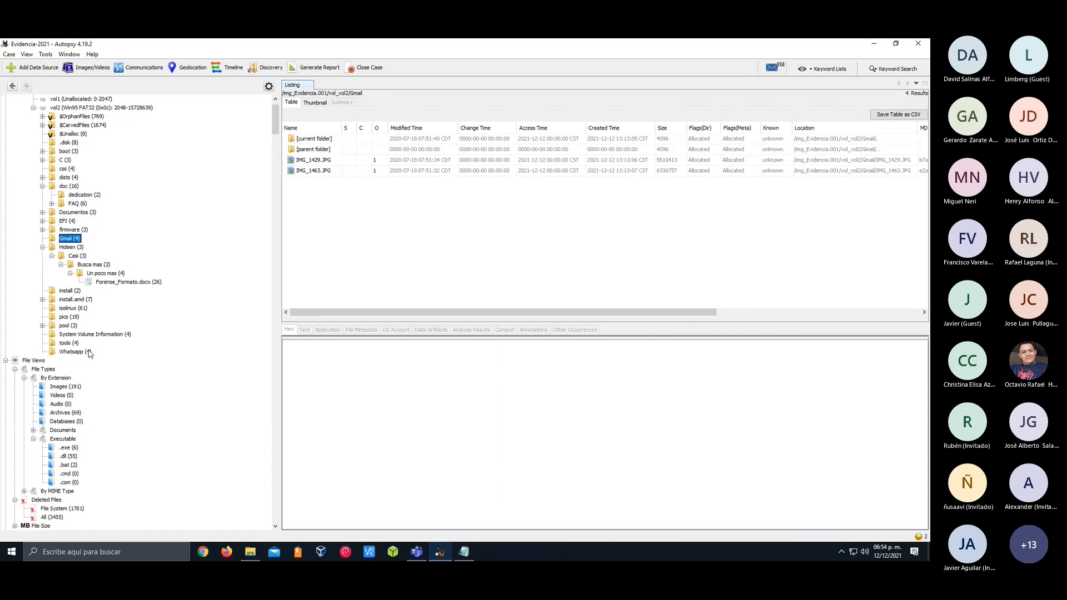
left_click(70, 343)
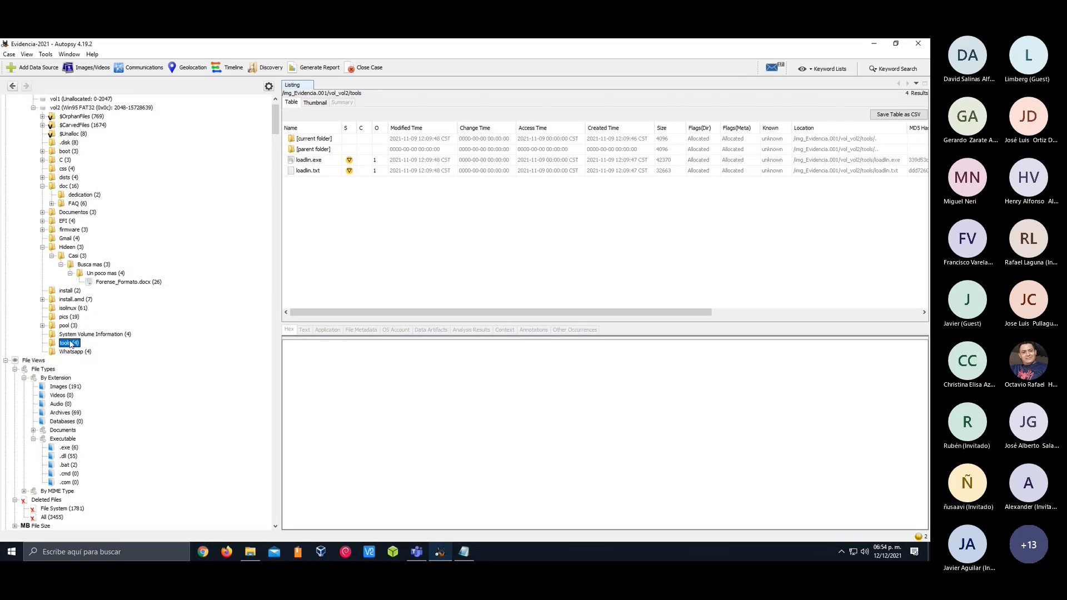
left_click(74, 351)
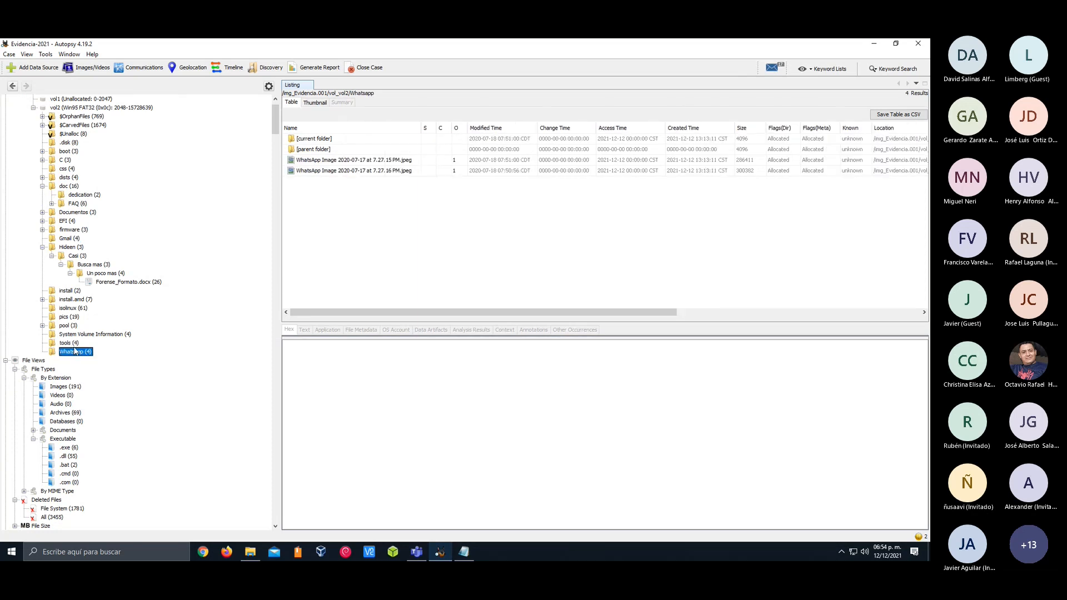
Enlarge the content viewer and read the indexed text of loadlin.exe and loadlin.txt in the tools folder
left_click(70, 343)
left_click(309, 160)
left_click_drag(348, 324, 348, 264)
scroll(328, 472, "down", 15)
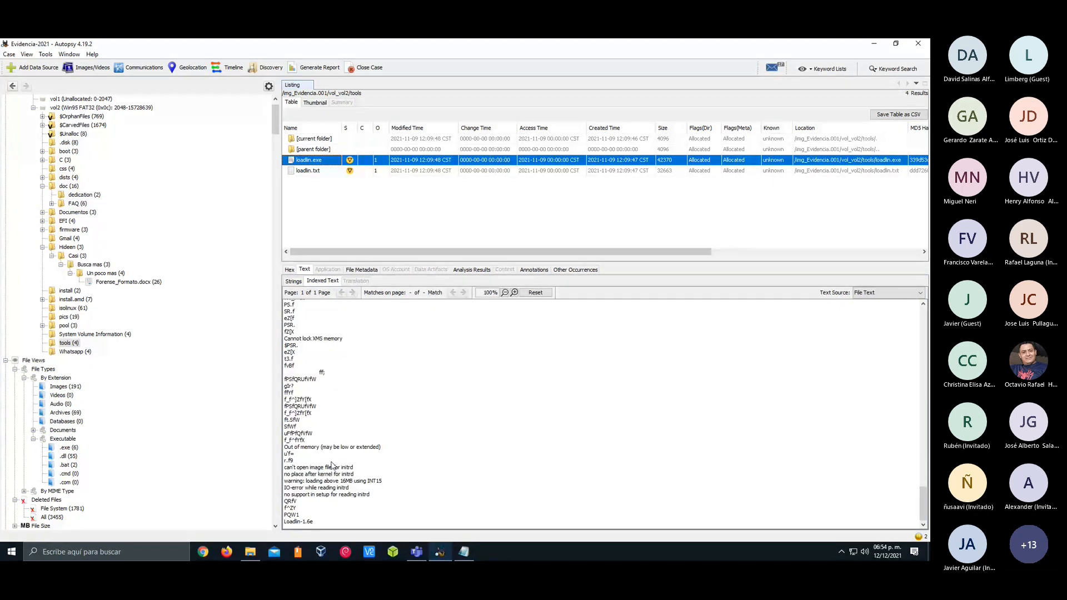
scroll(350, 436, "up", 15)
left_click(324, 171)
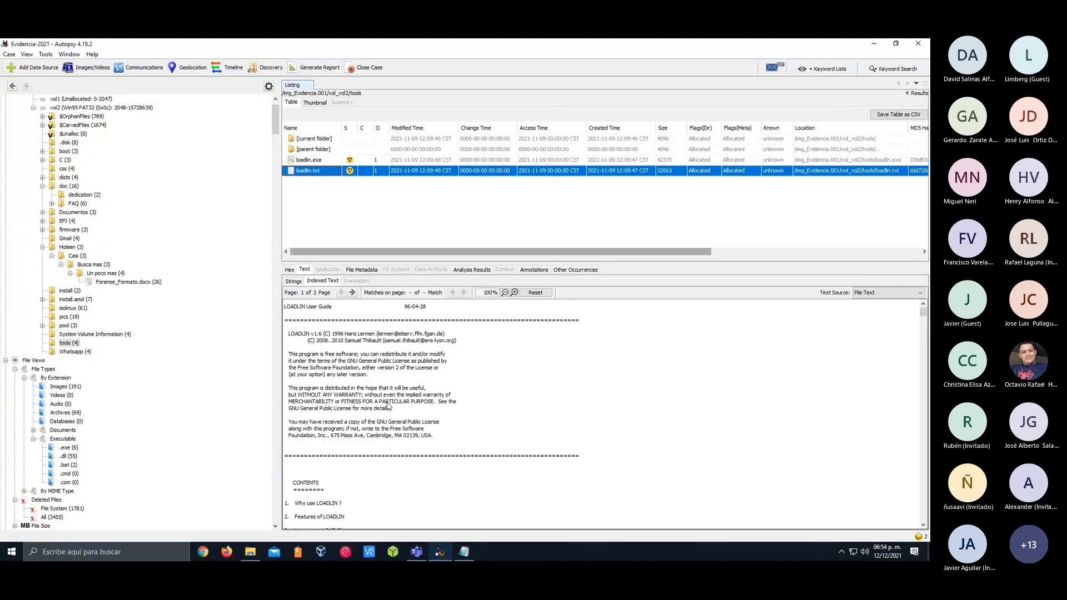
scroll(388, 407, "down", 20)
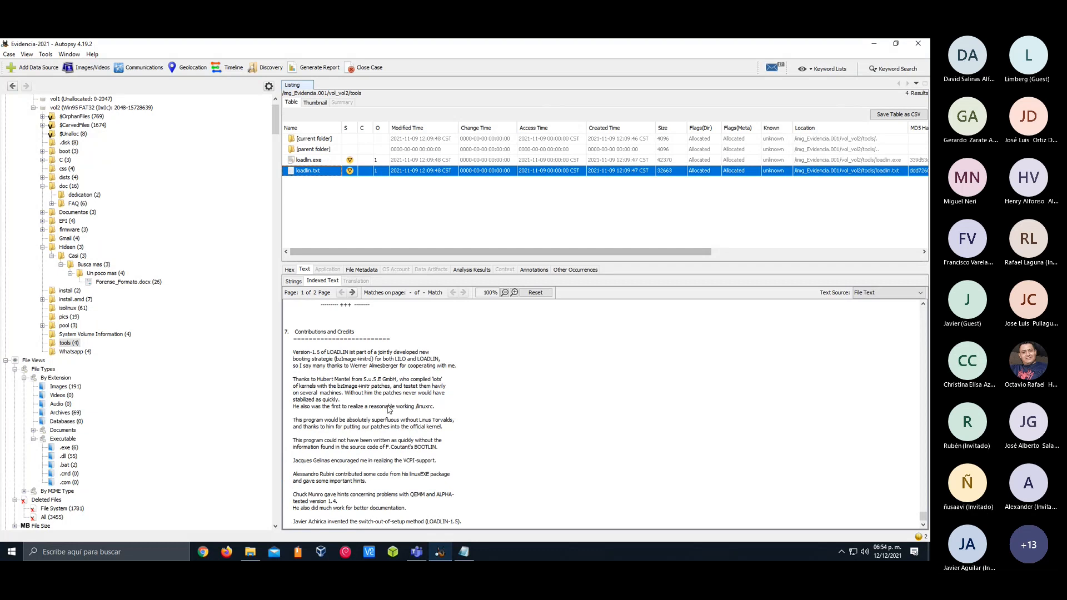
scroll(388, 408, "up", 20)
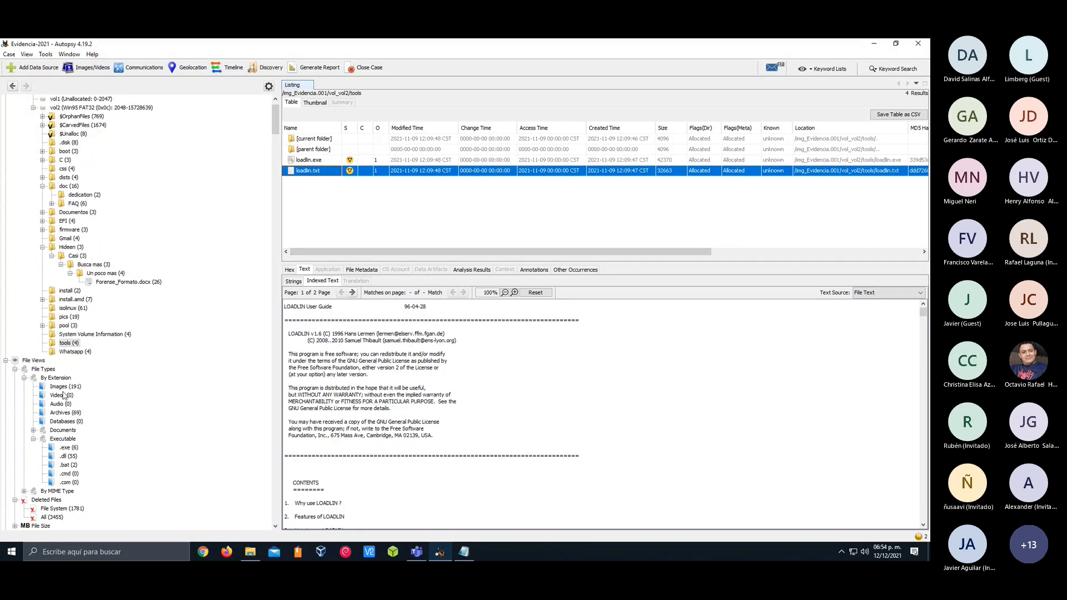
List the Metadata data artifacts and inspect the entries for debian-faq.en.pdf, 1094927136.pdf and Forense_Formato.docx
scroll(62, 396, "down", 9)
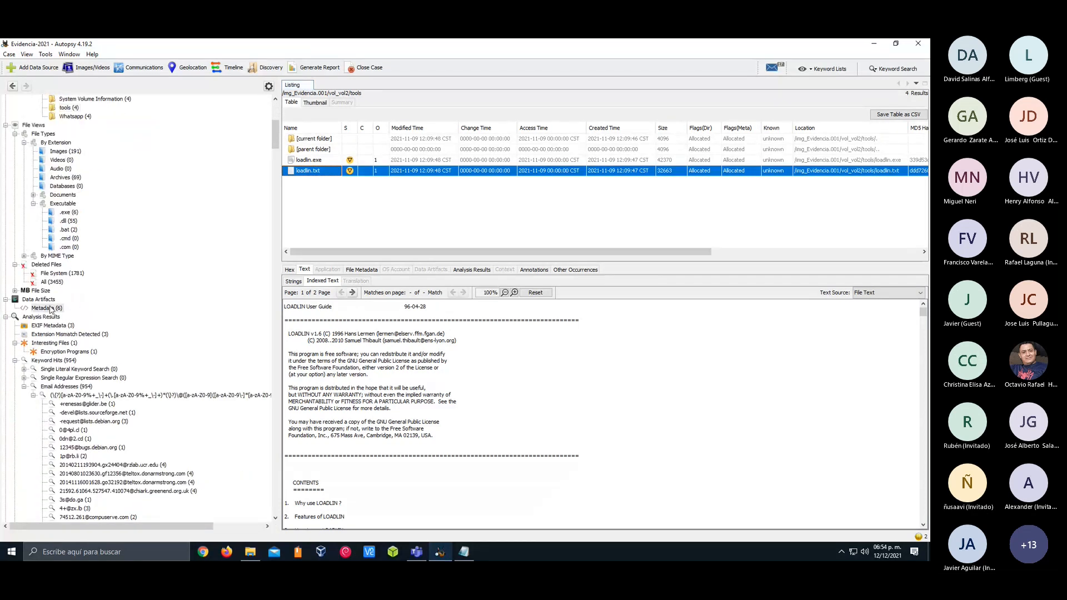
left_click(50, 309)
left_click(326, 160)
left_click(334, 150)
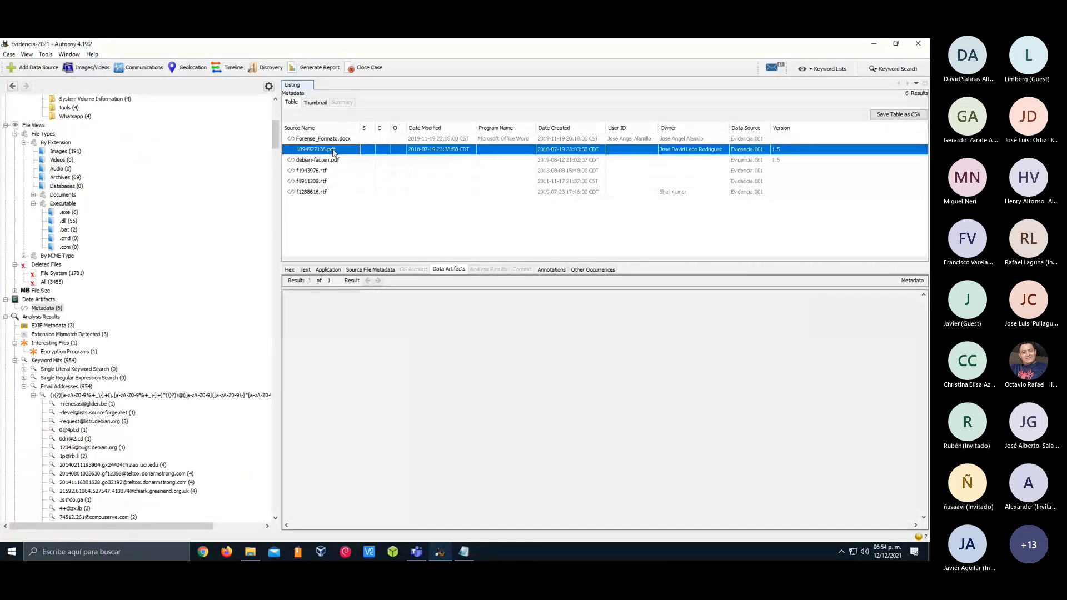
left_click(333, 140)
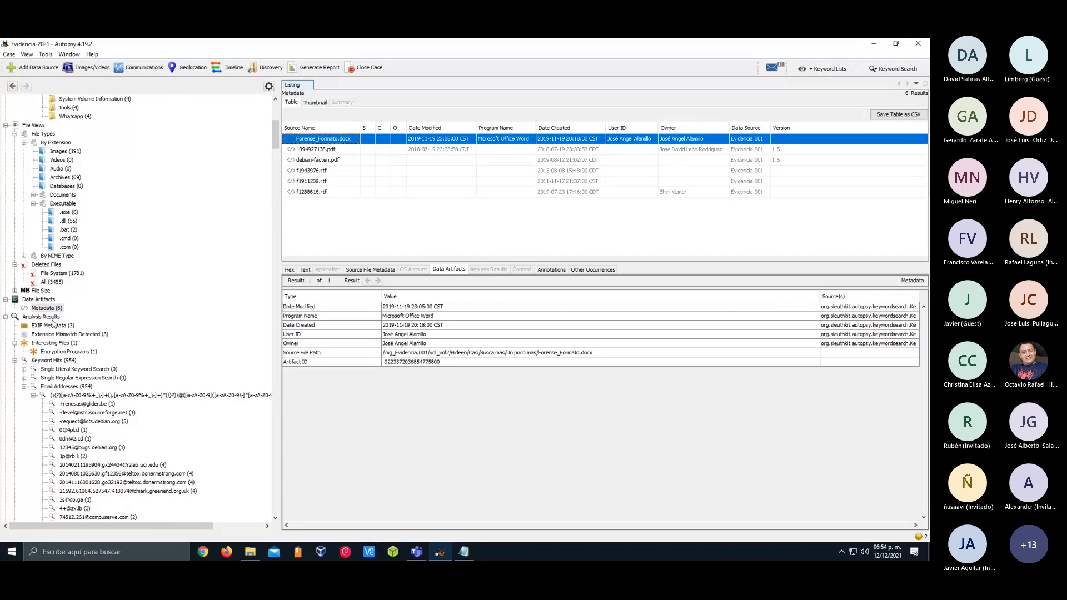
List the EXIF Metadata results and examine the preview and indexed text of camaras-termograficas-768x512.jpg
left_click(53, 325)
left_click(340, 140)
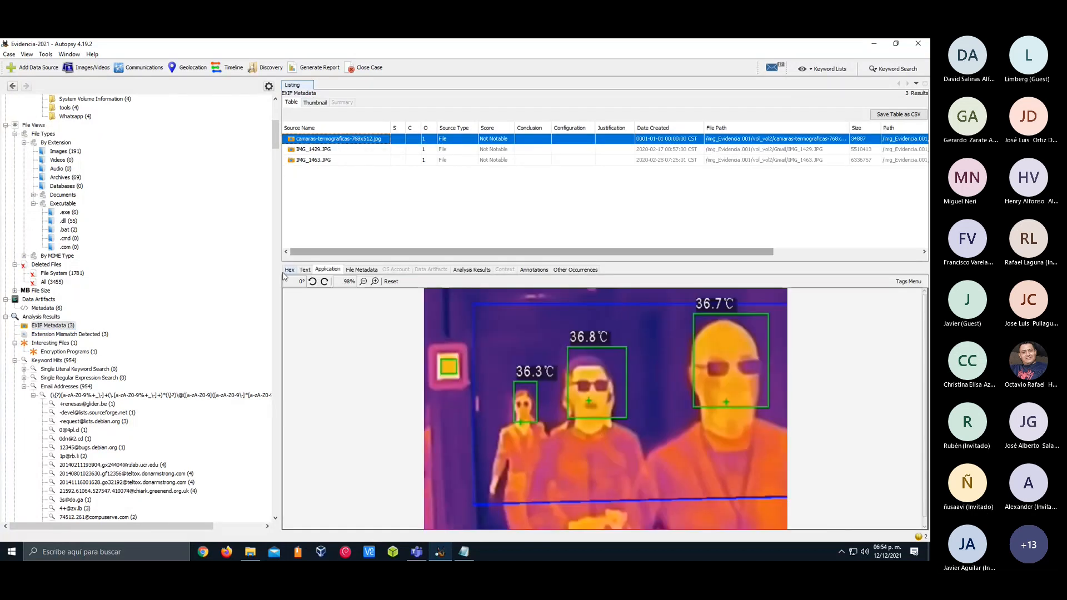
left_click(305, 269)
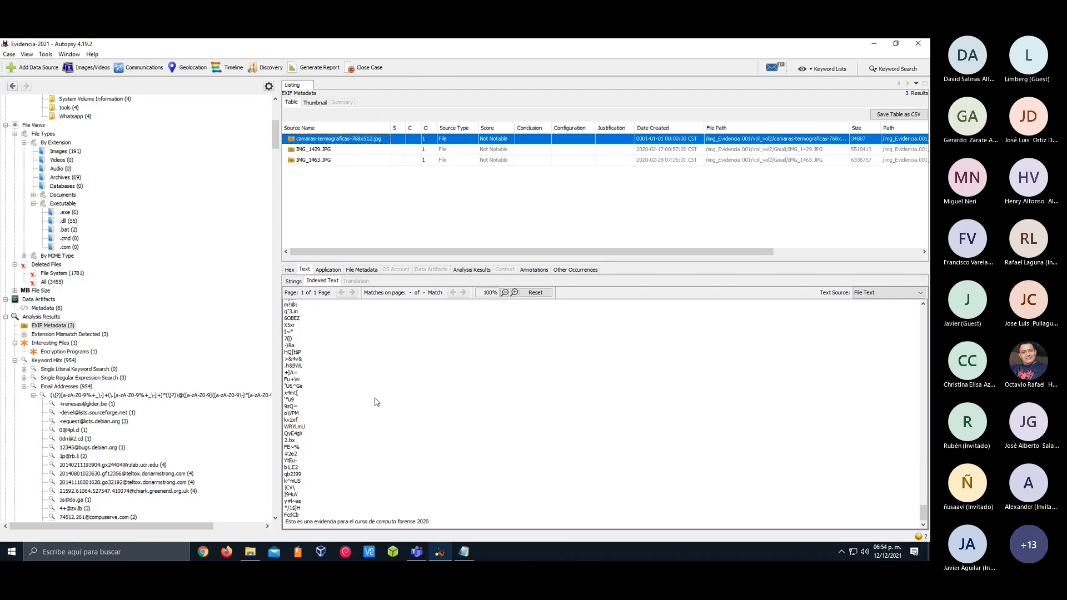
scroll(377, 402, "up", 20)
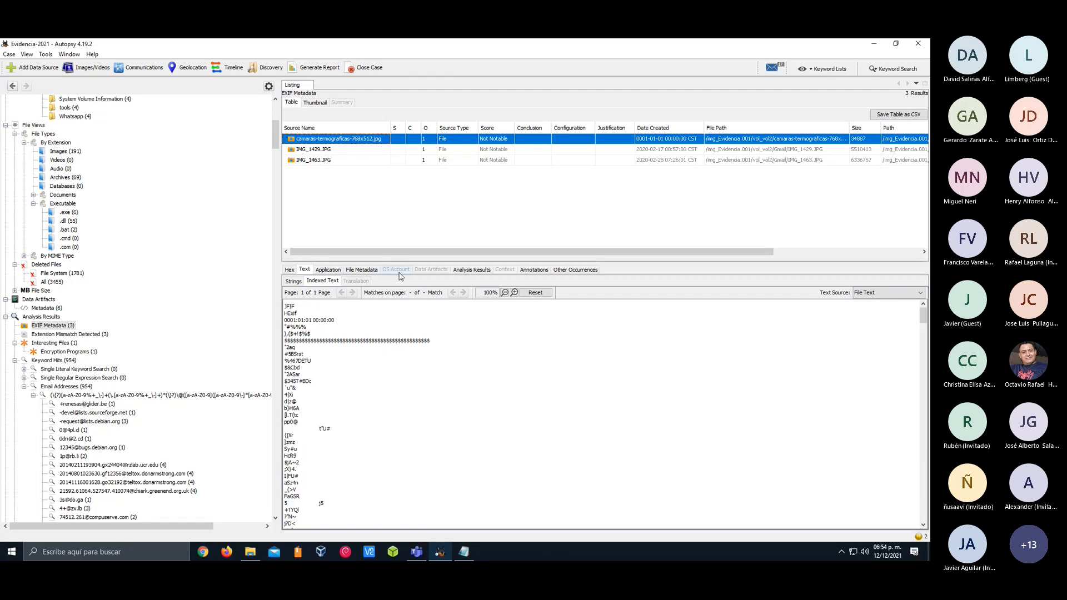
Examine the indexed text of IMG_1463.JPG and IMG_1429.JPG, including the extracted strings of IMG_1429.JPG
left_click(326, 160)
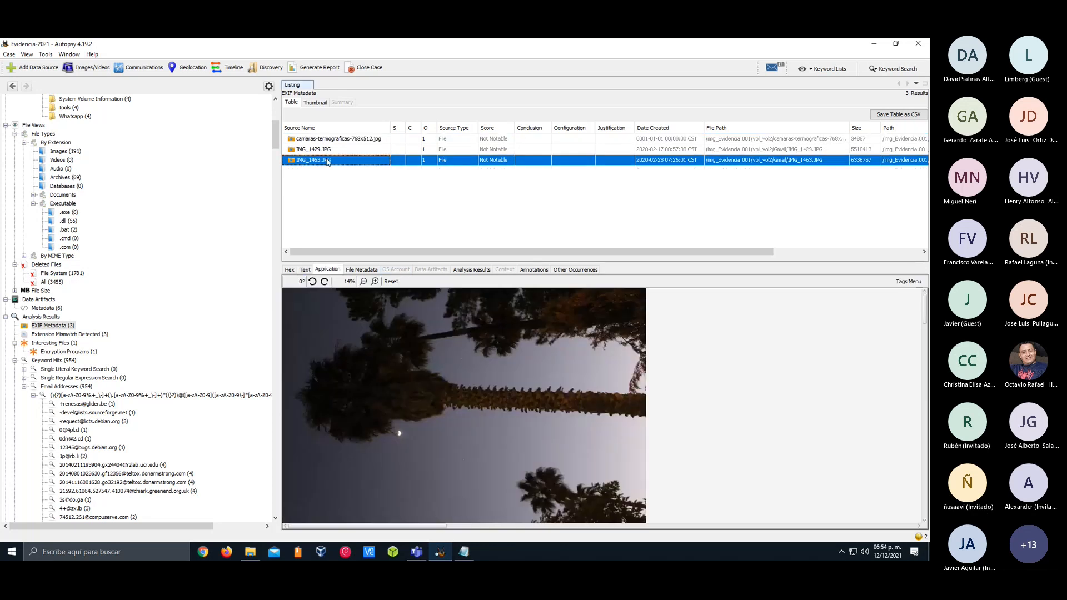
left_click(305, 269)
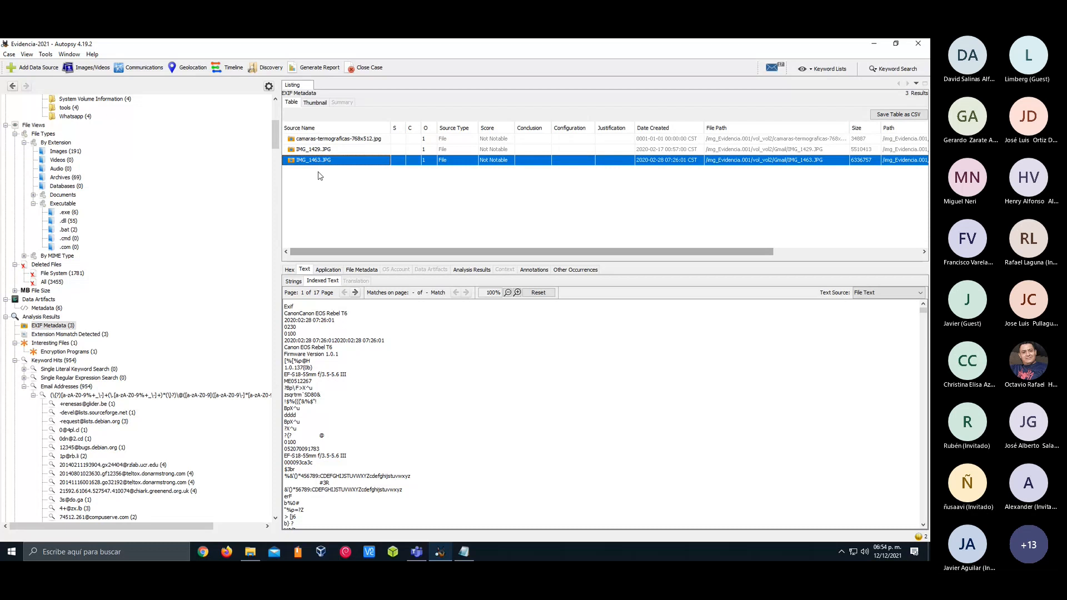
left_click(320, 149)
left_click(305, 269)
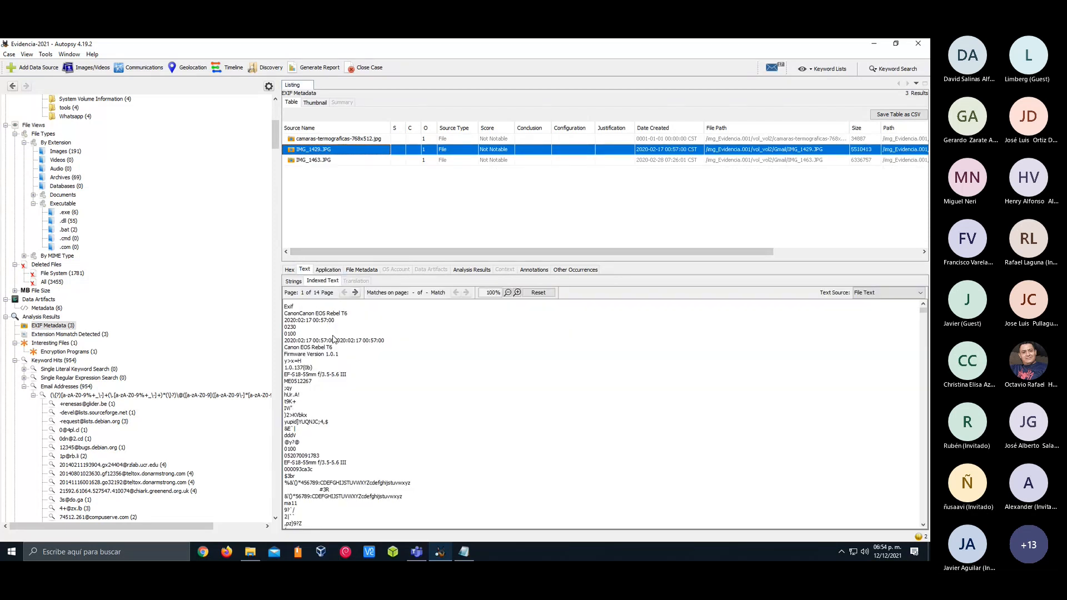
scroll(334, 339, "down", 10)
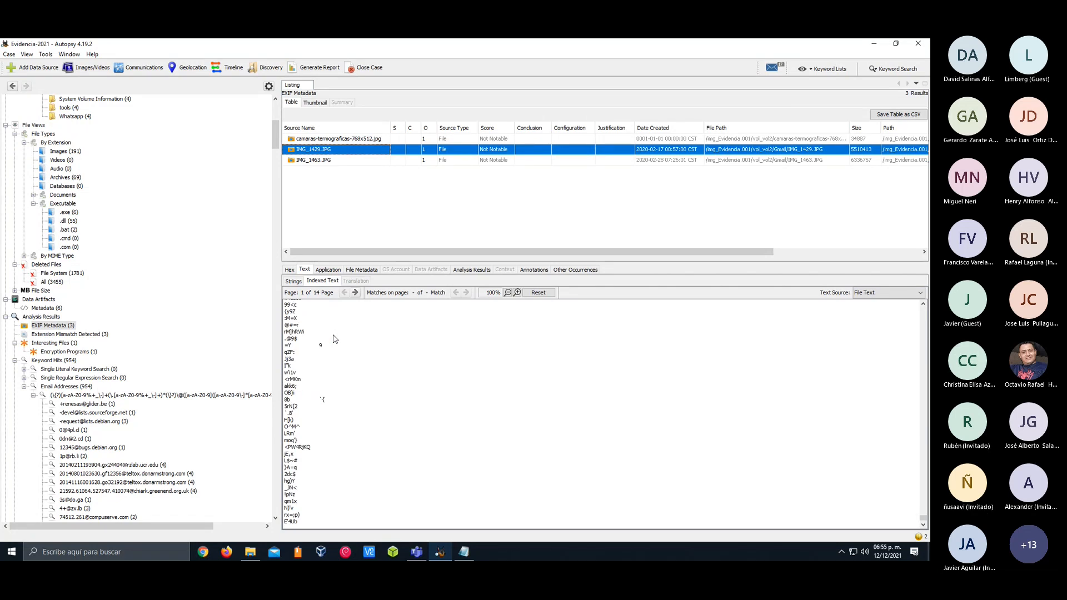
scroll(334, 339, "up", 10)
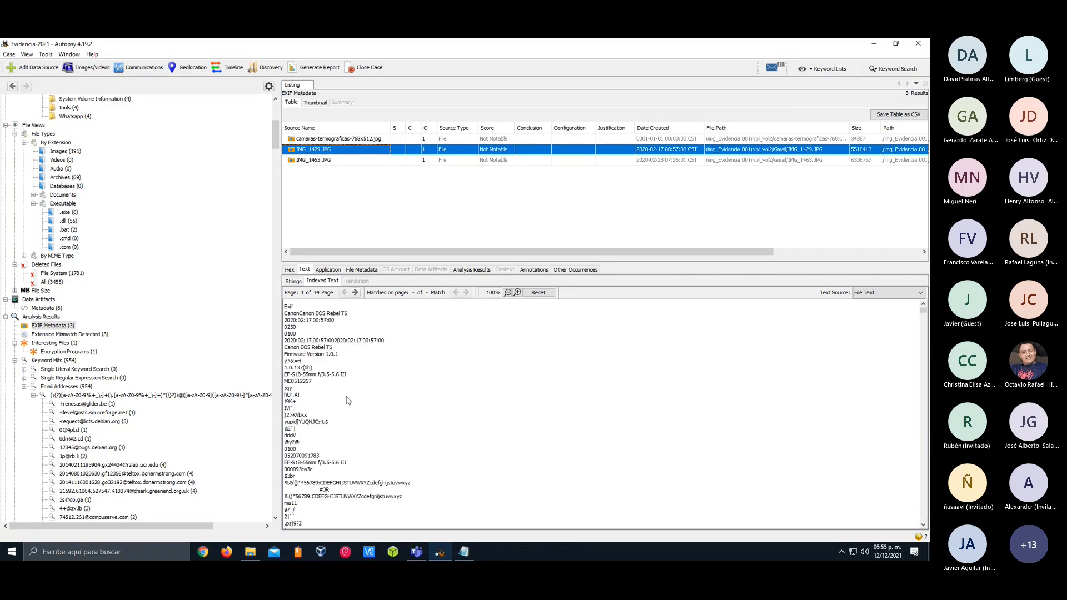
left_click(300, 281)
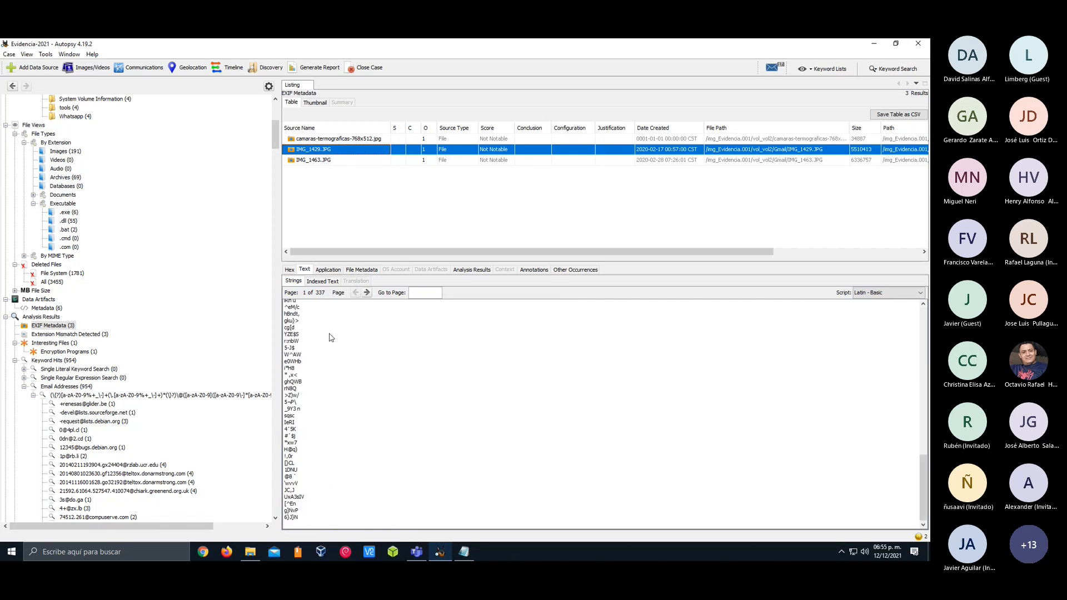
left_click(321, 160)
left_click(305, 270)
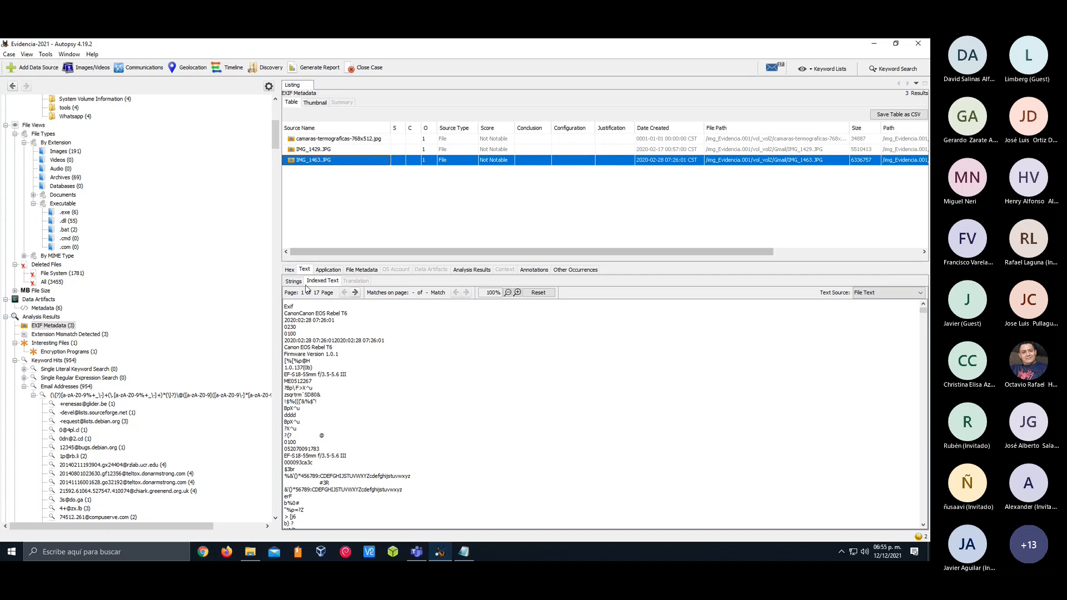
Check the extracted strings of camaras-termograficas-768x512.jpg and read its indexed text through to the last line
left_click(314, 139)
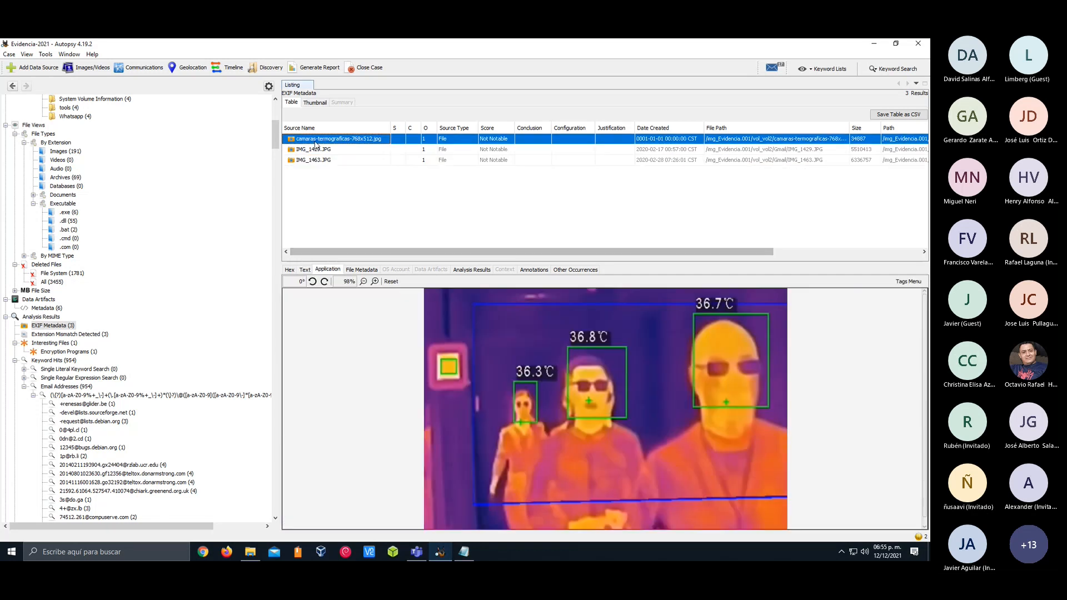
left_click(305, 270)
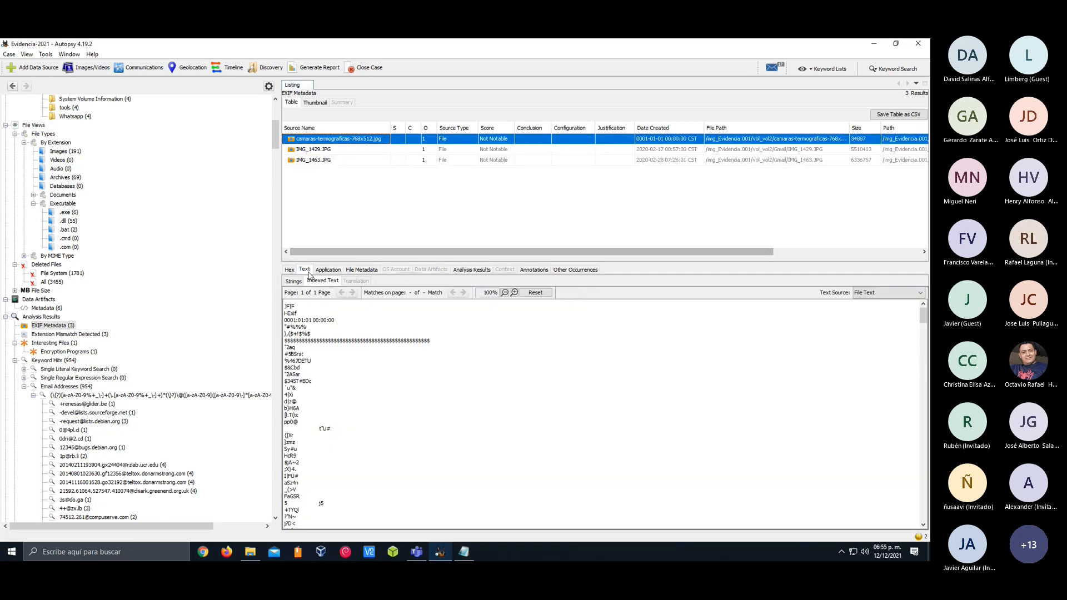
left_click(294, 282)
scroll(324, 356, "down", 10)
left_click(312, 281)
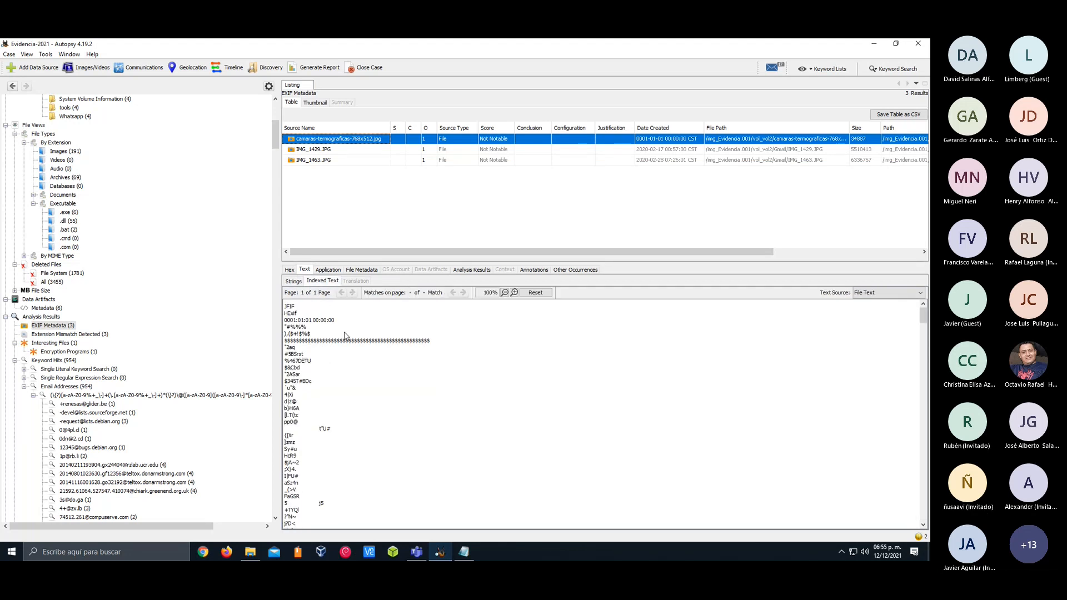
scroll(347, 336, "down", 15)
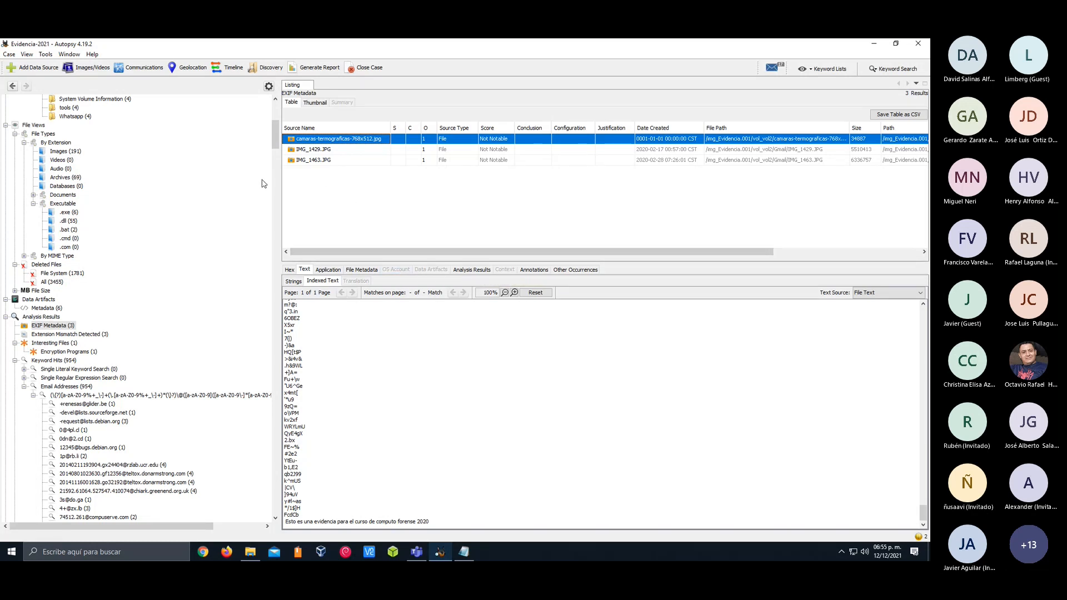
Select IMG_1463.JPG and IMG_1429.JPG in the EXIF Metadata results and preview IMG_1429.JPG
left_click(333, 150)
left_click(339, 159)
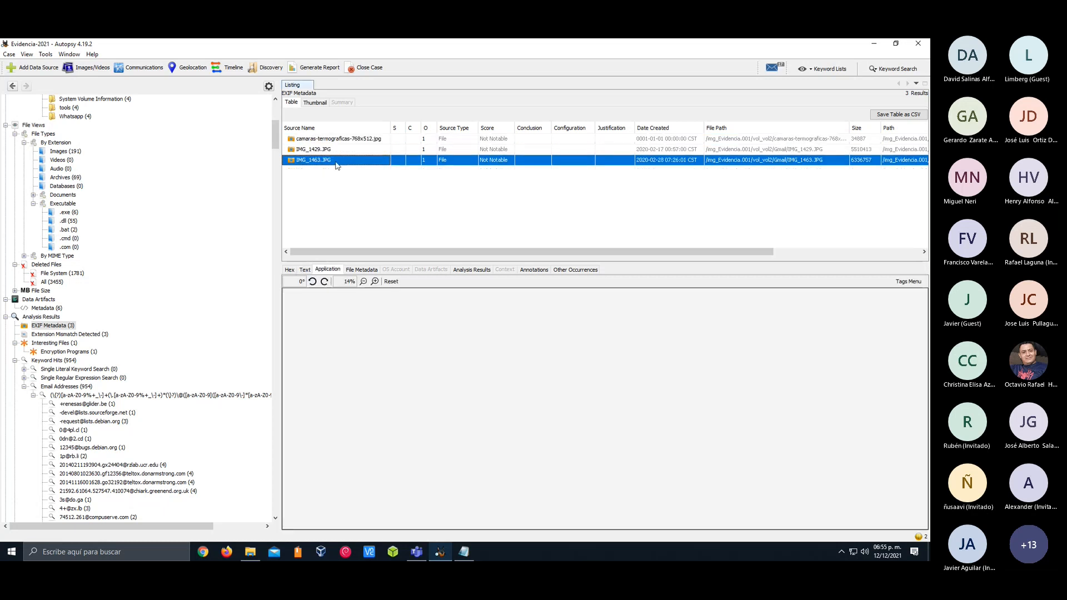
right_click(344, 149)
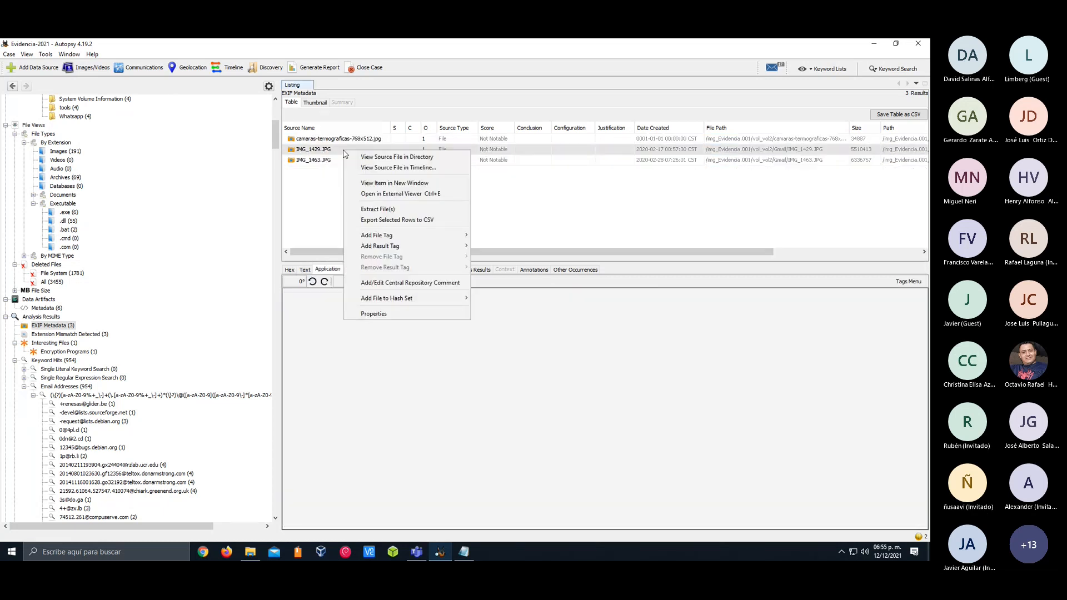
left_click(326, 151)
right_click(327, 150)
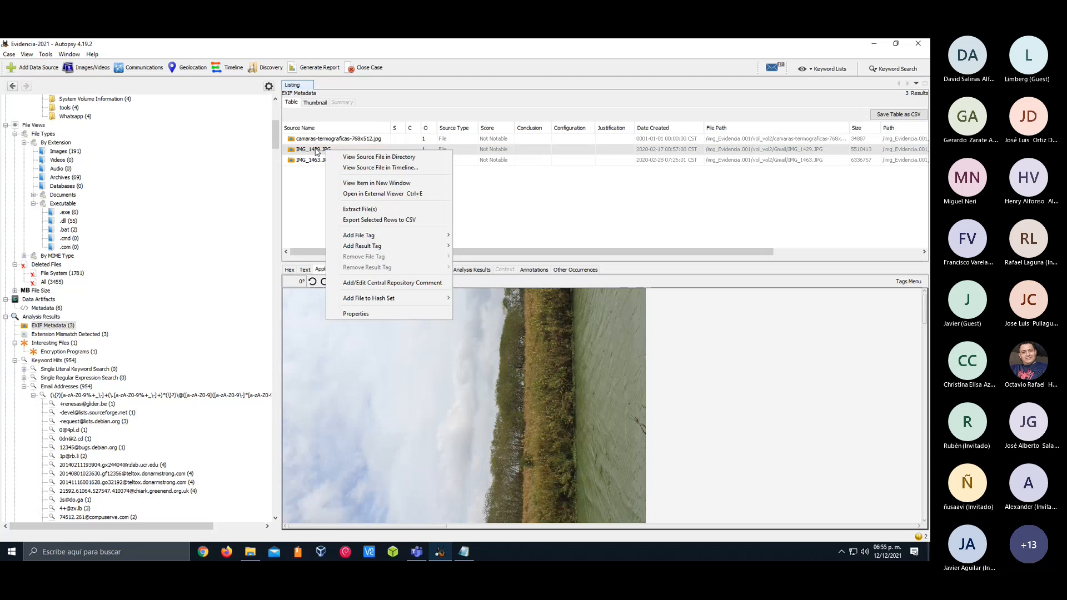
left_click(316, 152)
Open the Image/Video Gallery and maximize its window
scroll(76, 133, "up", 10)
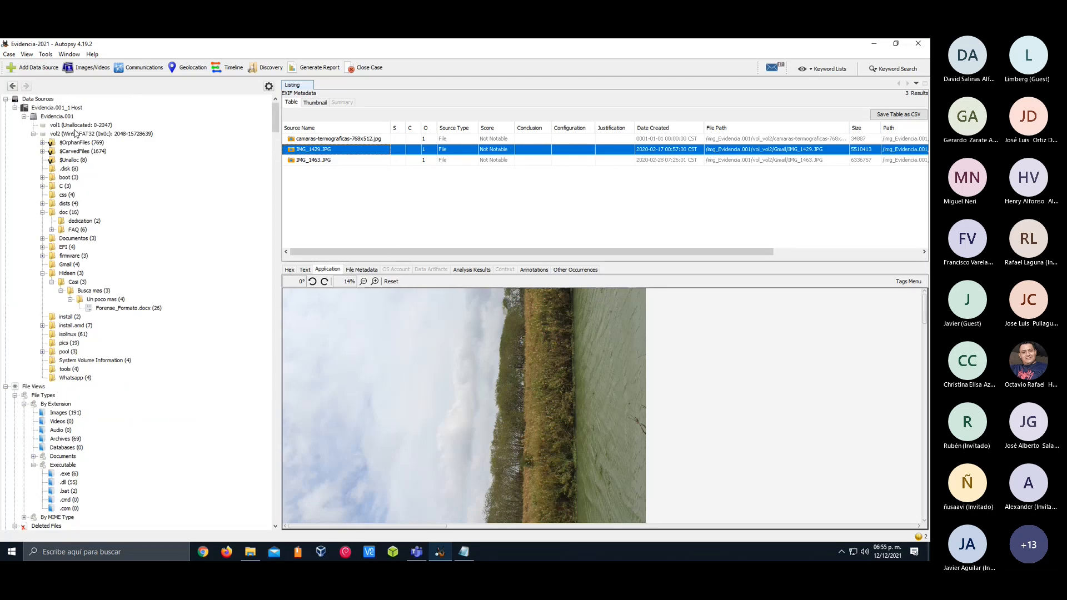
left_click(89, 74)
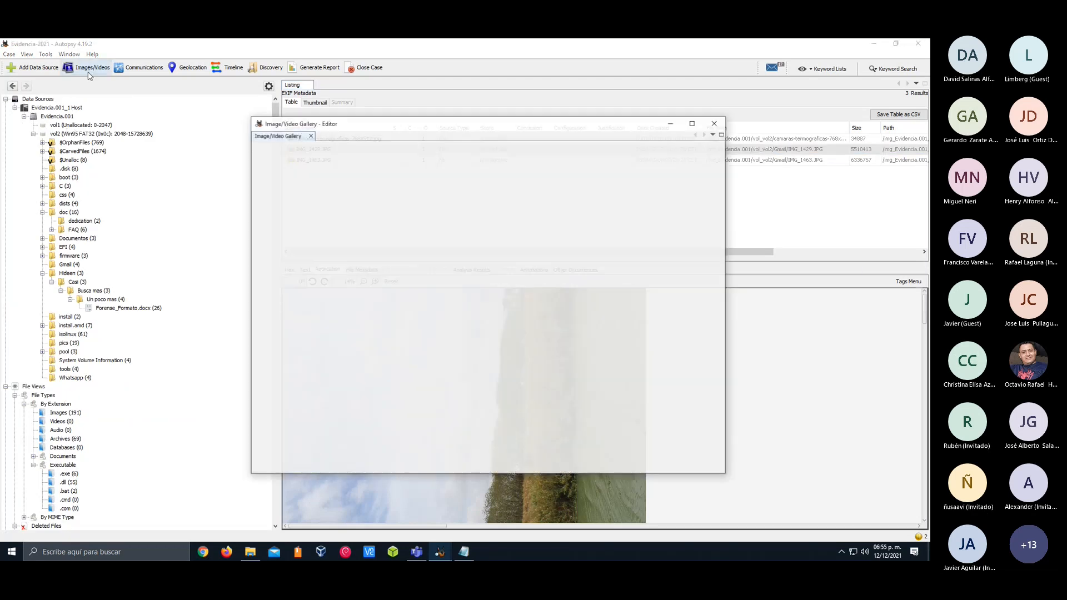
left_click_drag(384, 126, 271, 88)
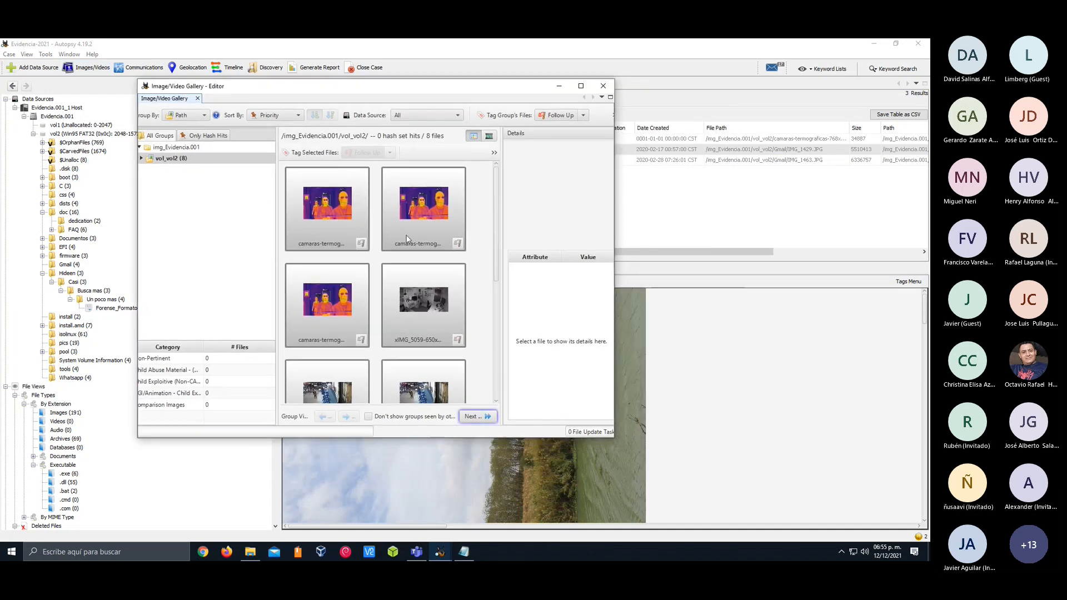
left_click(581, 86)
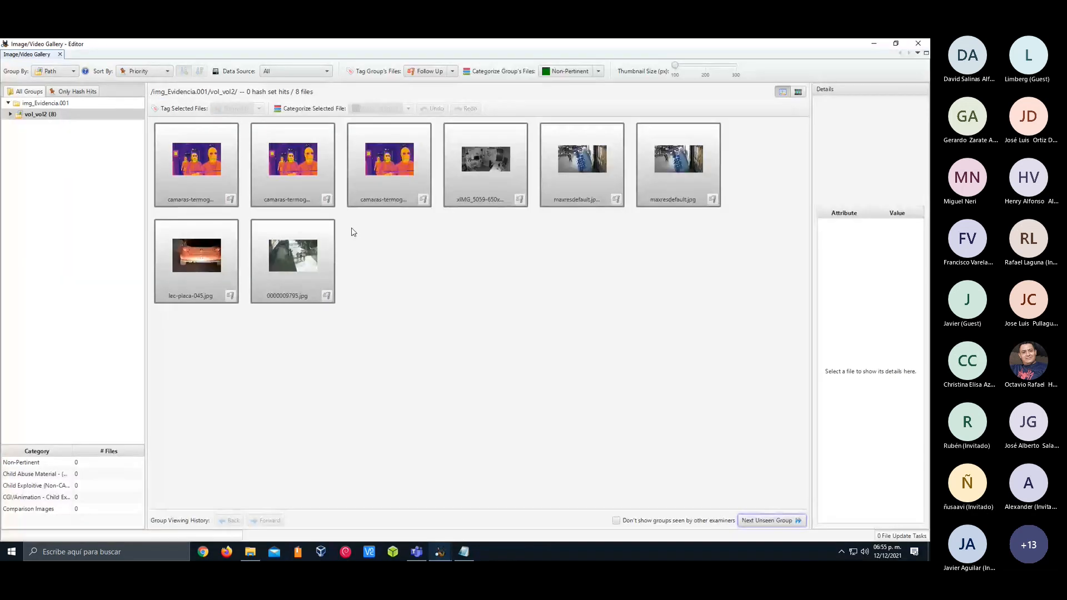
Inspect the details of the vol_vol2 images, including the camaras-termograficas copies, both maxresdefault files and 0000009795.jpg
left_click(196, 169)
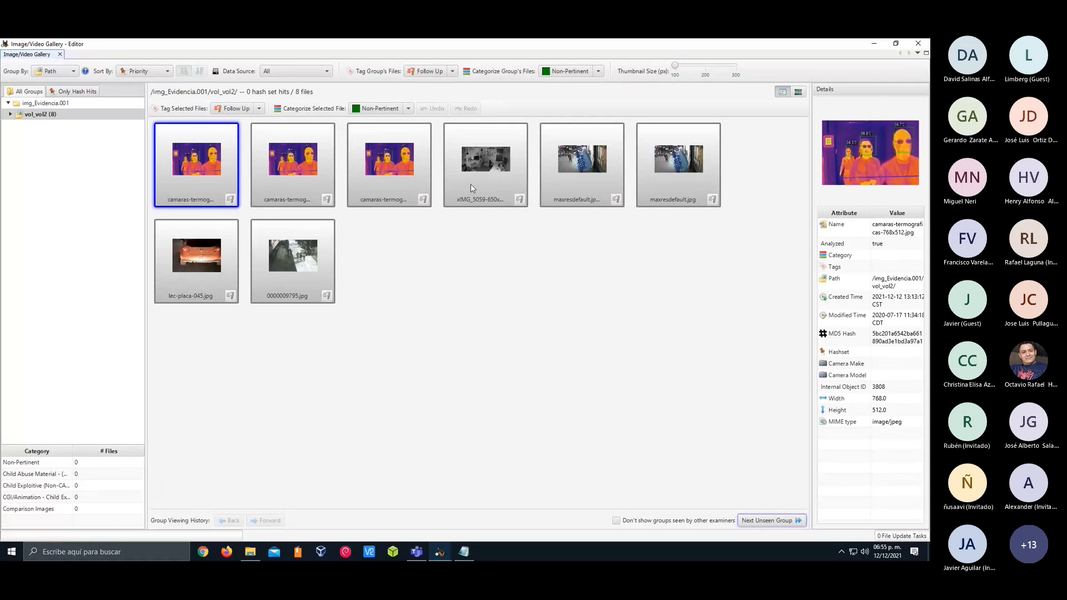
left_click(304, 165)
left_click(387, 161)
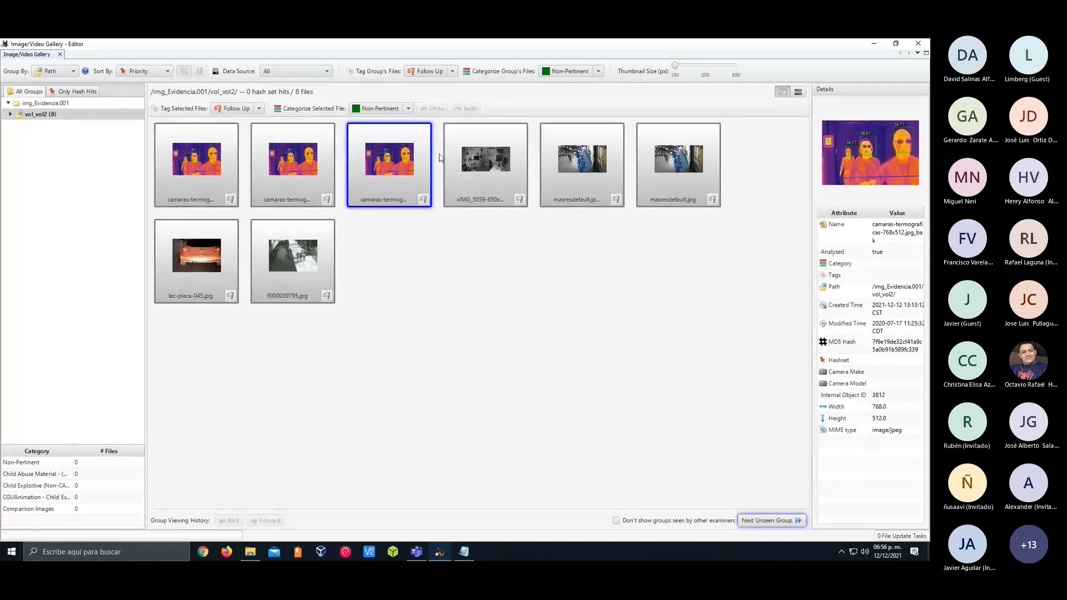
left_click(582, 164)
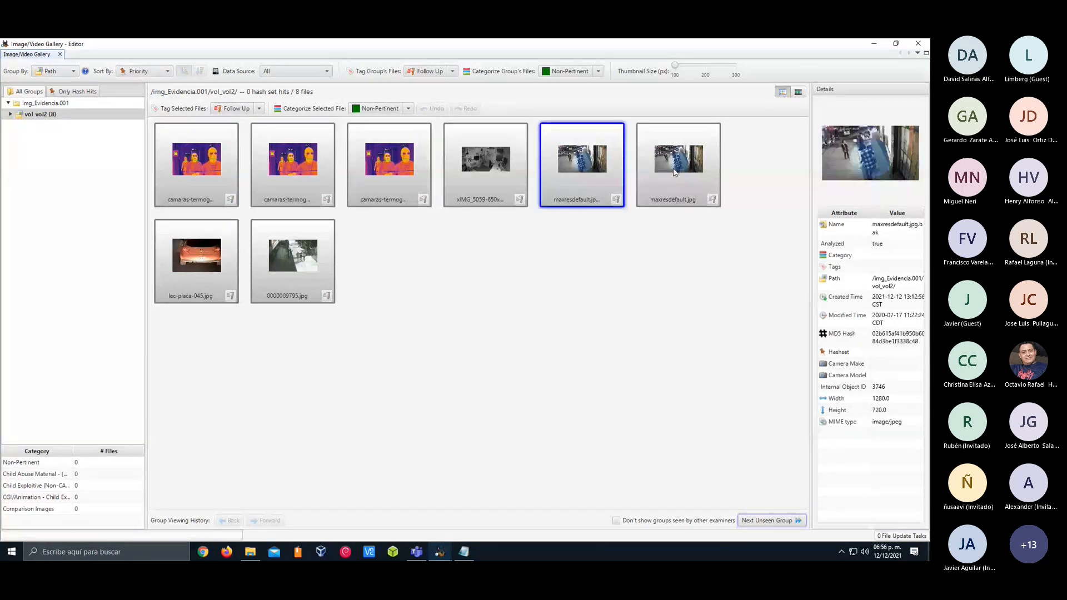
left_click(674, 171)
left_click(321, 266)
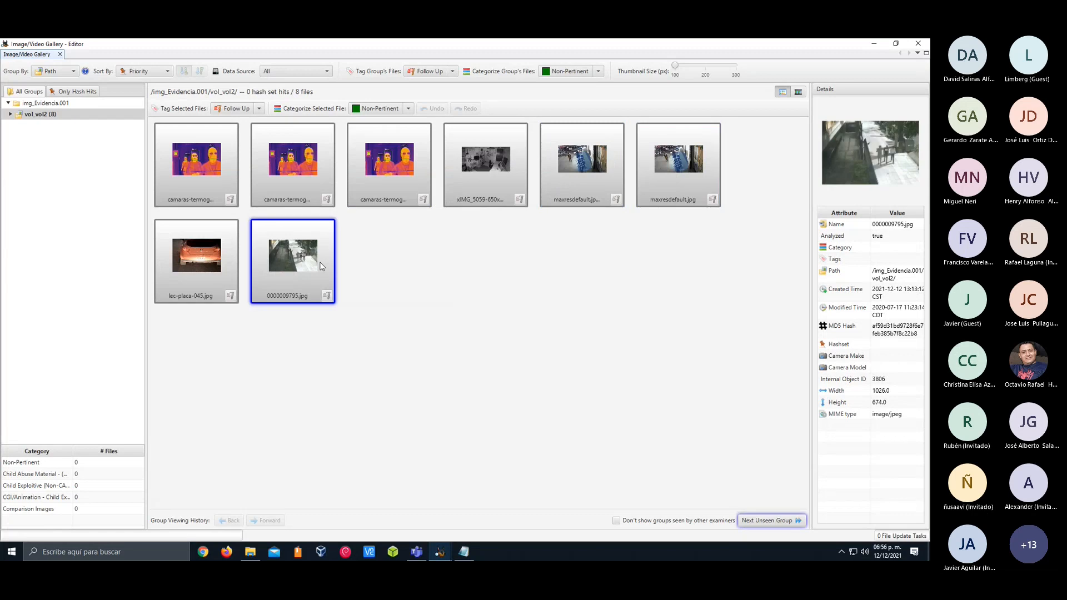
Expand vol_vol2 and browse the images in its isolinux, Whatsapp, Gmail, $OrphanFiles and pics groups
double_click(17, 114)
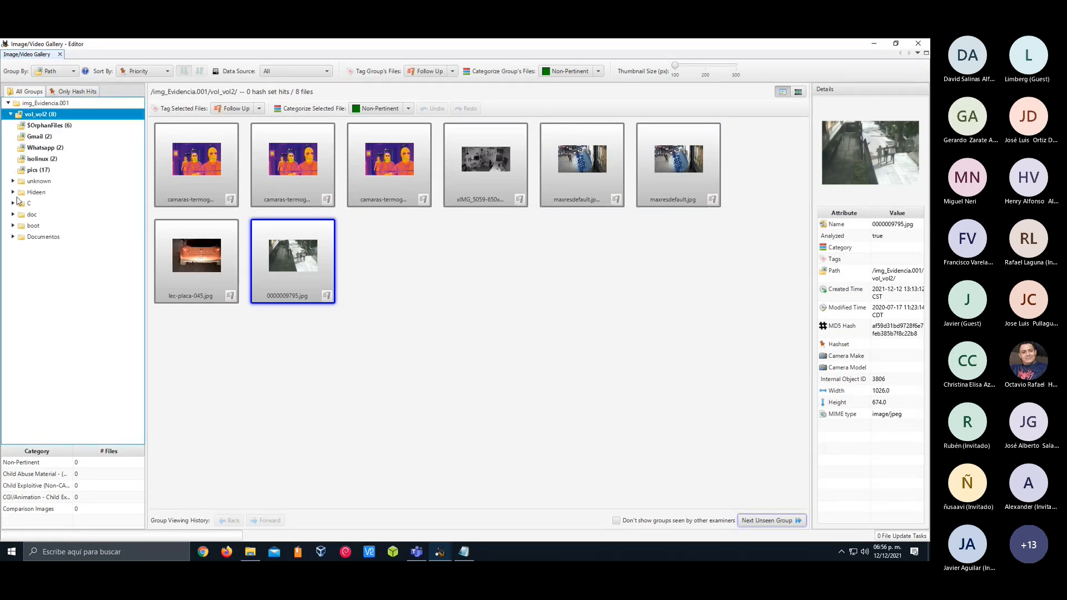
left_click(60, 161)
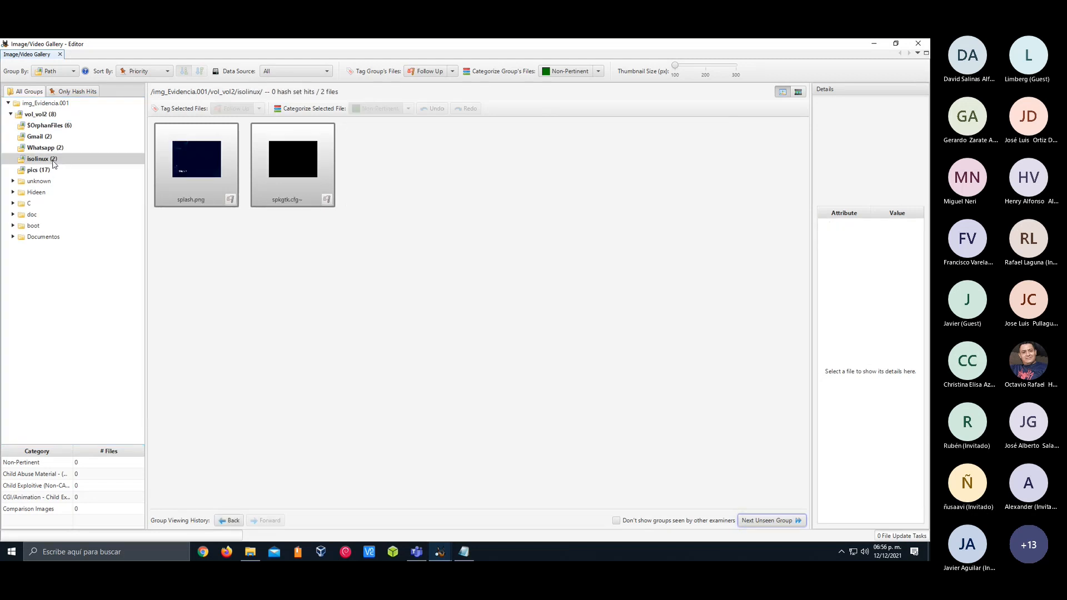
left_click(61, 148)
left_click(63, 139)
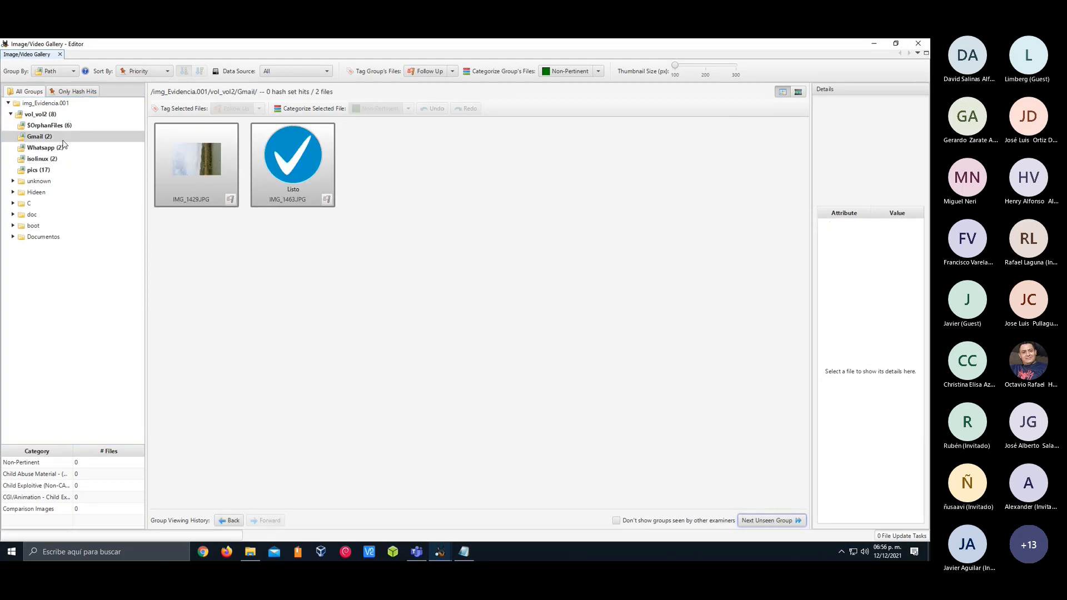
left_click(65, 125)
left_click(66, 136)
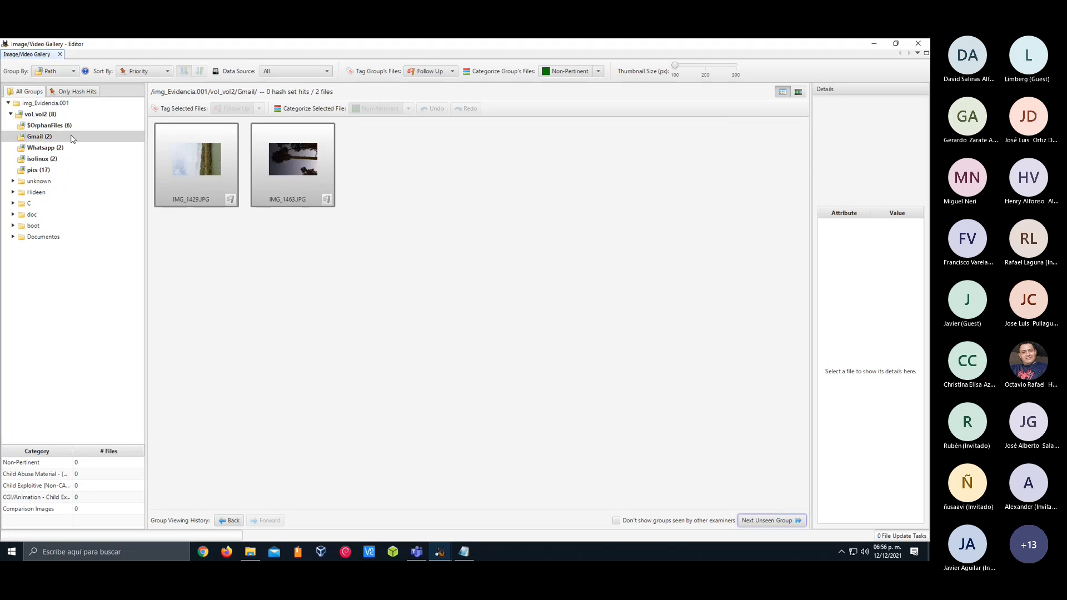
left_click(66, 148)
left_click(38, 169)
Expand the Hideen folder through Casi, Busca mas and Un poco mas, and browse the images inside Forense_Formato.docx
left_click(12, 192)
left_click(15, 203)
left_click(18, 215)
left_click(20, 226)
left_click(47, 238)
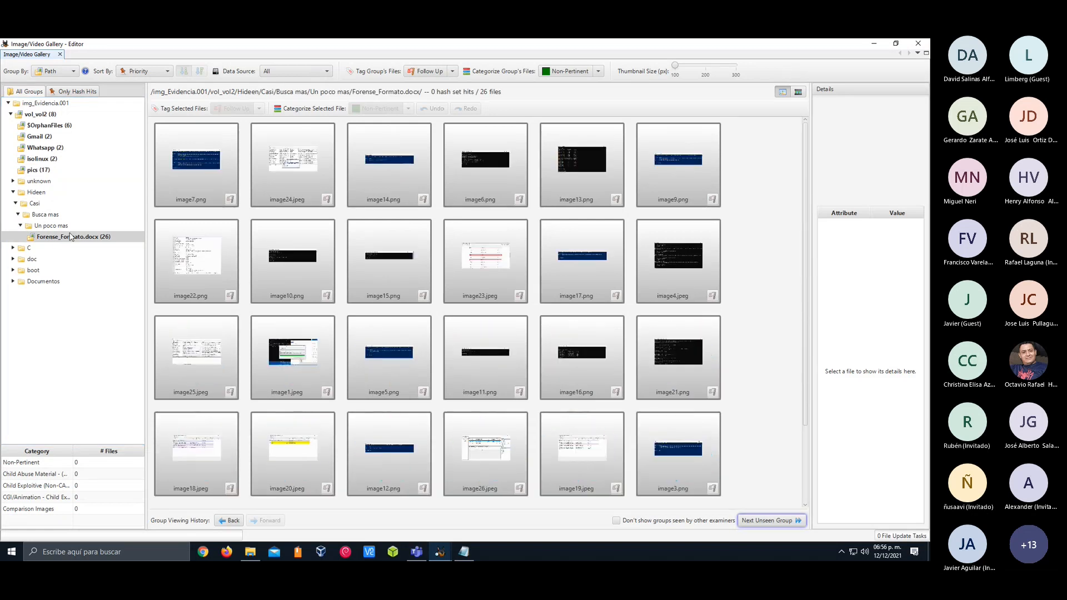
scroll(314, 252, "down", 4)
scroll(314, 252, "up", 4)
Tag image7.png in the Forense_Formato.docx group with the Follow Up quick tag
left_click(212, 154)
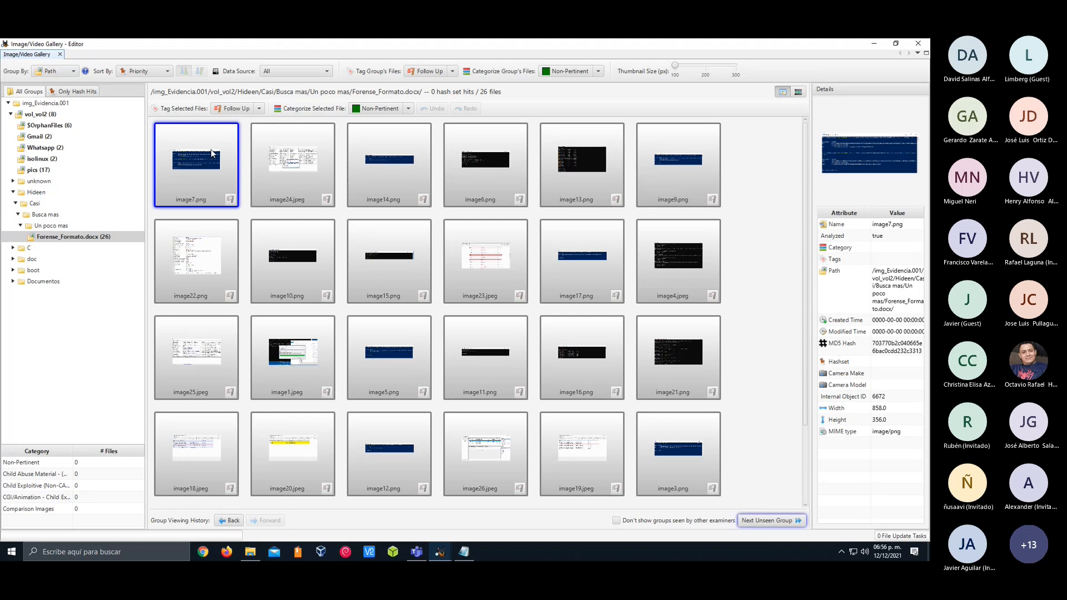
right_click(212, 154)
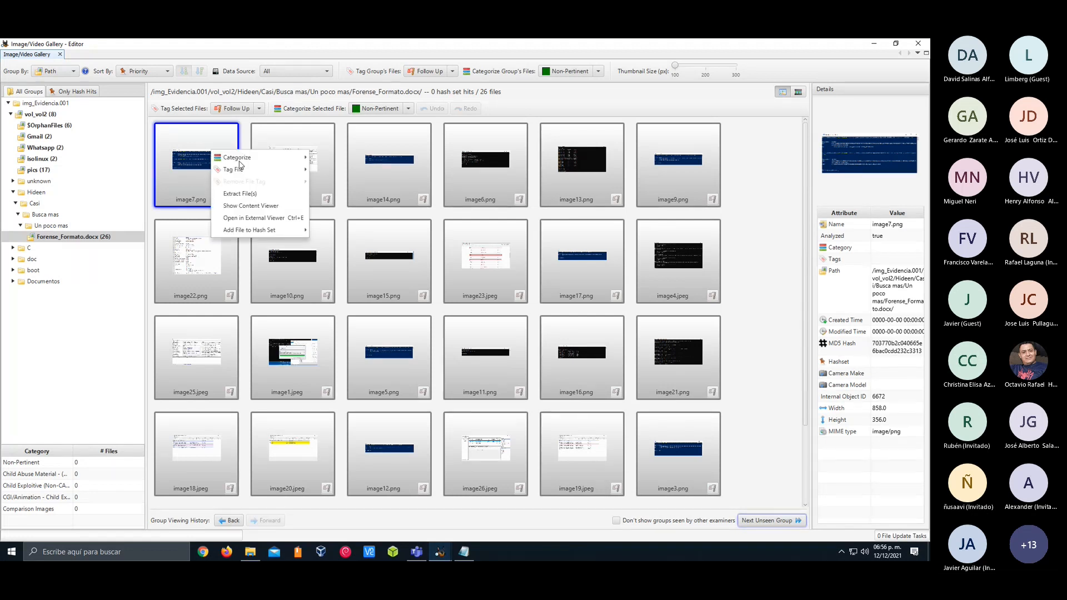
mouse_move(273, 175)
mouse_move(334, 172)
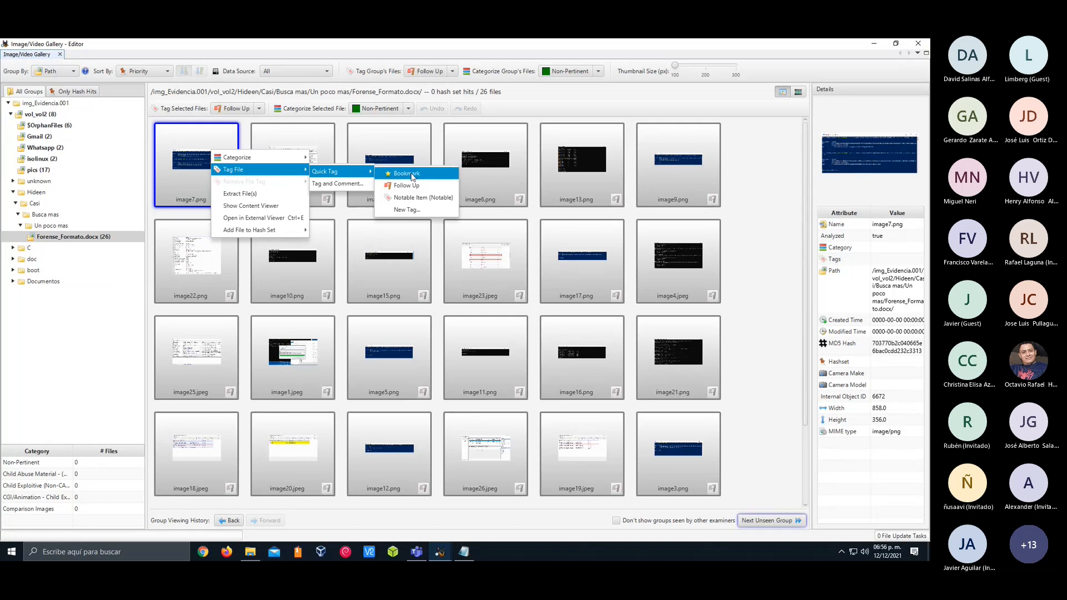
left_click(407, 186)
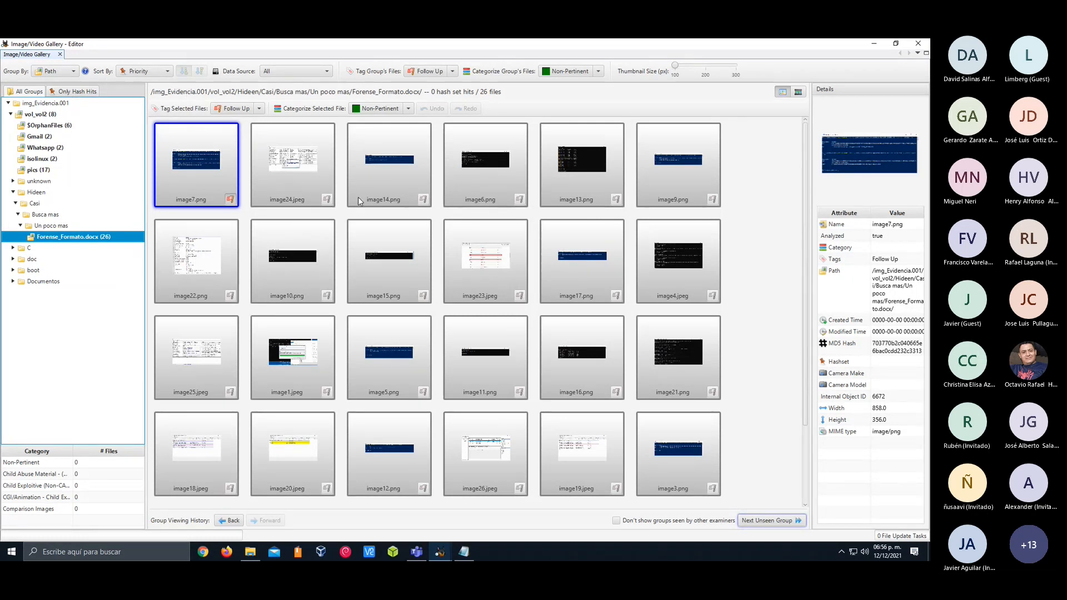
Flag image24.jpeg for follow-up and view the details of image1.jpeg
left_click(326, 200)
left_click(314, 347)
right_click(314, 346)
left_click(291, 349)
Inspect splash.png in the isolinux group and advance to the next unseen group
left_click(33, 247)
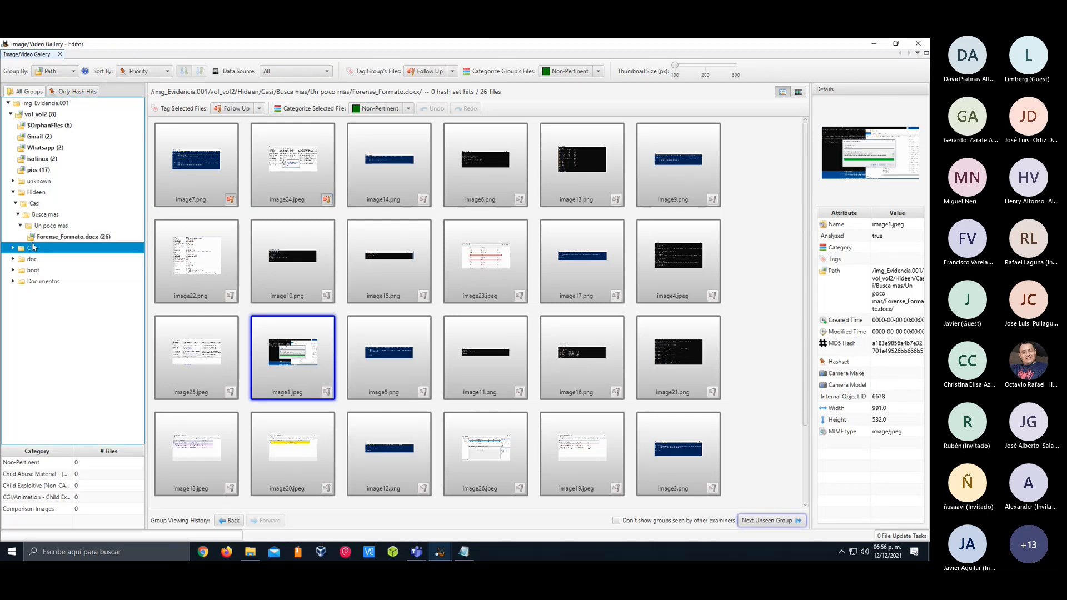
left_click(55, 159)
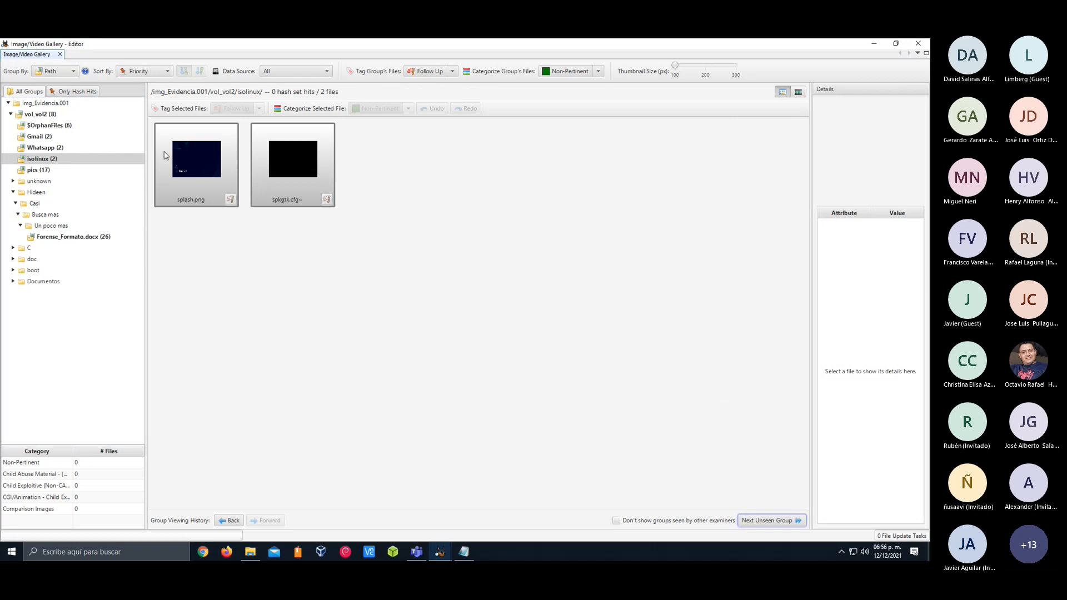
left_click(190, 159)
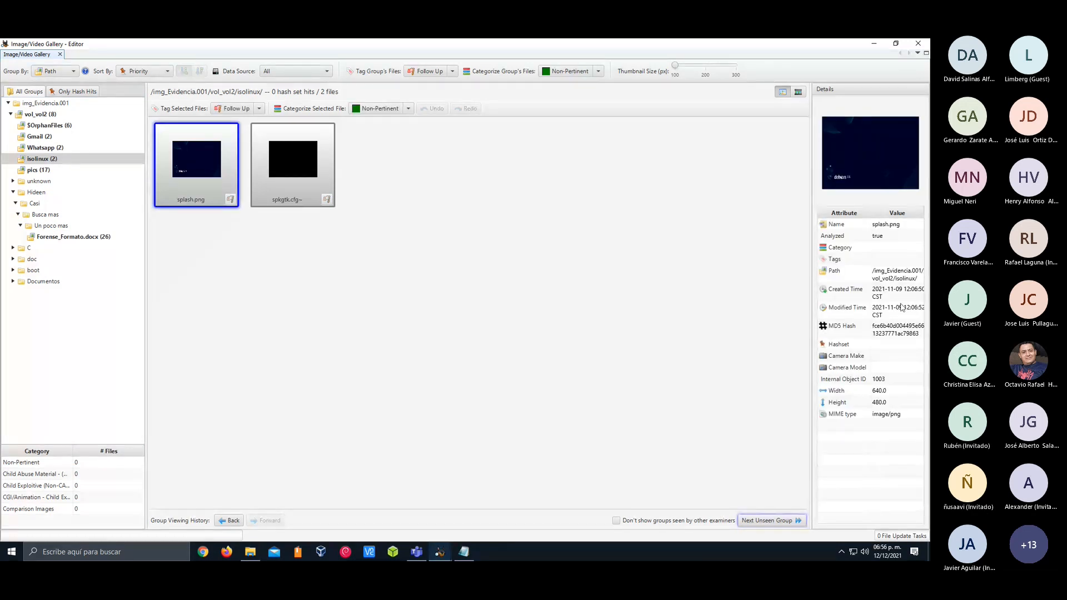
left_click(768, 520)
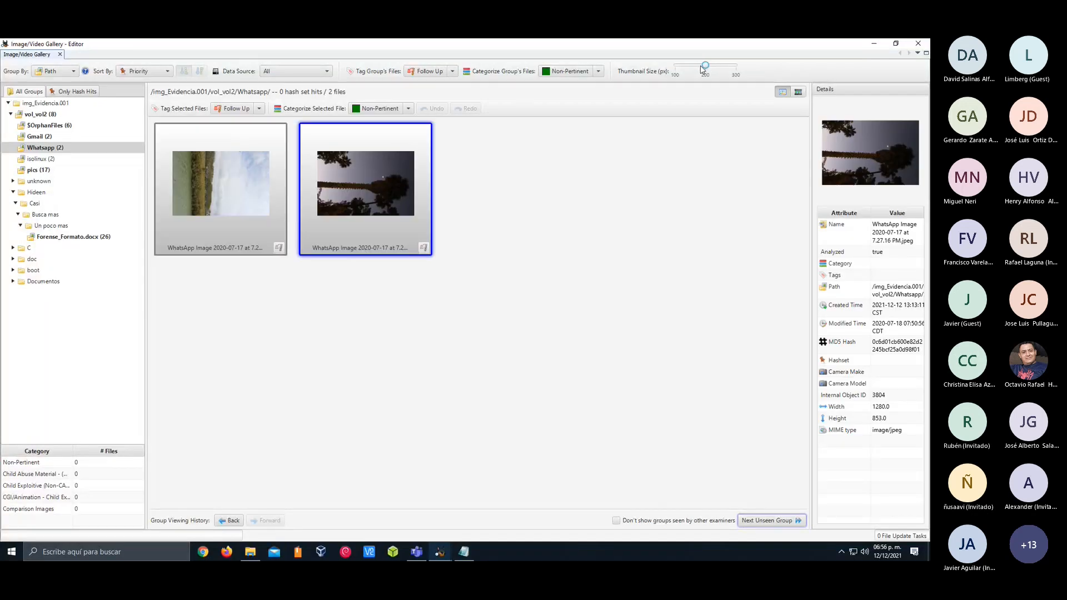
Enlarge the Whatsapp group's thumbnails to about 200 px and check the tag choices for the group's files
left_click_drag(704, 66, 686, 67)
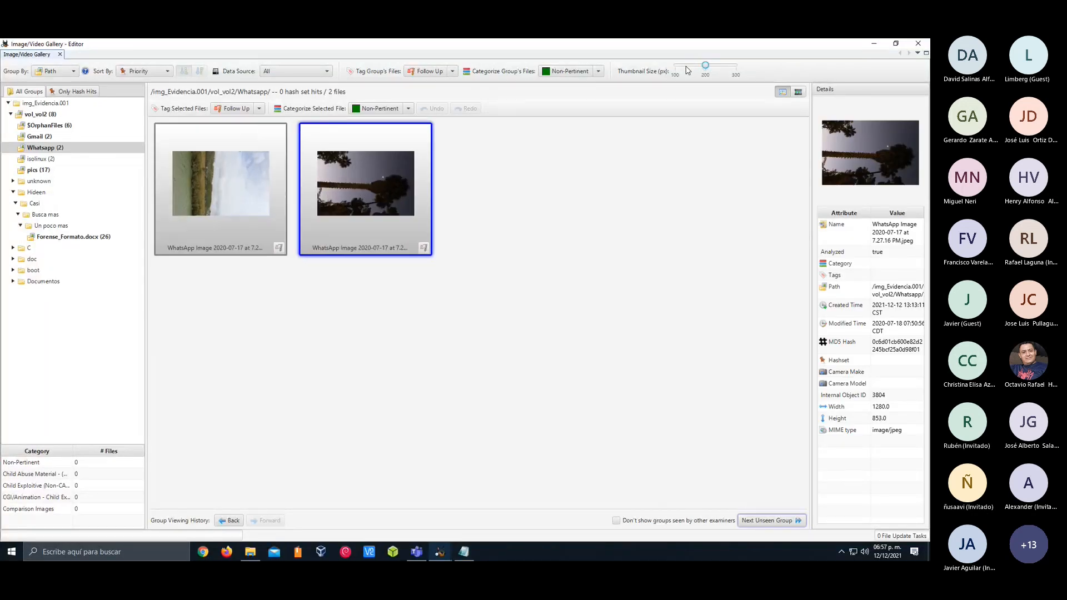
left_click(453, 71)
left_click(484, 145)
left_click(474, 138)
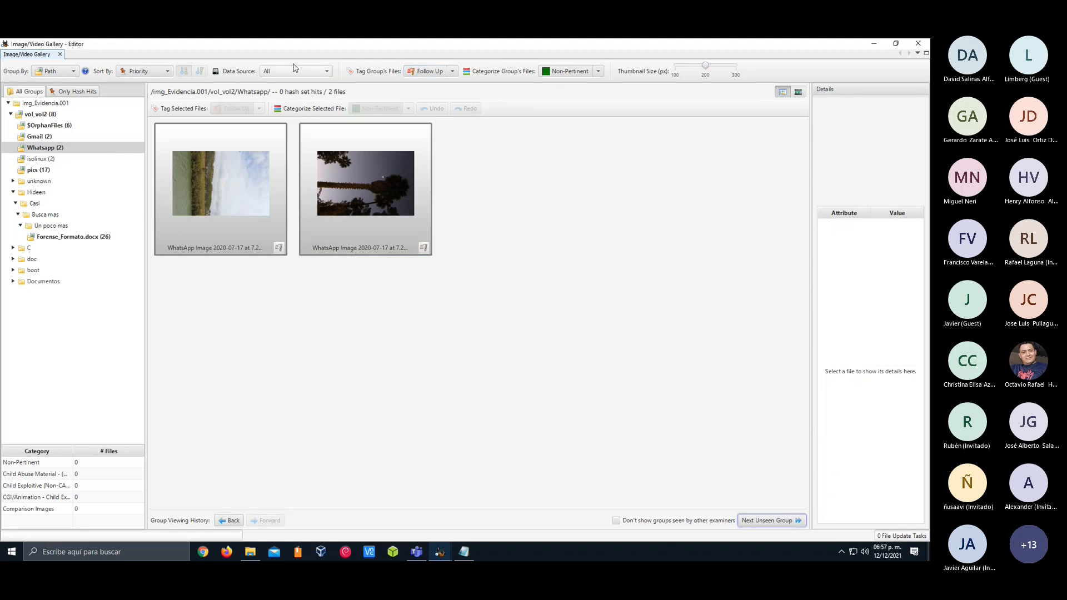
Limit the gallery to the Evidencia.001 data source and inspect the three camaras-termograficas images
left_click(274, 74)
left_click(287, 96)
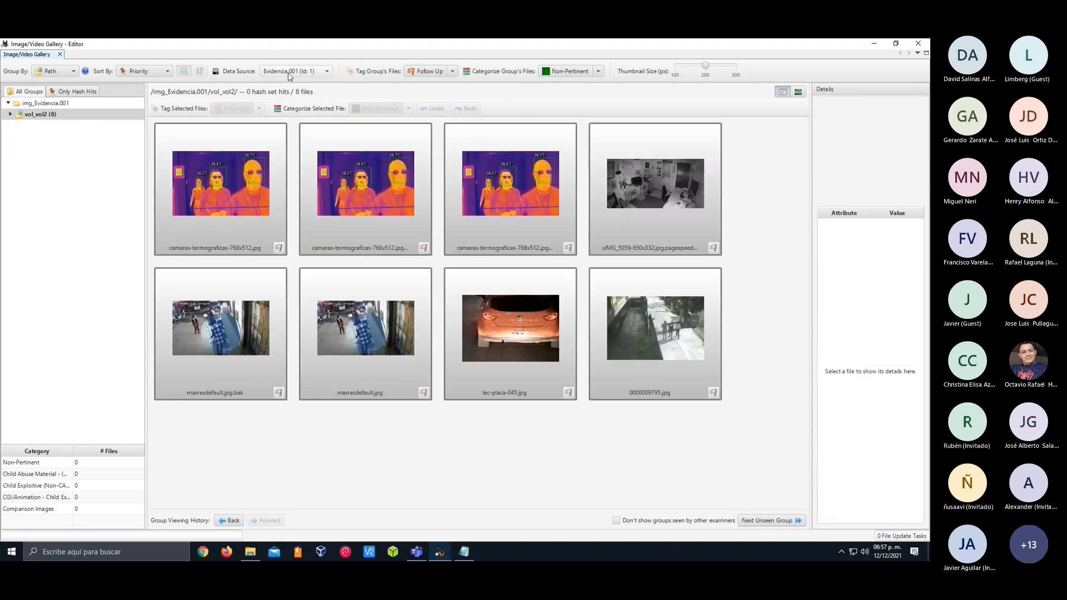
left_click(254, 168)
left_click(366, 178)
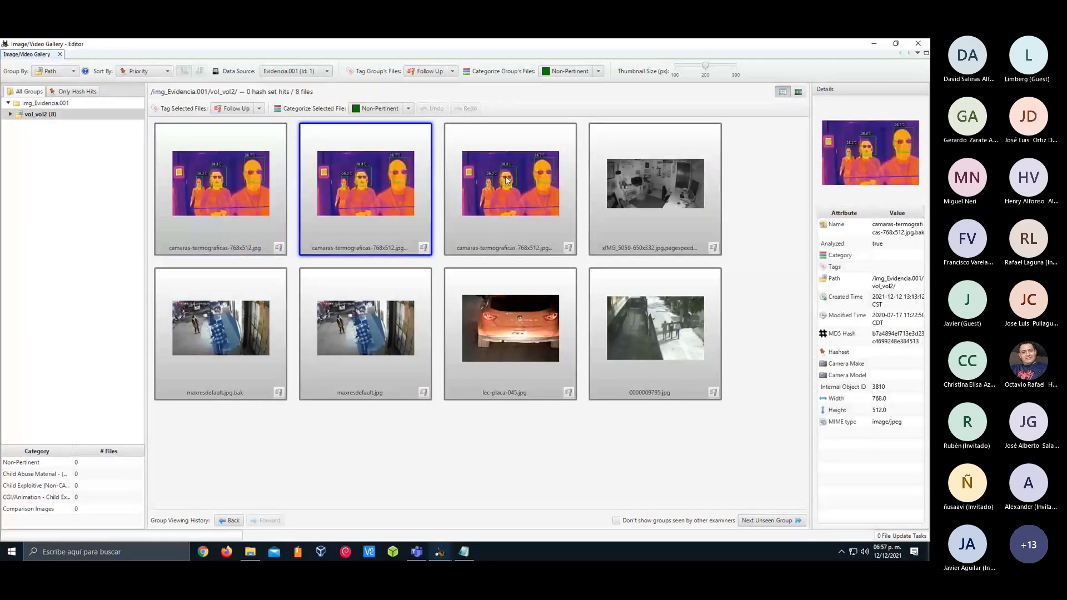
left_click(531, 177)
right_click(423, 173)
Inspect the details of maxresdefault.jpg and lec-placa-045.jpg, and close the Image/Video Gallery
left_click(365, 310)
left_click(408, 316)
double_click(506, 310)
right_click(506, 310)
left_click(485, 282)
double_click(485, 282)
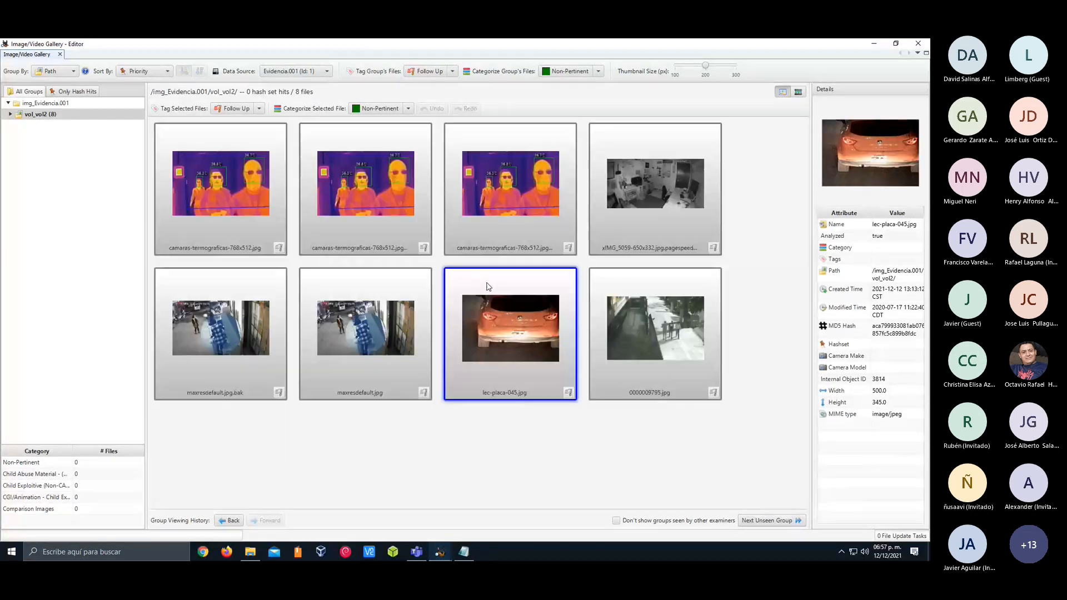
left_click(921, 46)
Open Communications Visualization, include all account types, check its Visualize and Browse views, and close it
left_click(139, 69)
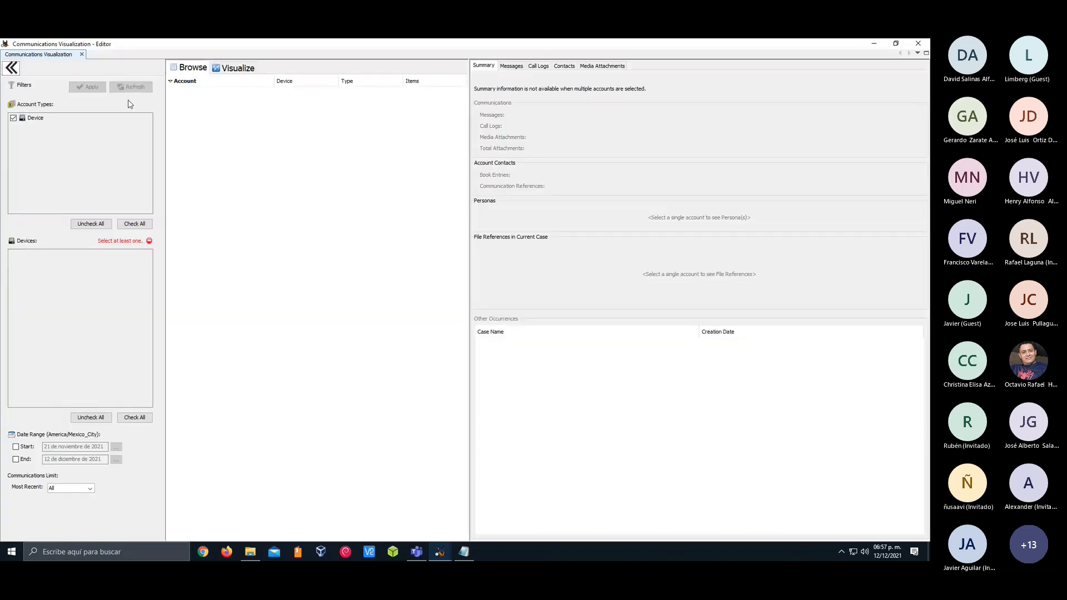
left_click(135, 224)
left_click(227, 69)
left_click(200, 69)
left_click(916, 43)
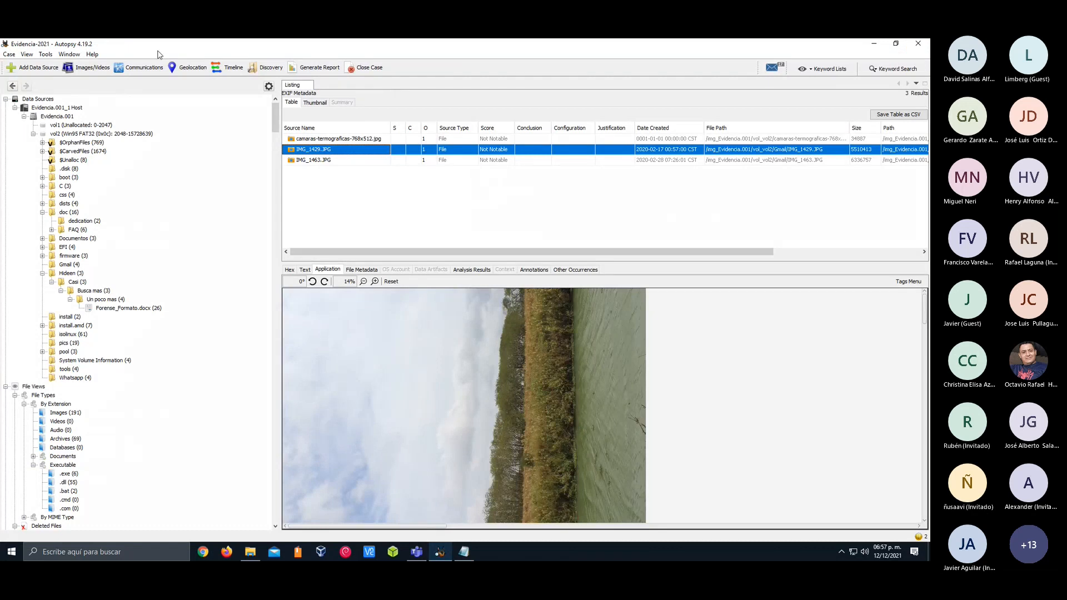
Open the Geolocation viewer, dismiss its message, and examine the map around North and Central America
left_click(187, 68)
left_click(465, 316)
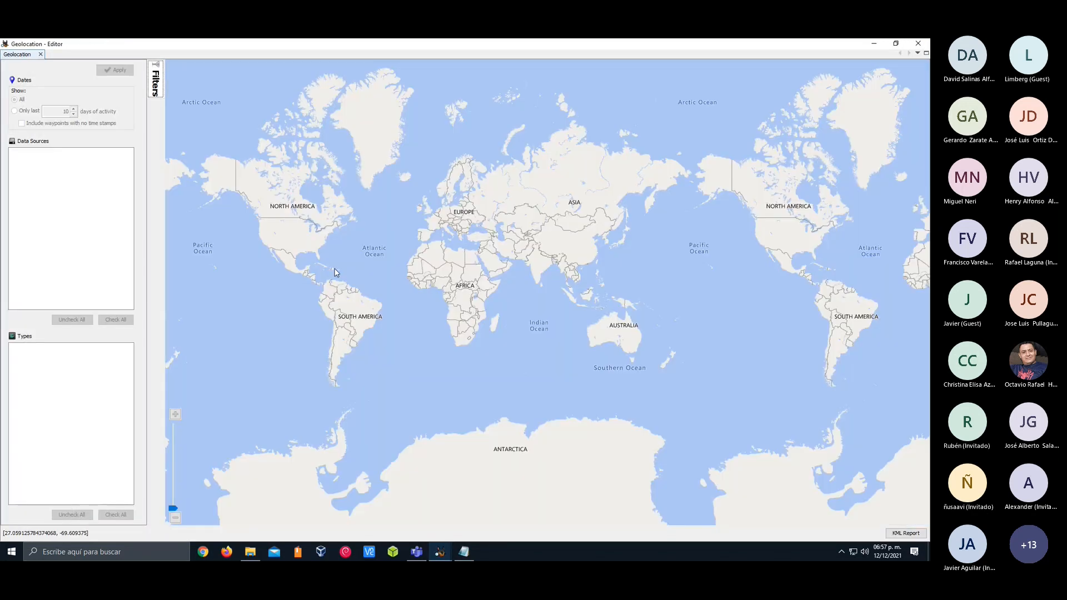
left_click_drag(316, 236, 389, 237)
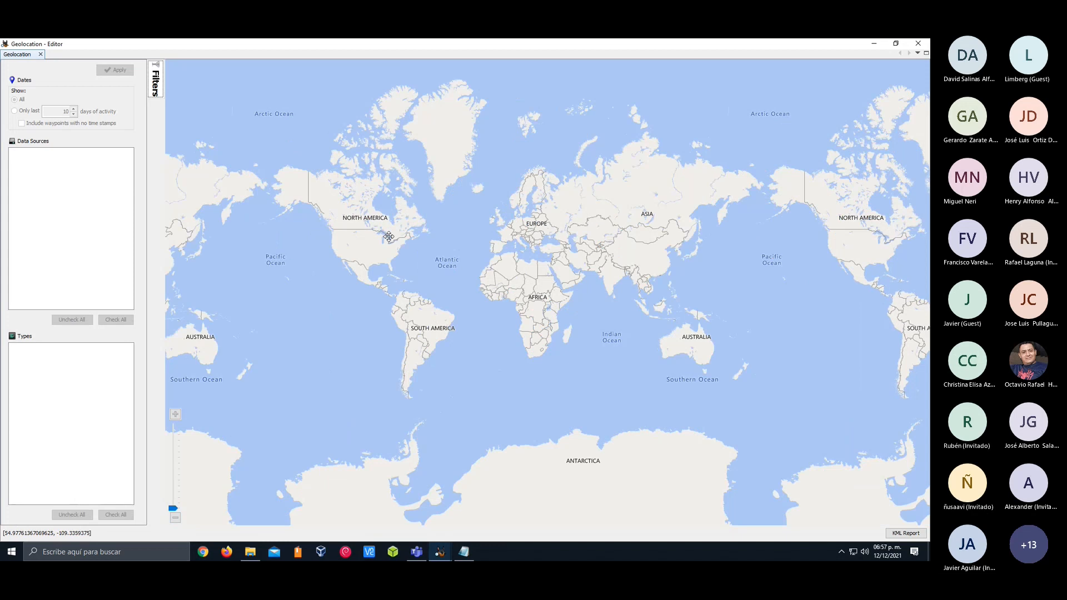
left_click_drag(389, 237, 439, 236)
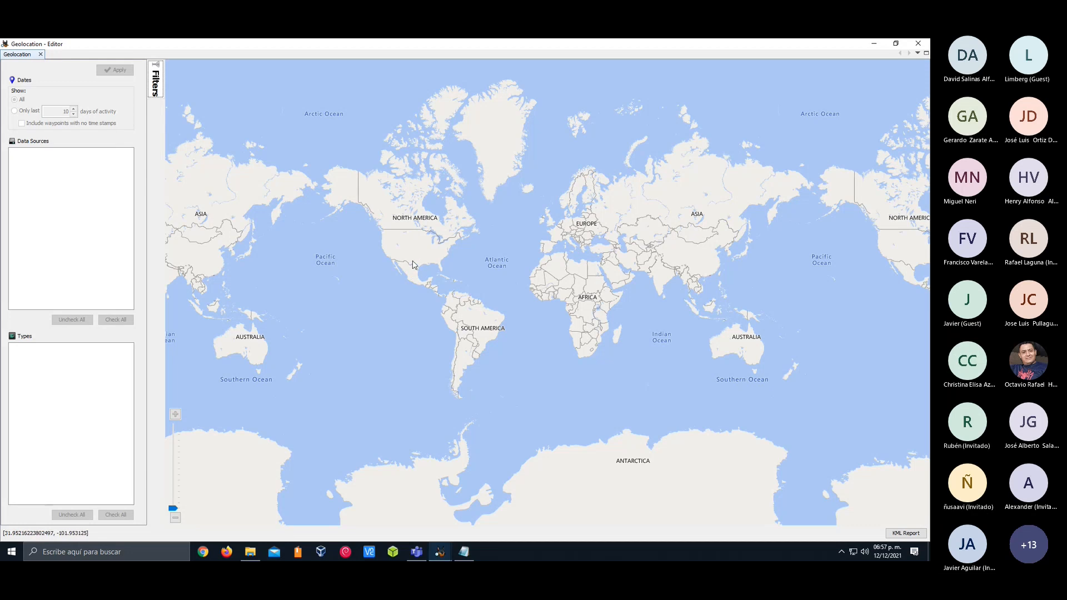
mouse_move(173, 508)
left_mouse_down()
mouse_move(177, 467)
mouse_move(176, 513)
mouse_move(177, 498)
left_mouse_up()
left_click_drag(307, 293, 636, 340)
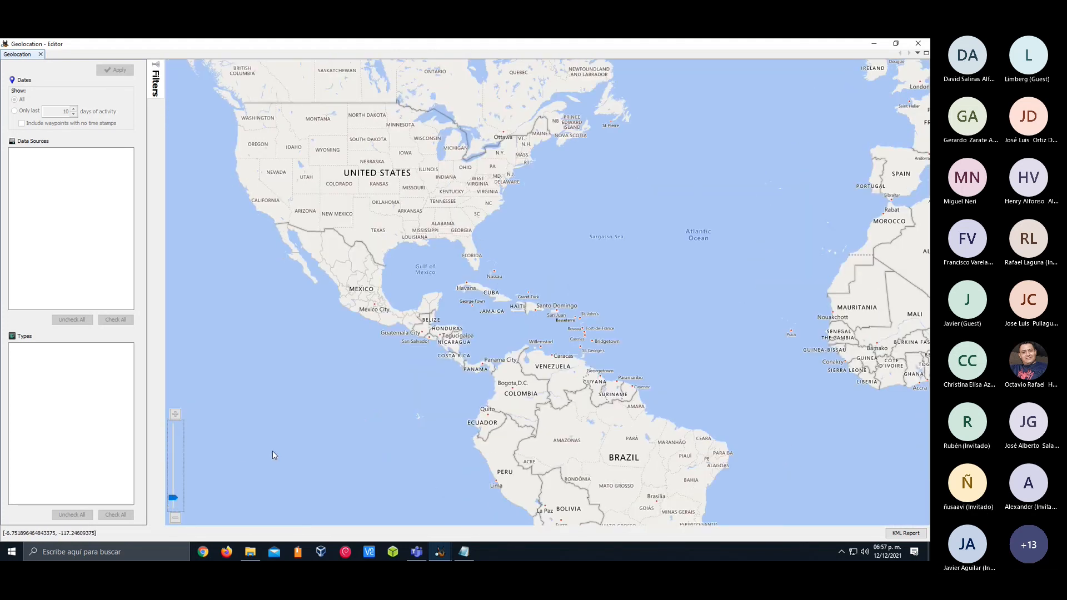
Examine Mexico and its west-central region on the Geolocation map, return to the world view, and close the viewer
mouse_move(175, 499)
left_mouse_down()
mouse_move(173, 462)
mouse_move(174, 491)
left_mouse_up()
left_click_drag(301, 283, 490, 278)
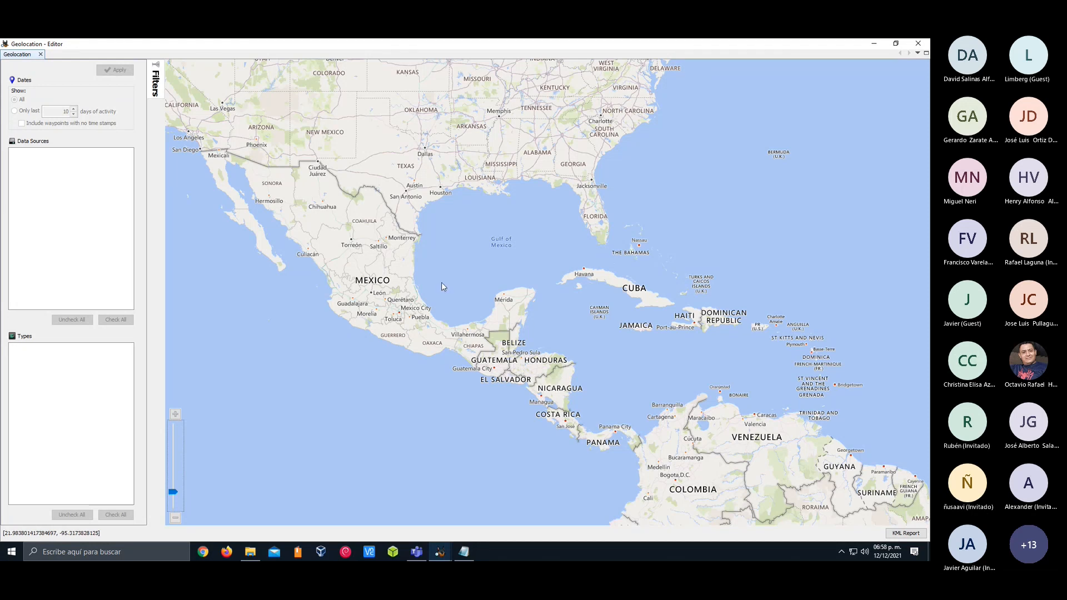
scroll(441, 282, "down", 1)
scroll(451, 287, "up", 3)
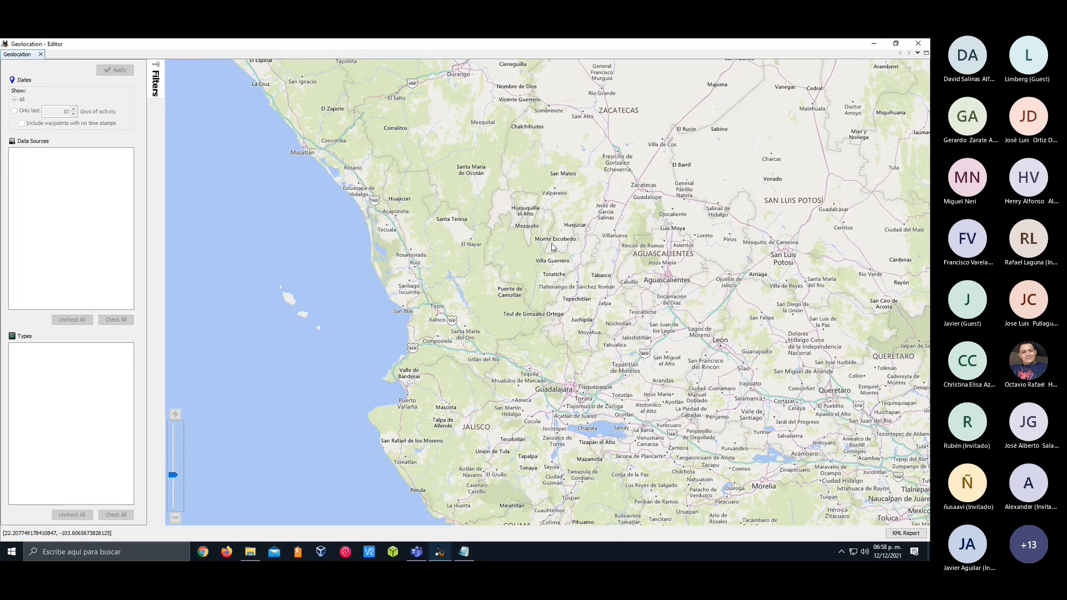
scroll(566, 267, "down", 1)
scroll(567, 267, "down", 4)
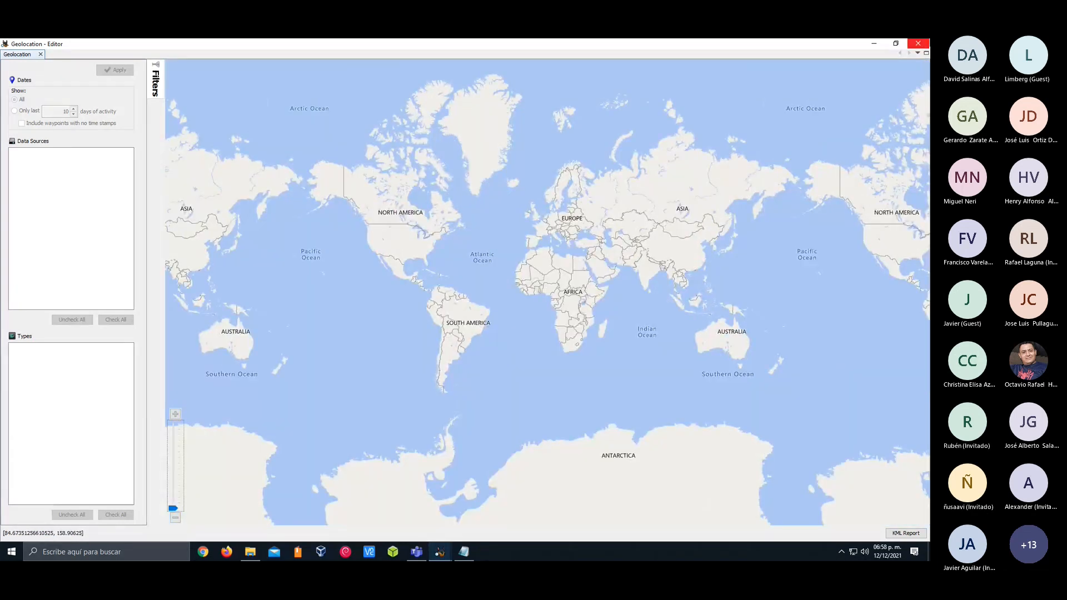
left_click(918, 44)
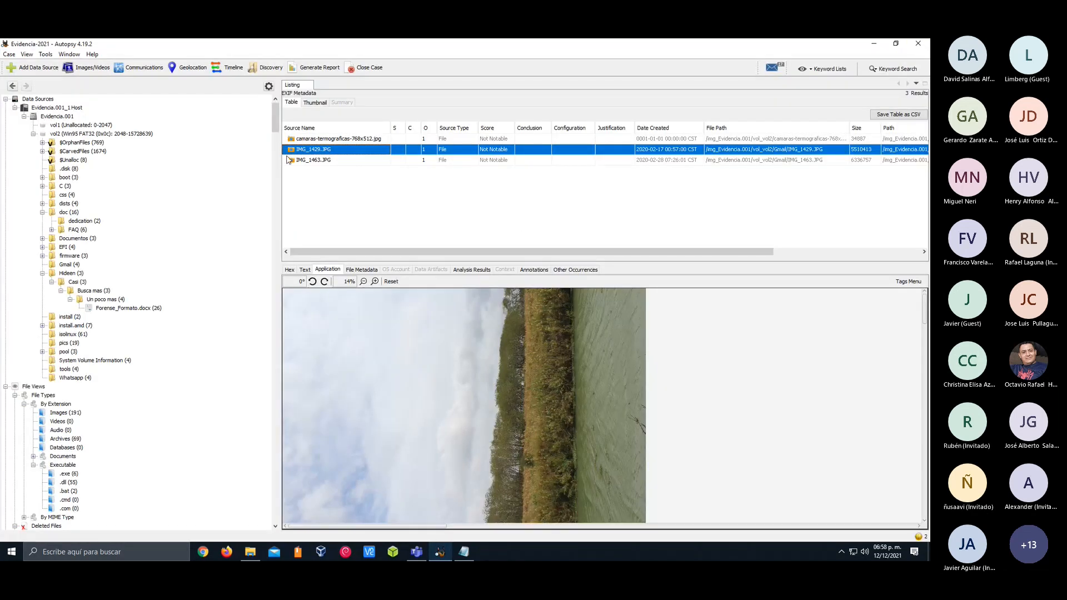
Open the Timeline, refresh its outdated event data, list the Other events for 2011, and maximize the window
left_click(233, 67)
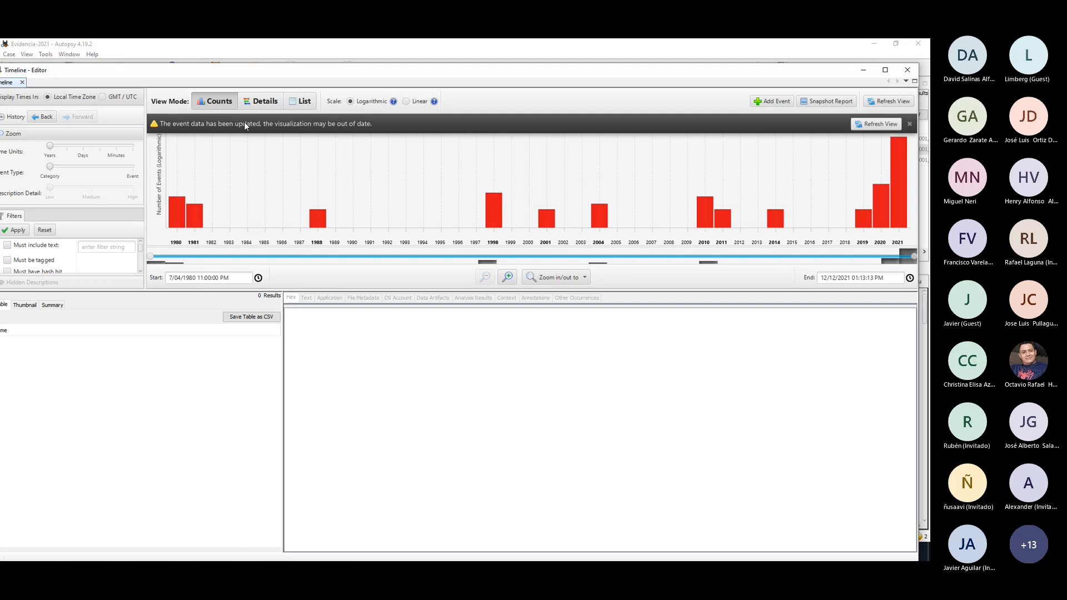
left_click(854, 128)
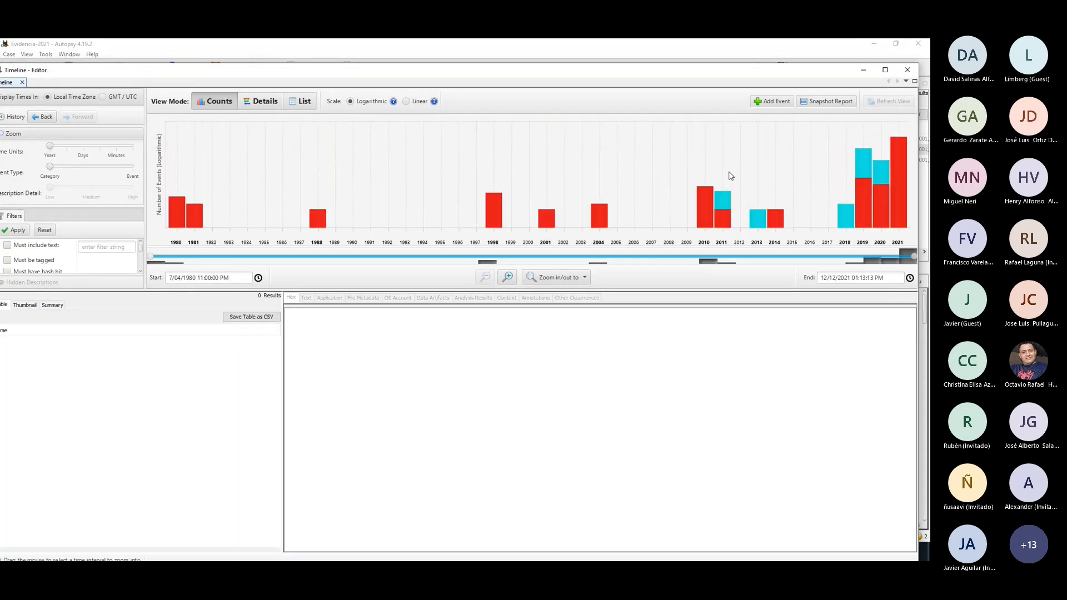
mouse_move(717, 199)
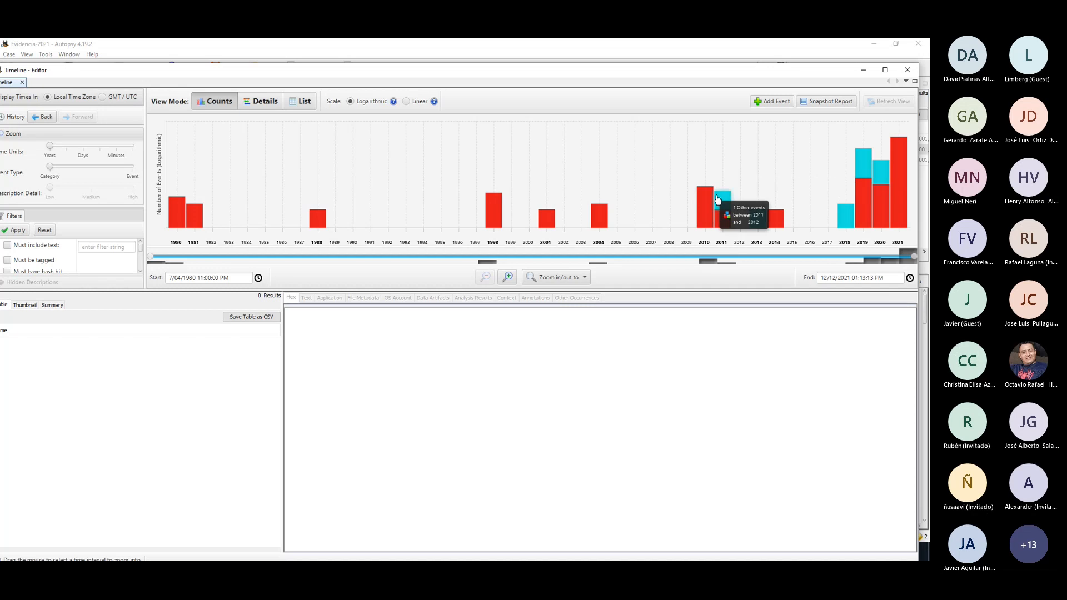
left_click(726, 211)
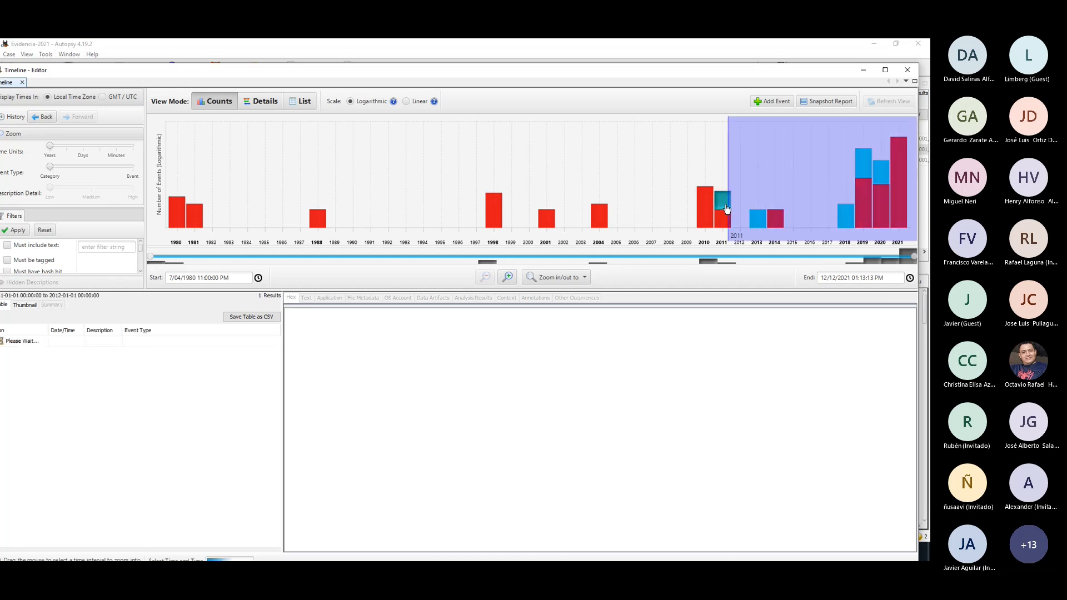
double_click(272, 68)
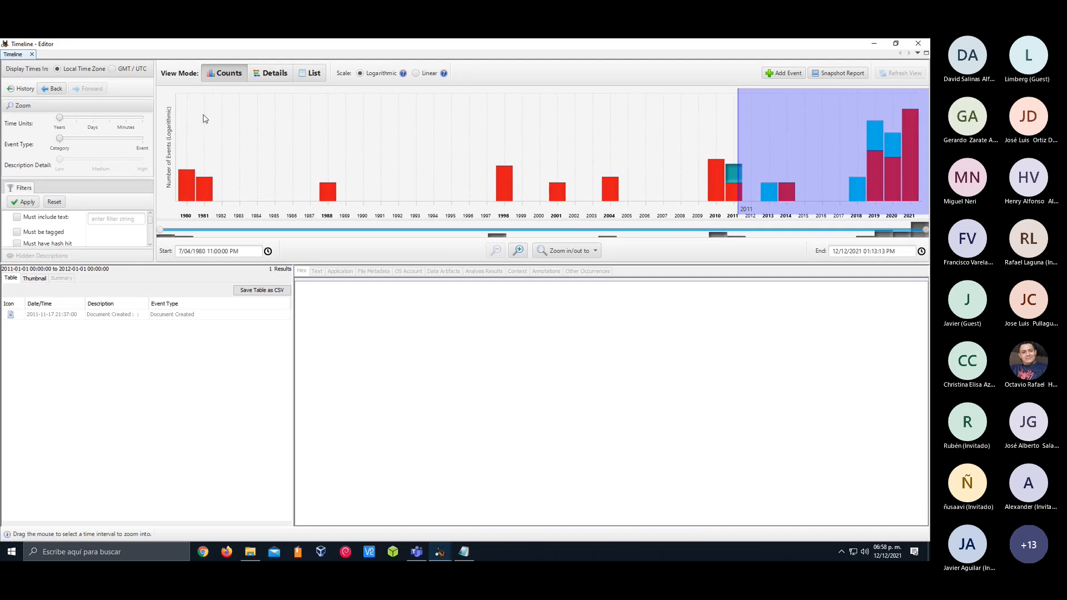
List the events behind the 1980 bar and the Other events for 2013, 2018 and 2019 in the Counts chart
left_click(141, 119)
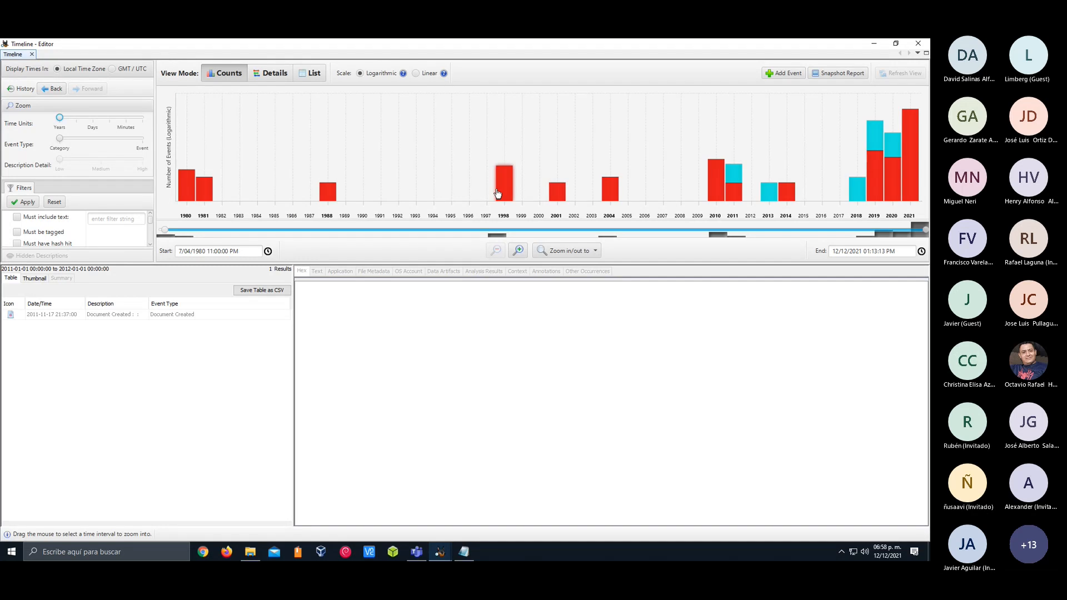
left_click(186, 183)
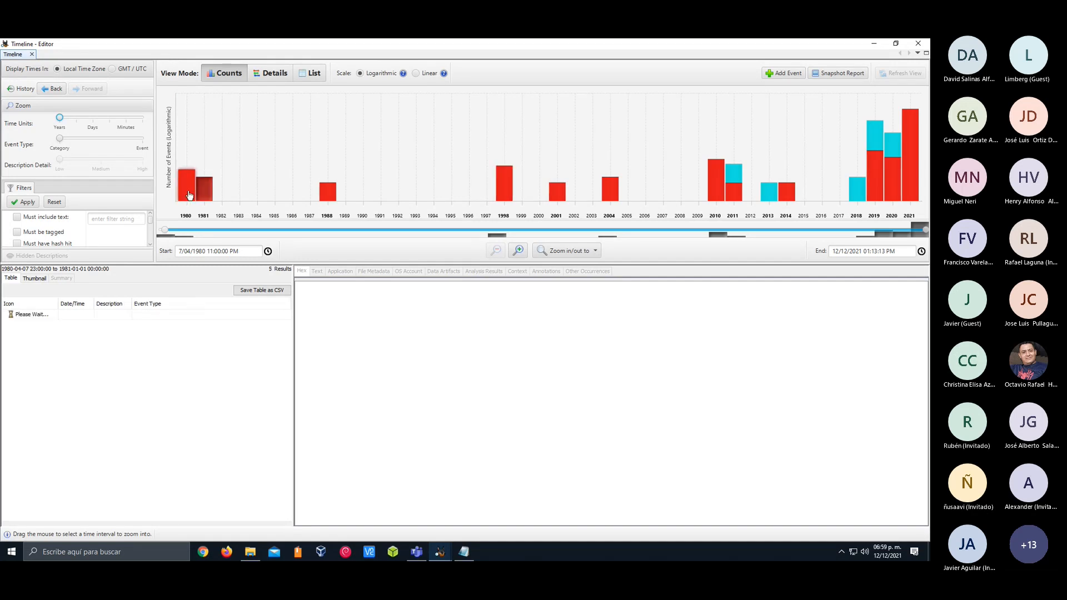
left_click(742, 172)
left_click(773, 195)
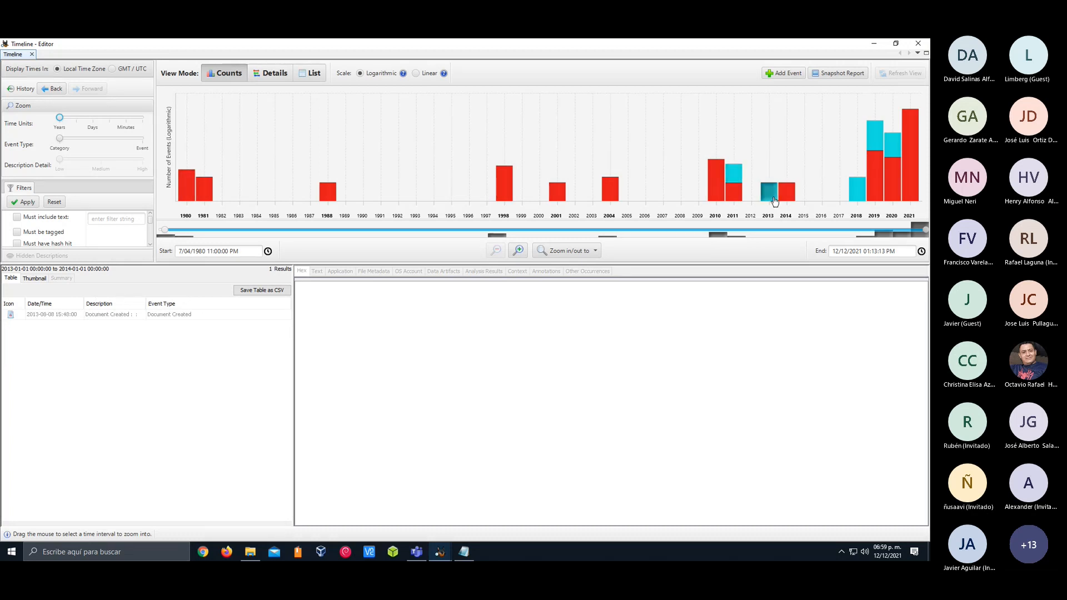
left_click(857, 188)
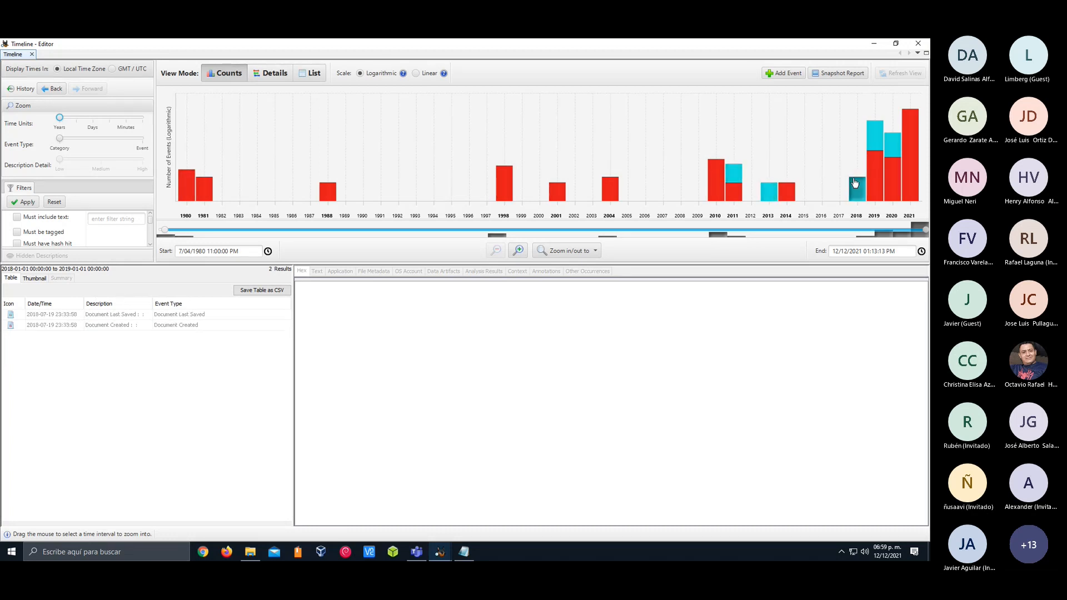
left_click(870, 148)
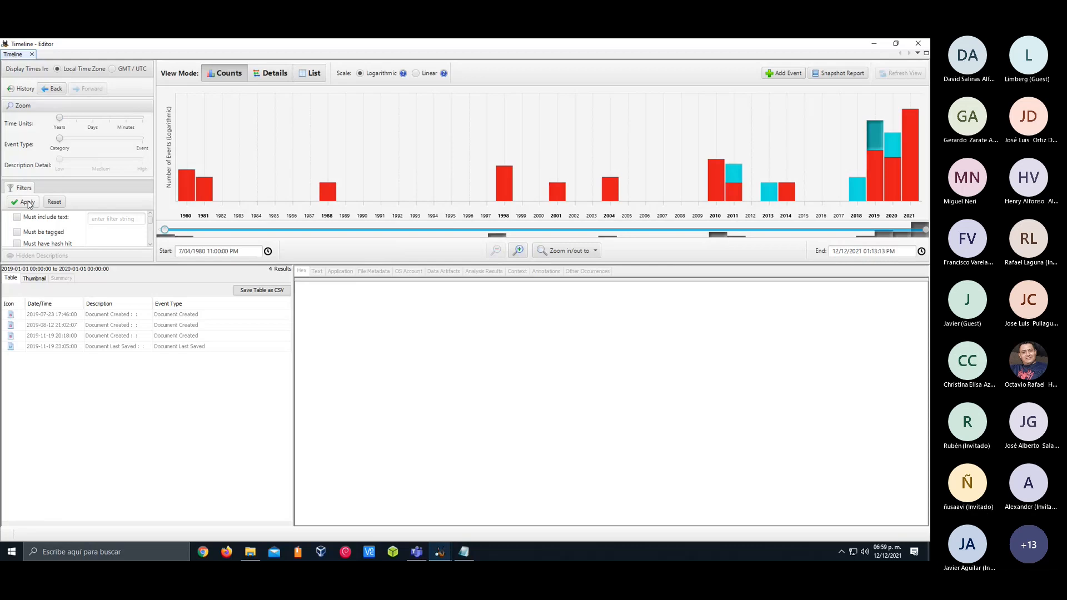
Review the available timeline filters, and check the GMT / UTC time display before returning to Local Time Zone
scroll(116, 232, "down", 5)
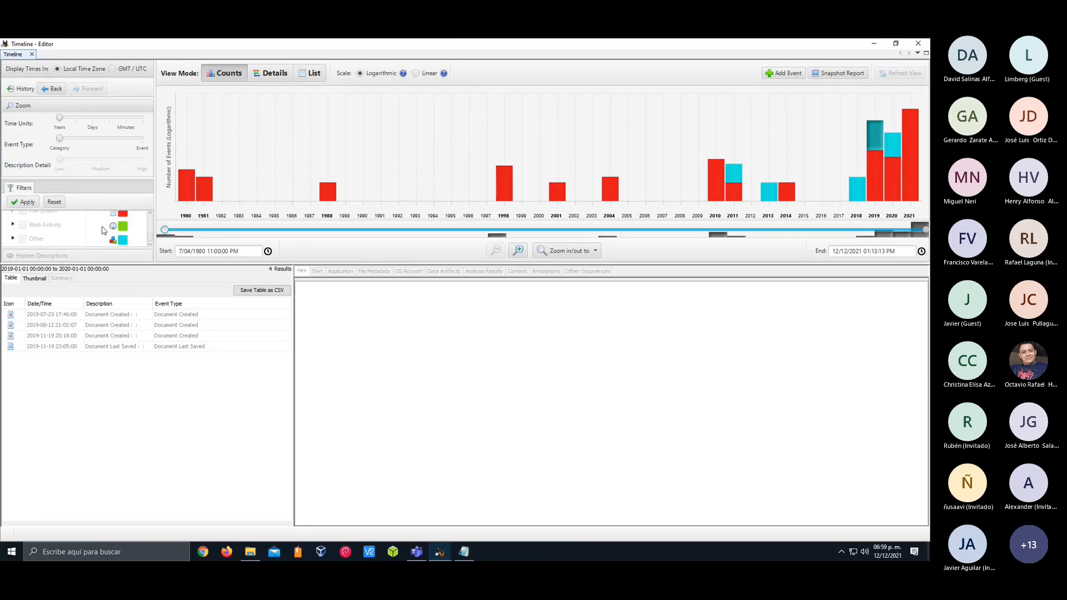
scroll(104, 231, "up", 2)
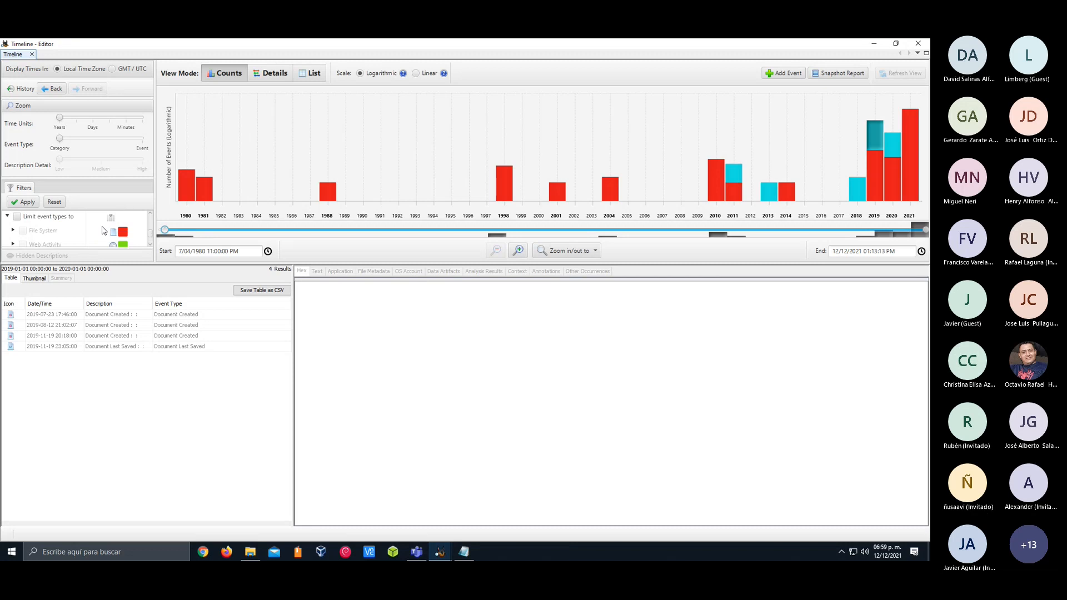
scroll(104, 231, "down", 1)
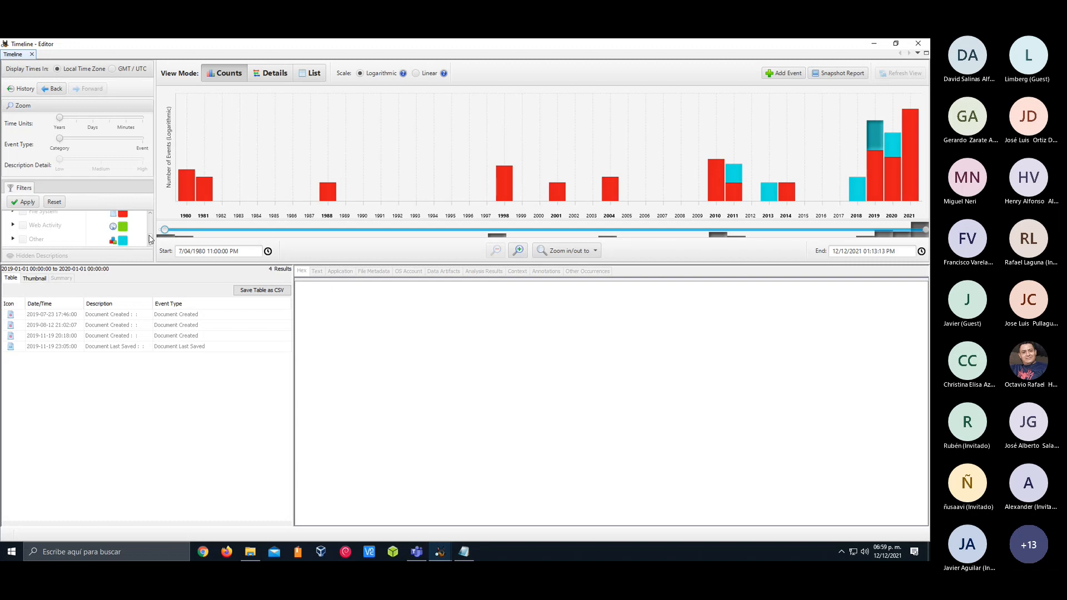
scroll(146, 229, "up", 3)
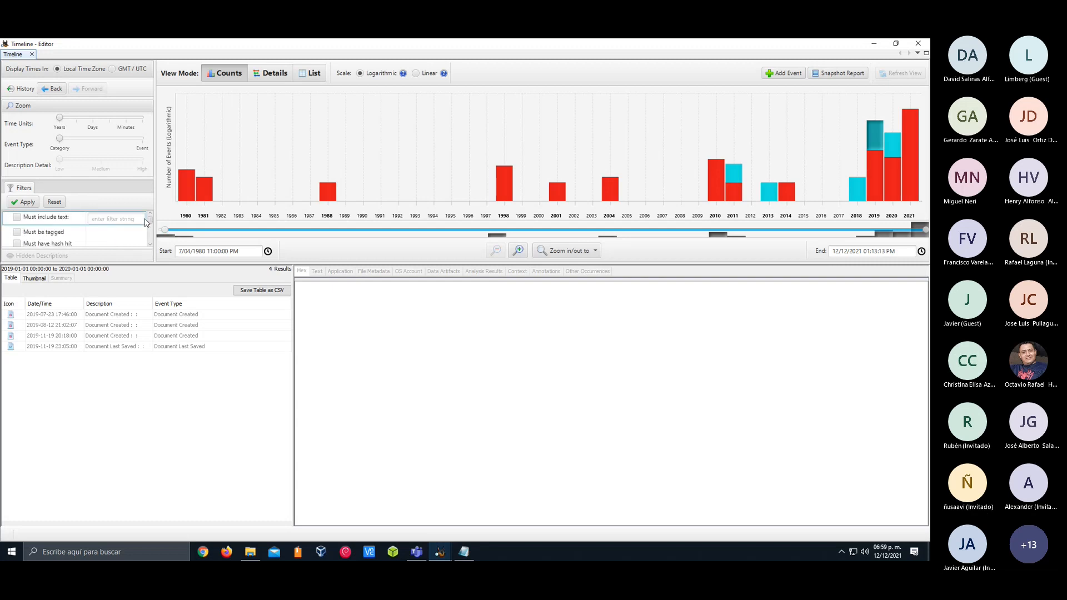
scroll(148, 226, "down", 2)
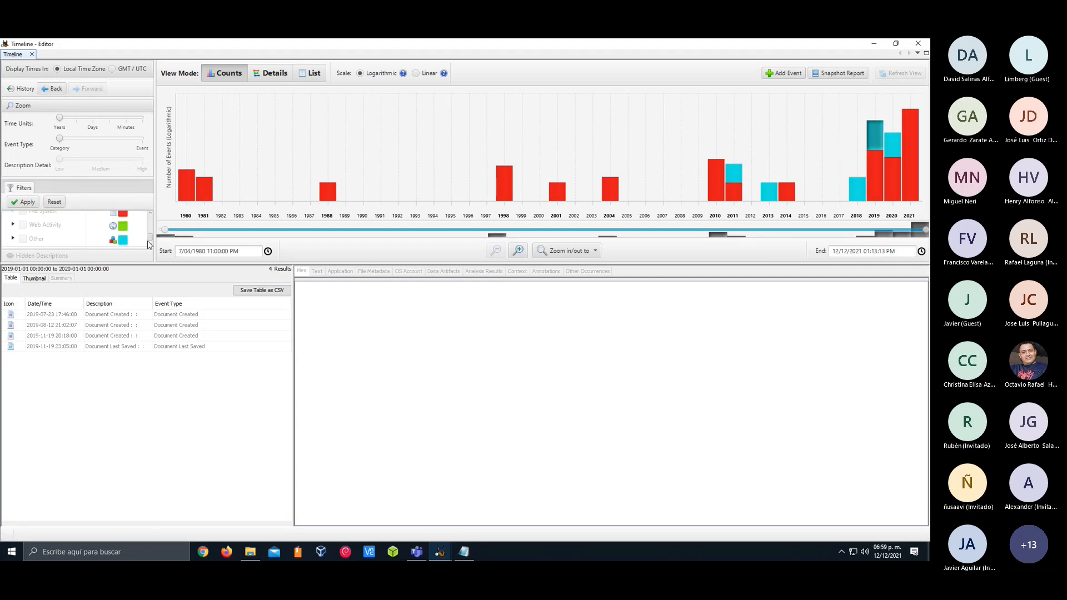
scroll(150, 238, "up", 3)
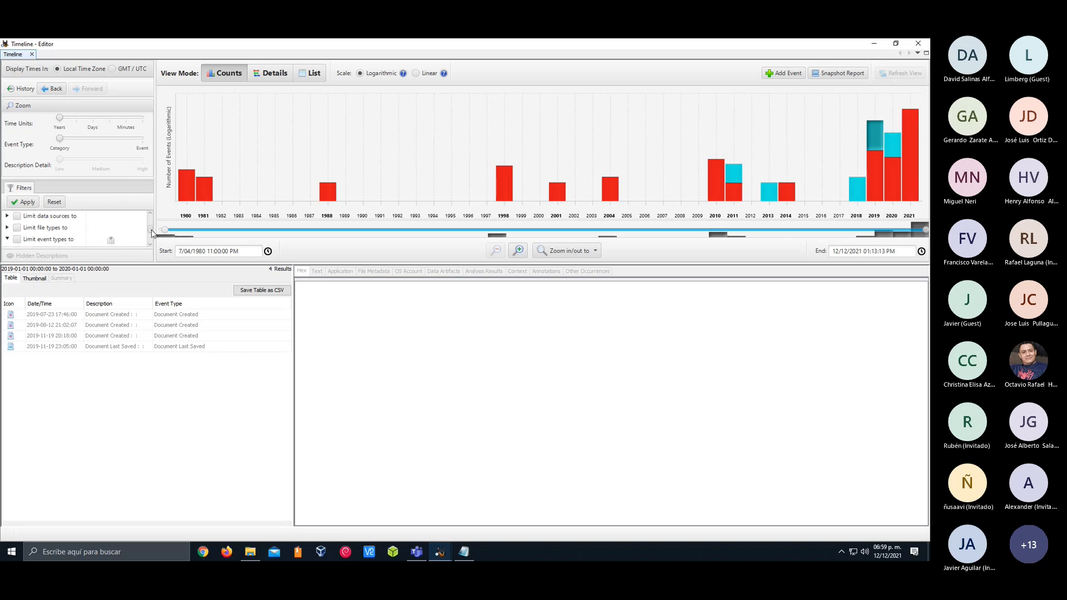
scroll(151, 239, "down", 3)
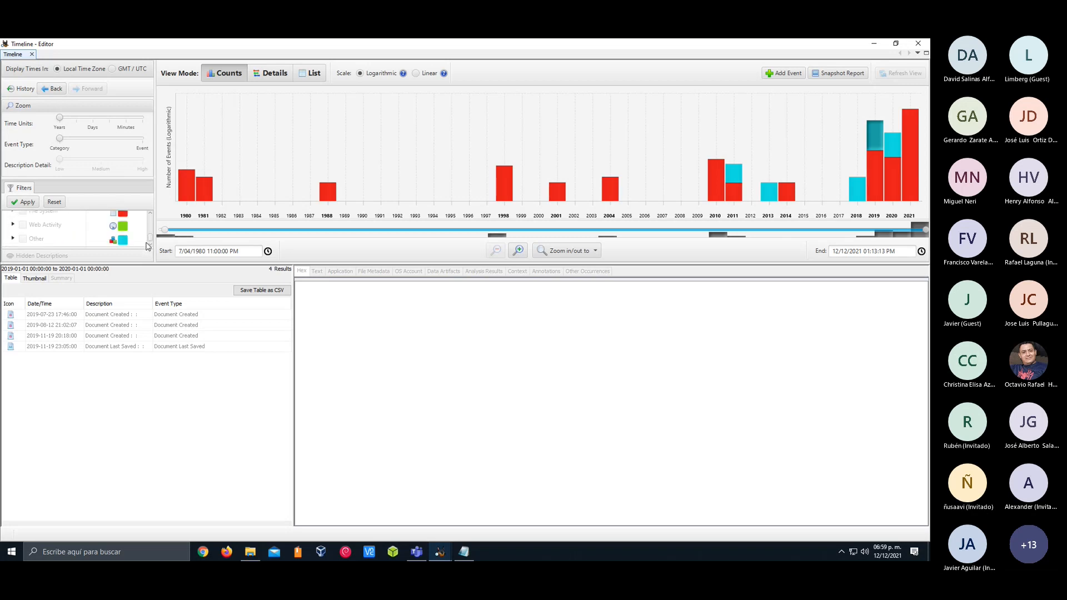
left_click(111, 71)
left_click(64, 70)
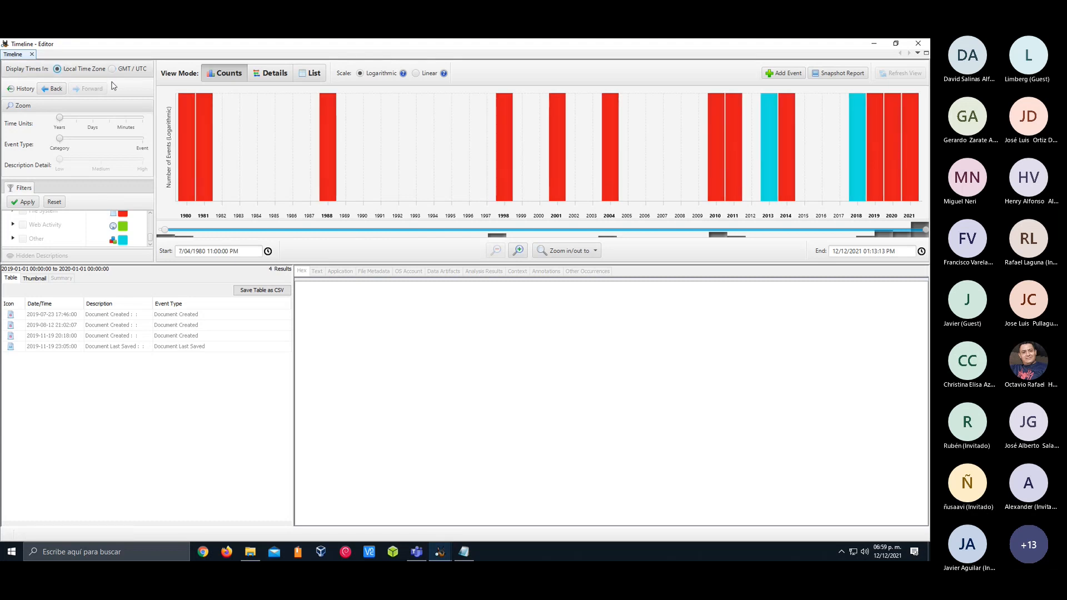
left_click(270, 73)
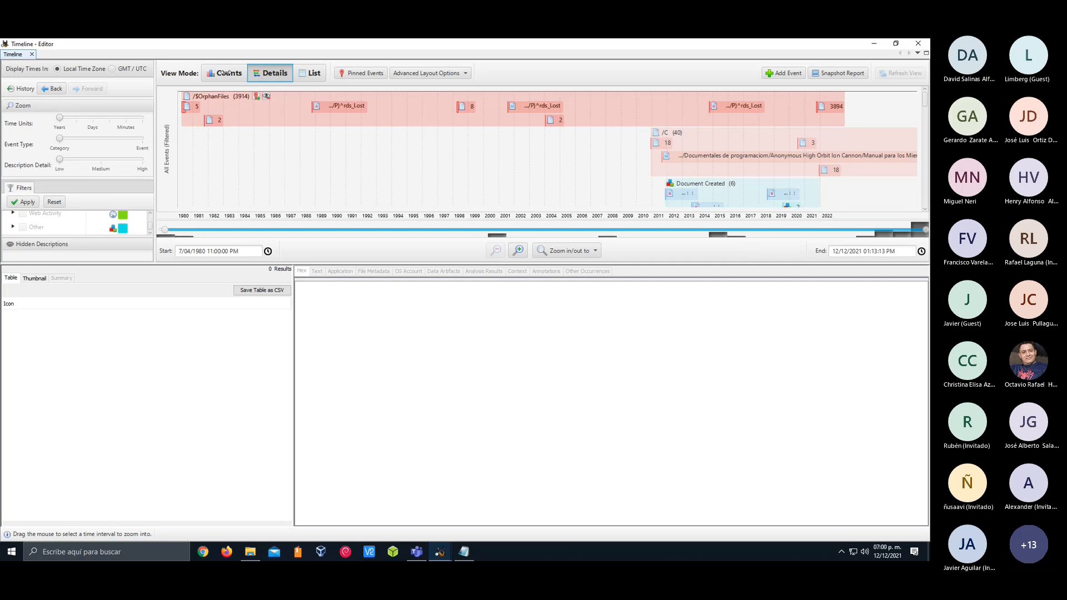
left_click_drag(243, 46, 321, 85)
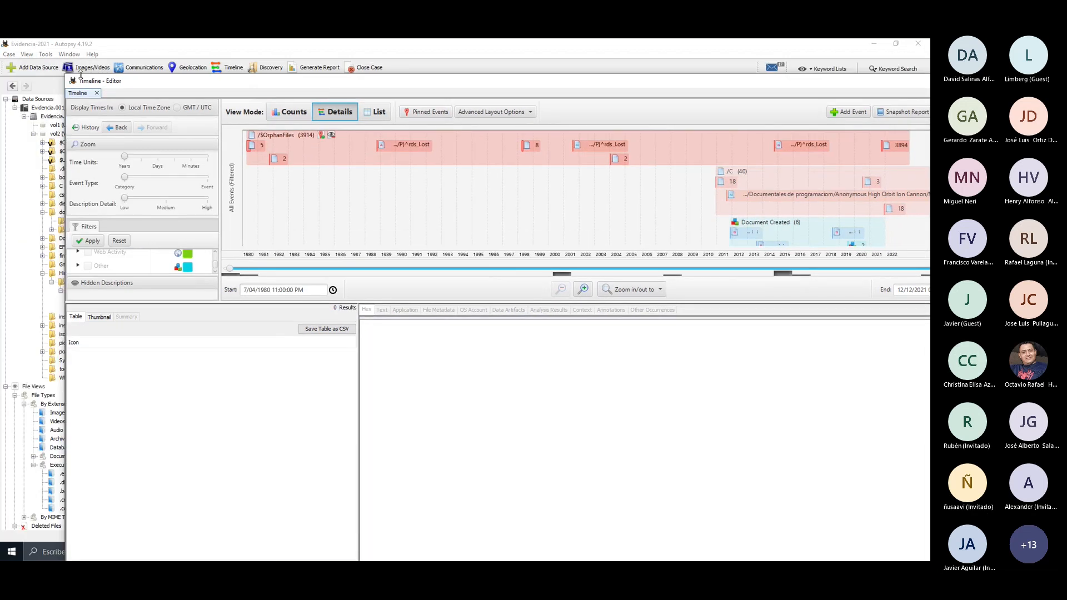
left_click_drag(141, 85, 131, 49)
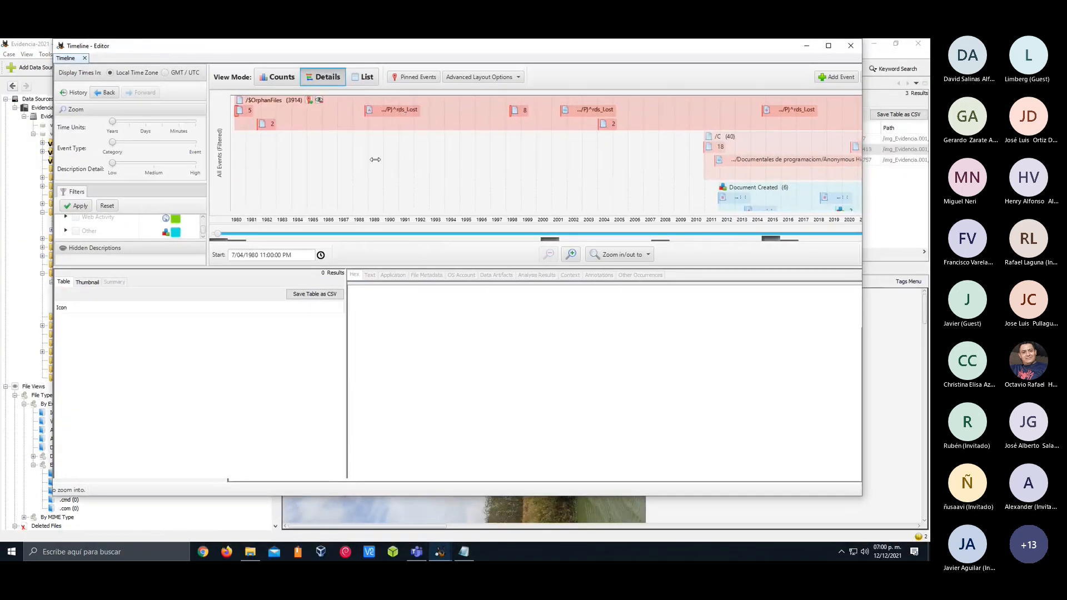
left_click_drag(853, 155, 906, 156)
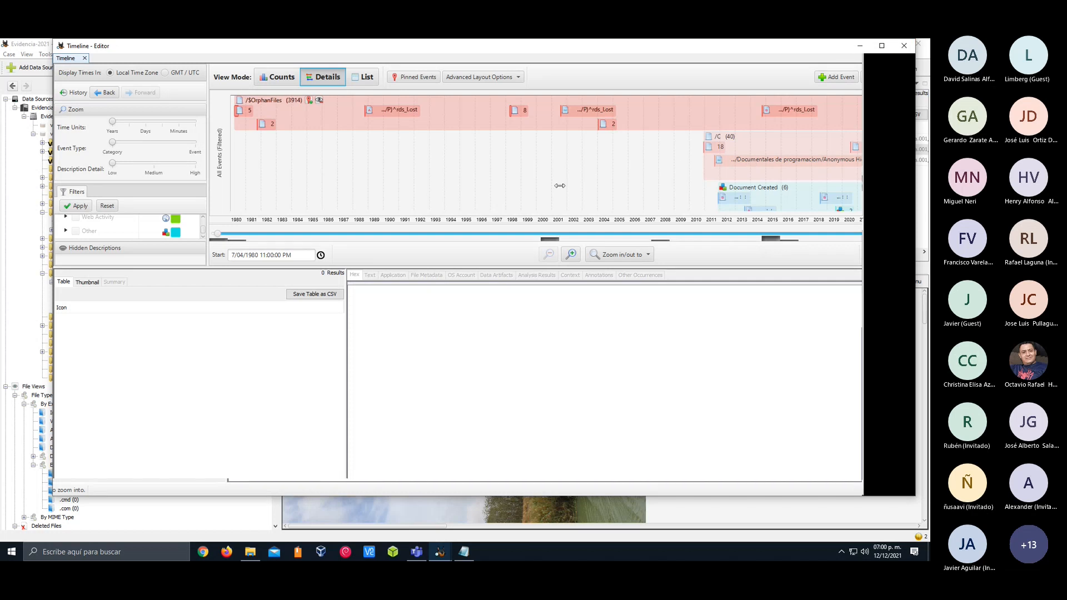
left_click_drag(438, 50, 412, 70)
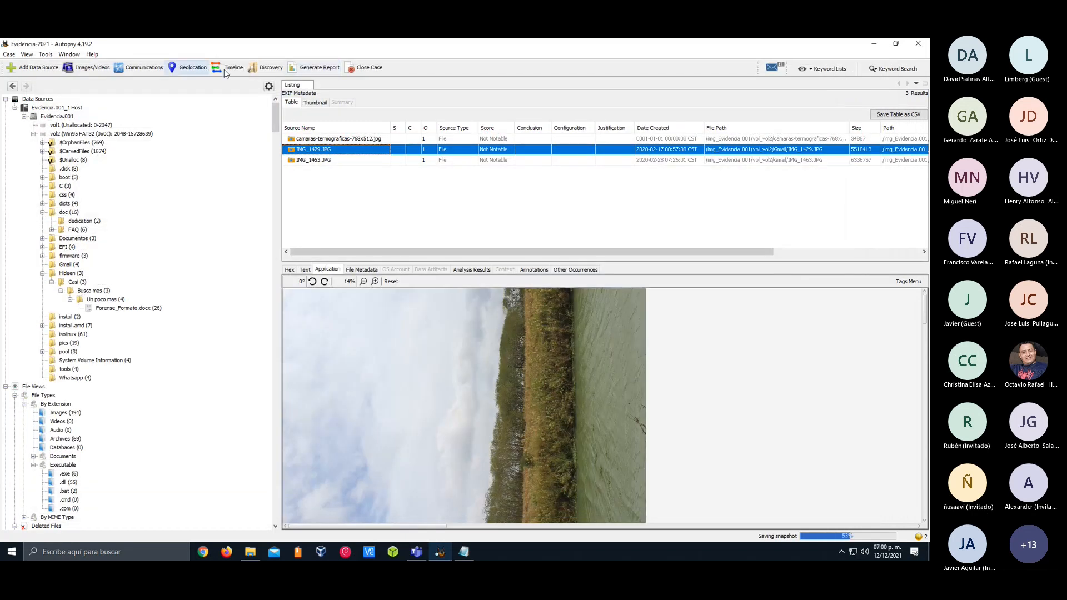
Reopen the Timeline, maximize its window, and examine the grouped events in Details view down to the /boot group
left_click(225, 72)
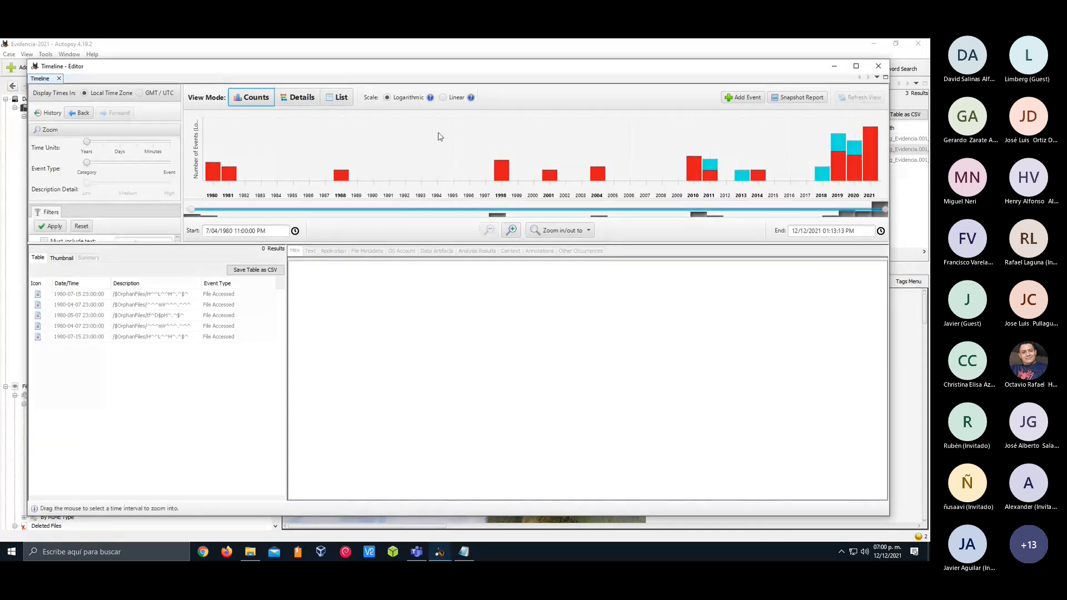
left_click(856, 65)
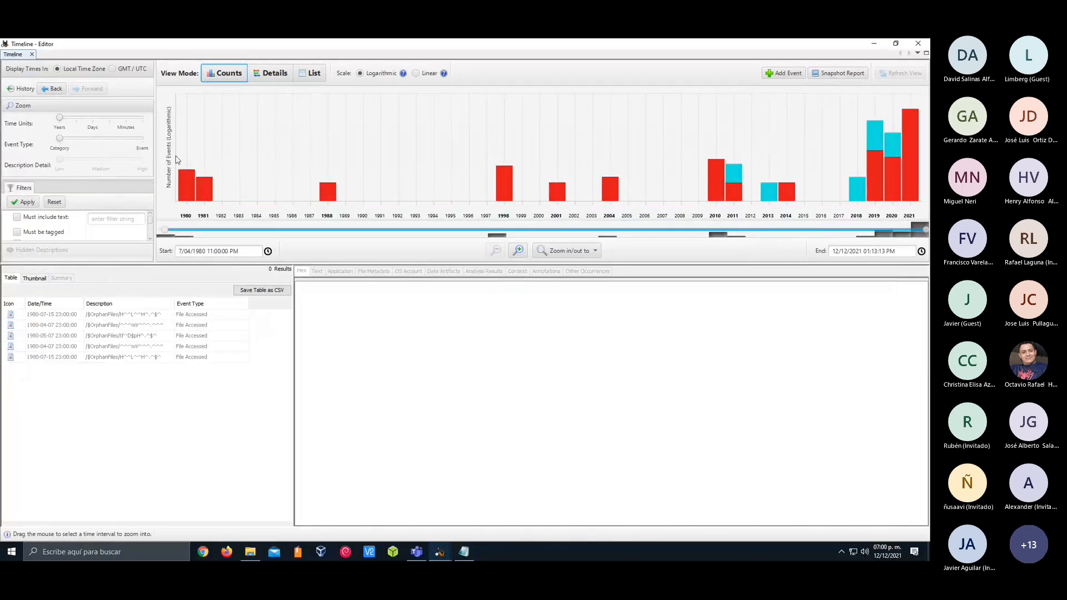
left_click(270, 72)
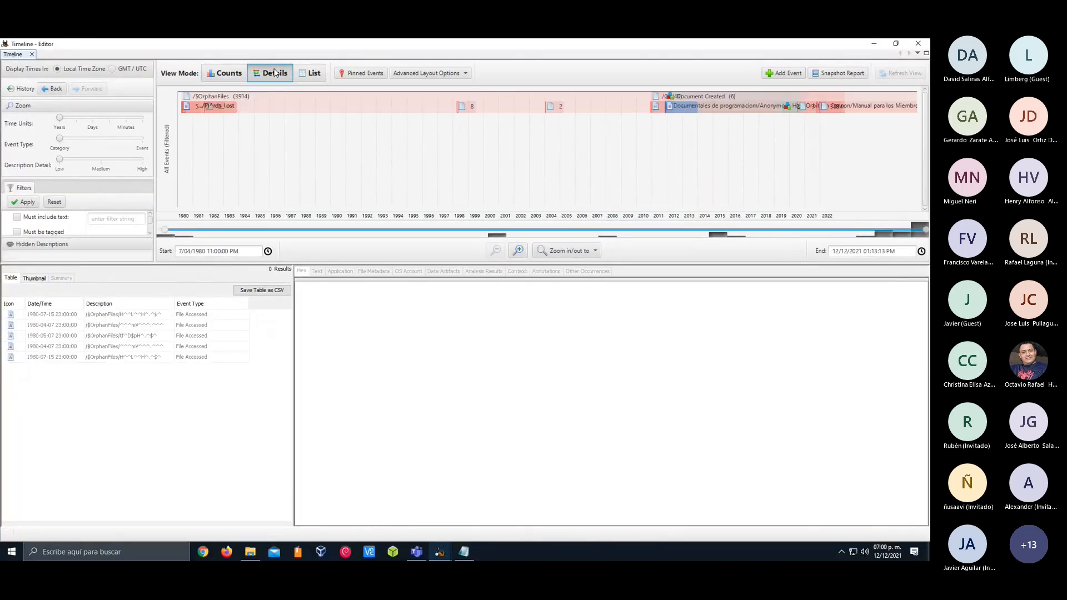
scroll(474, 150, "down", 4)
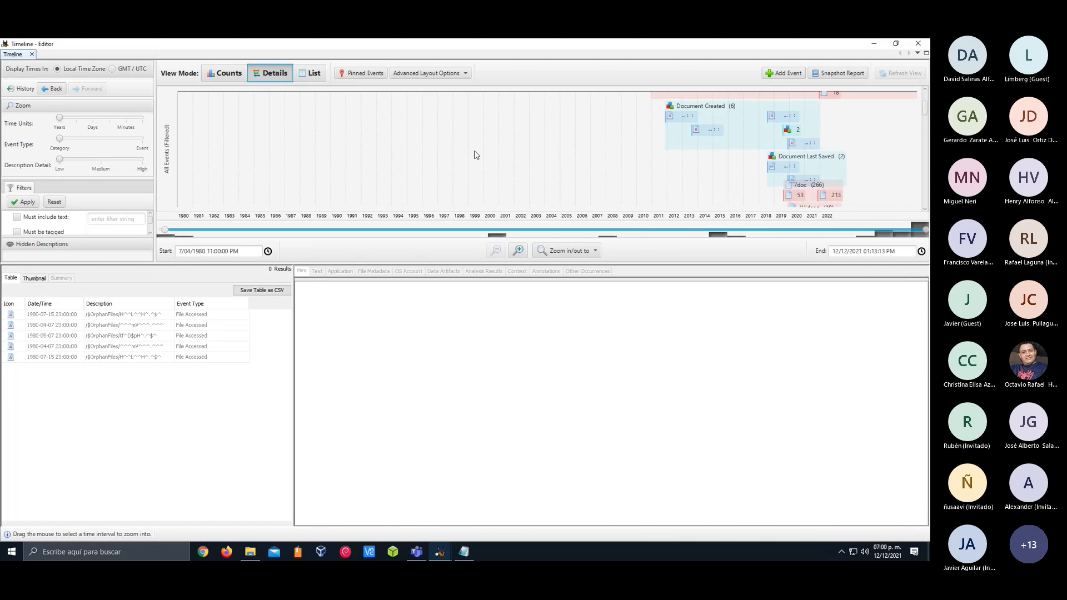
scroll(726, 149, "down", 8)
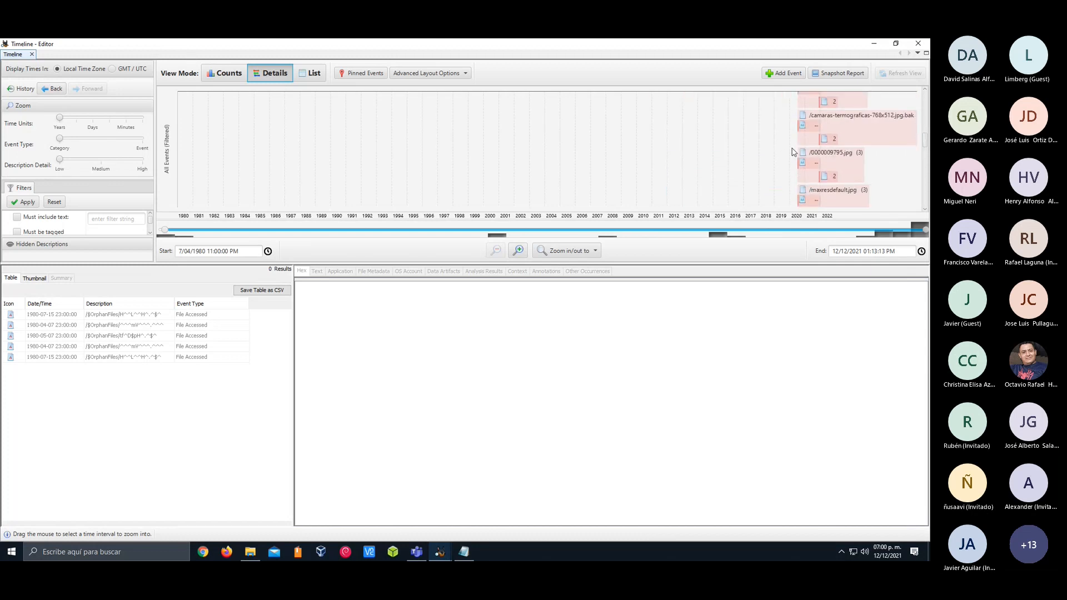
scroll(794, 151, "down", 6)
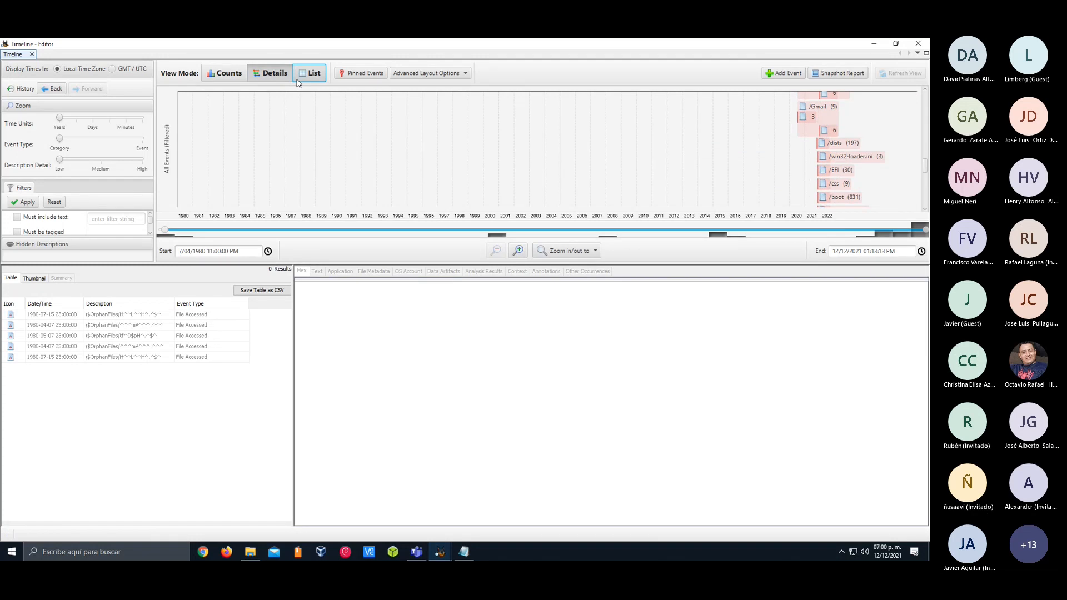
Show the timeline as a List and inspect the 2010-12-09 entries for the Hoic-Mac OS (Universal) .icns and .app items
left_click(309, 74)
scroll(304, 173, "down", 2)
left_click(448, 194)
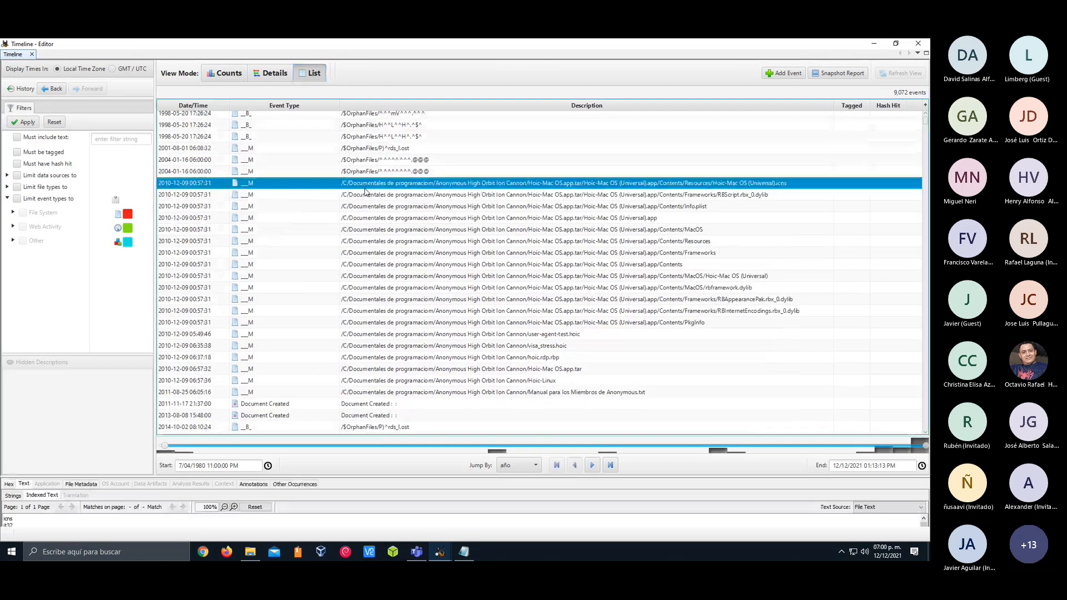
left_click(364, 218)
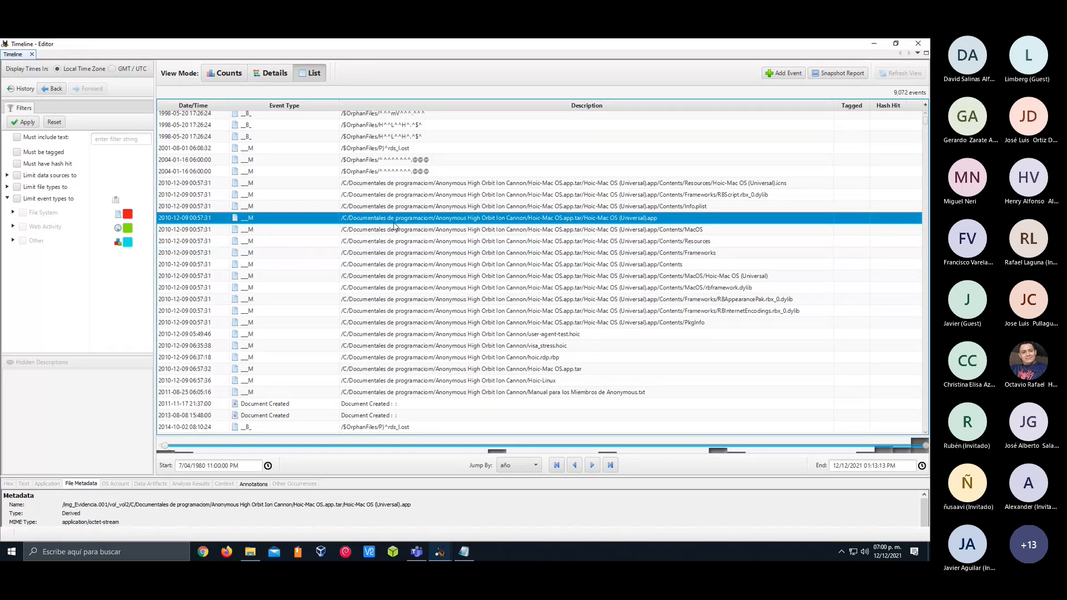
View the 2010-12-09 Contents/Frameworks entry in its source directory, list the Frameworks folder's files, and widen the data source tree
scroll(394, 227, "down", 1)
left_click(451, 235)
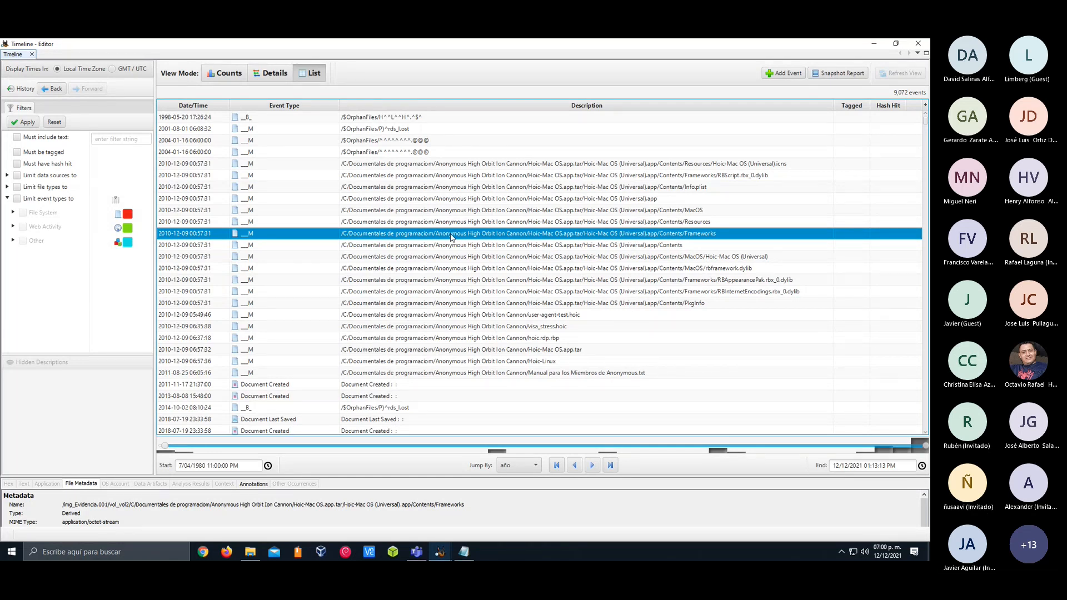
right_click(451, 237)
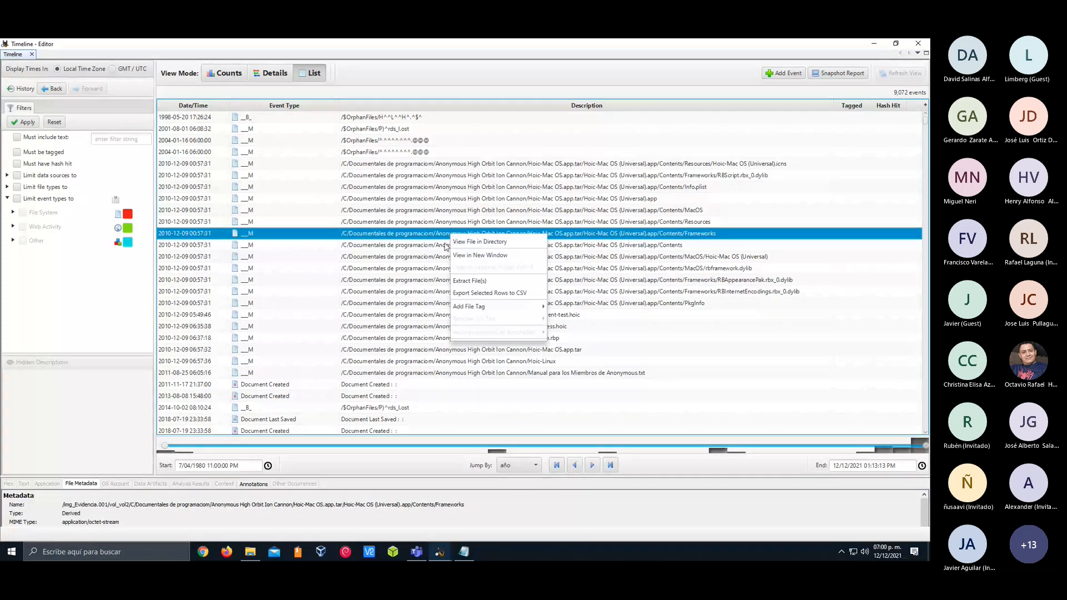
left_click(471, 247)
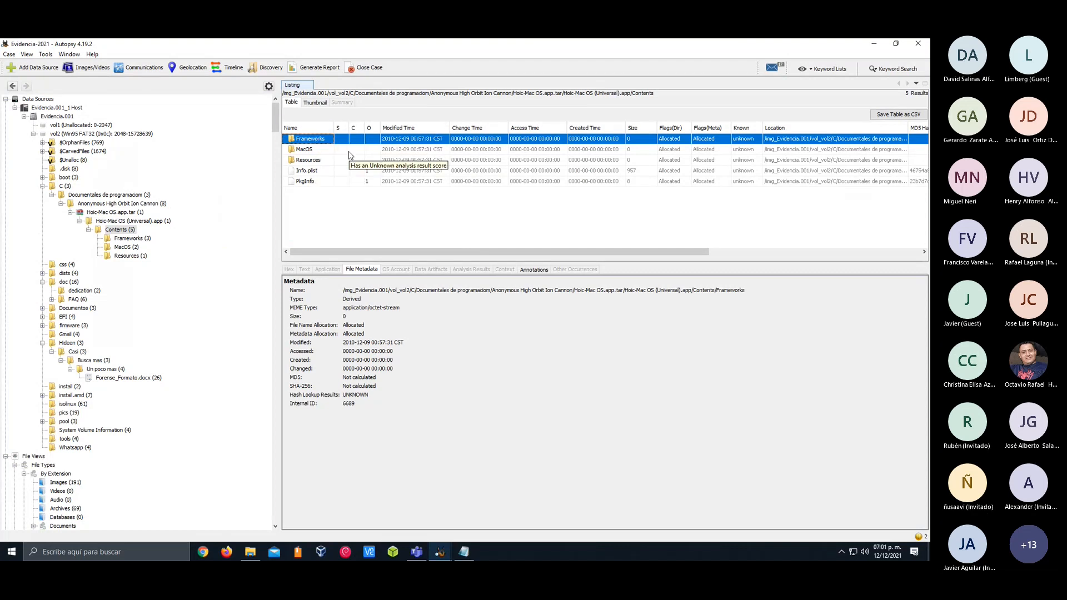
double_click(327, 140)
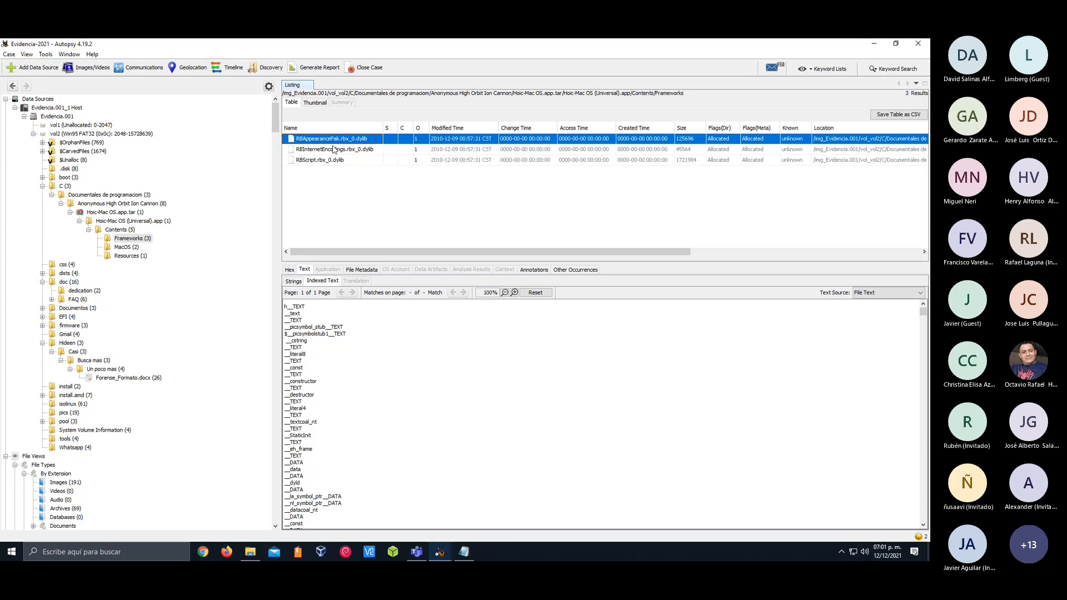
mouse_move(279, 370)
left_mouse_down()
mouse_move(358, 371)
mouse_move(299, 371)
left_mouse_up()
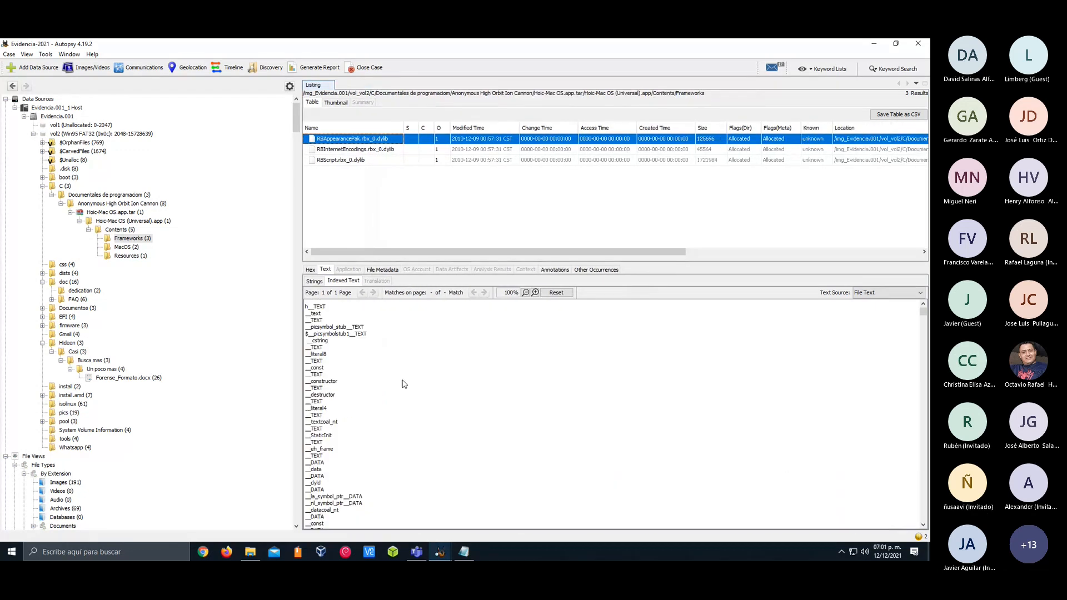
Return to the Timeline in Details view and pin the /Documentos and Canon event groups
left_click(428, 542)
left_click(270, 73)
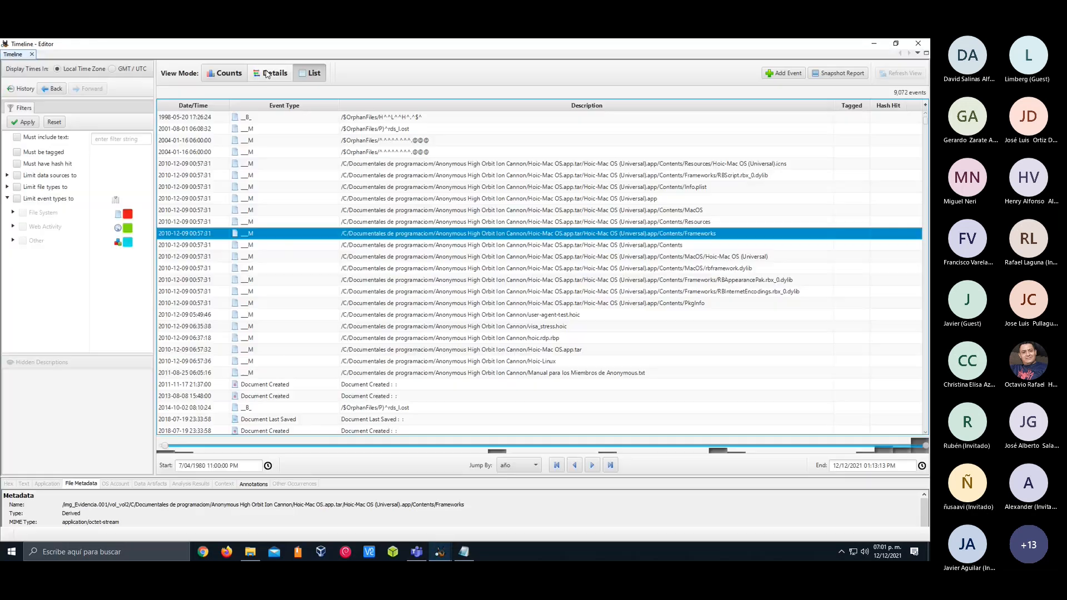
scroll(676, 307, "down", 2)
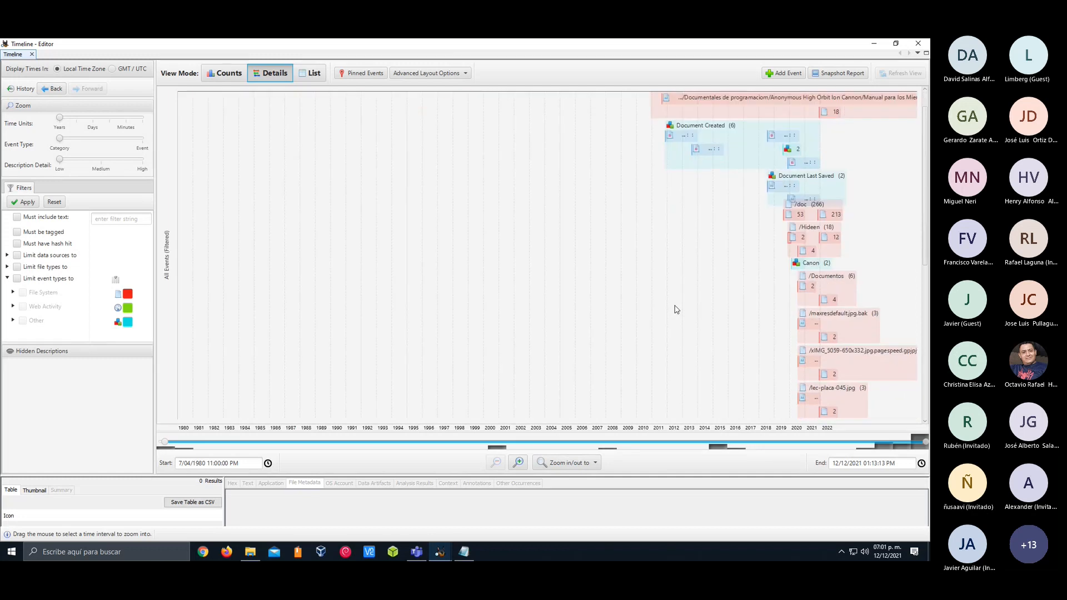
left_click(821, 228)
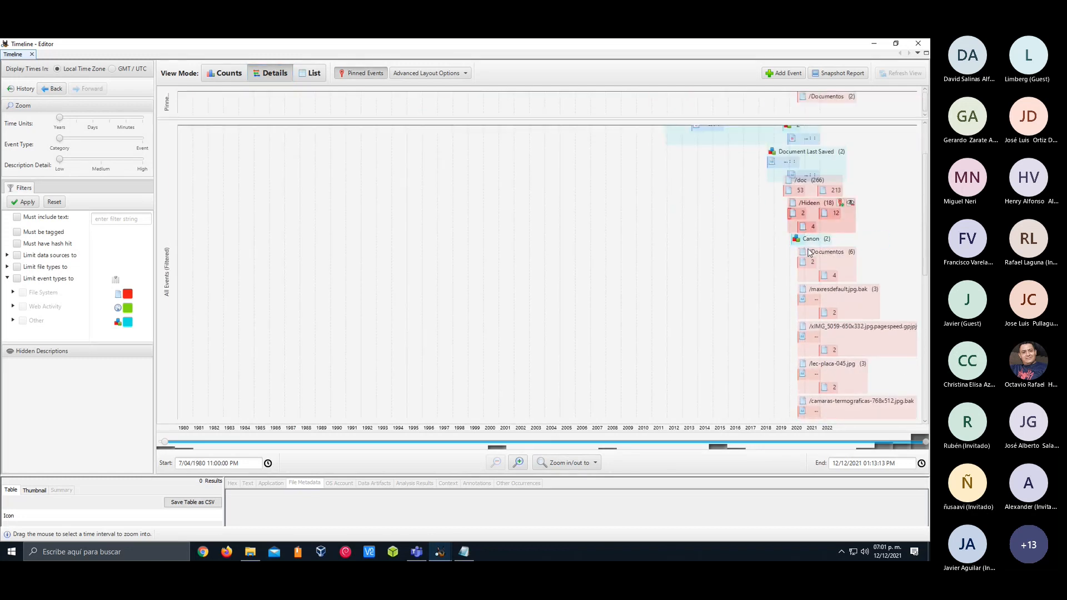
right_click(809, 245)
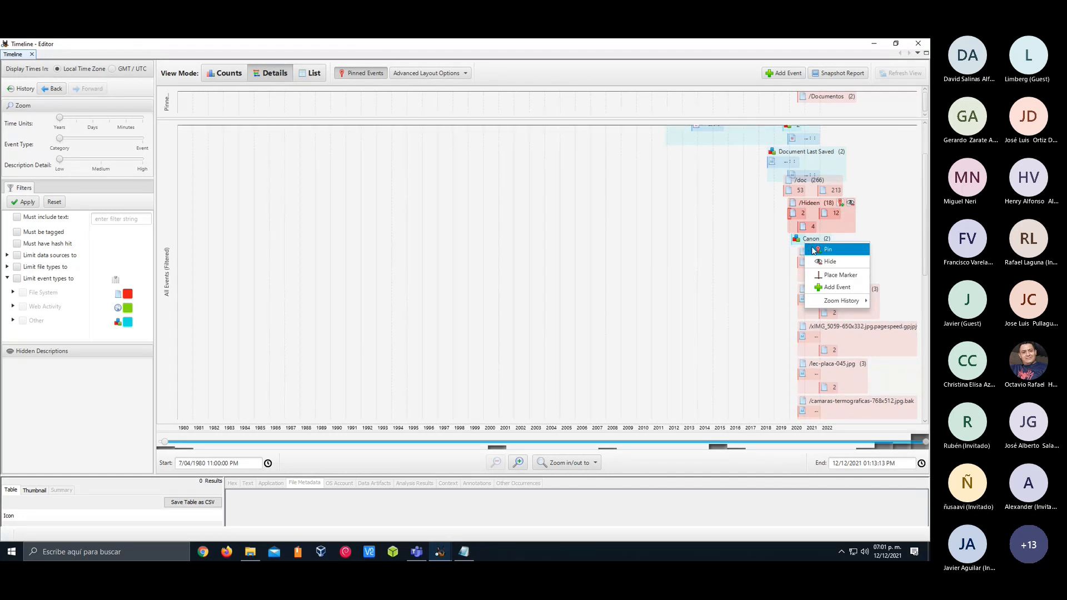
left_click(821, 249)
Place a marker between 2020 and 2021 near the Canon group, and pin the 2013 Document Created event
right_click(808, 247)
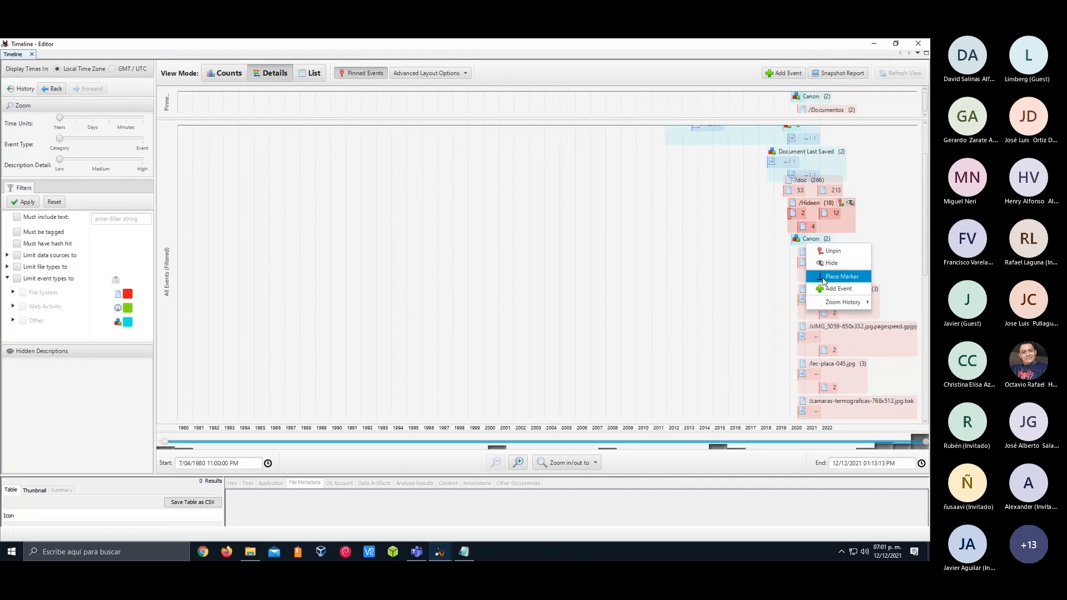
left_click(841, 276)
scroll(789, 225, "down", 3)
scroll(790, 226, "down", 10)
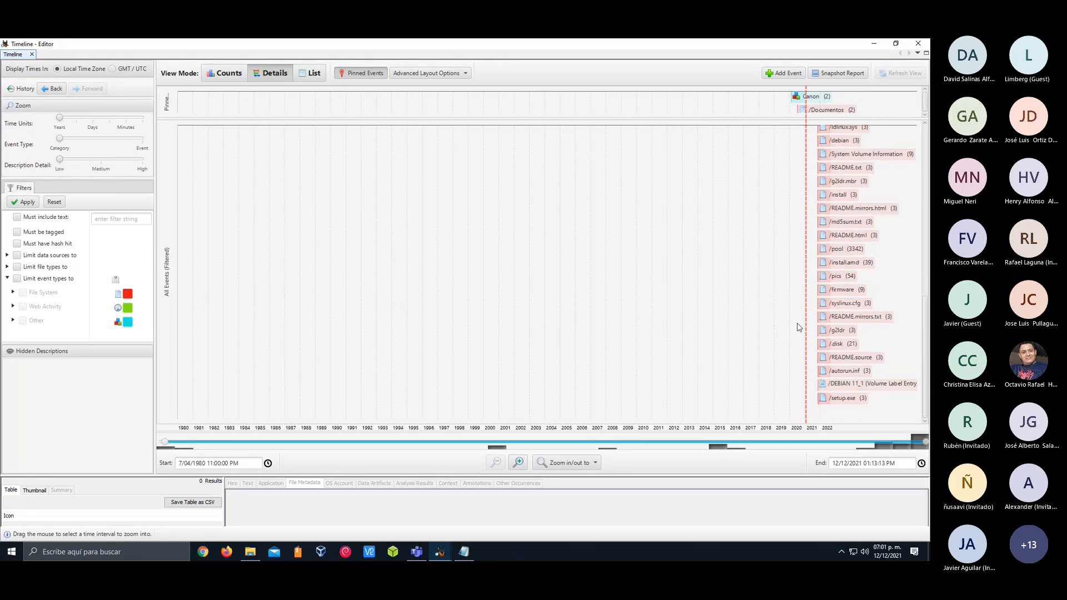
scroll(801, 339, "up", 10)
scroll(801, 340, "up", 5)
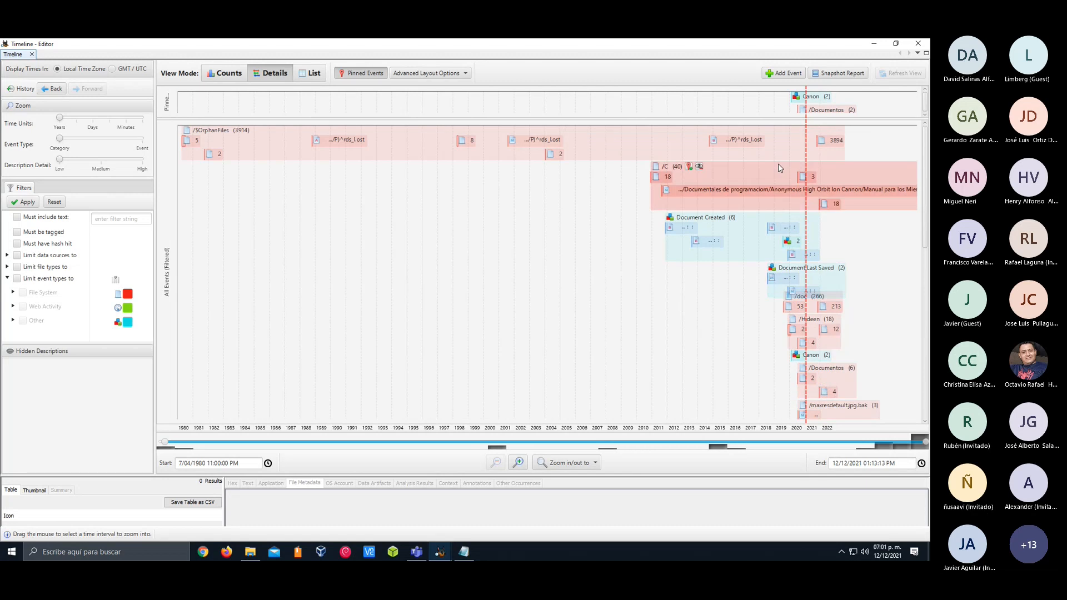
right_click(717, 240)
left_click(734, 249)
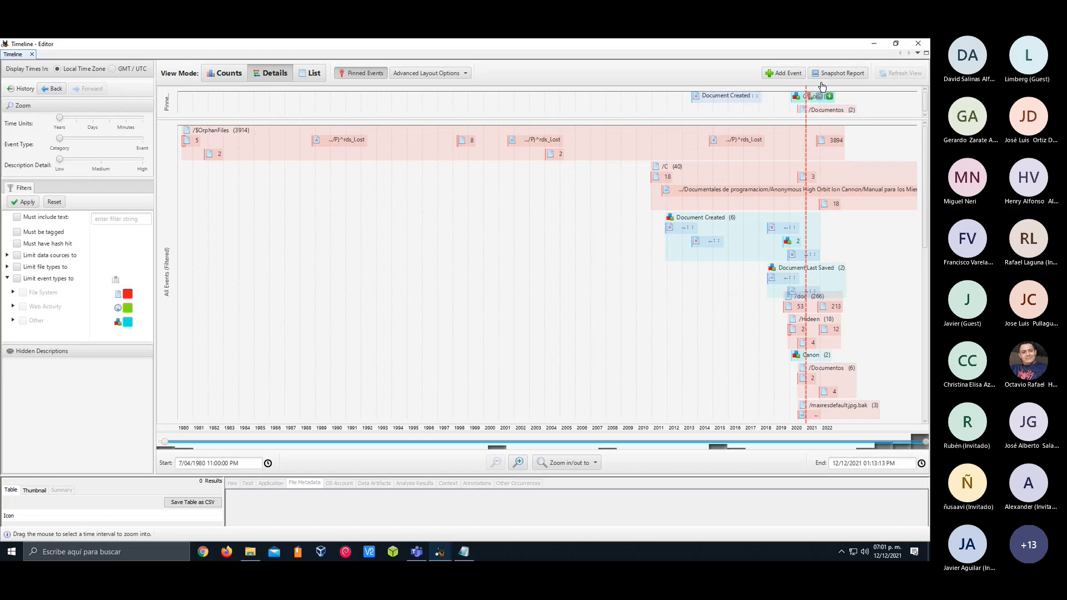
Generate a timeline Snapshot Report with the default name, view its Snapshot page, and close the report
left_click(838, 73)
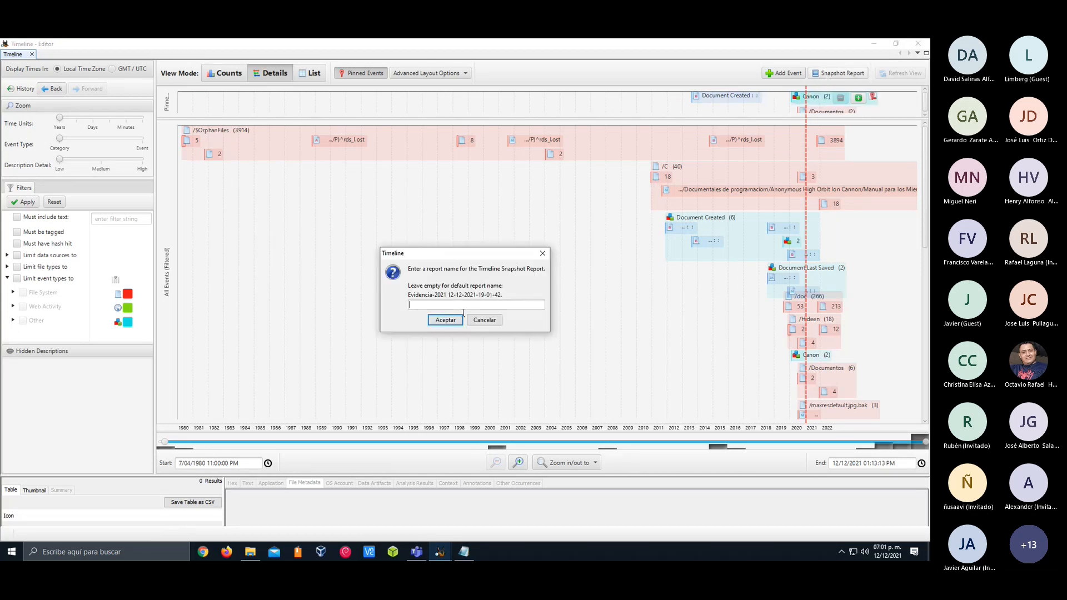
left_click(445, 320)
left_click(448, 306)
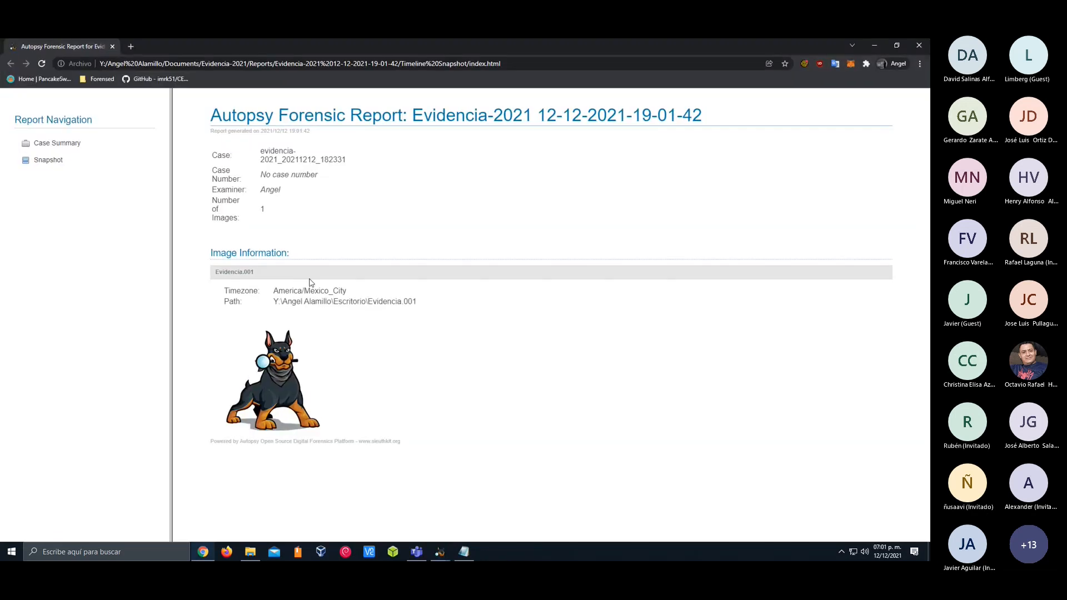
left_click(47, 161)
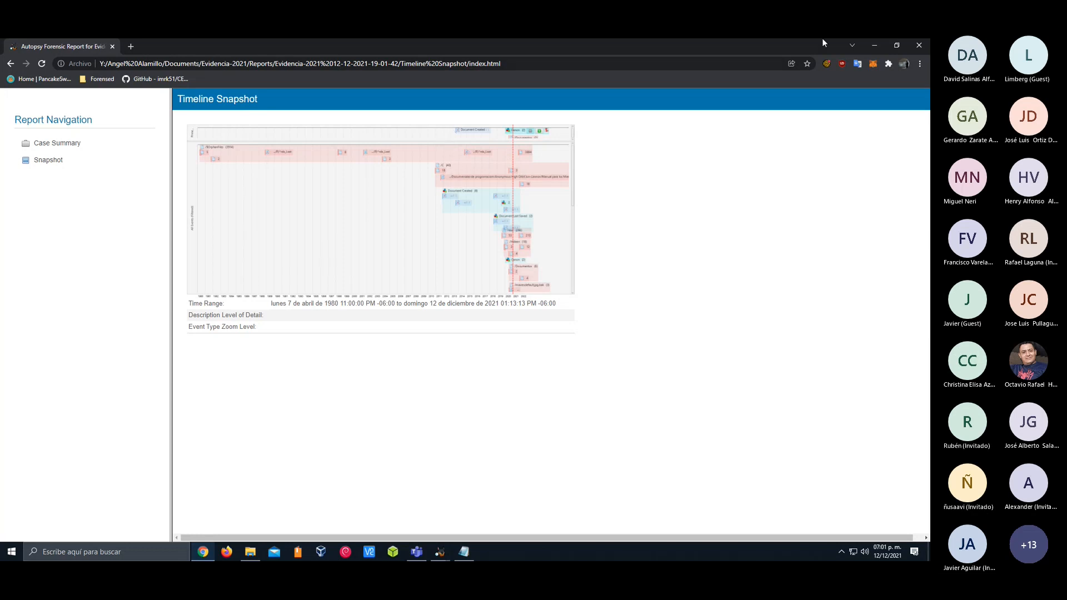
left_click(919, 46)
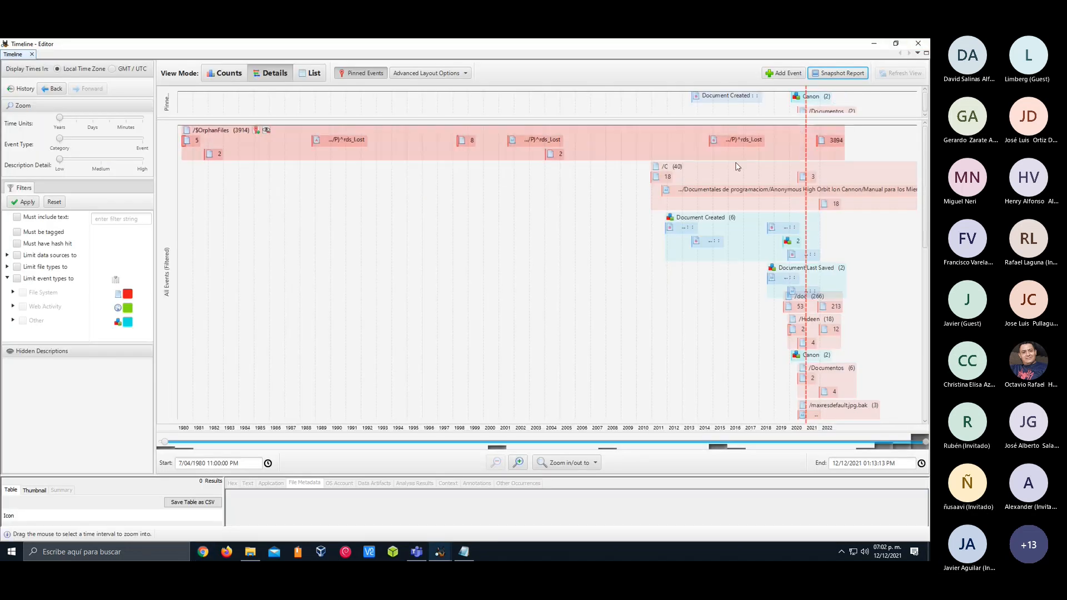
Review the form for adding a manual event and the advanced layout options without changing anything
left_click(783, 73)
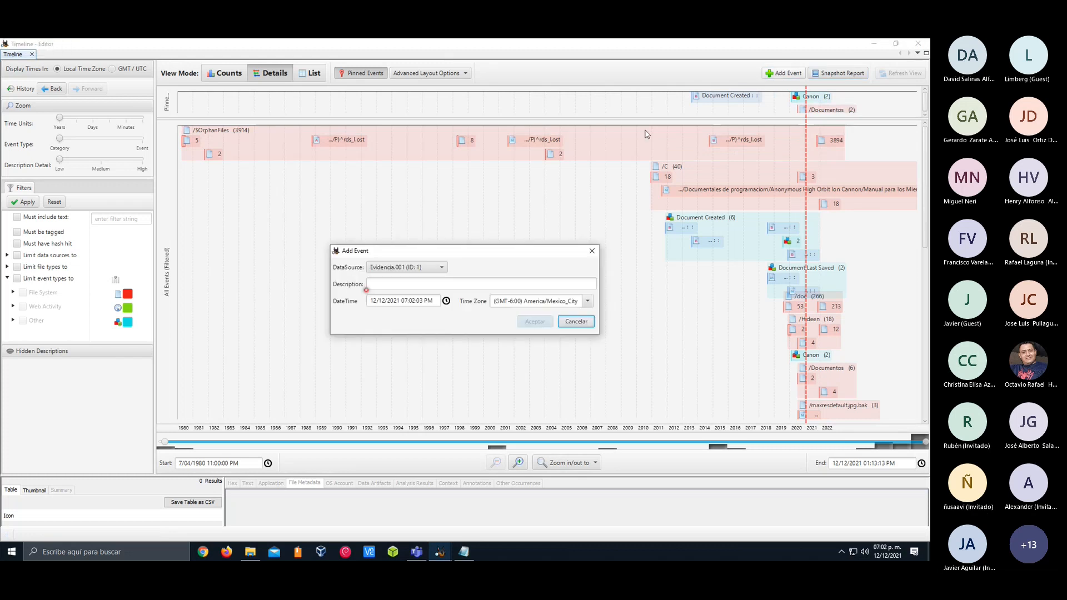
left_click(592, 251)
left_click(422, 73)
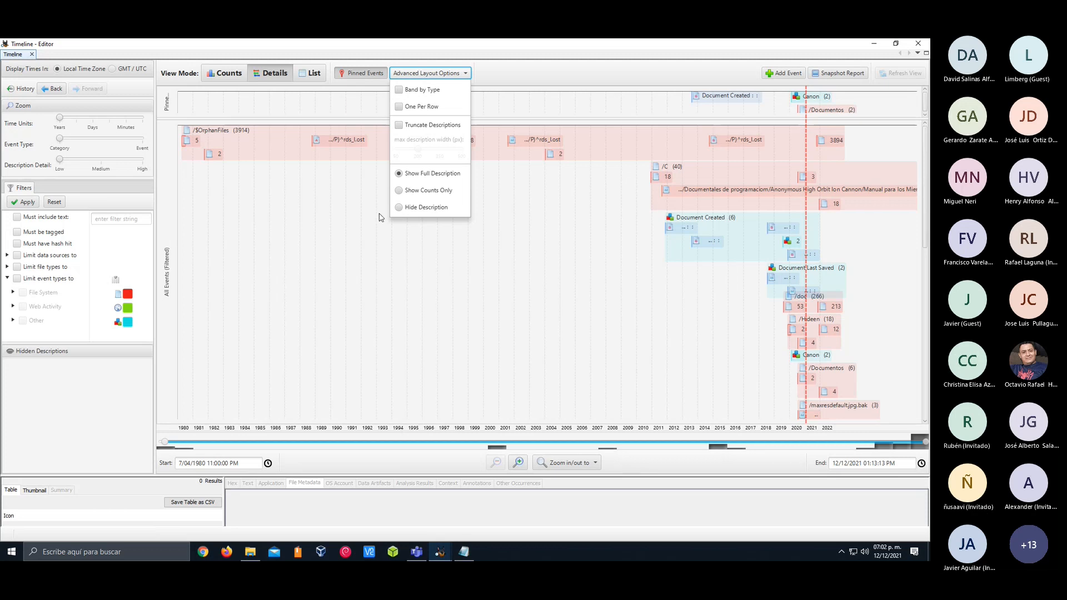
left_click(545, 226)
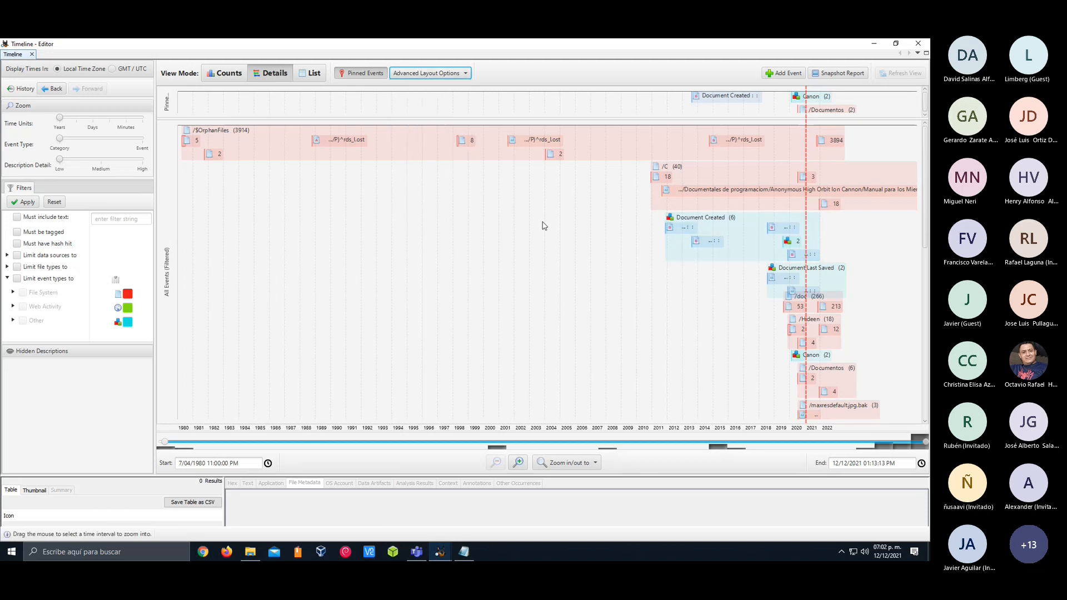
Select the 2011 Document Created event and the 2018 Document Last Saved event for inspection, and close the Timeline
left_click(670, 229)
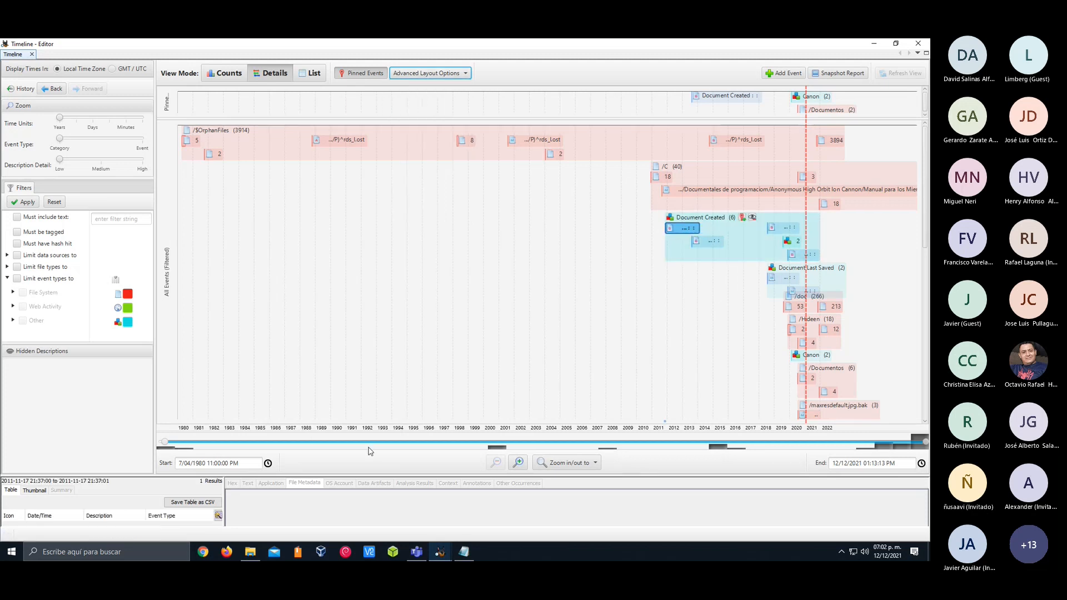
left_click(776, 279)
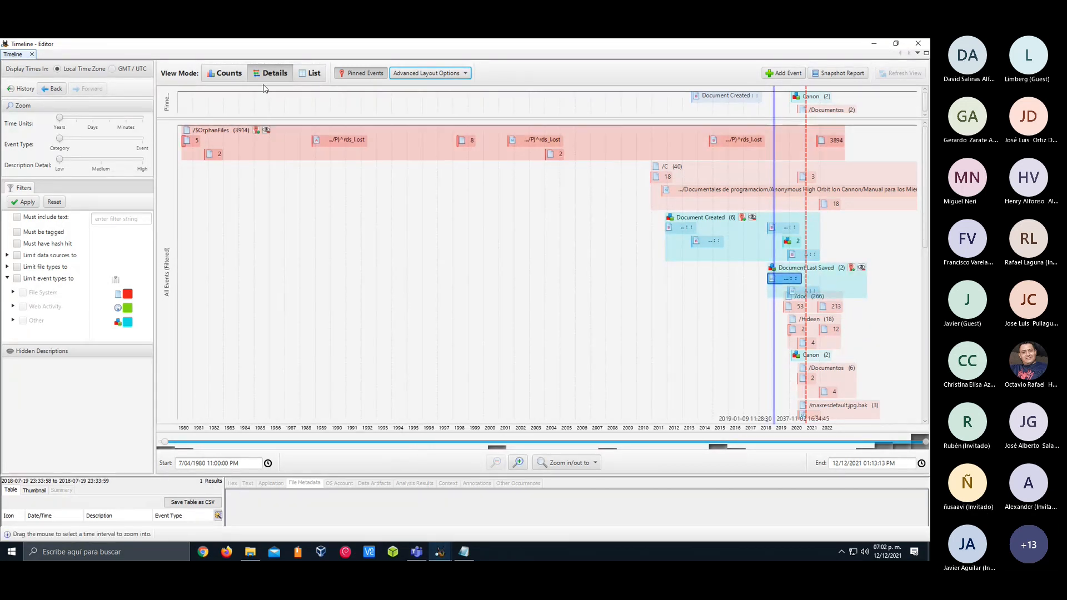
left_click(918, 43)
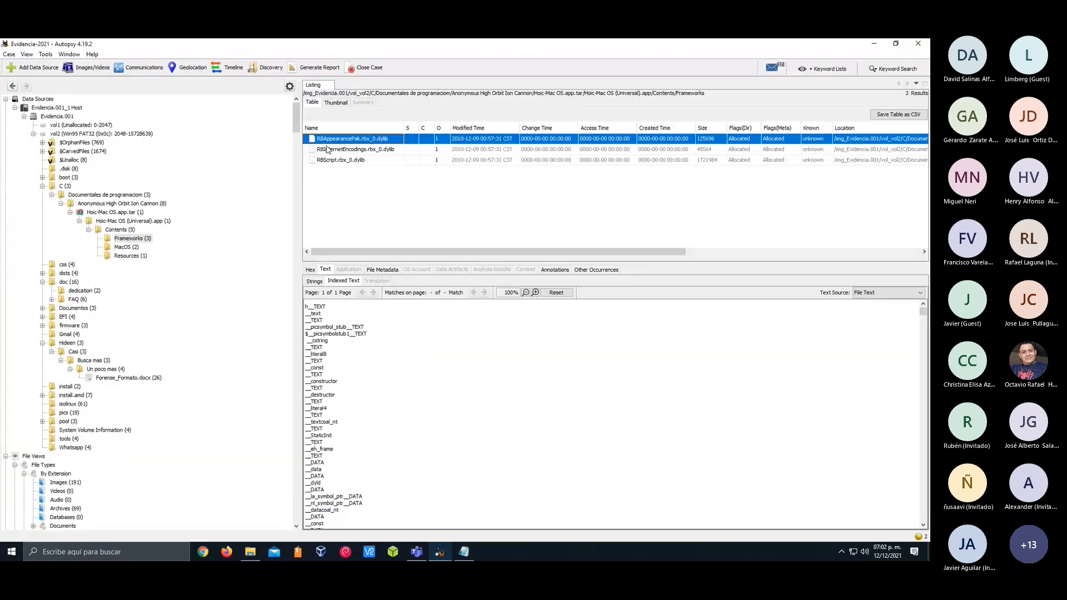
Run a Discovery search for videos with the default filters, and close the results window
left_click(272, 68)
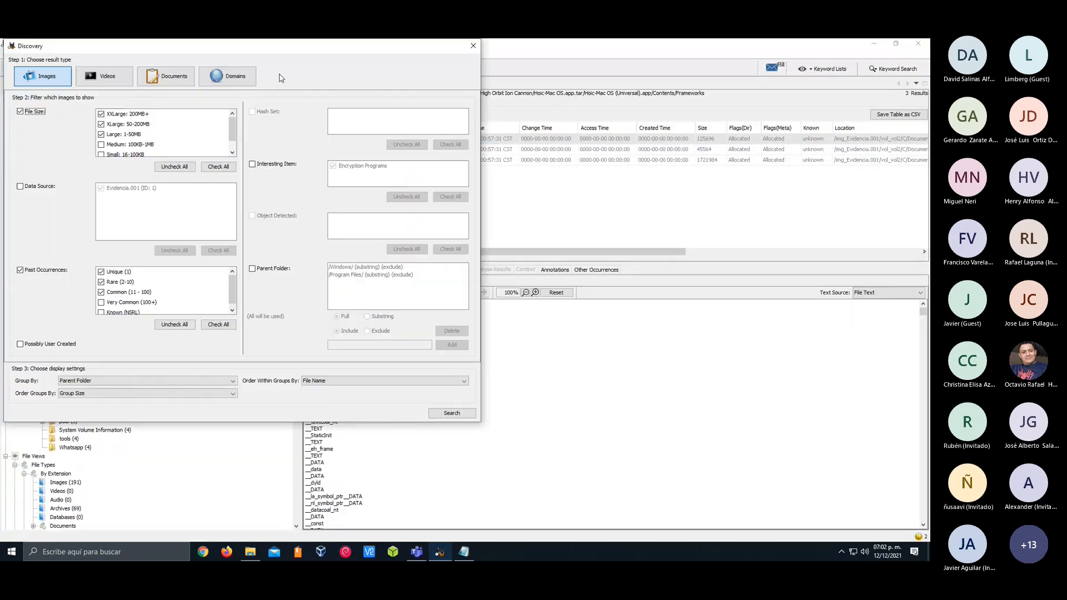
left_click(105, 76)
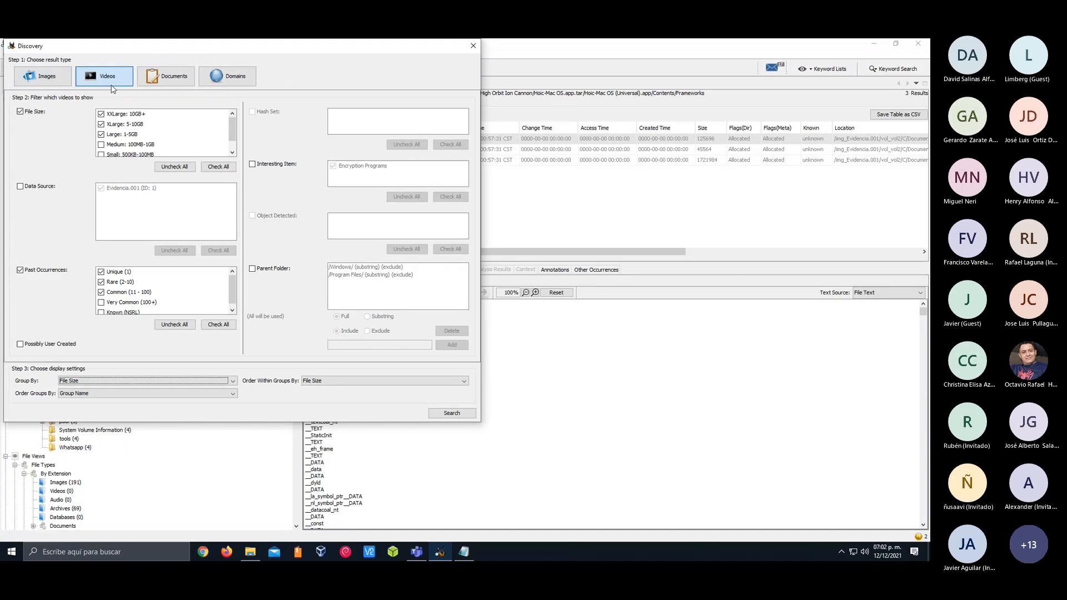
left_click(452, 413)
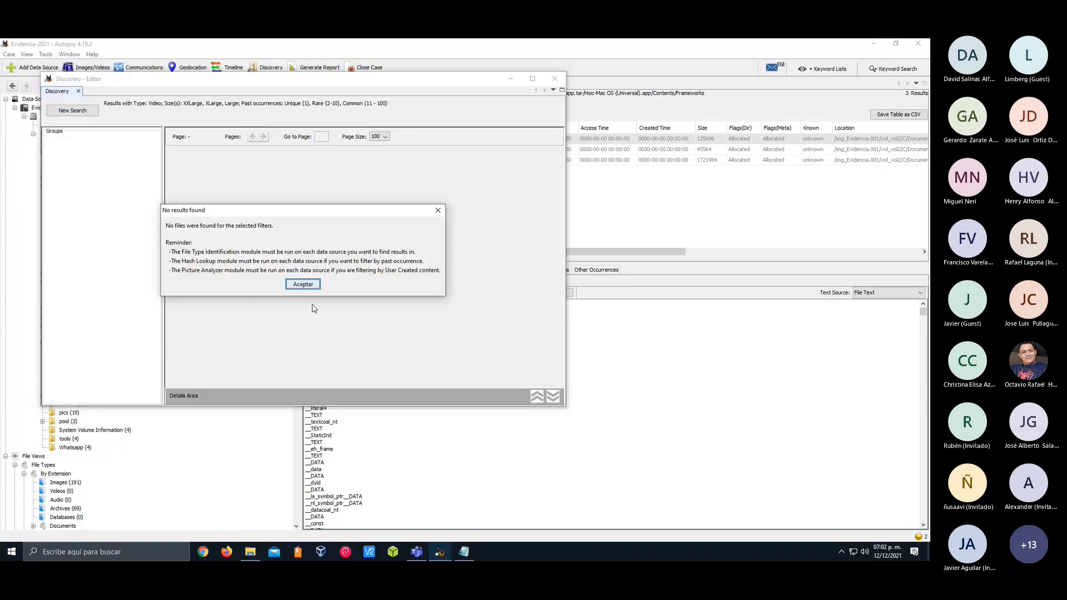
left_click(303, 285)
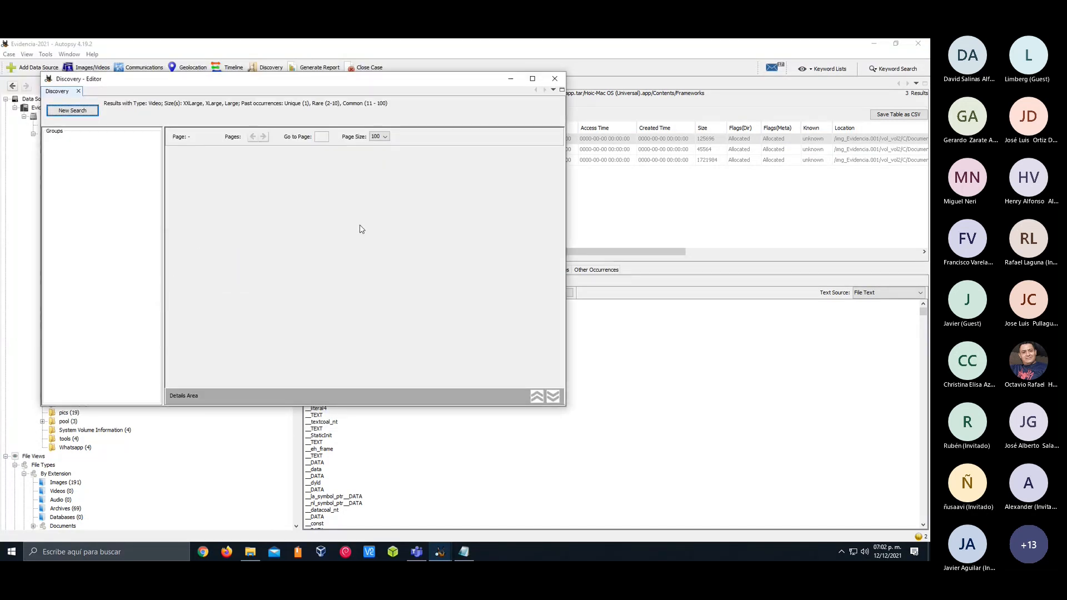
left_click(555, 79)
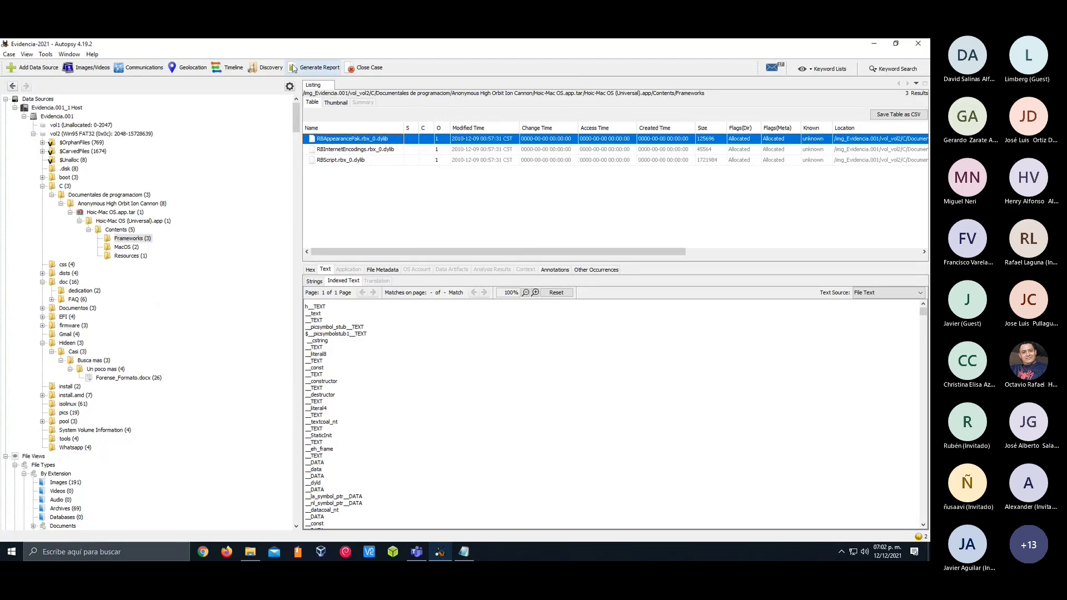
Run a Discovery search for images of all file sizes, limited to the Evidencia.001 data source
left_click(265, 70)
left_click_drag(225, 55, 394, 82)
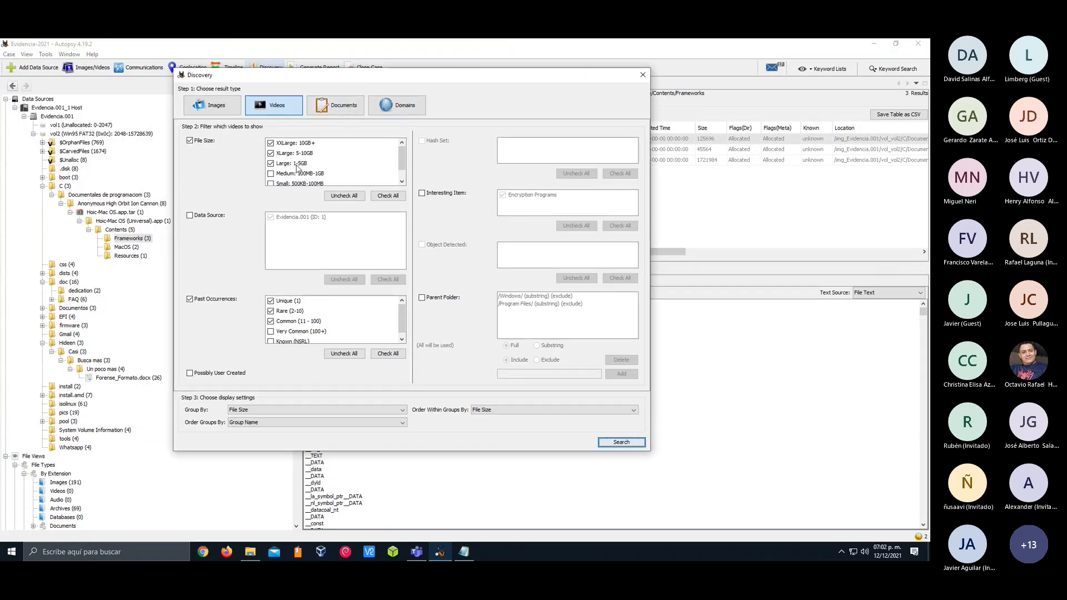
left_click(388, 196)
left_click(214, 105)
left_click(382, 195)
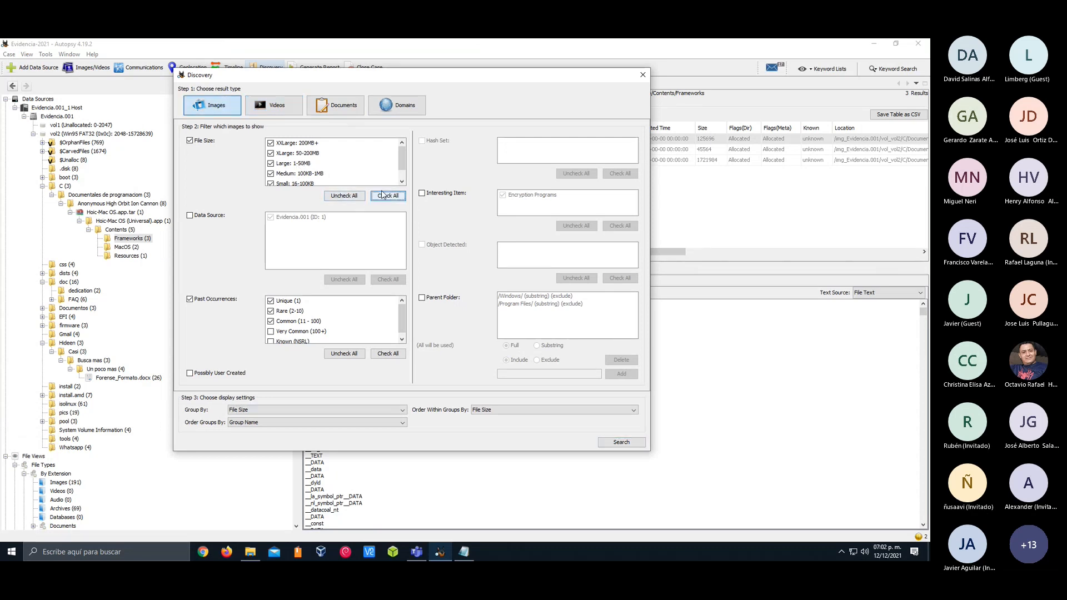
left_click(210, 216)
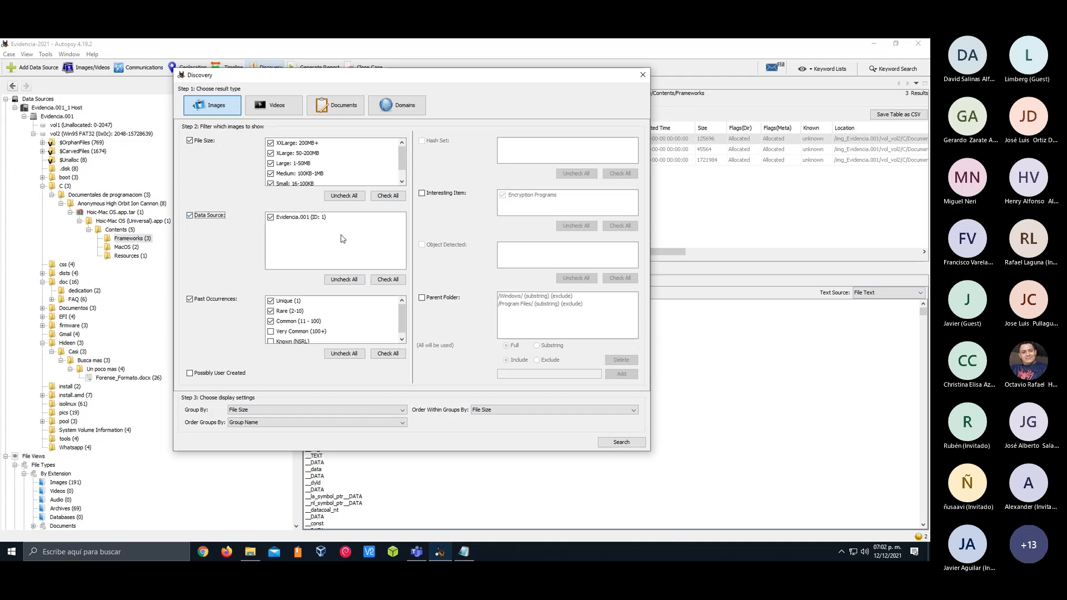
left_click(611, 440)
Bring the Discovery results window to the front and maximize it to examine the Large: 1-50MB images
left_click(460, 89)
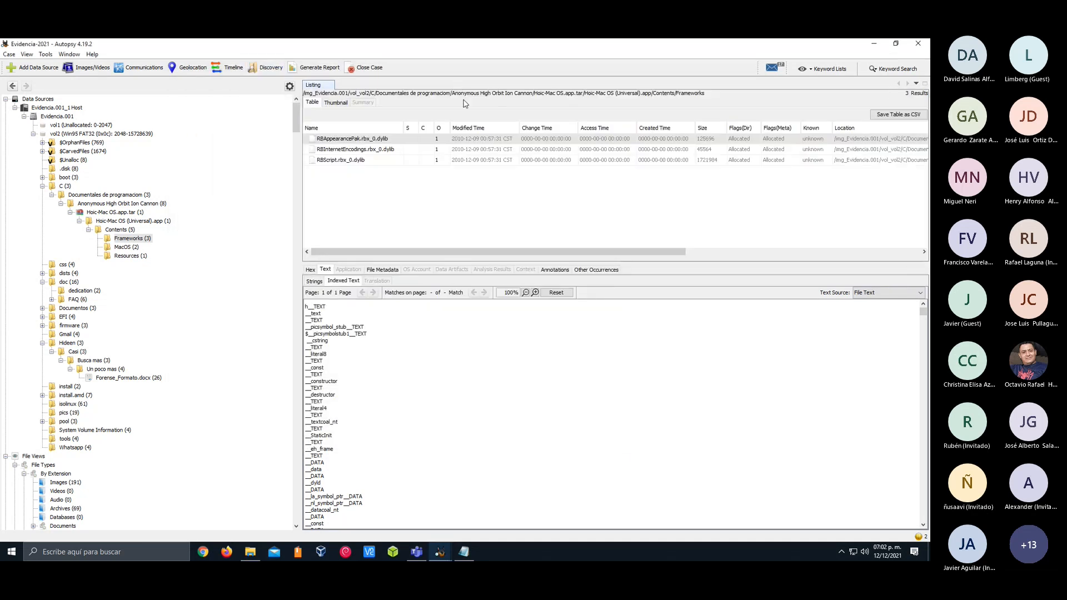
mouse_move(440, 552)
left_click(484, 498)
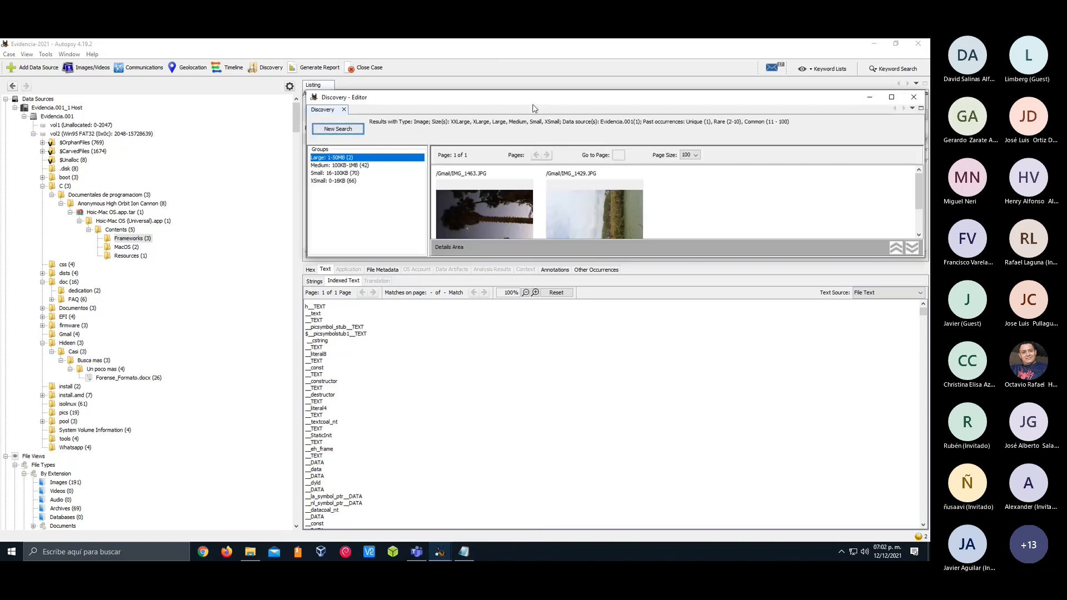
left_click_drag(556, 97, 372, 107)
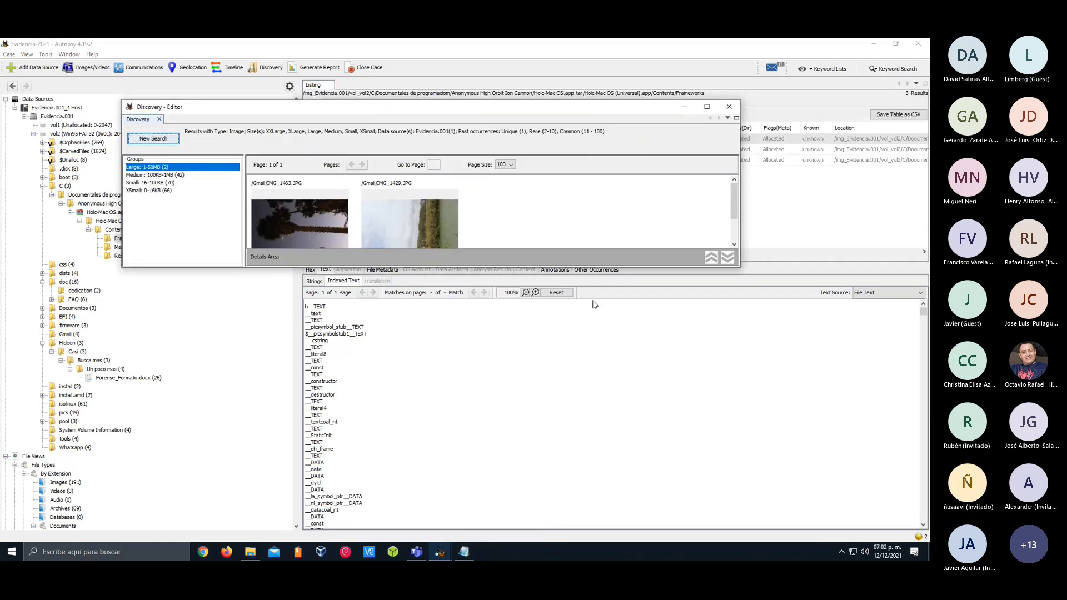
left_click(707, 107)
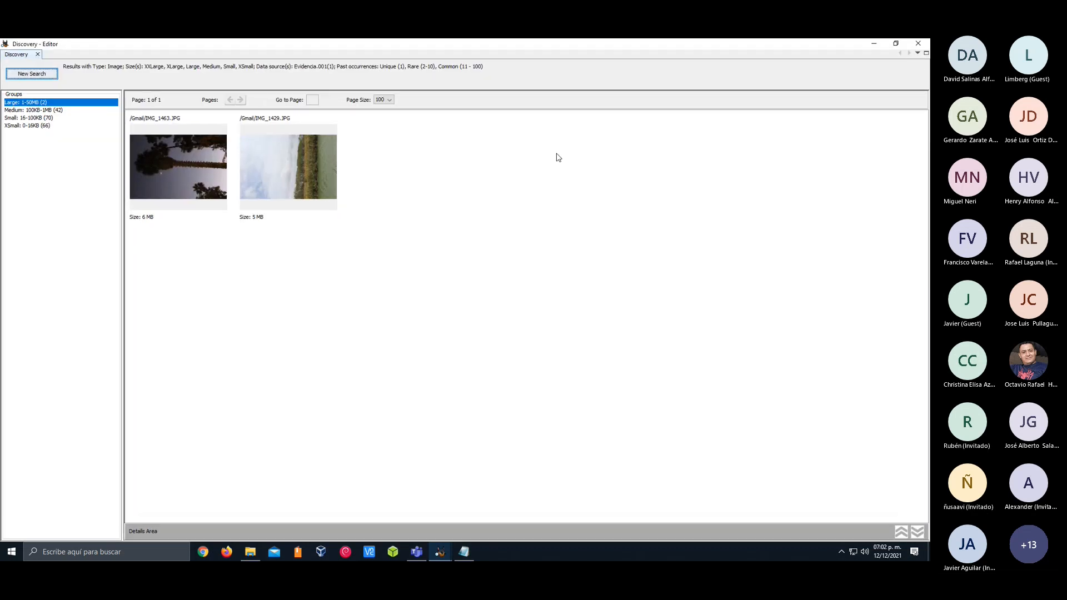
Inspect IMG_1429.JPG from the Large group in its image preview and hexadecimal view
left_click(224, 181)
left_click(259, 175)
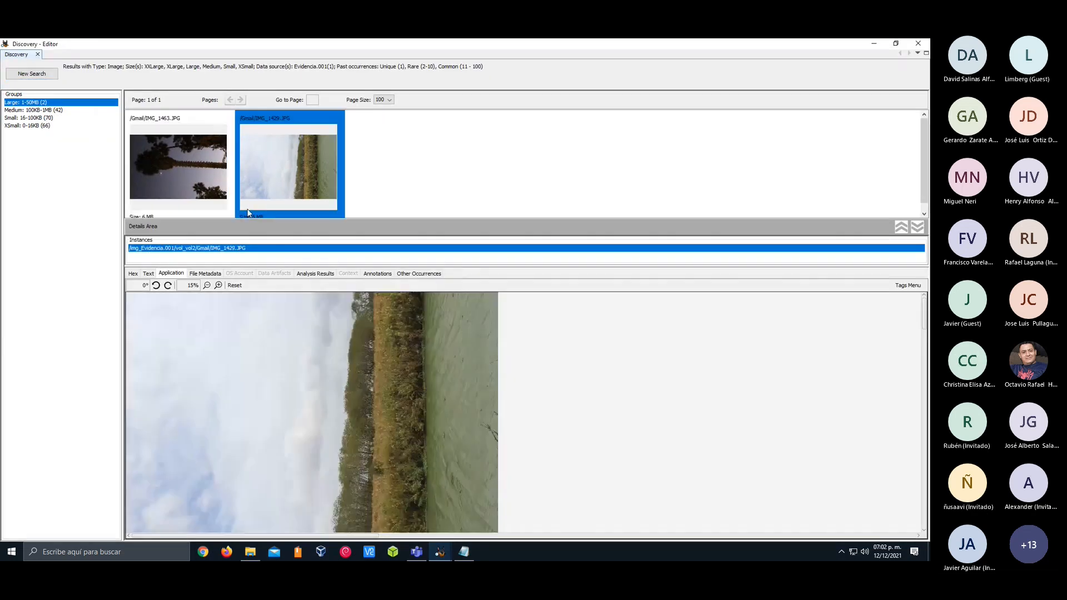
left_click(147, 274)
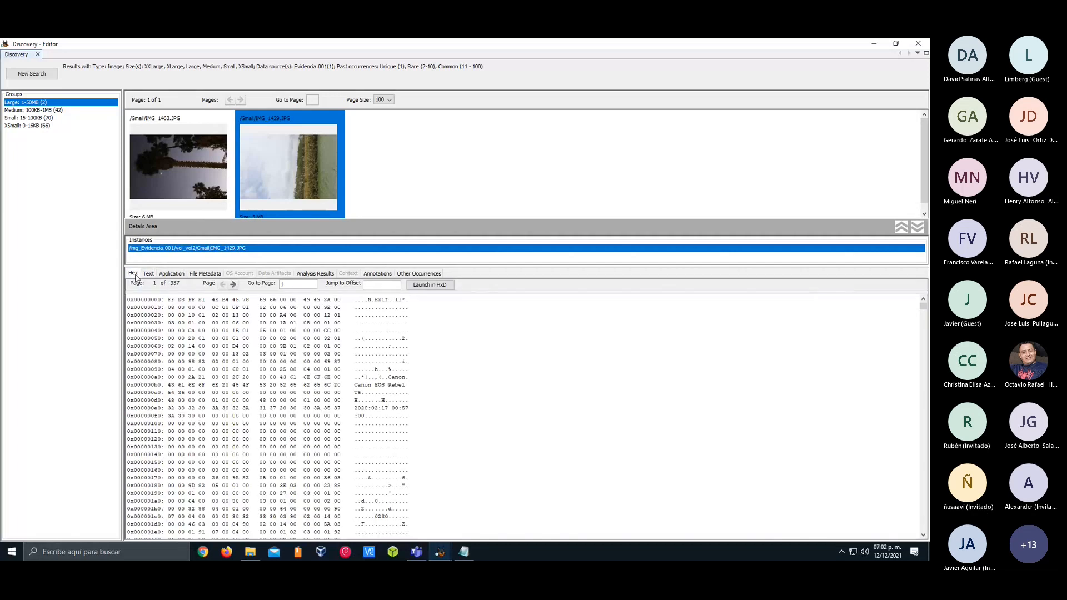
left_click(171, 274)
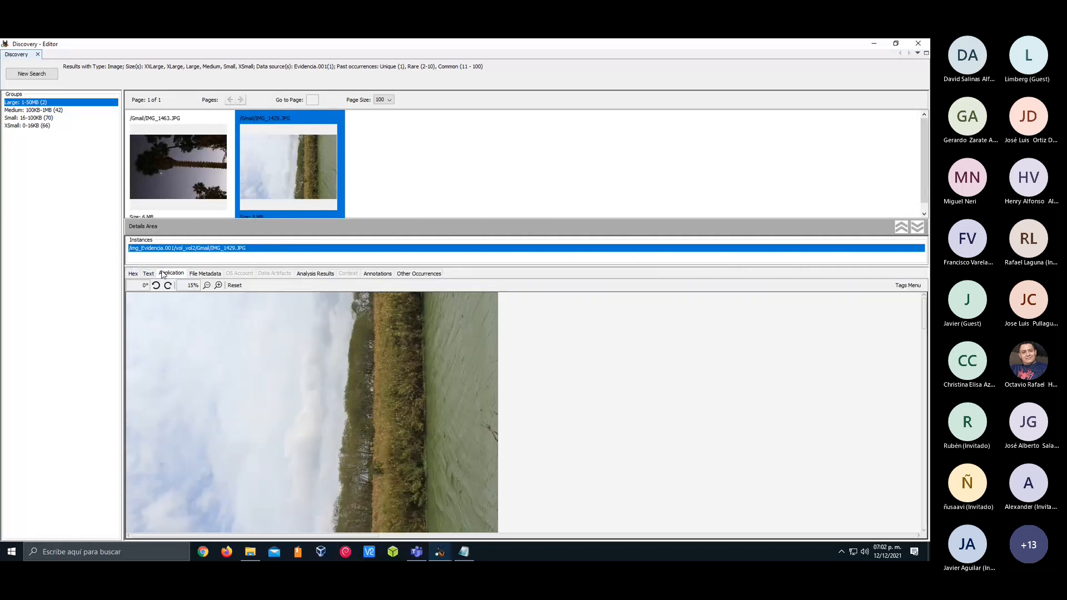
left_click(133, 273)
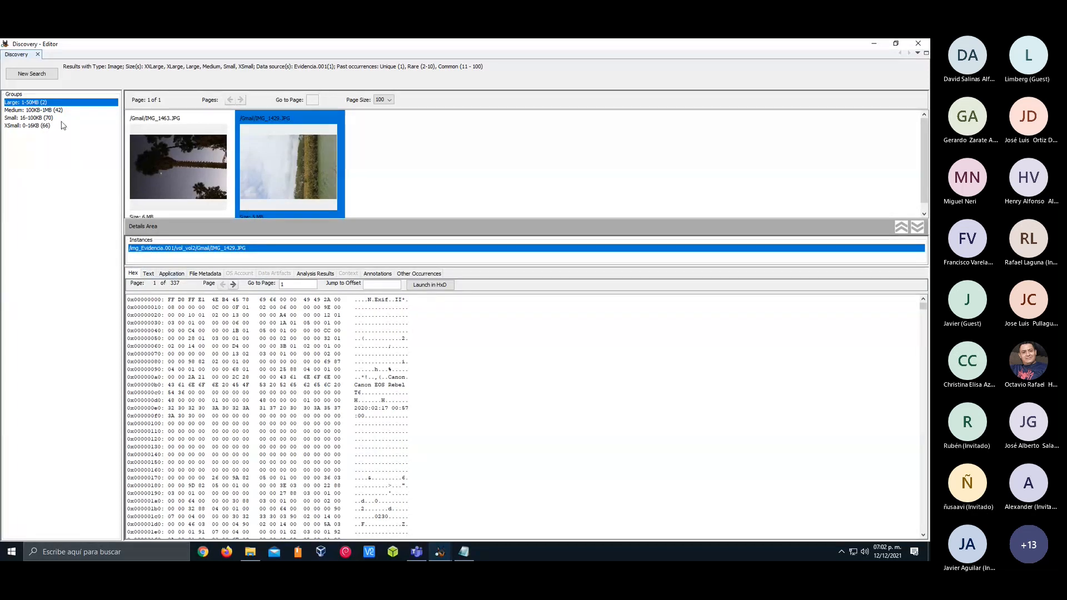
Preview image97.png from the Medium: 100KB-1MB group, enlarge the thumbnail area, and close the Discovery window
left_click(47, 110)
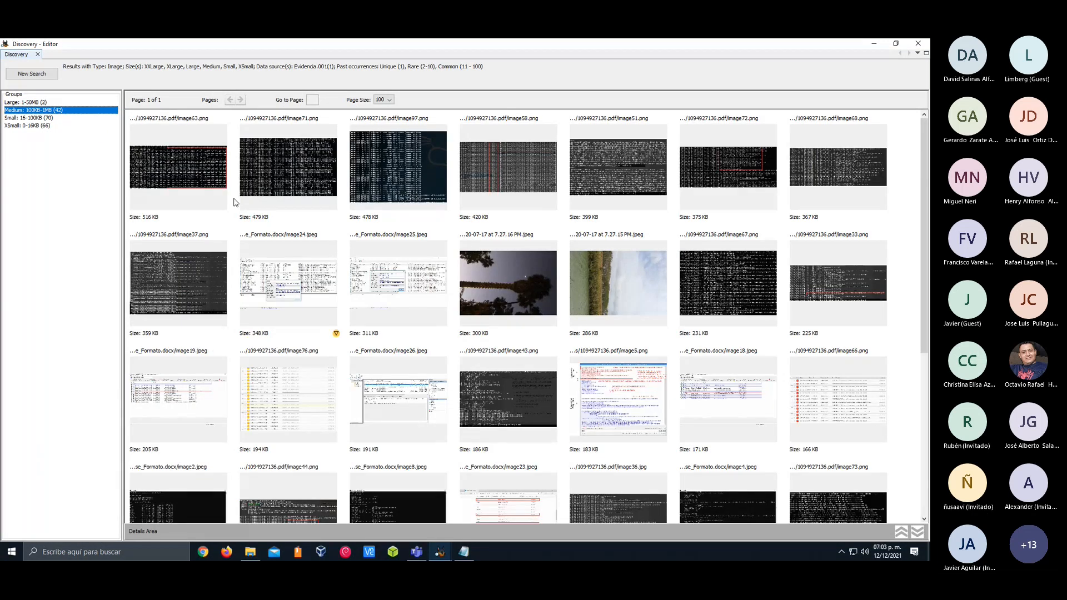
left_click(406, 160)
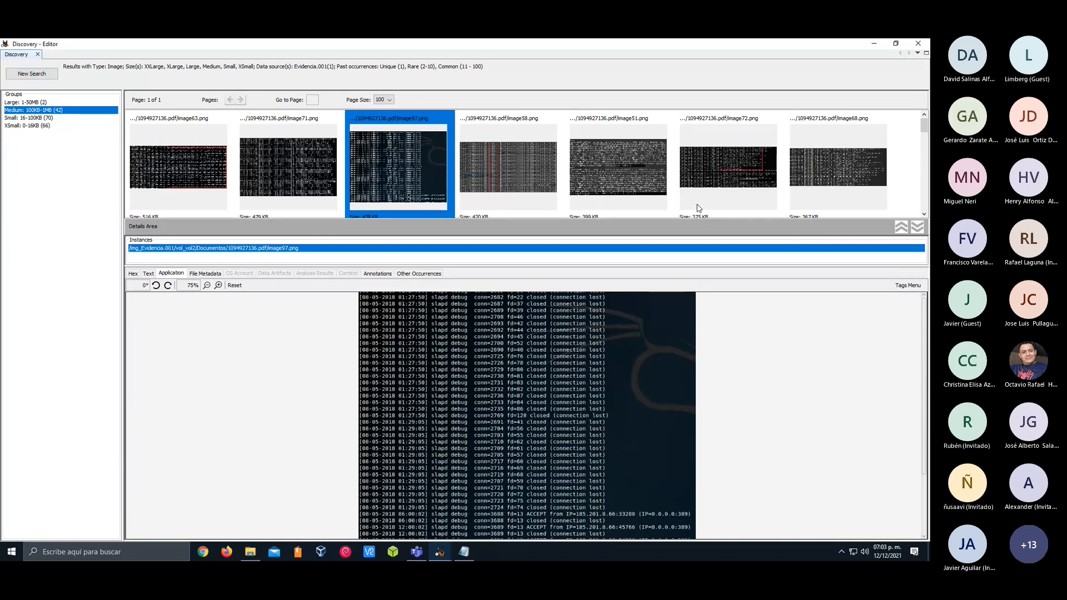
left_click_drag(576, 220, 576, 340)
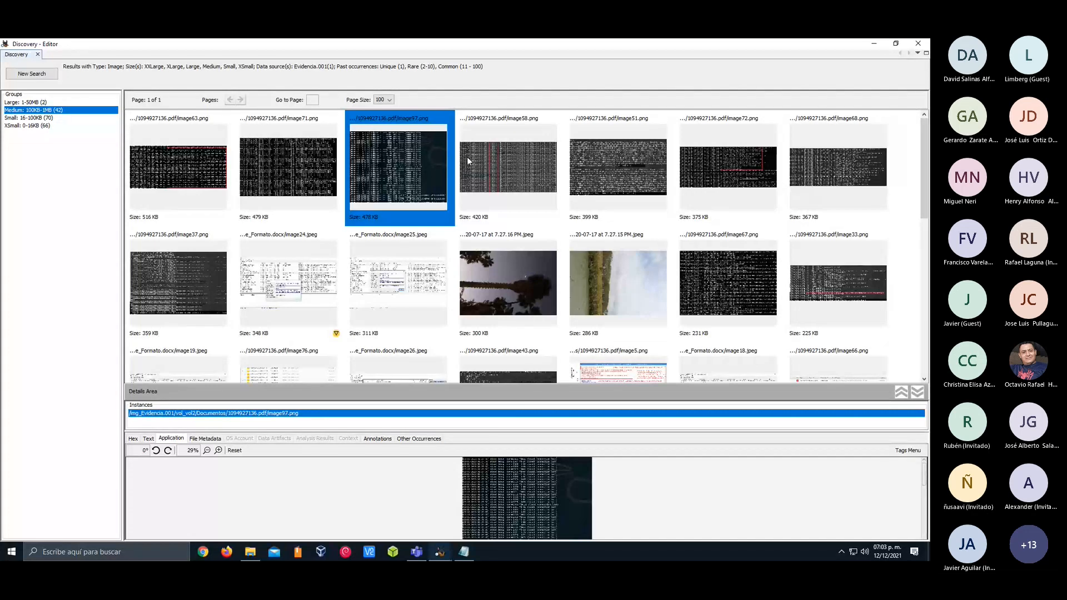
left_click(918, 44)
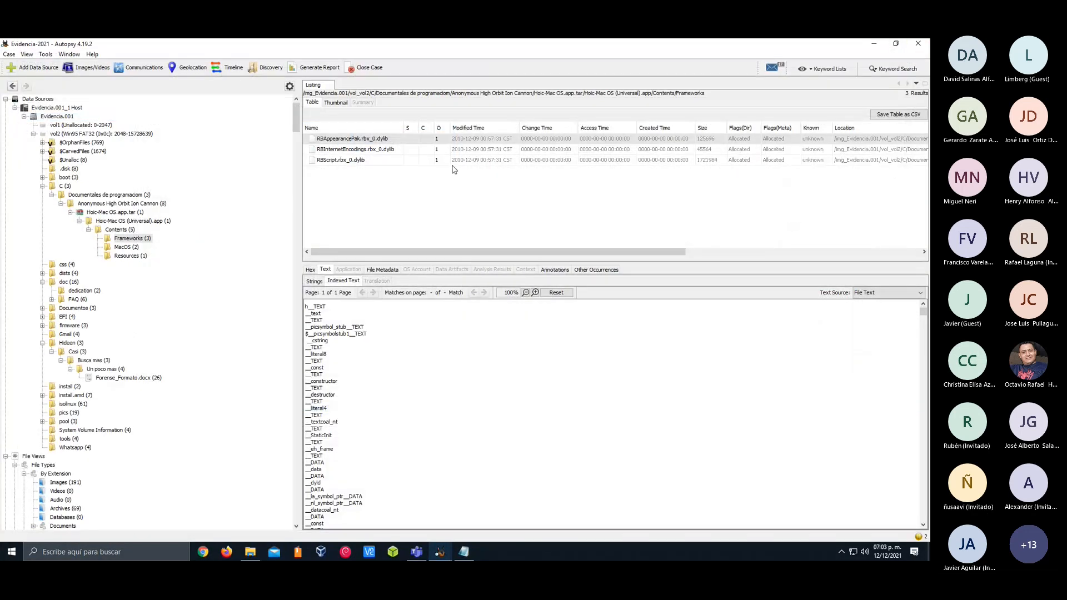
Generate an HTML report of the case with the header "Academia" and open the resulting report.html in the browser
left_click(318, 67)
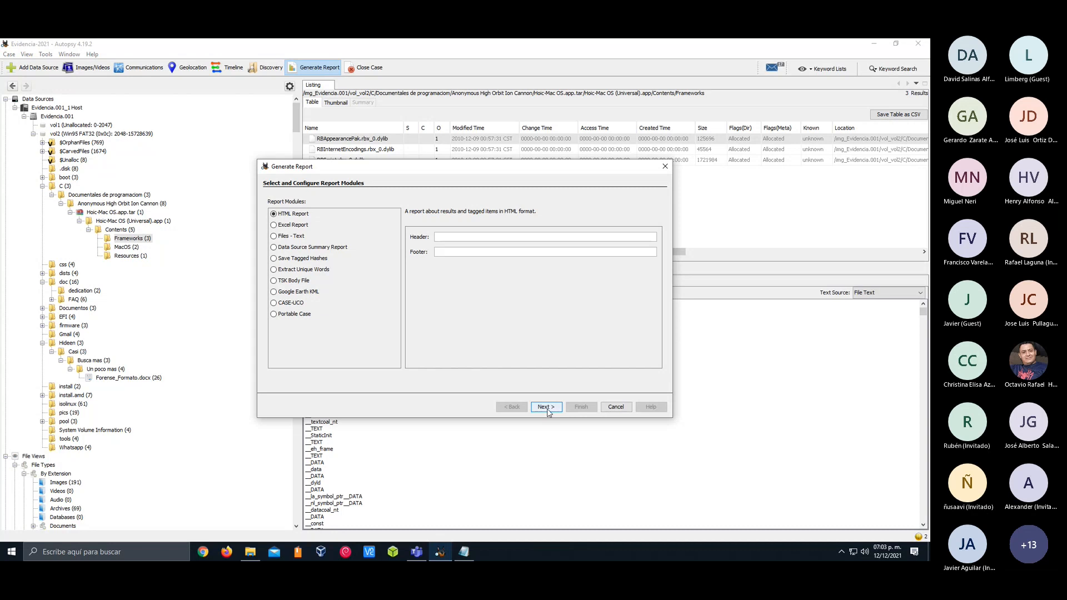
left_click(476, 238)
type("Academi")
key("Return")
key("Return")
key("Return")
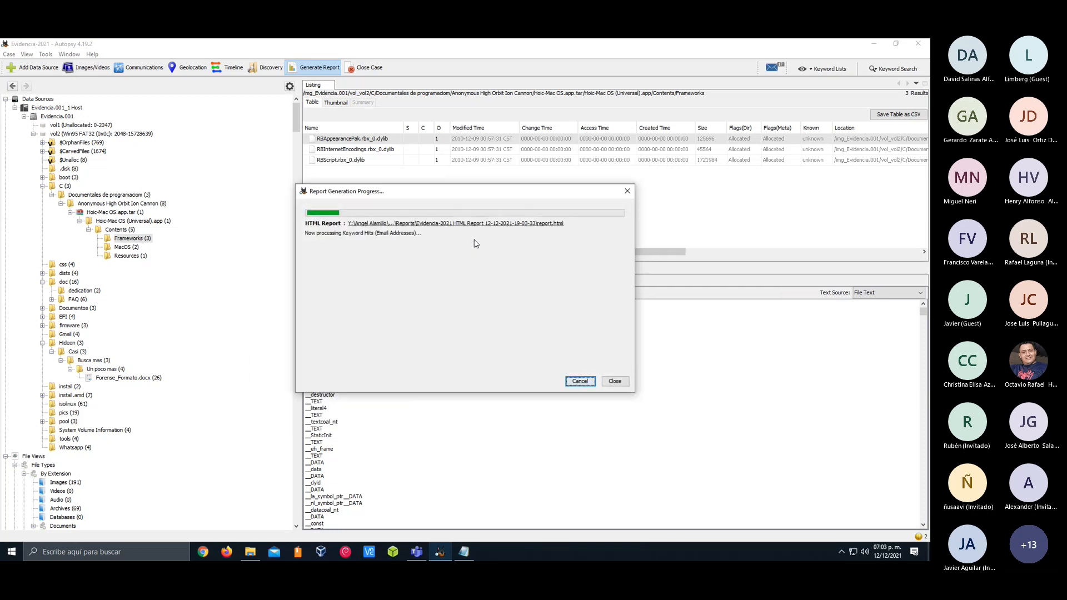
left_click(513, 224)
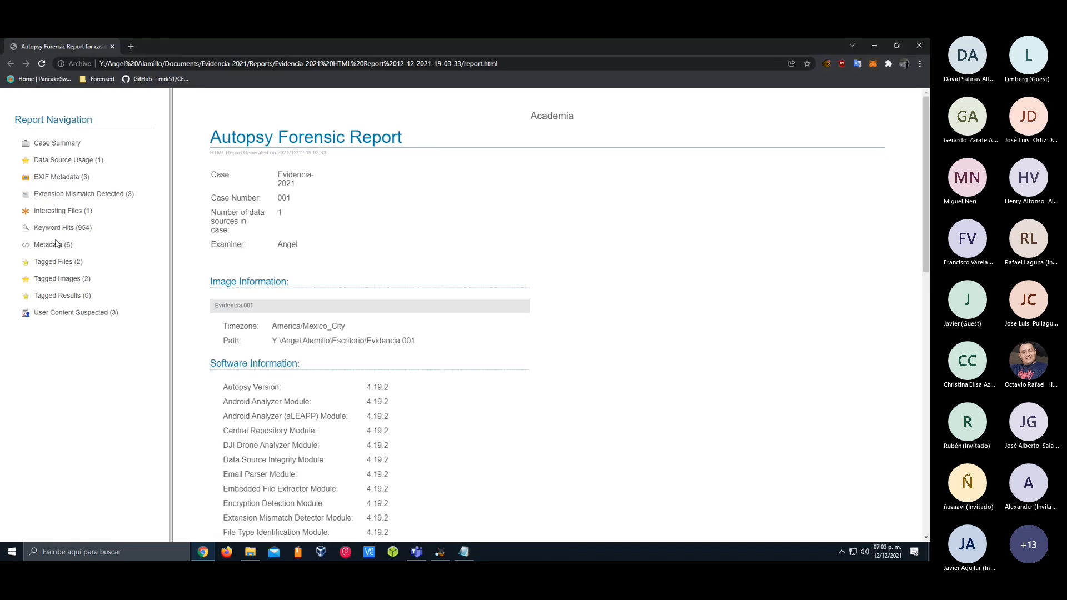
Examine the document owners in the report's Metadata section and the e-mail addresses under Keyword Hits
left_click(48, 245)
left_click_drag(330, 184, 428, 210)
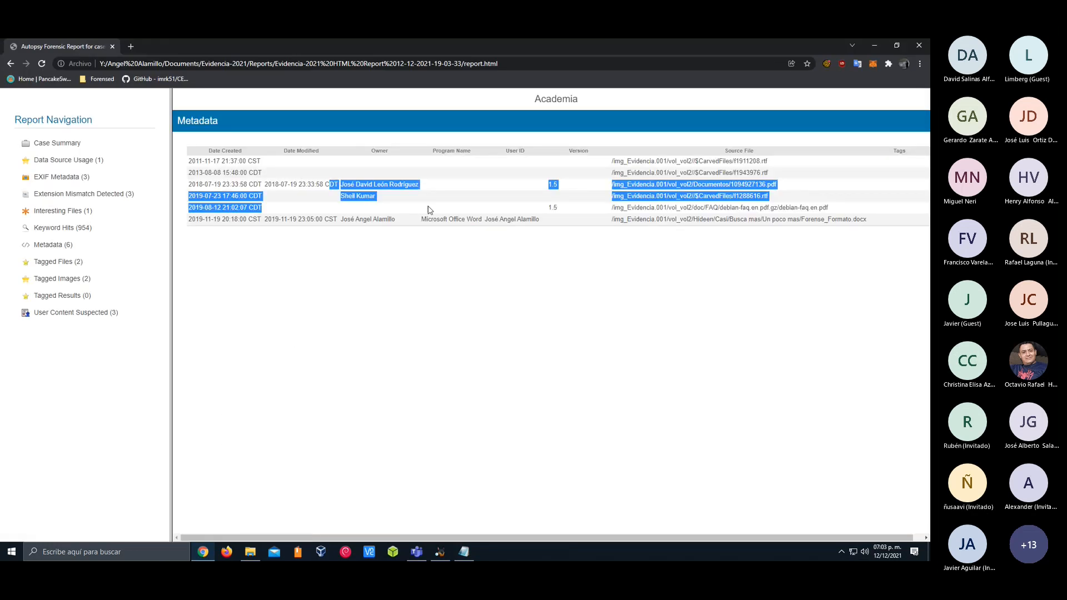
left_click(56, 231)
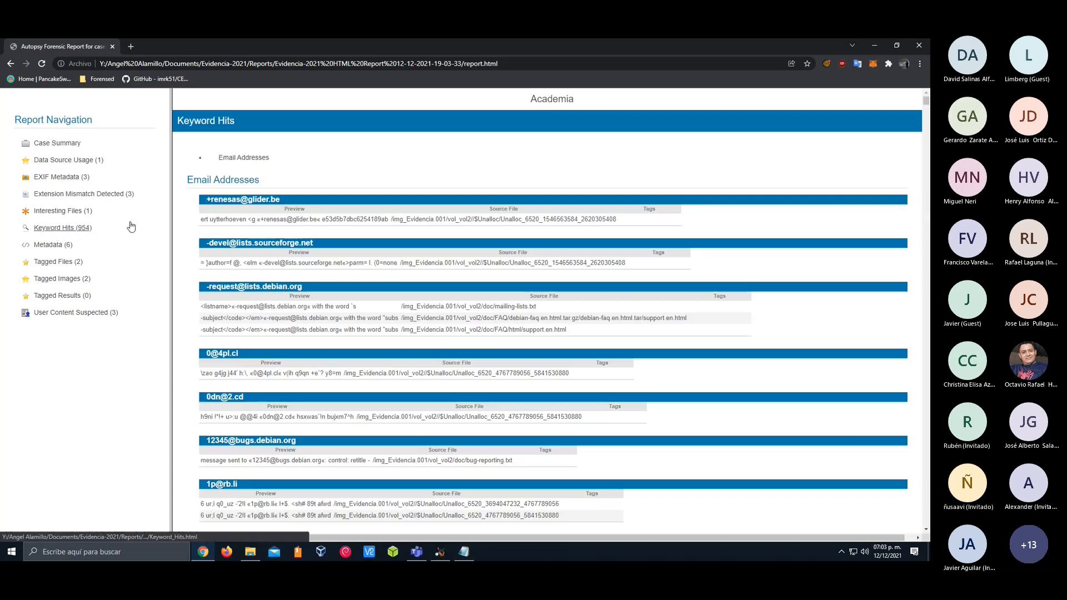
scroll(246, 214, "down", 20)
scroll(246, 214, "down", 20)
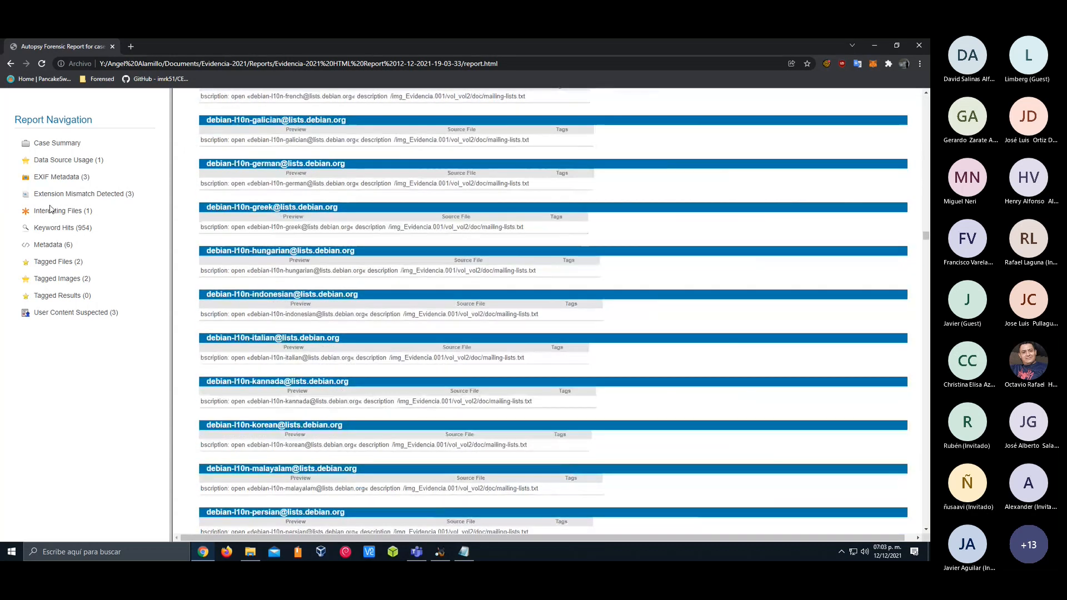
Review the report's Data Source Usage section and the ingest history in its Case Summary
left_click(67, 160)
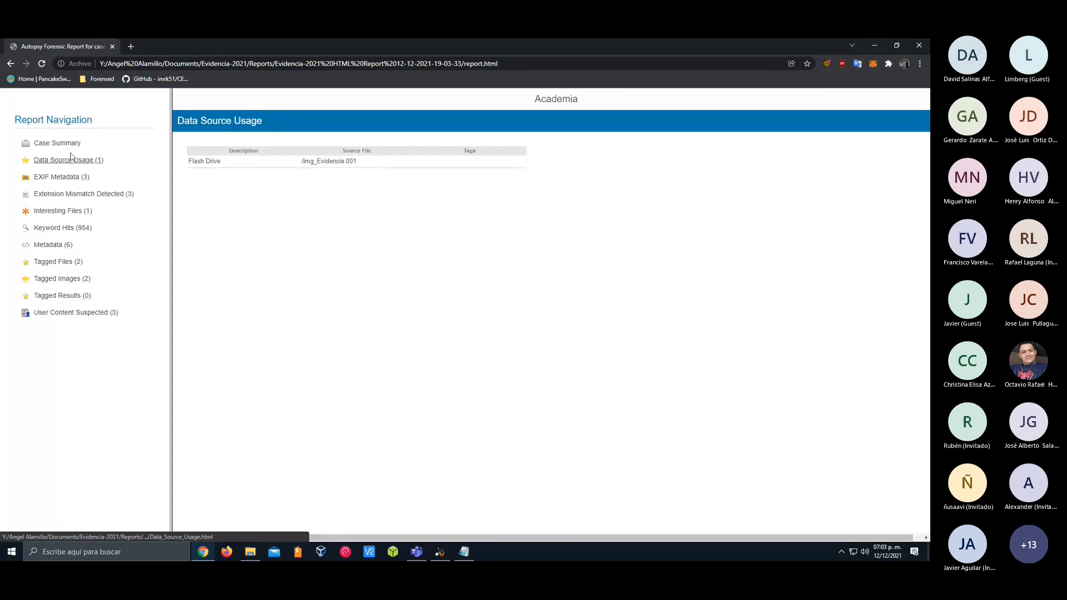
left_click(61, 144)
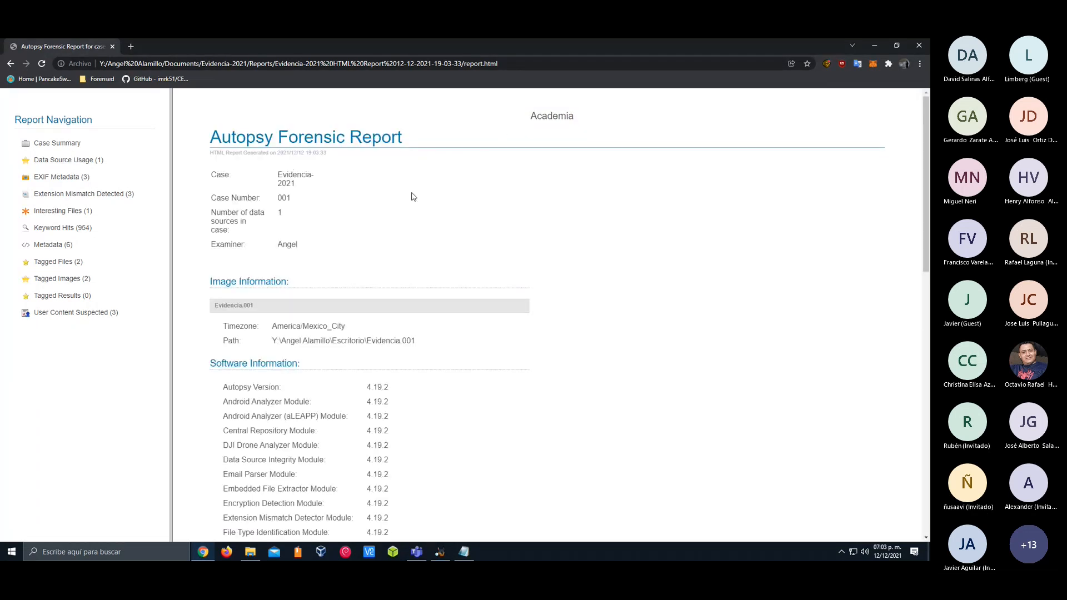
scroll(412, 197, "down", 15)
scroll(399, 215, "up", 3)
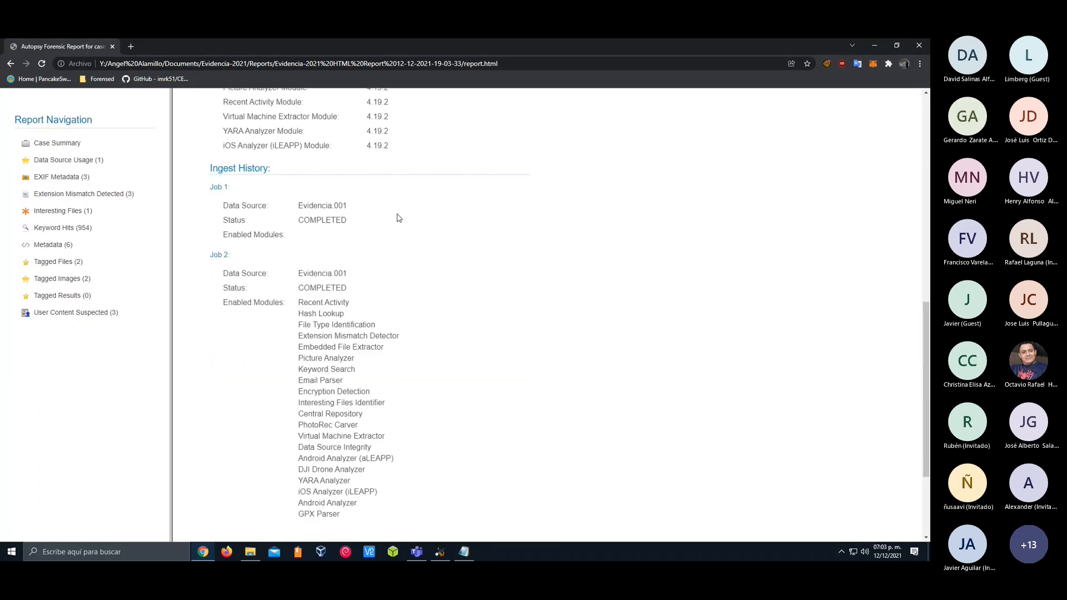
left_click_drag(230, 264, 278, 223)
left_click(439, 283)
Examine the software versions, image information and case details in the report's Case Summary
scroll(439, 283, "up", 1)
left_click(490, 266)
scroll(491, 265, "up", 5)
left_click_drag(446, 233, 367, 167)
scroll(367, 171, "up", 4)
left_click_drag(362, 214, 280, 172)
left_click(421, 244)
scroll(421, 248, "up", 1)
scroll(421, 249, "down", 8)
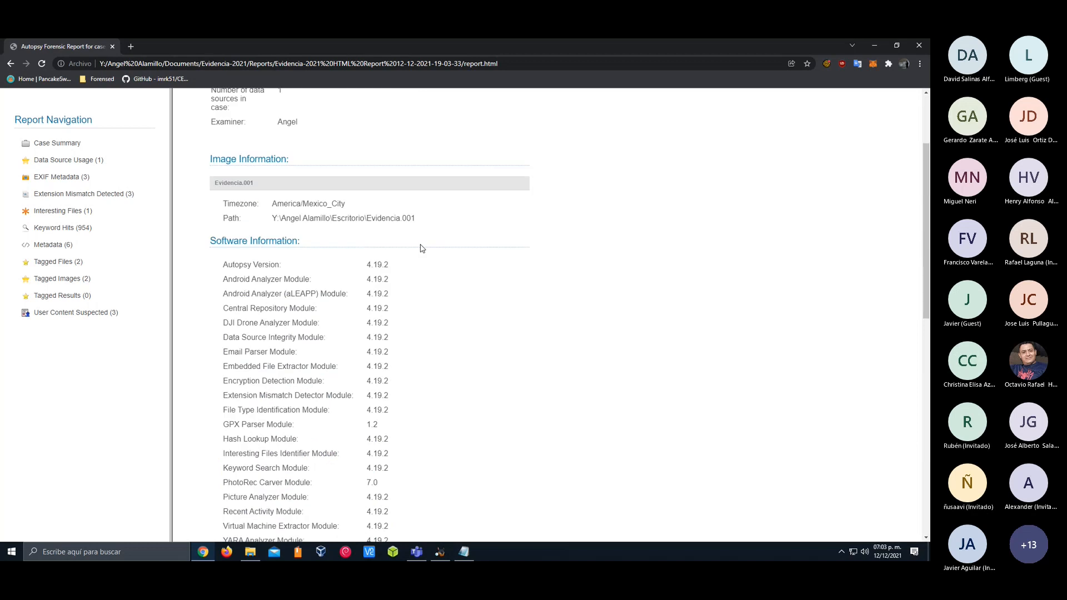
Check the User Content Suspected section of the report and return to the Case Summary
left_click(58, 314)
left_click_drag(204, 184, 269, 209)
left_click(74, 143)
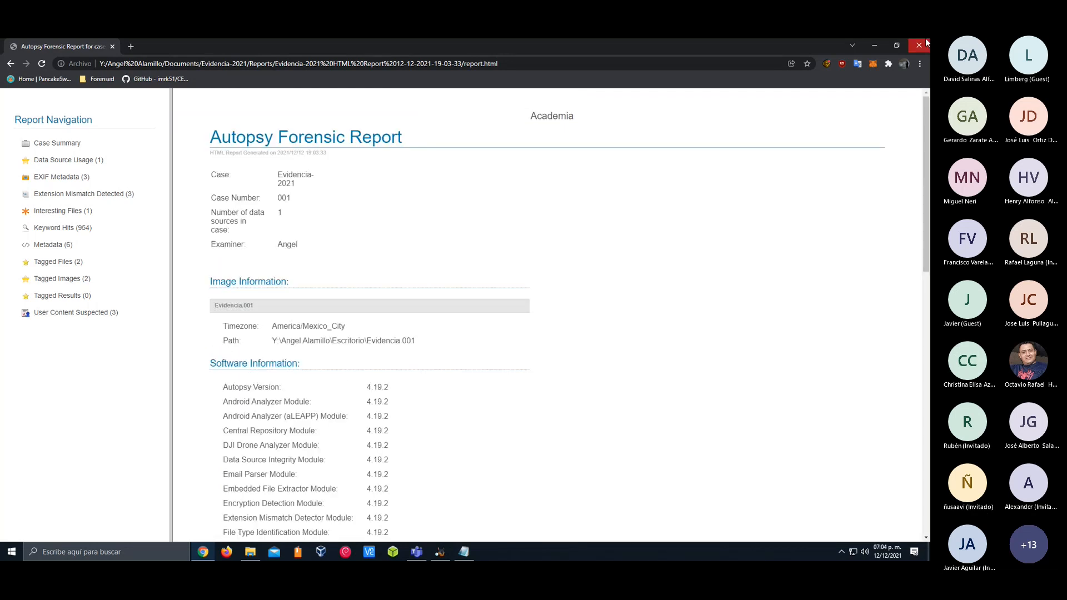
Switch back to Autopsy, dismiss the report generation progress dialog, and close the other application left open in the background
key("alt+Tab")
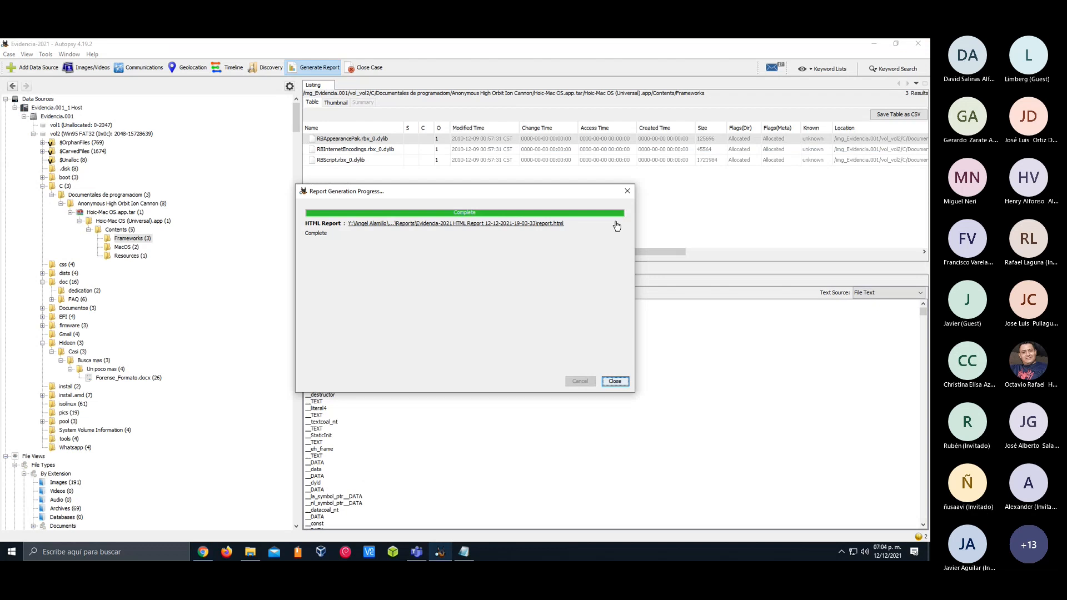
left_click(615, 382)
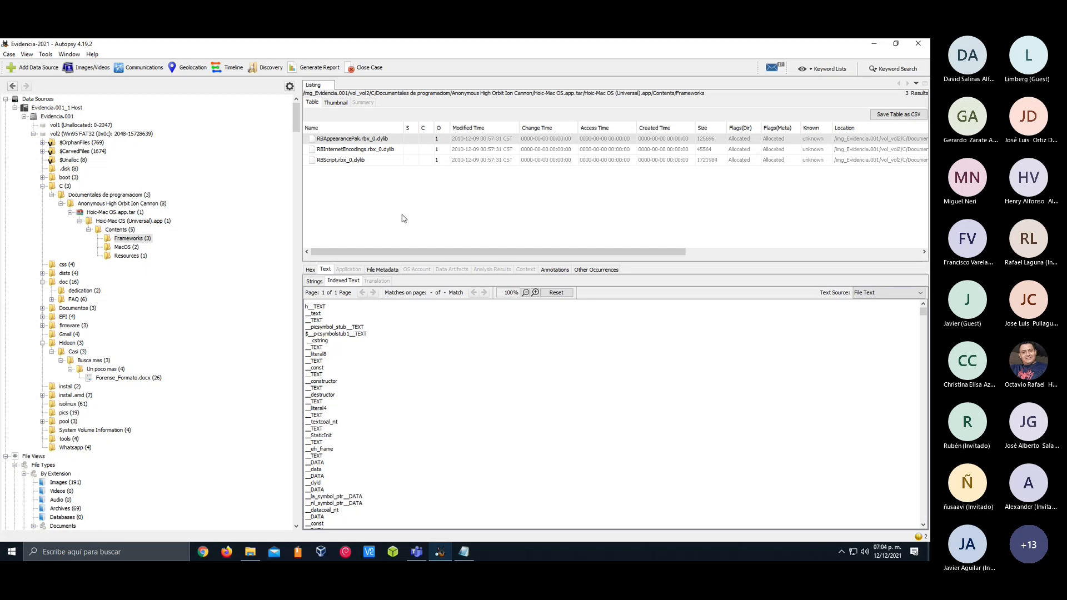
right_click(463, 553)
left_click(469, 532)
Browse from Hoic-Mac OS.app.tar up to Documentales de programacion, and open its Anonymous High Orbit Ion Cannon folder
left_click(129, 222)
left_click(114, 213)
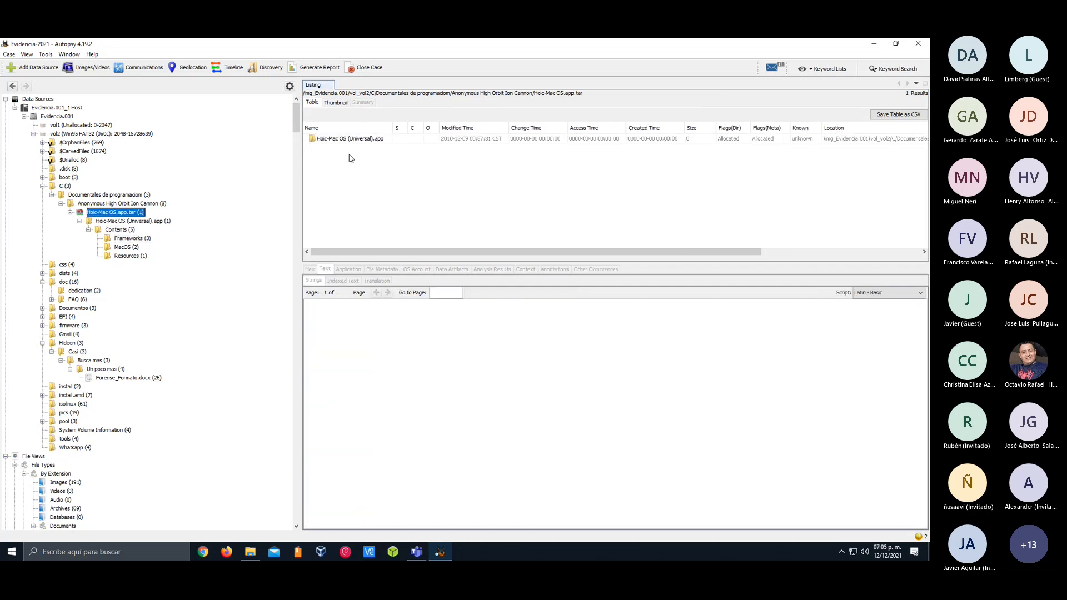
left_click(134, 204)
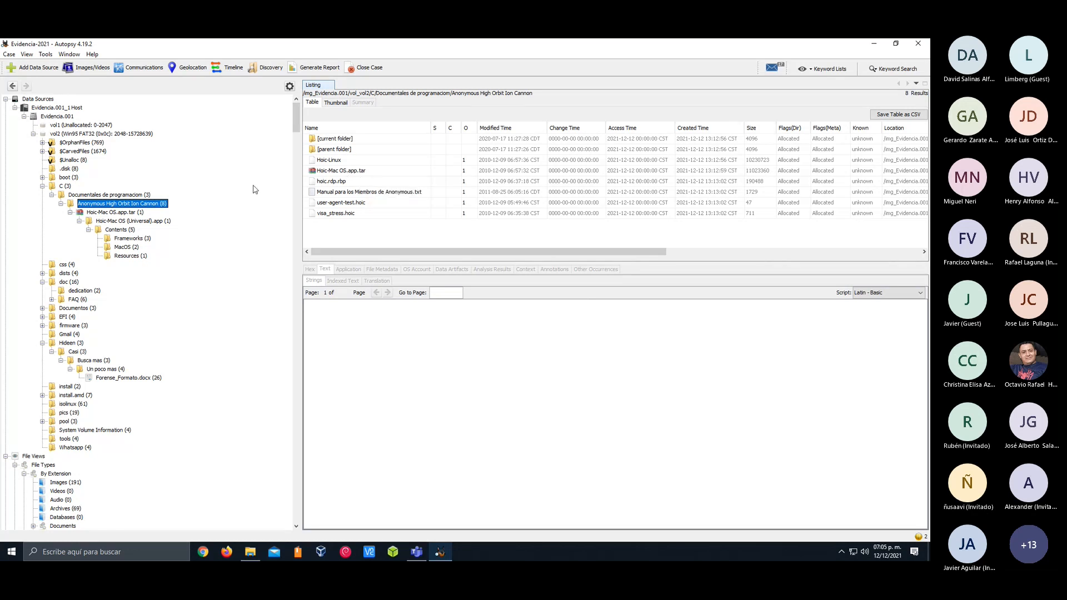
left_click(118, 193)
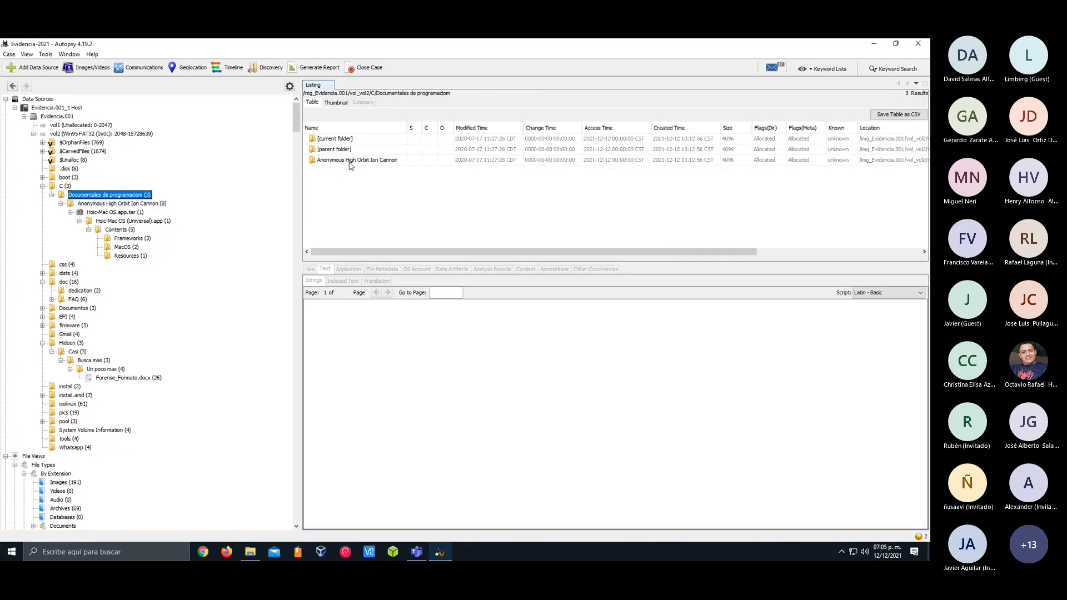
double_click(350, 162)
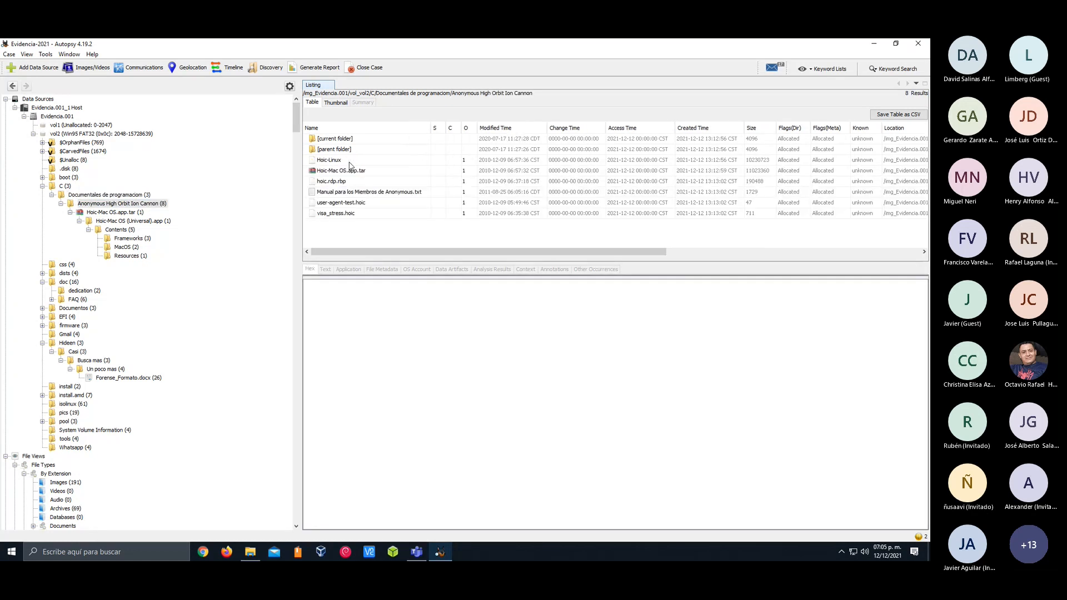
Read Manual para los Miembros de Anonymous.txt, comparing its extracted strings with its indexed text
left_click(375, 192)
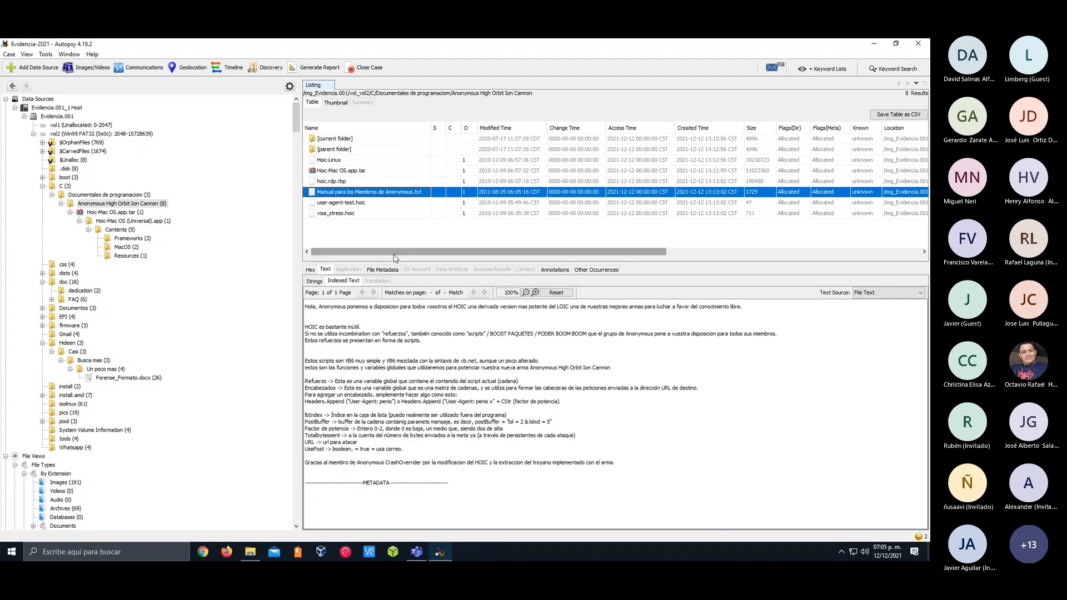
left_click_drag(633, 456, 358, 310)
left_click(359, 310)
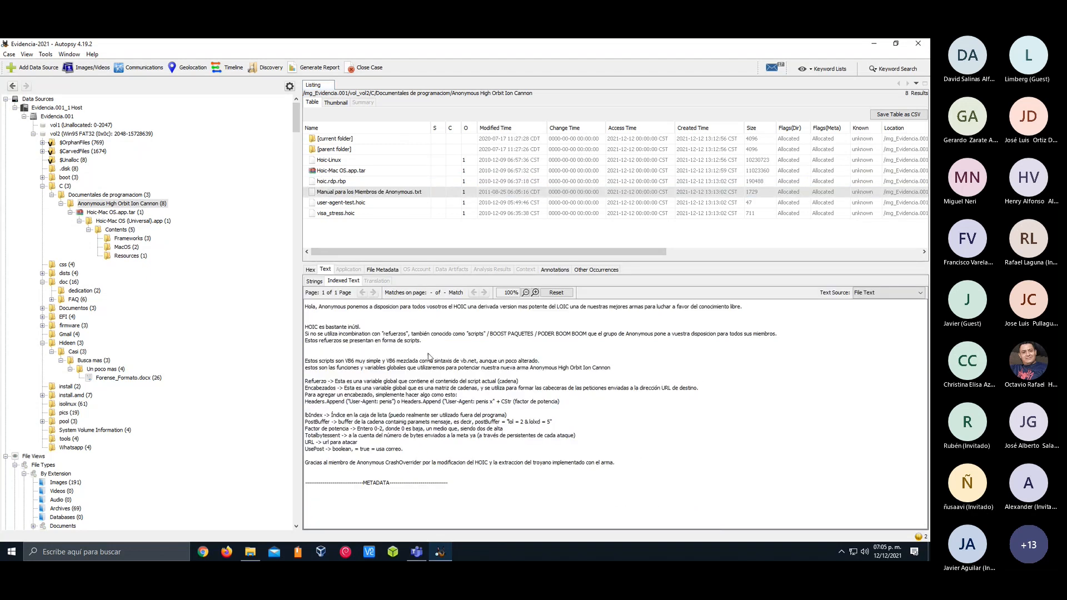
left_click(343, 281)
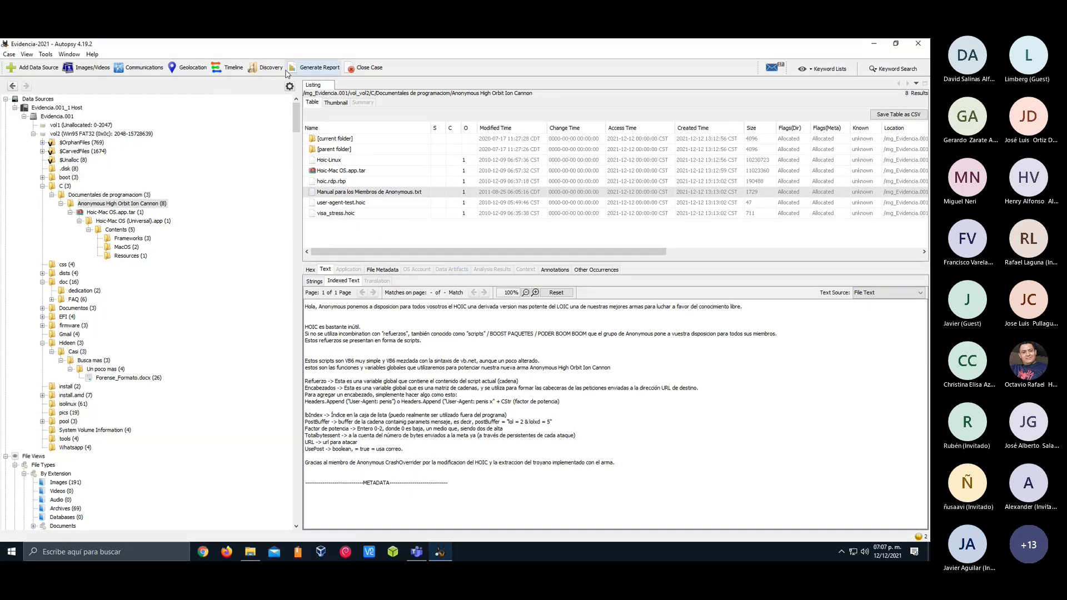
Run a Discovery search for images with the default filters, then reposition the results window and make it taller
left_click(268, 67)
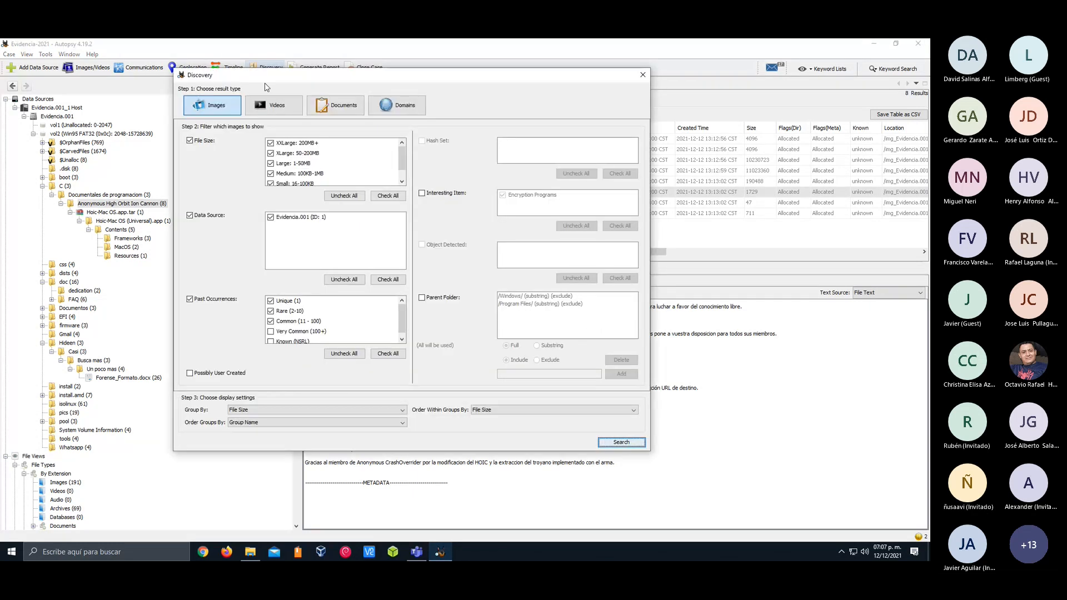
left_click(612, 444)
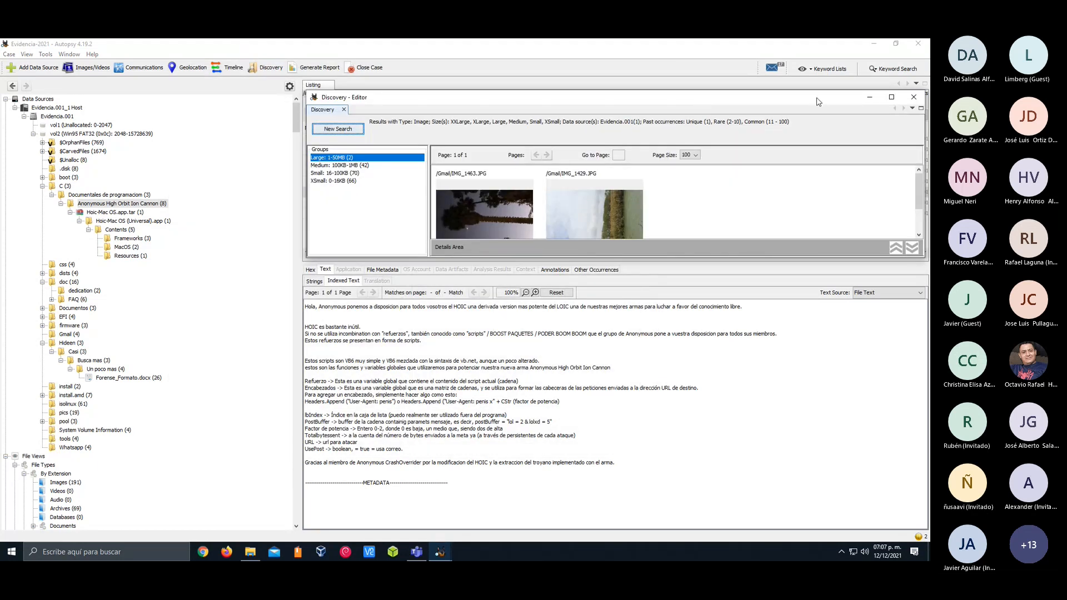
left_click_drag(817, 102, 745, 121)
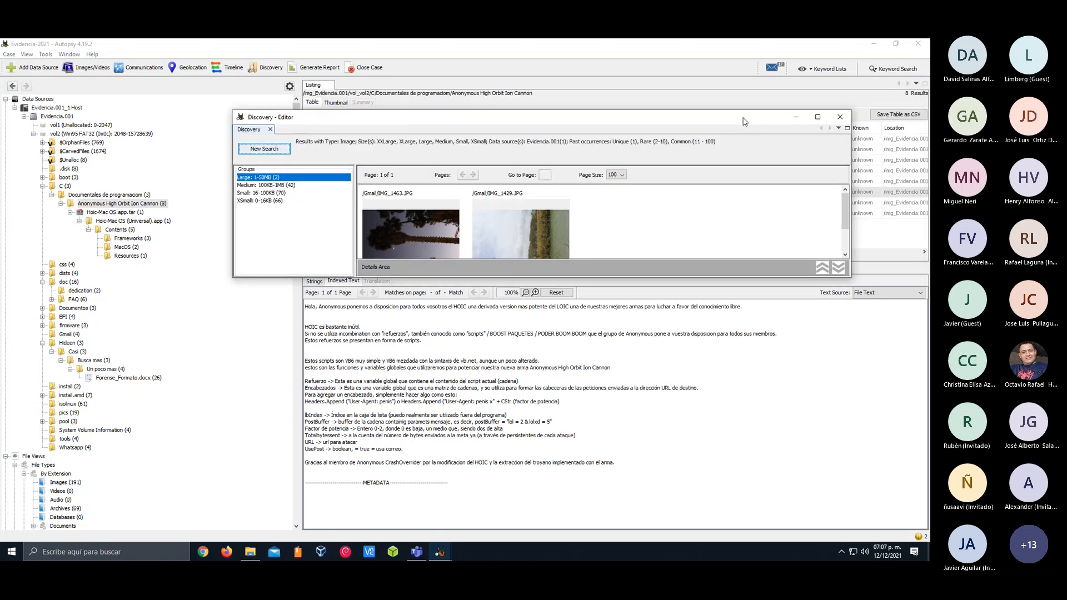
left_click_drag(745, 121, 732, 128)
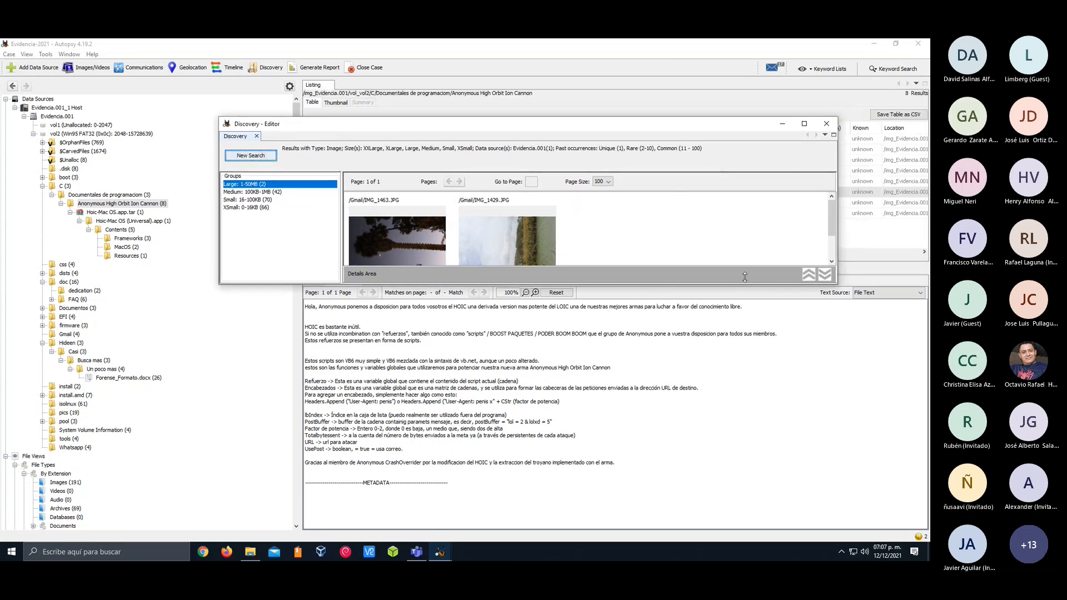
left_click_drag(754, 285, 754, 376)
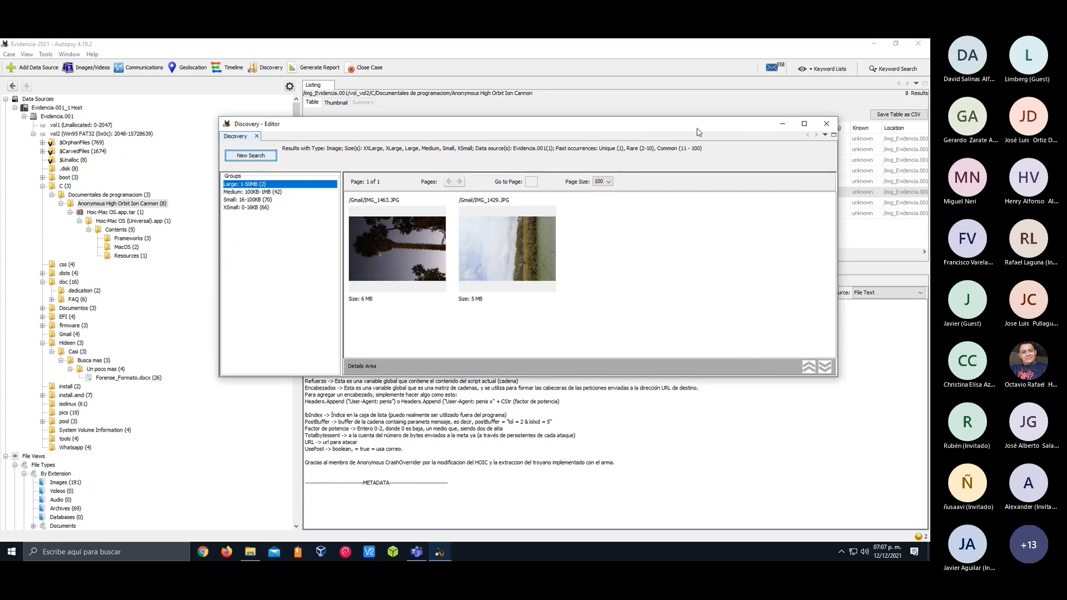
left_click_drag(732, 124, 727, 122)
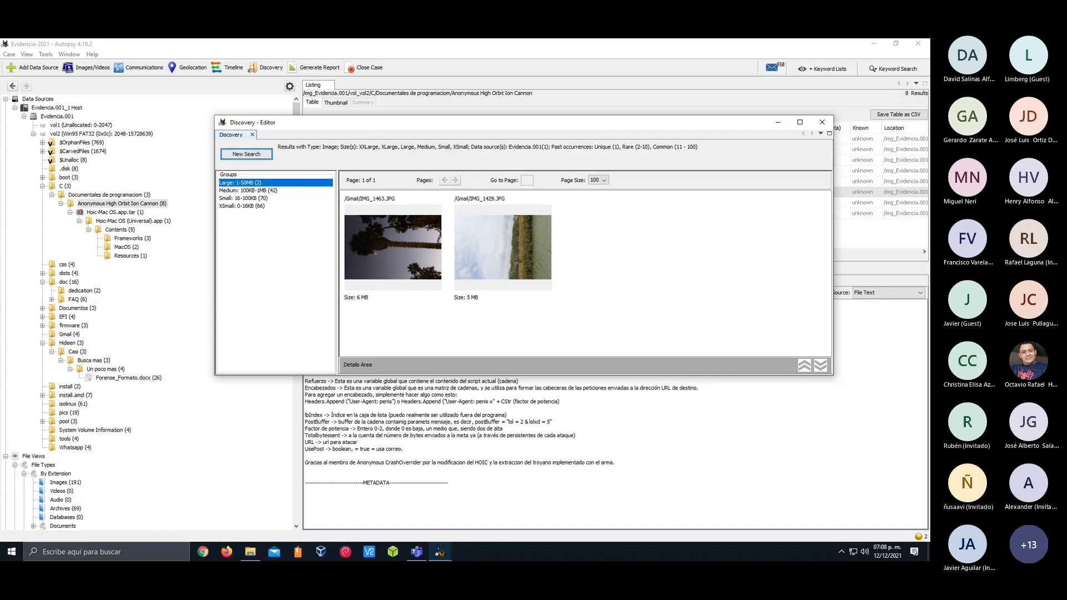
key("alt+Tab")
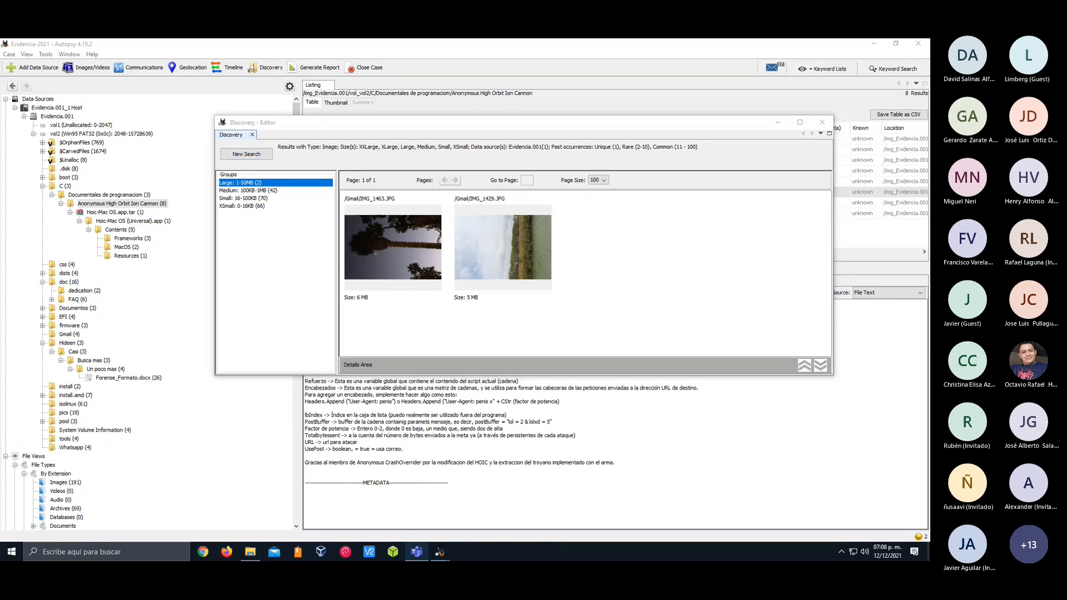